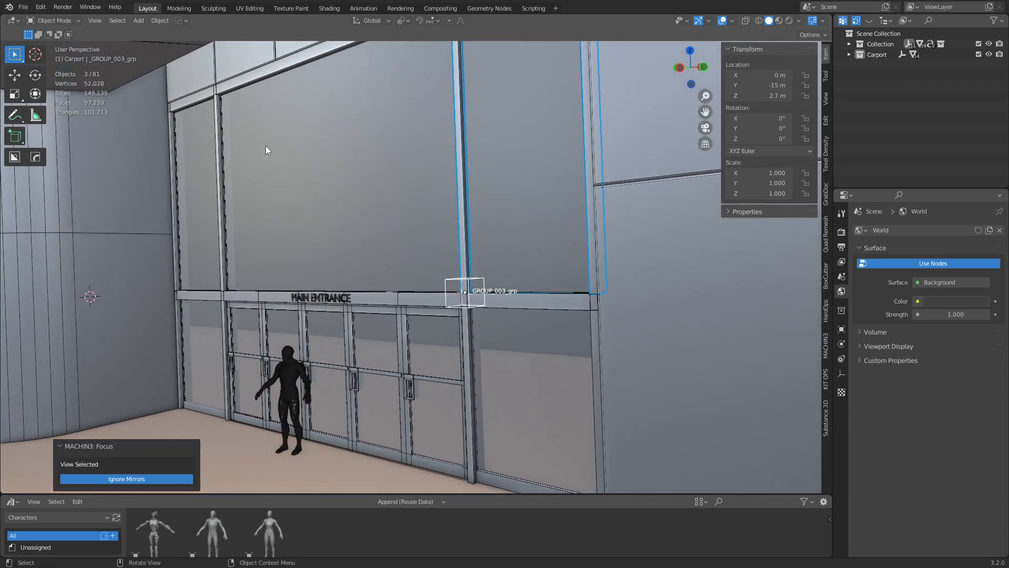
Step: Examine the main entrance and the carport pillar in the scene, and clear the selection
{"action": "scroll", "coordinate": [392, 217], "scroll_direction": "down", "scroll_amount": 2}
{"action": "middle_click_drag", "start_coordinate": [310, 331], "coordinate": [502, 231], "text": "shift"}
{"action": "scroll", "coordinate": [449, 190], "scroll_direction": "down", "scroll_amount": 2}
{"action": "middle_click_drag", "start_coordinate": [394, 266], "coordinate": [149, 281]}
{"action": "middle_click_drag", "start_coordinate": [110, 249], "coordinate": [207, 241], "text": "shift"}
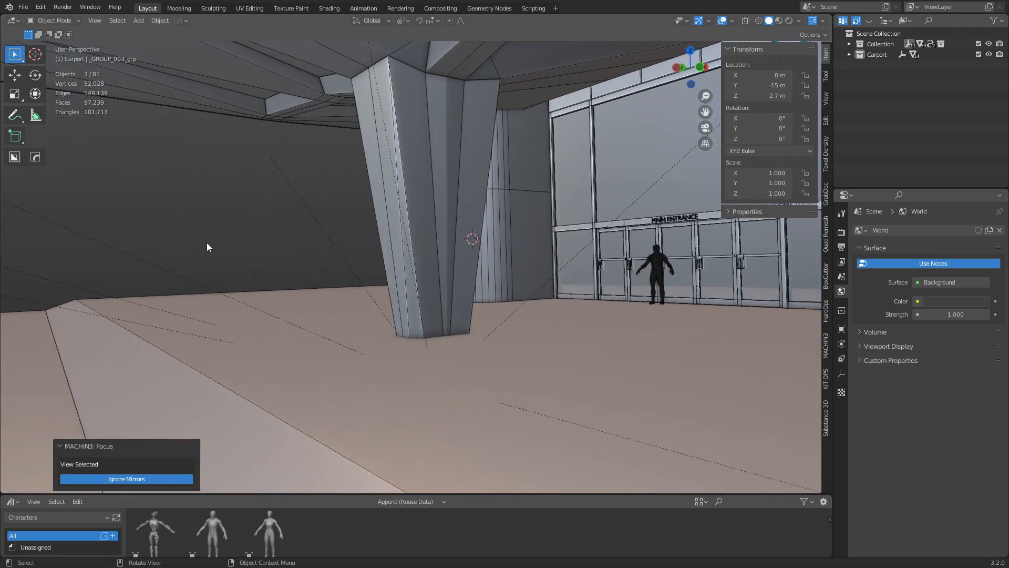
{"action": "left_click", "coordinate": [191, 236]}
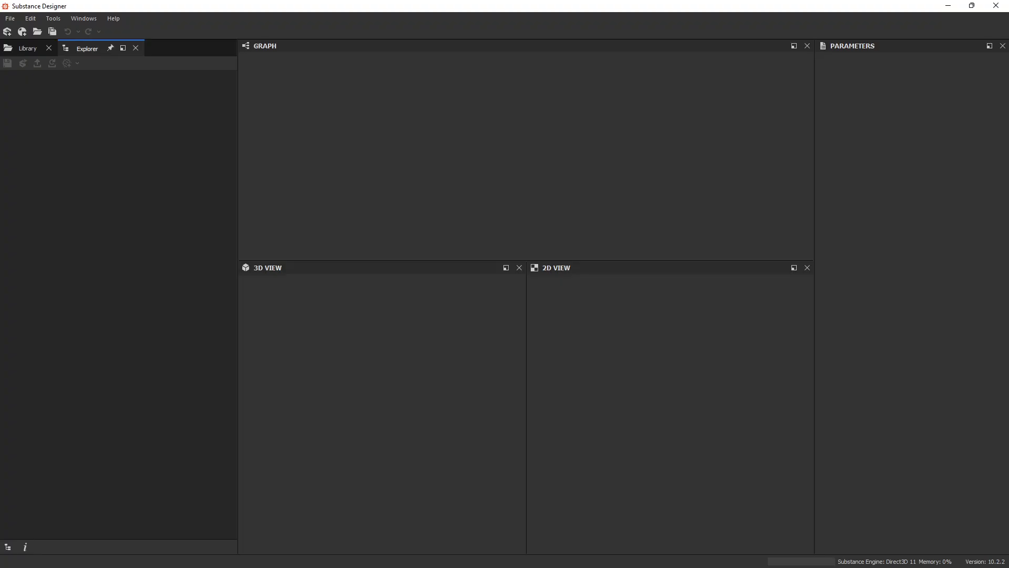
Step: In Substance Designer, create a new package with an empty Substance graph, and enlarge the graph area
{"action": "right_click", "coordinate": [179, 153]}
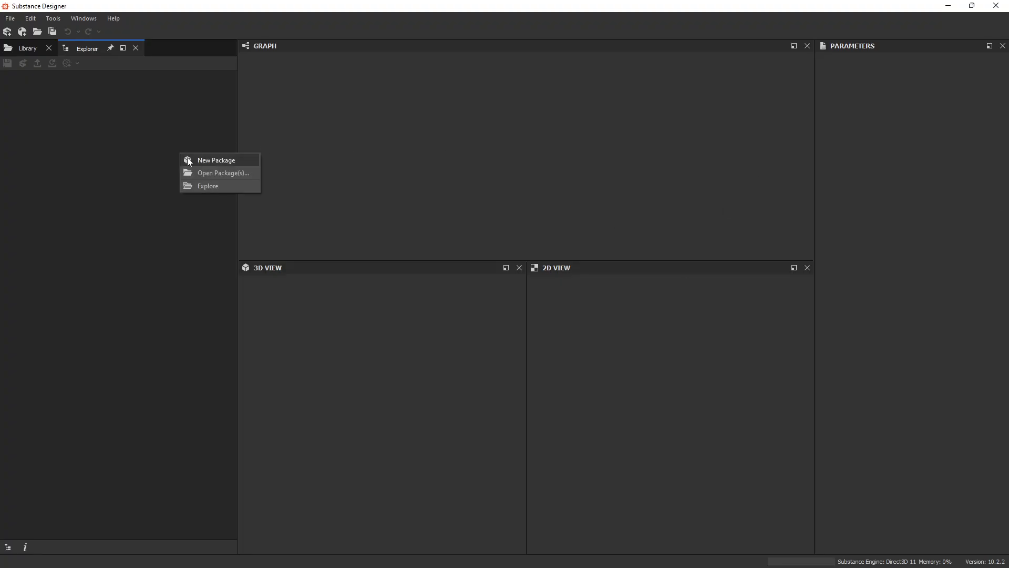
{"action": "left_click", "coordinate": [202, 160]}
{"action": "right_click", "coordinate": [96, 80]}
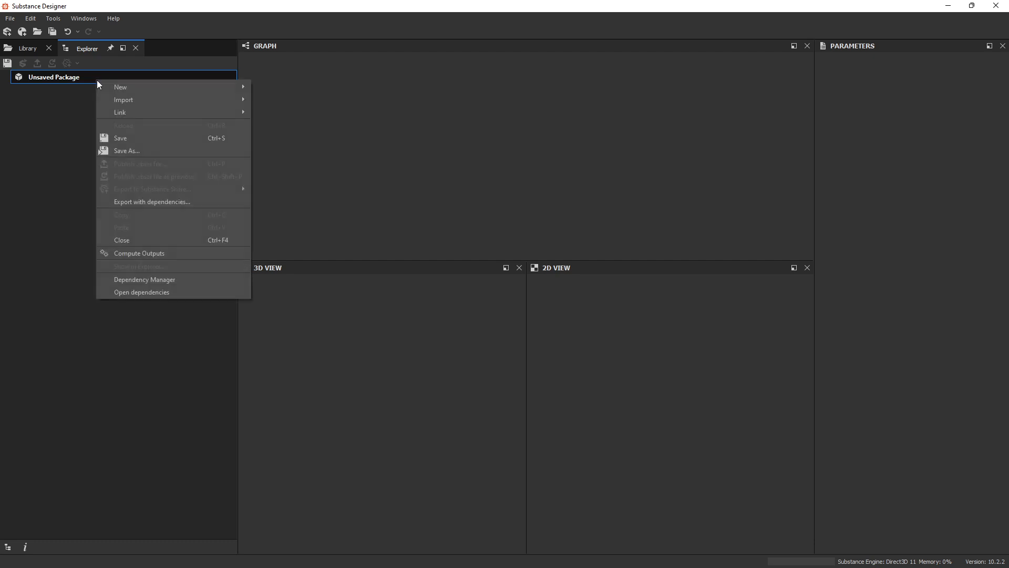
{"action": "mouse_move", "coordinate": [127, 87]}
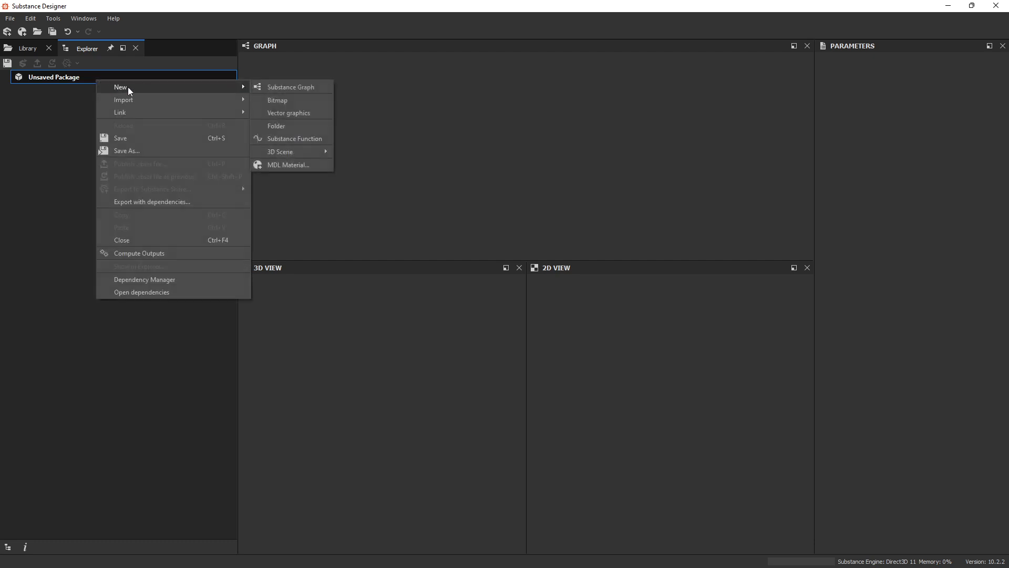
{"action": "left_click", "coordinate": [273, 89]}
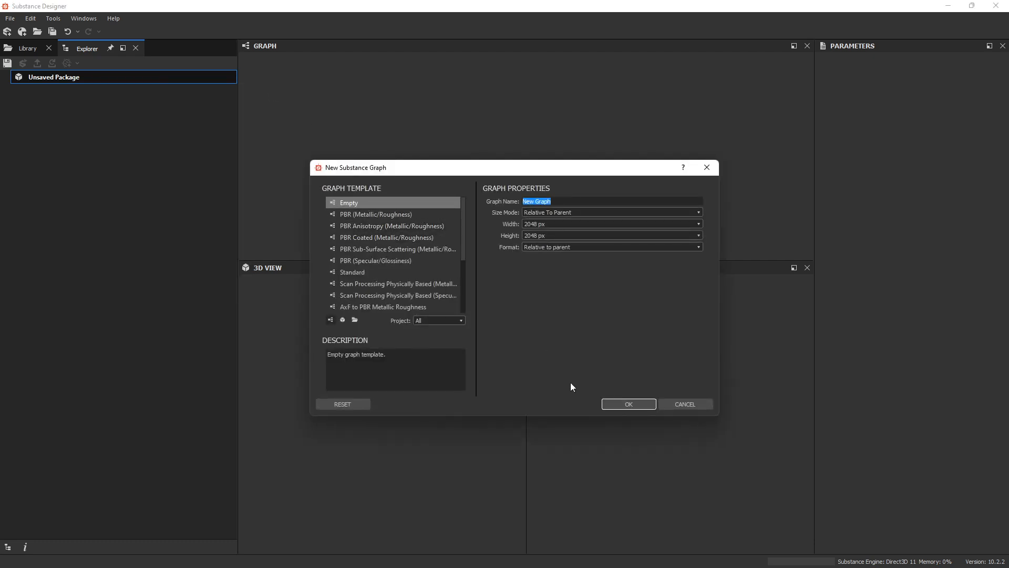
{"action": "left_click", "coordinate": [618, 406]}
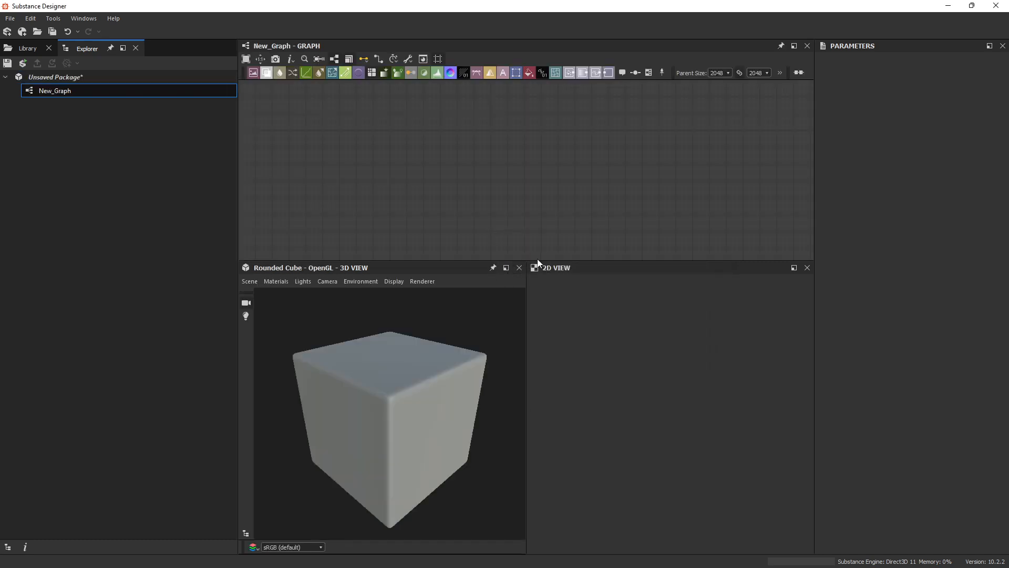
{"action": "left_click_drag", "start_coordinate": [539, 260], "coordinate": [541, 333]}
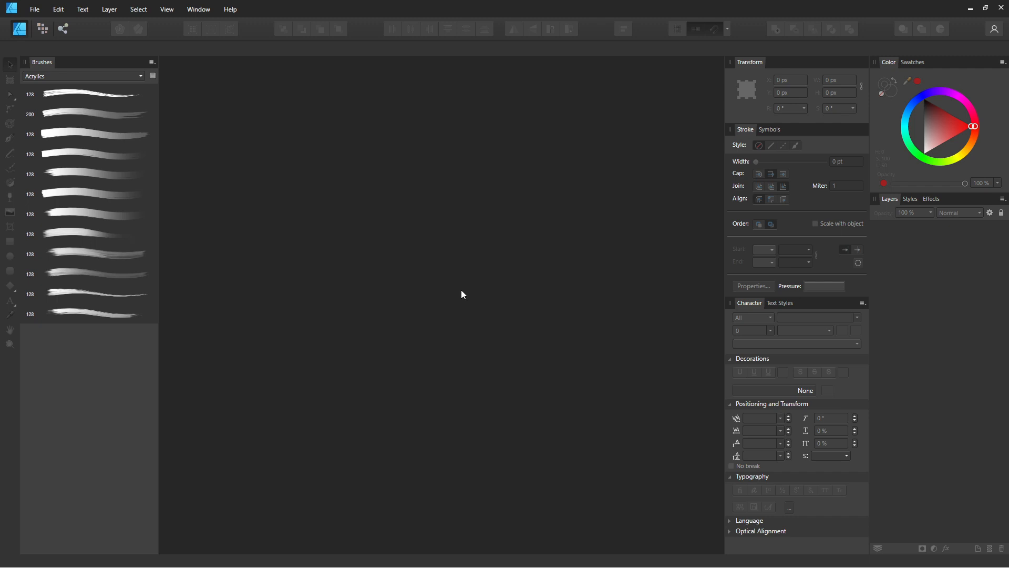
{"action": "left_click", "coordinate": [35, 11]}
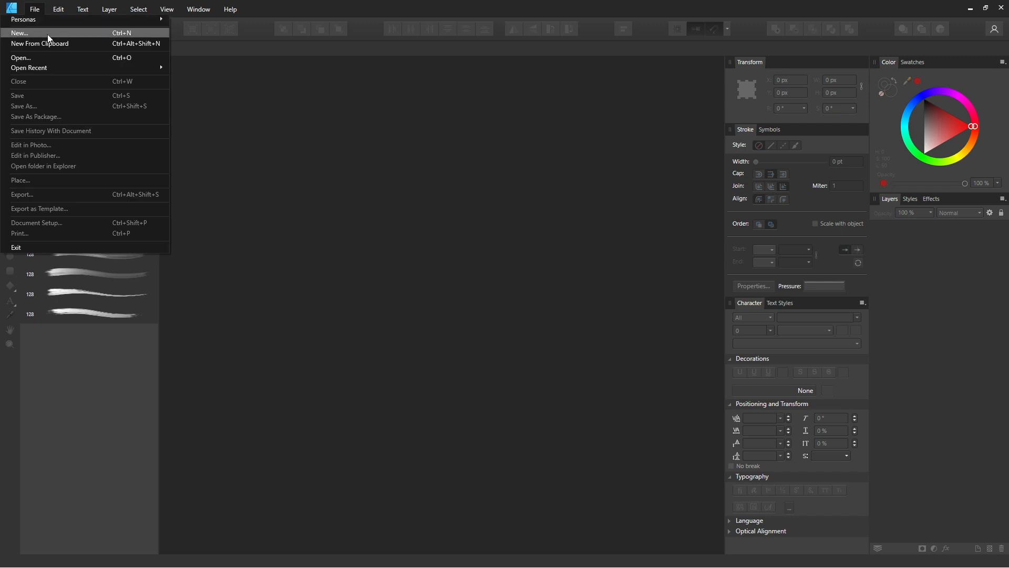
{"action": "key", "text": "Escape"}
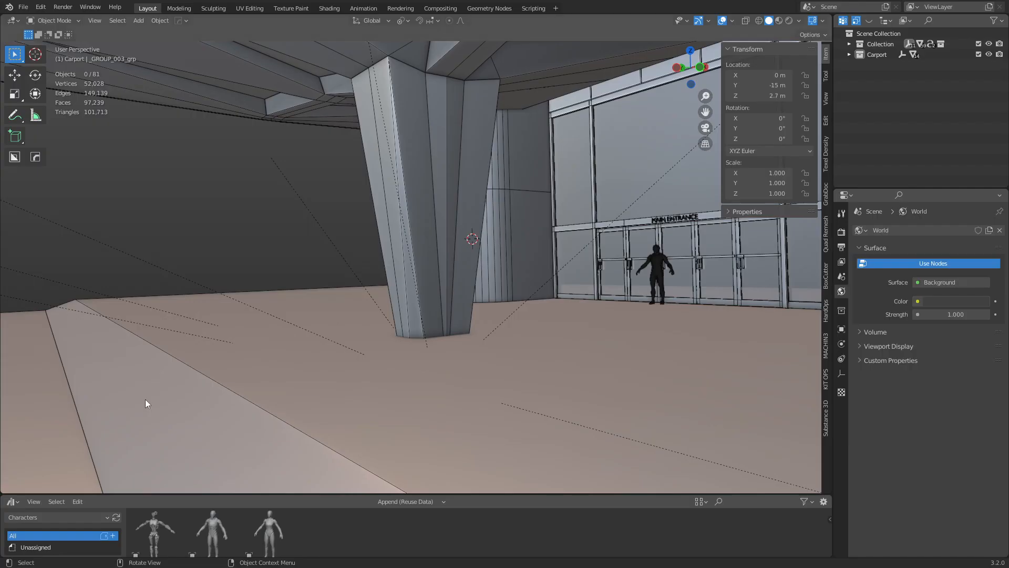
Step: In Blender, start a new General file and delete the default cube
{"action": "scroll", "coordinate": [343, 279], "scroll_direction": "down", "scroll_amount": 5}
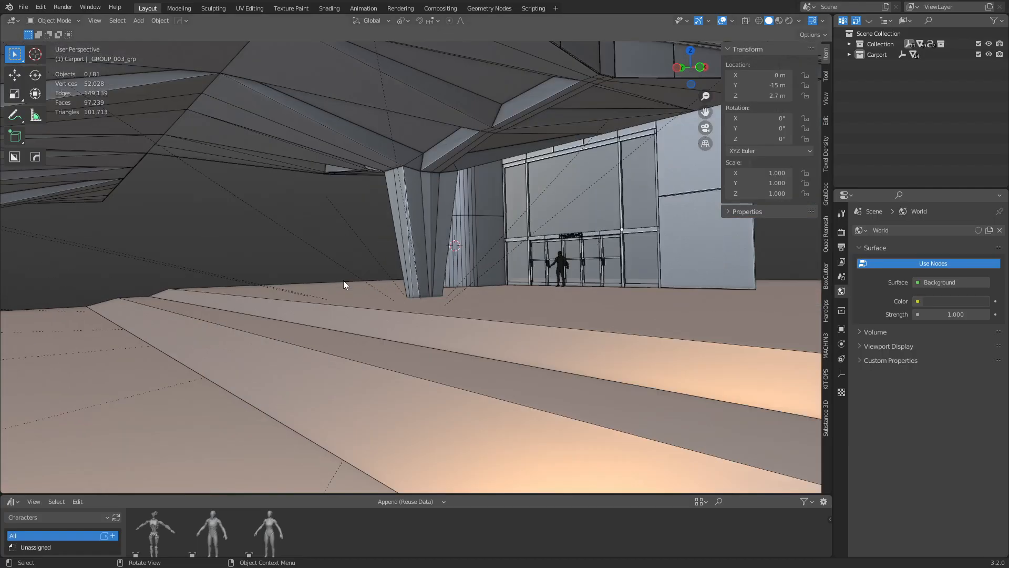
{"action": "left_click", "coordinate": [26, 11]}
{"action": "mouse_move", "coordinate": [32, 20]}
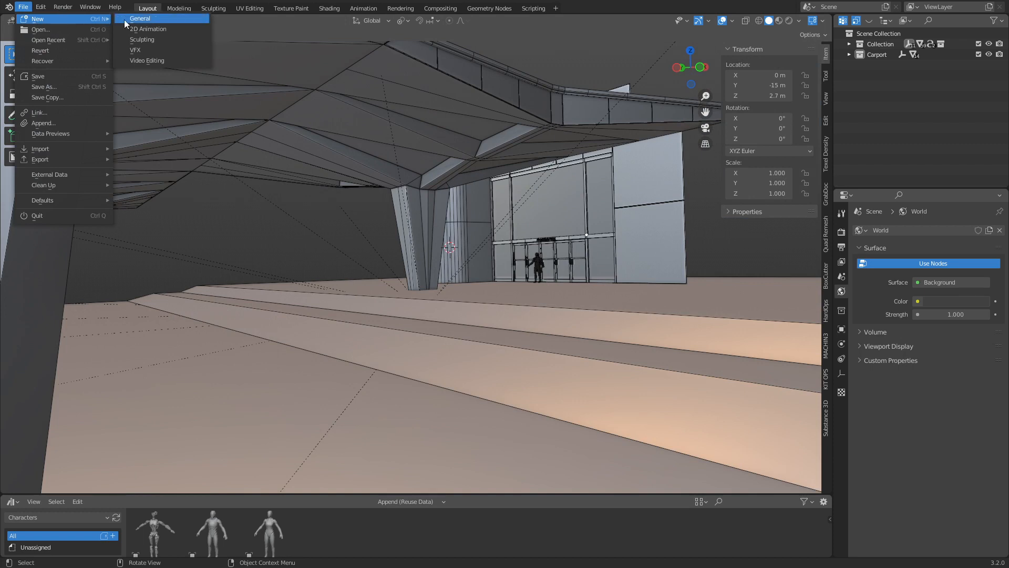
{"action": "left_click", "coordinate": [147, 21]}
{"action": "left_click", "coordinate": [514, 302]}
{"action": "left_click", "coordinate": [443, 298]}
{"action": "key", "text": "x"}
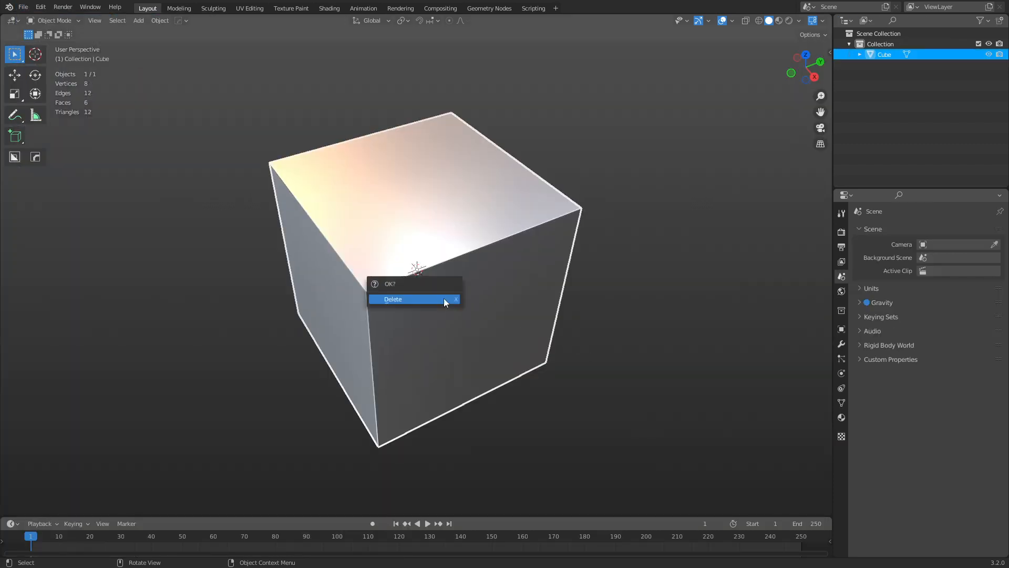
{"action": "left_click", "coordinate": [444, 298]}
Step: Add a plane mesh to the scene and show the GrabDoc Hub tools
{"action": "key", "text": "shift+a"}
{"action": "mouse_move", "coordinate": [444, 299]}
{"action": "left_click", "coordinate": [489, 309]}
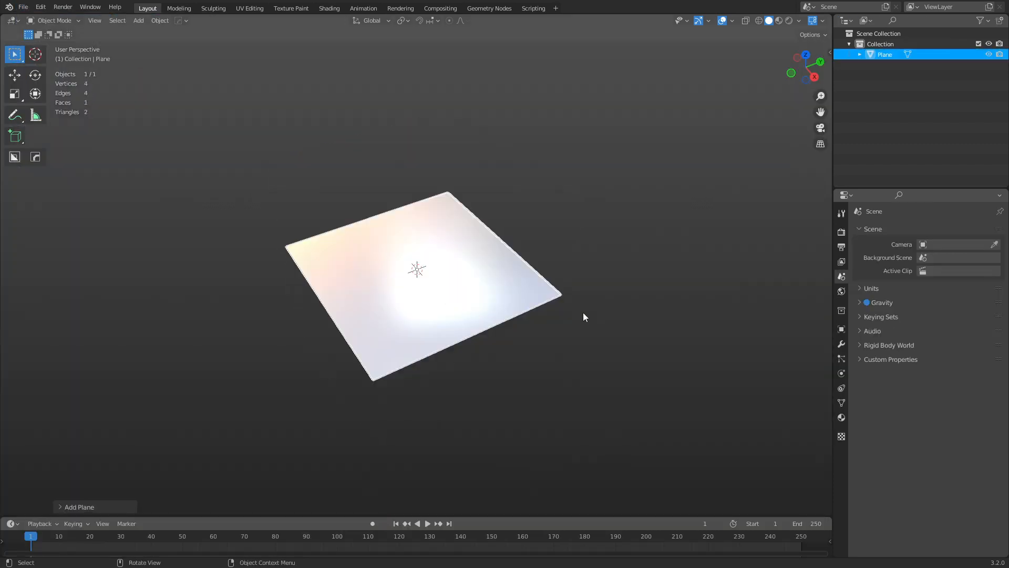
{"action": "key", "text": "n"}
{"action": "left_click", "coordinate": [824, 200]}
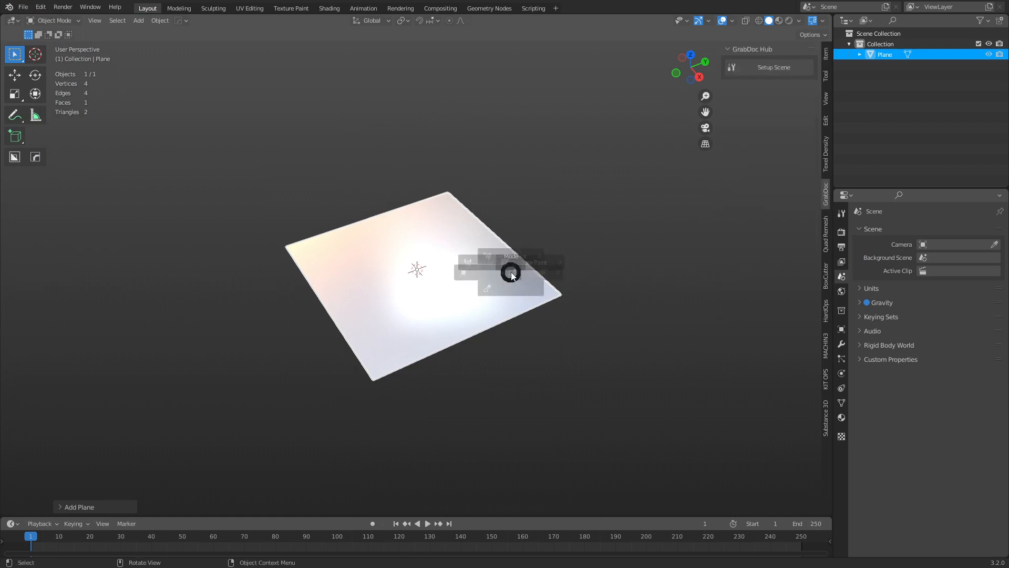
Step: Divide the plane into four equal quadrants with two centred, crossing loop cuts in Edit Mode
{"action": "key", "text": "Tab"}
{"action": "key", "text": "ctrl+r"}
{"action": "key", "text": "Escape"}
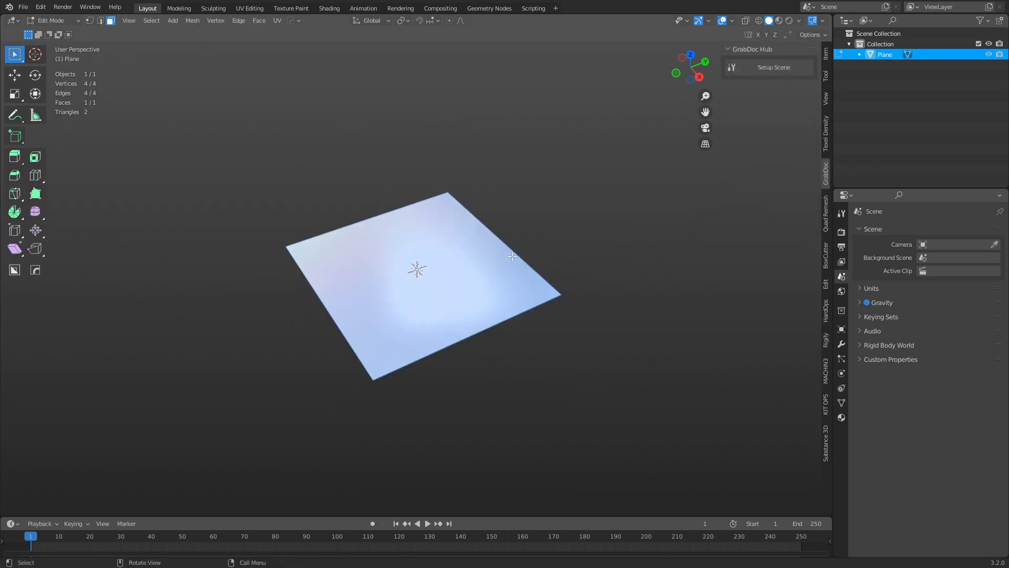
{"action": "key", "text": "Tab"}
{"action": "key", "text": "Tab"}
{"action": "key", "text": "ctrl+r"}
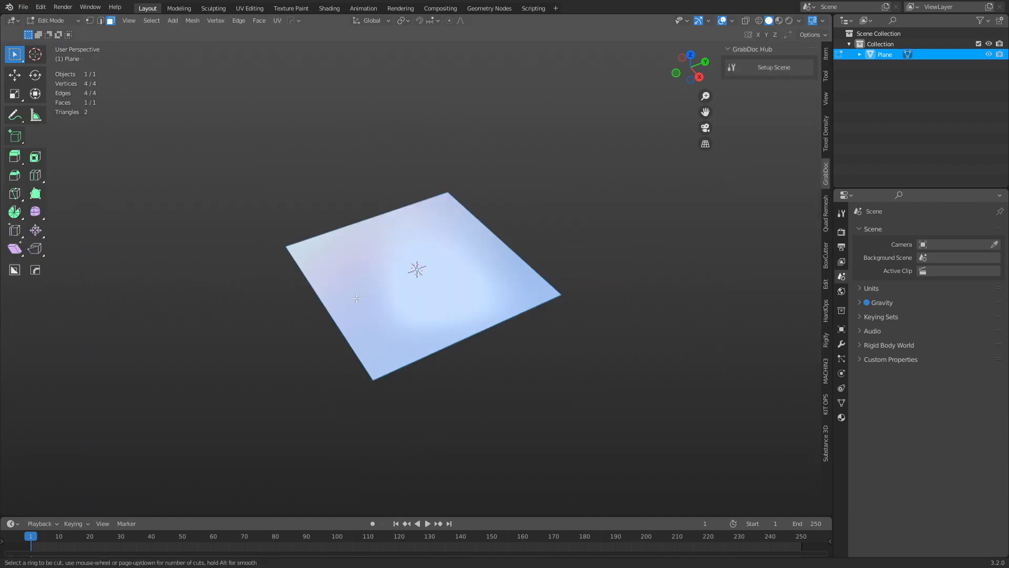
{"action": "left_click", "coordinate": [335, 303]}
{"action": "right_click", "coordinate": [337, 303]}
{"action": "key", "text": "ctrl+r"}
{"action": "left_click", "coordinate": [417, 268]}
{"action": "right_click", "coordinate": [416, 268]}
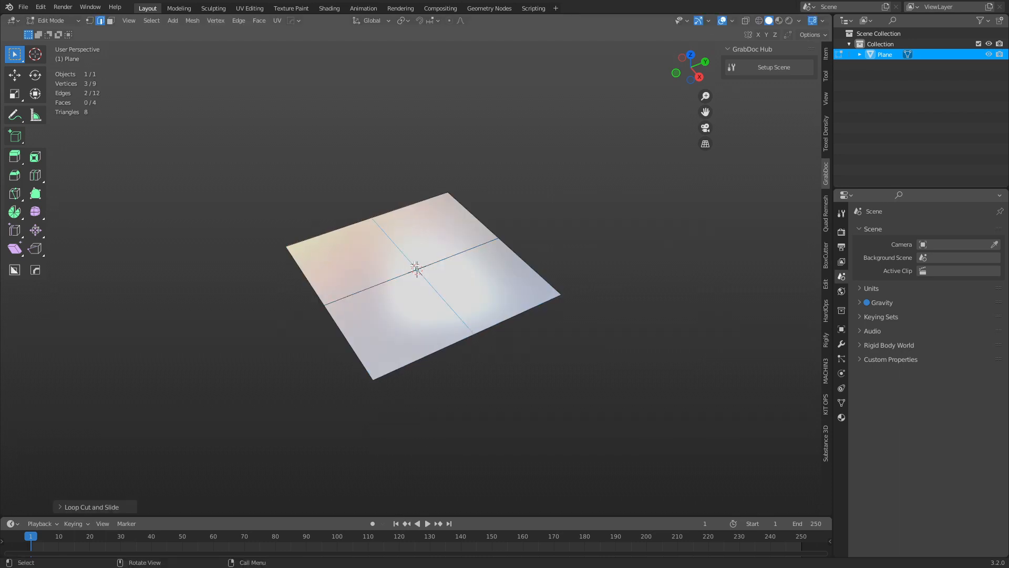
Step: Halve the plane's negative-X half with a centred loop cut running along Y
{"action": "key", "text": "ctrl+r"}
{"action": "left_click", "coordinate": [397, 251]}
{"action": "right_click", "coordinate": [396, 250]}
Step: Try a centred loop cut along X through the plane's positive-Y half, and undo it
{"action": "key", "text": "ctrl+r"}
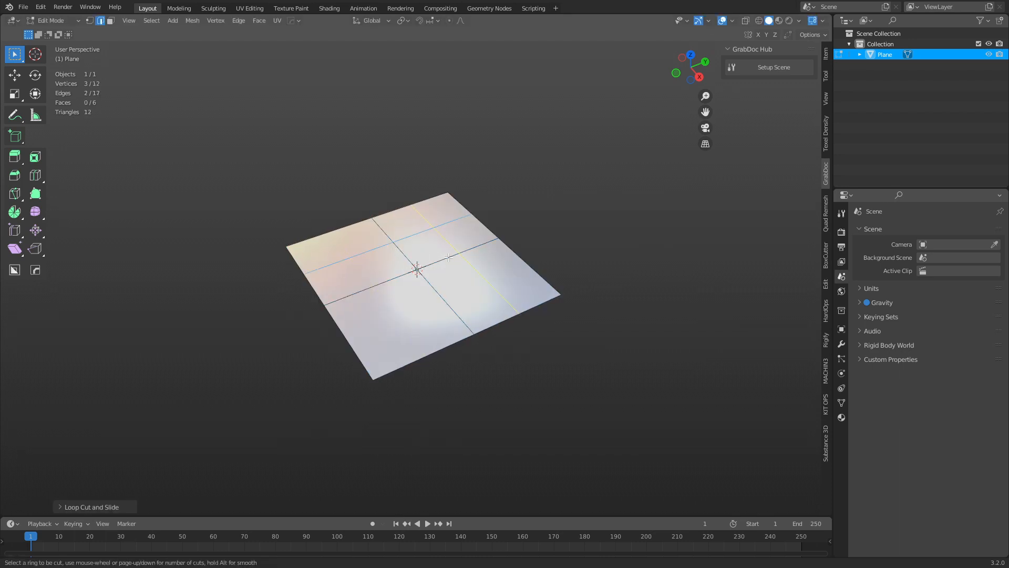
{"action": "left_click", "coordinate": [455, 256]}
{"action": "right_click", "coordinate": [456, 257]}
{"action": "key", "text": "Escape"}
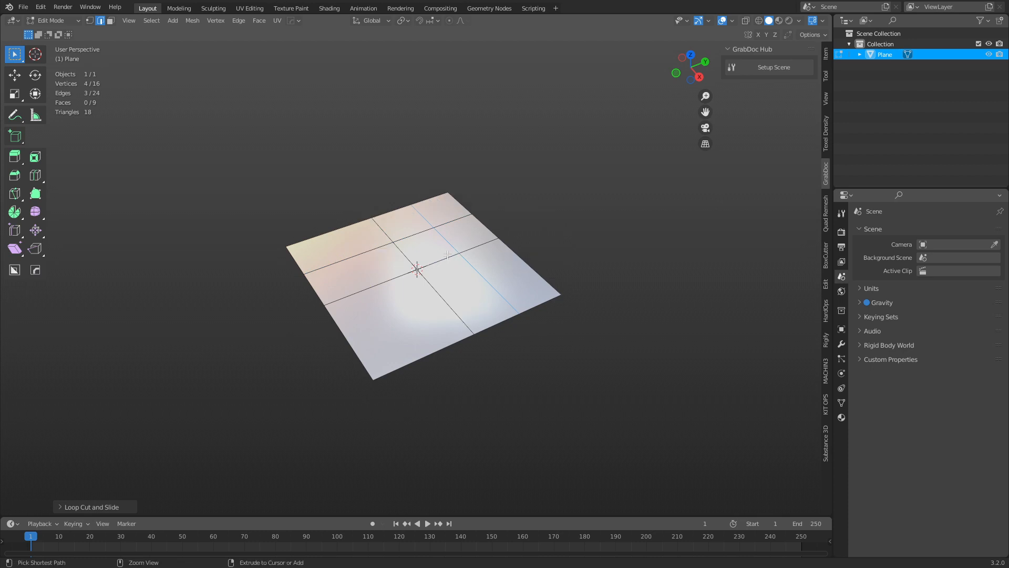
{"action": "key", "text": "ctrl+z"}
Step: Add two more centred loop cuts so the plane's negative-X half is divided into four equal strips
{"action": "key", "text": "ctrl+r"}
{"action": "left_click", "coordinate": [400, 260]}
{"action": "right_click", "coordinate": [399, 259]}
{"action": "key", "text": "ctrl+r"}
{"action": "left_click", "coordinate": [387, 236]}
{"action": "right_click", "coordinate": [386, 236]}
Step: Select the four strip faces of the negative-X, negative-Y quadrant and split them from the rest of the mesh
{"action": "key", "text": "ctrl+Tab"}
{"action": "key", "text": "ctrl+Tab"}
{"action": "left_click", "coordinate": [489, 253]}
{"action": "left_click", "coordinate": [380, 267]}
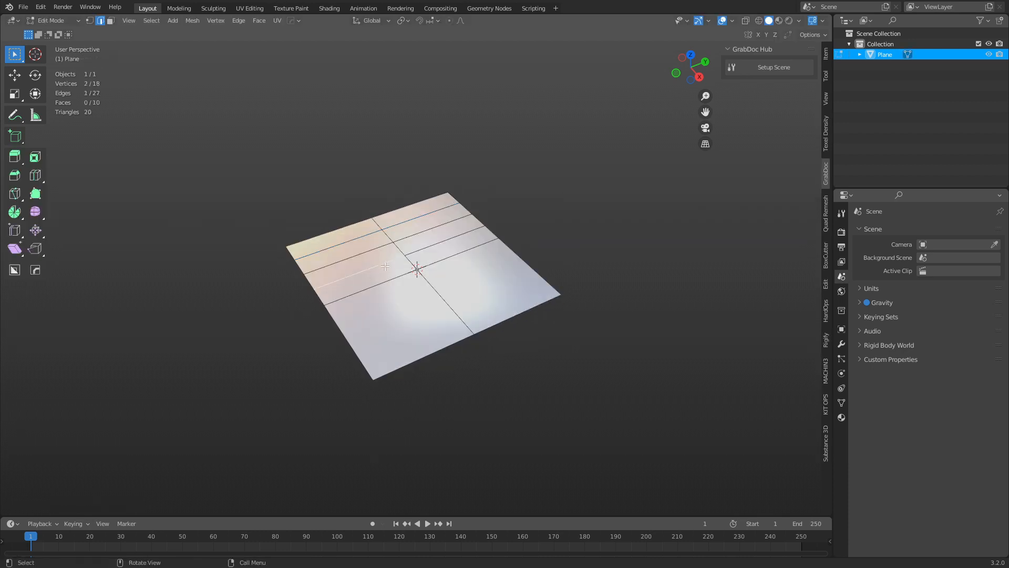
{"action": "key", "text": "3"}
{"action": "left_click", "coordinate": [378, 272]}
{"action": "left_click", "coordinate": [352, 235], "text": "shift"}
{"action": "left_click", "coordinate": [354, 247], "text": "shift"}
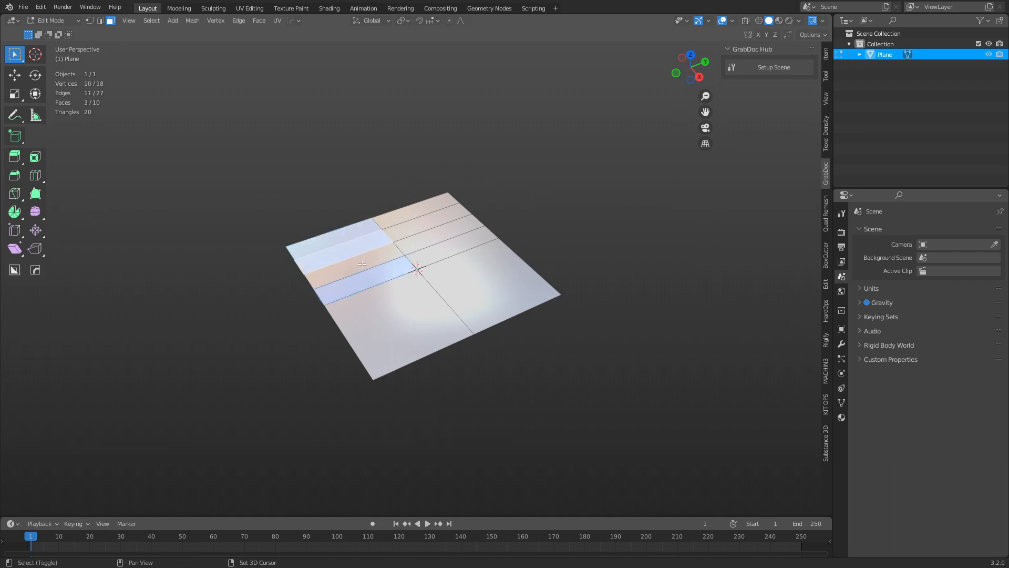
{"action": "left_click", "coordinate": [361, 263], "text": "shift"}
{"action": "key", "text": "y"}
Step: Dissolve the three inner edges of the split-off quadrant to merge its strips into one square face
{"action": "key", "text": "2"}
{"action": "left_click", "coordinate": [362, 270]}
{"action": "left_click", "coordinate": [359, 255], "text": "shift"}
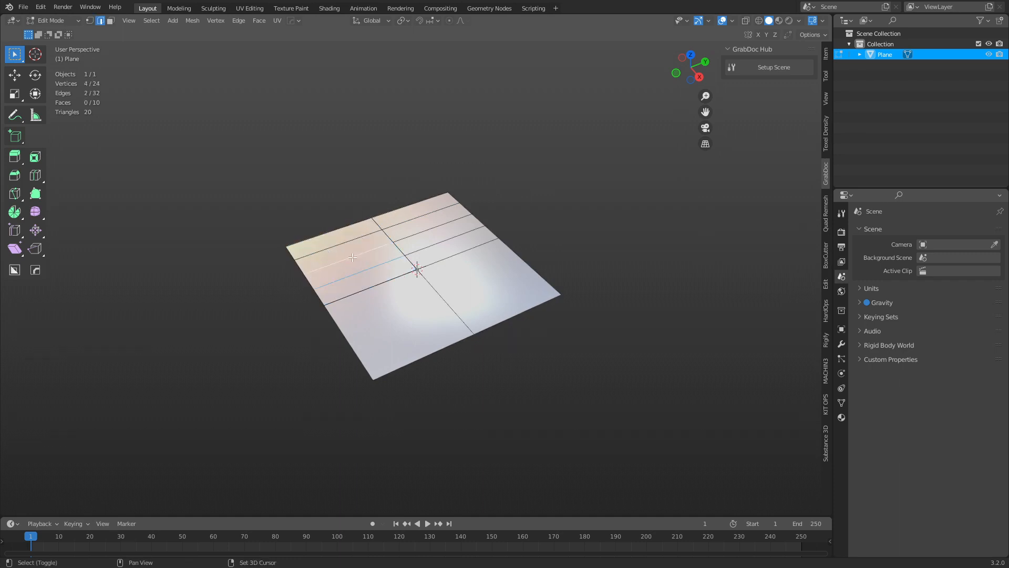
{"action": "left_click", "coordinate": [354, 240], "text": "shift"}
{"action": "key", "text": "ctrl+x"}
Step: Split the strip faces of the negative-X, positive-Y quadrant from one another, one at a time
{"action": "key", "text": "ctrl+Tab"}
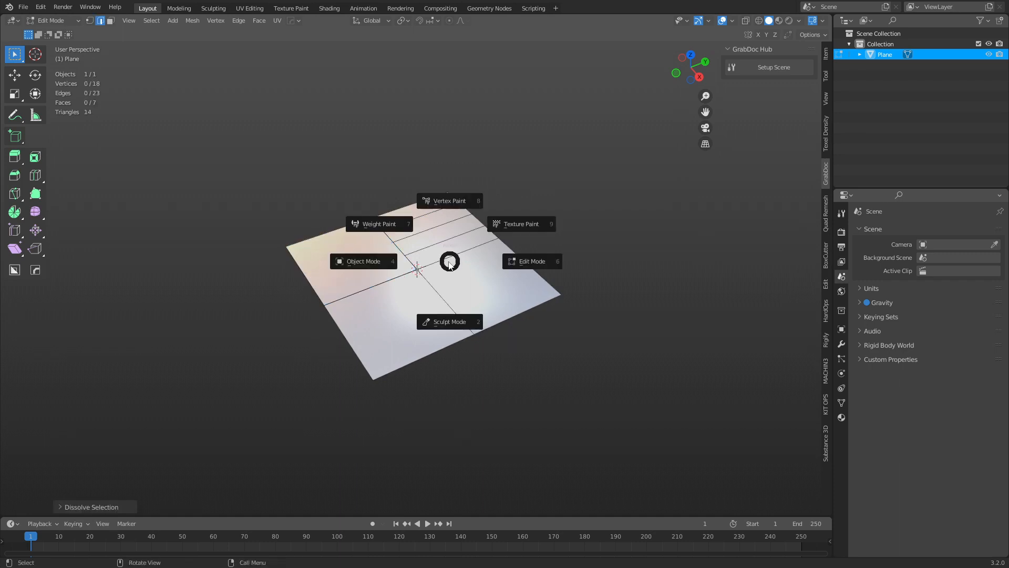
{"action": "left_click", "coordinate": [428, 254]}
{"action": "key", "text": "ctrl+Tab"}
{"action": "left_click", "coordinate": [445, 249]}
{"action": "key", "text": "3"}
{"action": "left_click", "coordinate": [444, 246]}
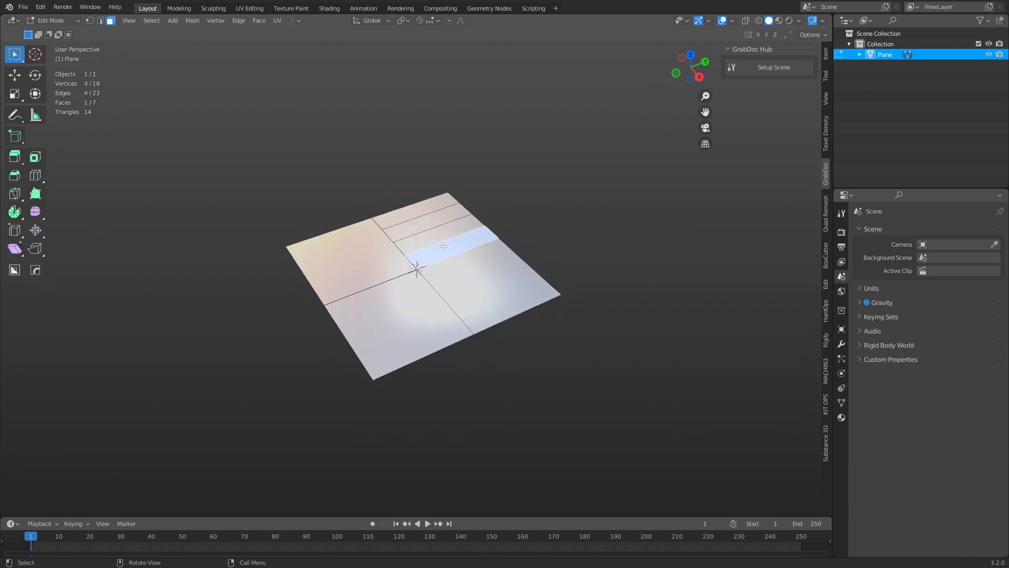
{"action": "key", "text": "y"}
{"action": "left_click", "coordinate": [437, 239]}
{"action": "key", "text": "y"}
{"action": "left_click", "coordinate": [422, 223]}
{"action": "key", "text": "y"}
Step: Split the positive-X, positive-Y quadrant from its neighbouring quadrant
{"action": "left_click", "coordinate": [410, 212]}
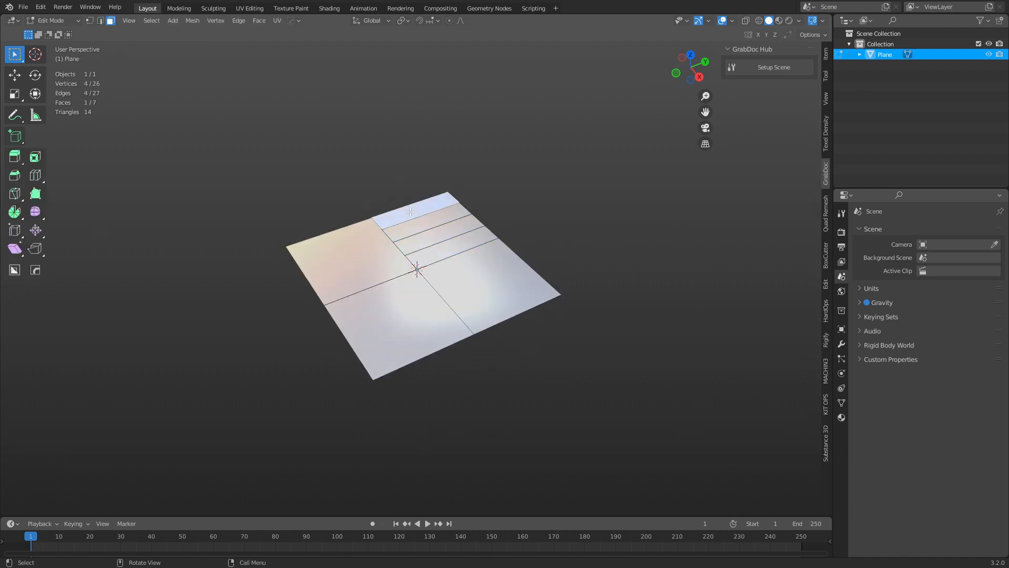
{"action": "left_click", "coordinate": [398, 311]}
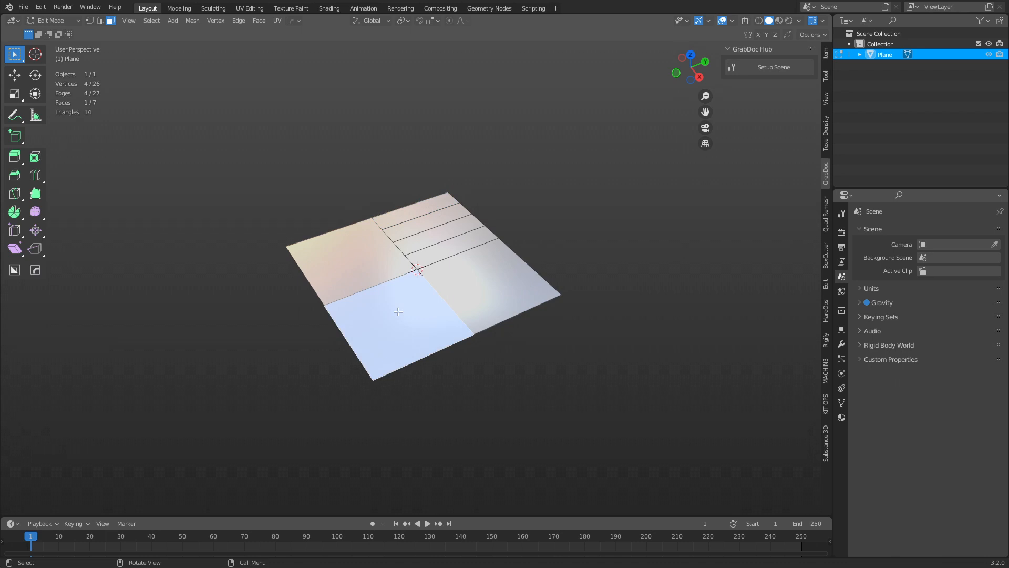
{"action": "left_click", "coordinate": [480, 278]}
{"action": "key", "text": "y"}
Step: Separate the whole mesh by loose parts into individual objects and return to Object Mode
{"action": "key", "text": "a"}
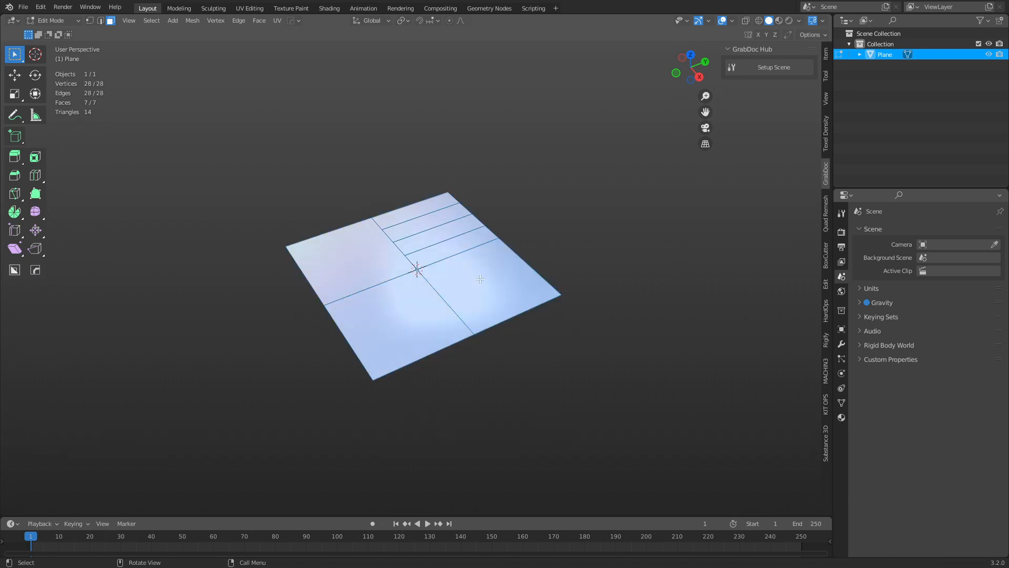
{"action": "key", "text": "p"}
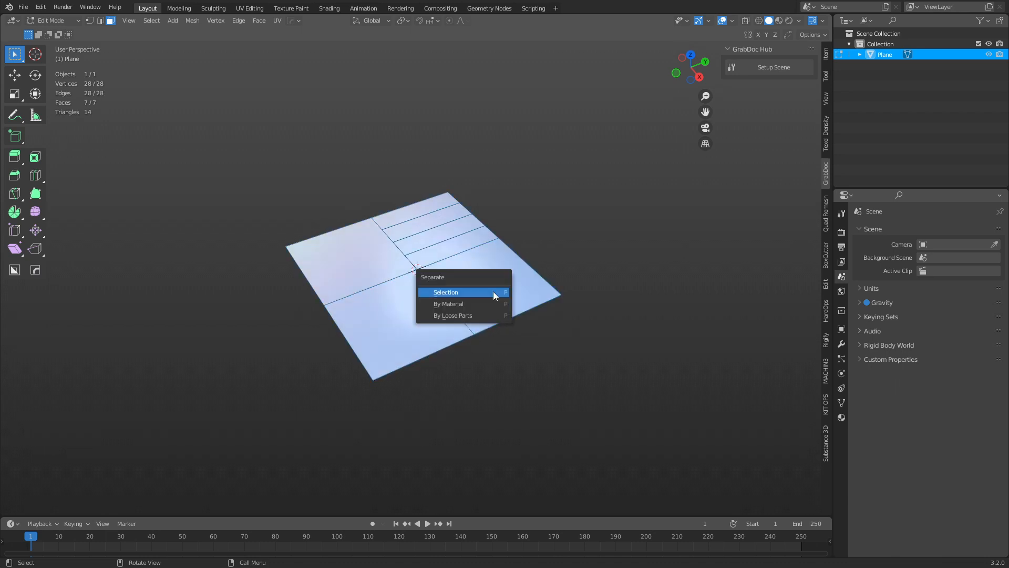
{"action": "left_click", "coordinate": [482, 315]}
{"action": "key", "text": "Tab"}
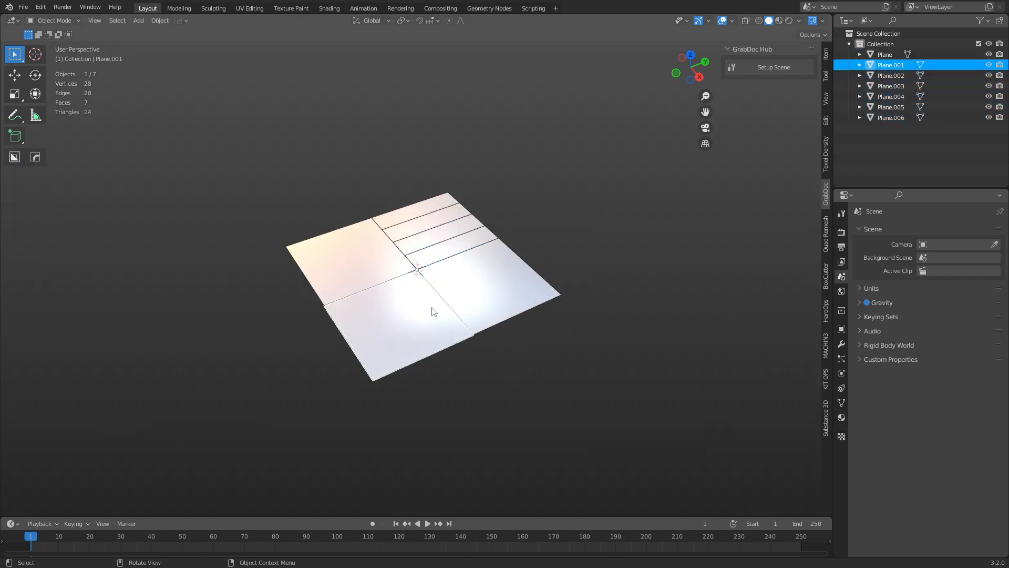
Step: Check that each quadrant and strip can be selected as its own object, and clear the selection
{"action": "left_click", "coordinate": [405, 288]}
{"action": "left_click", "coordinate": [428, 261]}
{"action": "left_click", "coordinate": [436, 259]}
{"action": "left_click", "coordinate": [427, 243]}
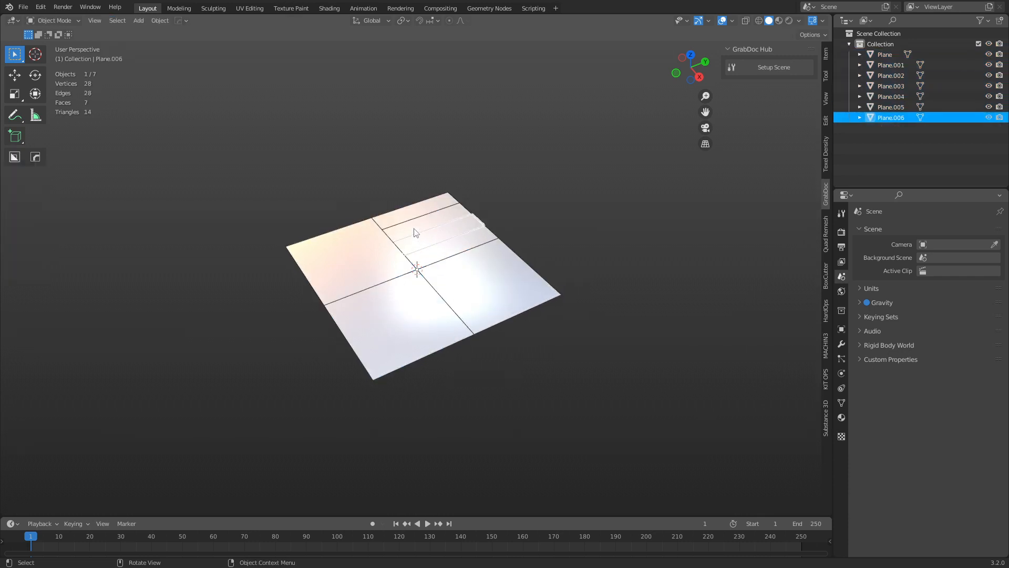
{"action": "left_click", "coordinate": [417, 232]}
{"action": "left_click", "coordinate": [400, 217]}
{"action": "left_click", "coordinate": [481, 294]}
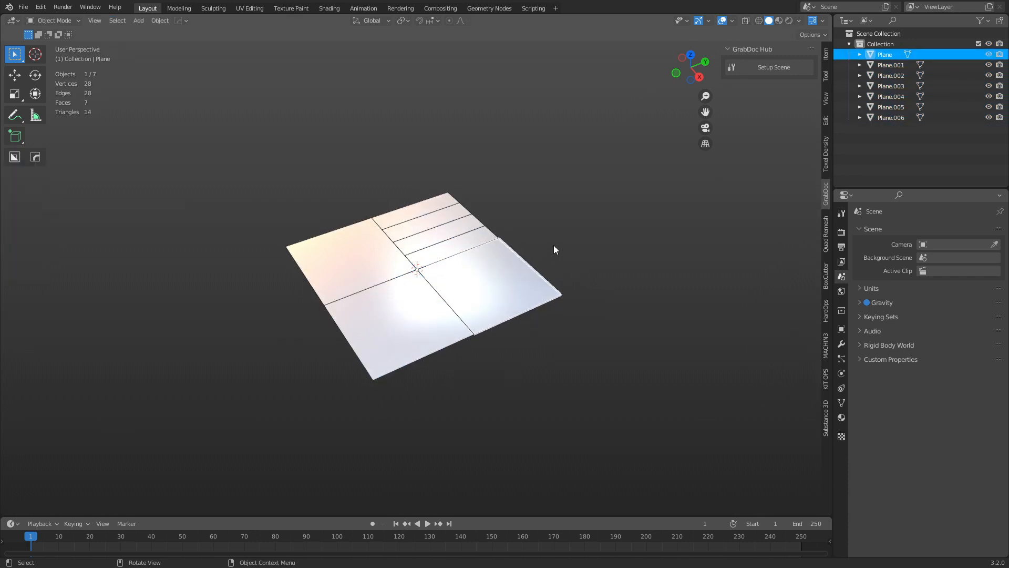
{"action": "left_click", "coordinate": [554, 247]}
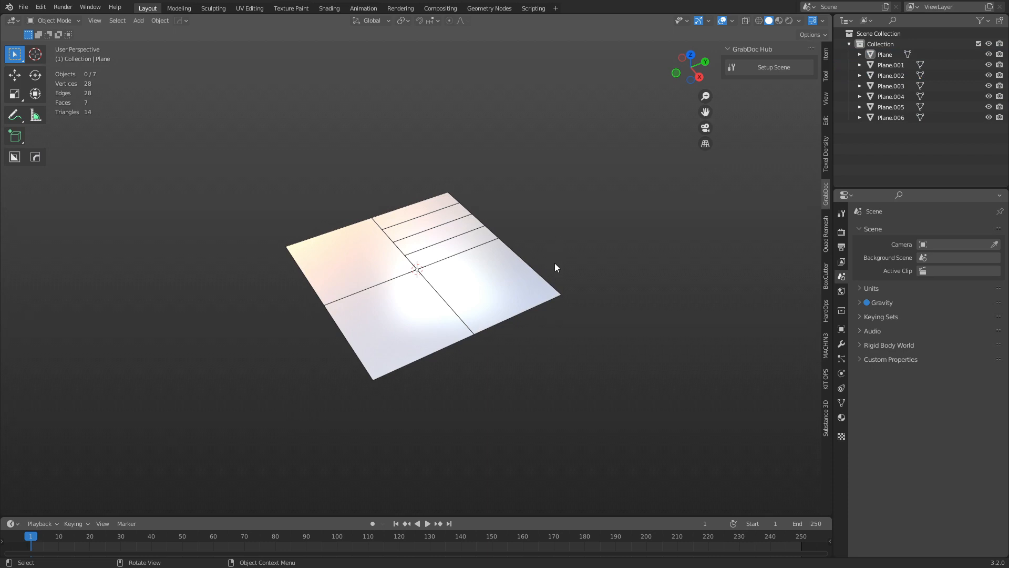
Step: Set up the GrabDoc scene and select all seven plane pieces
{"action": "left_click", "coordinate": [767, 68]}
{"action": "scroll", "coordinate": [508, 268], "scroll_direction": "down", "scroll_amount": 6}
{"action": "scroll", "coordinate": [455, 318], "scroll_direction": "up", "scroll_amount": 1}
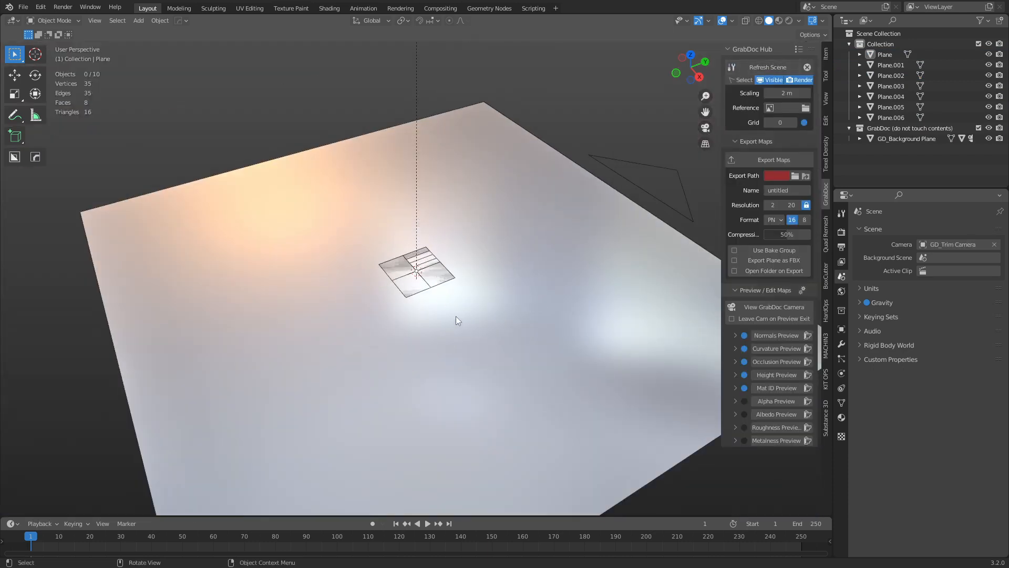
{"action": "left_click_drag", "start_coordinate": [373, 317], "coordinate": [447, 255]}
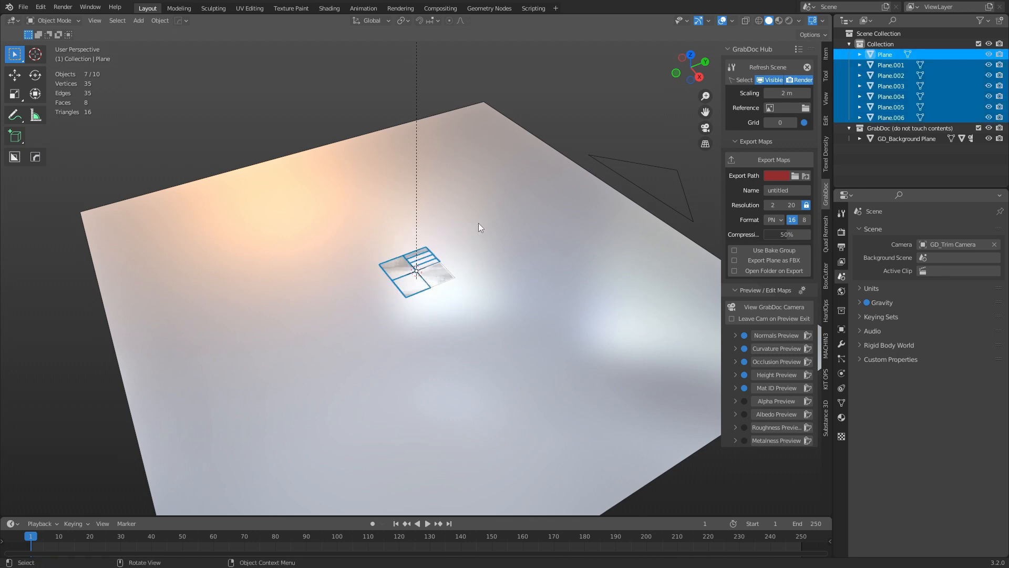
Step: Scale all seven selected plane pieces by 10 and clear the selection
{"action": "type", "text": "s10"}
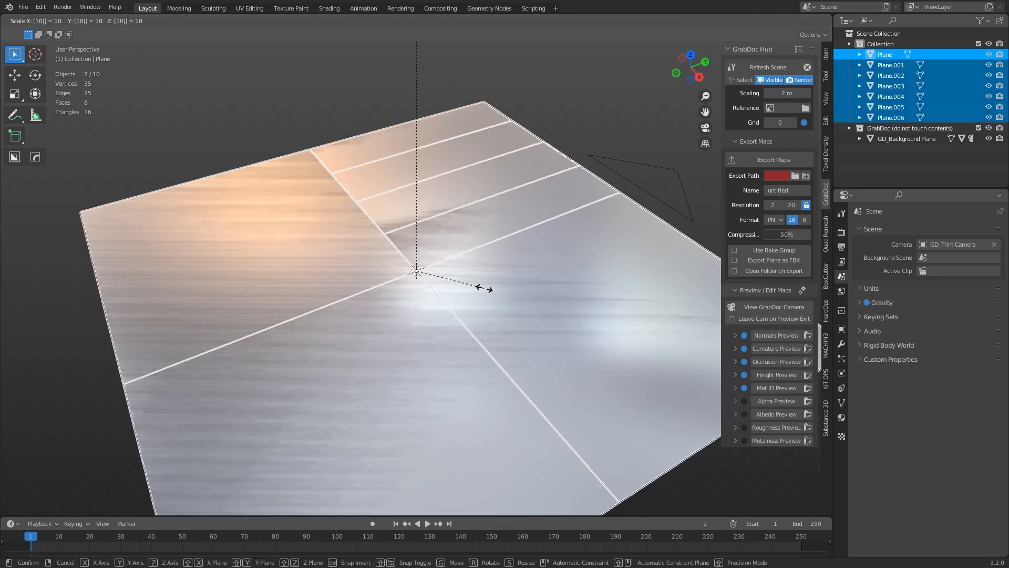
{"action": "key", "text": "Return"}
{"action": "left_click", "coordinate": [519, 71]}
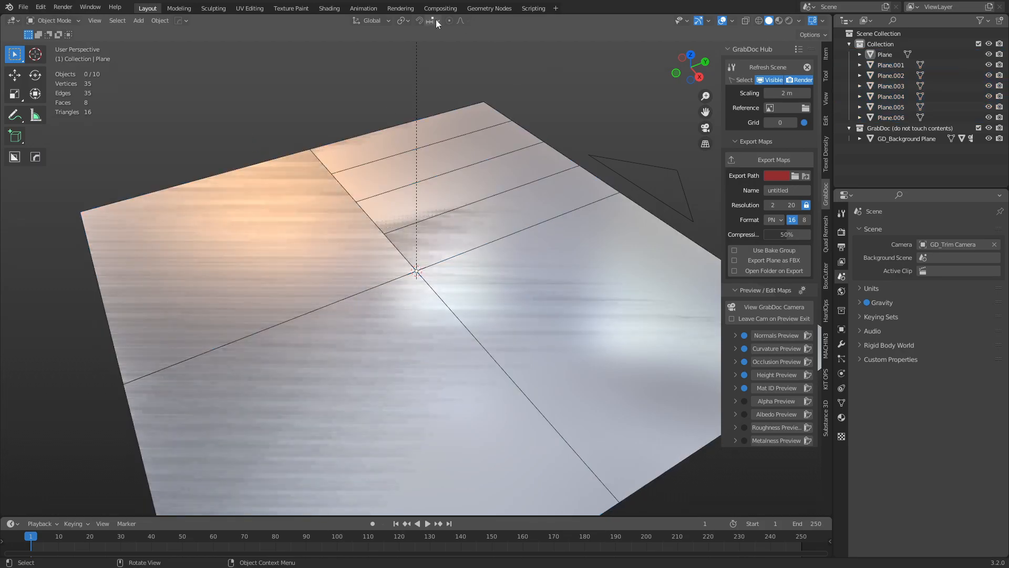
{"action": "middle_click_drag", "start_coordinate": [339, 241], "coordinate": [399, 221]}
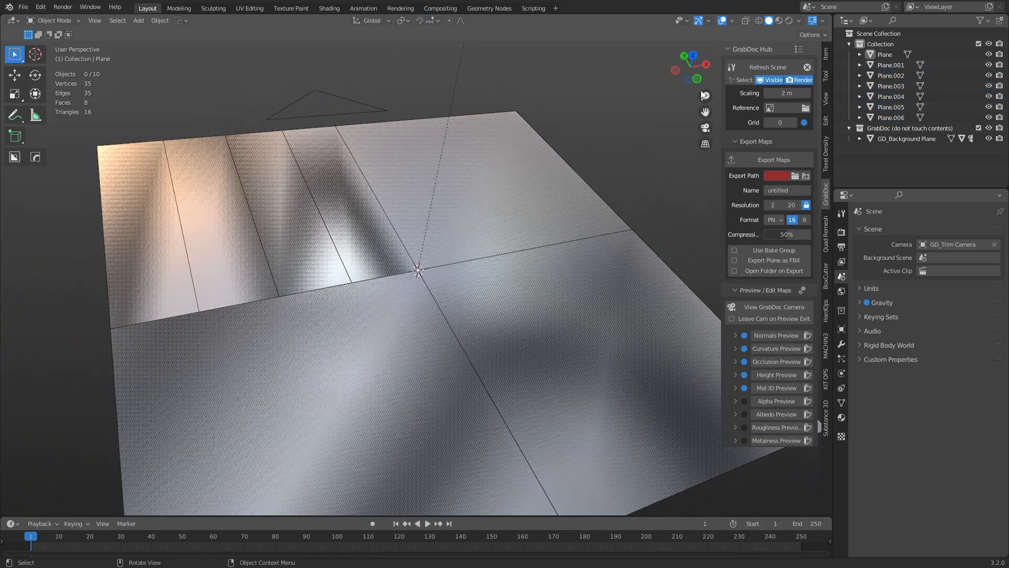
Step: Hide the GrabDoc background plane, disable every bake map except Mat ID, and expand the Mat ID settings
{"action": "left_click", "coordinate": [771, 80]}
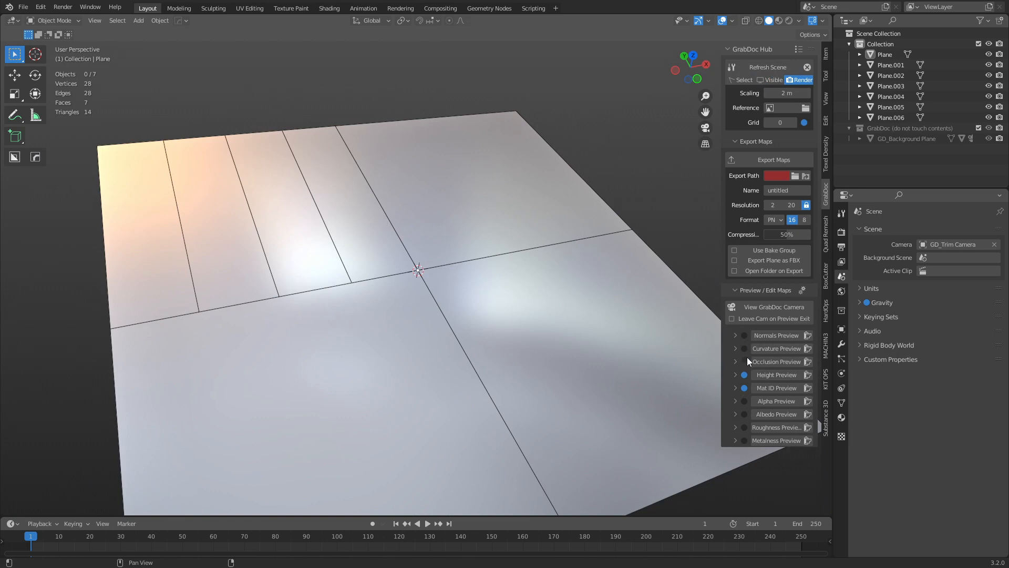
{"action": "left_click", "coordinate": [735, 388]}
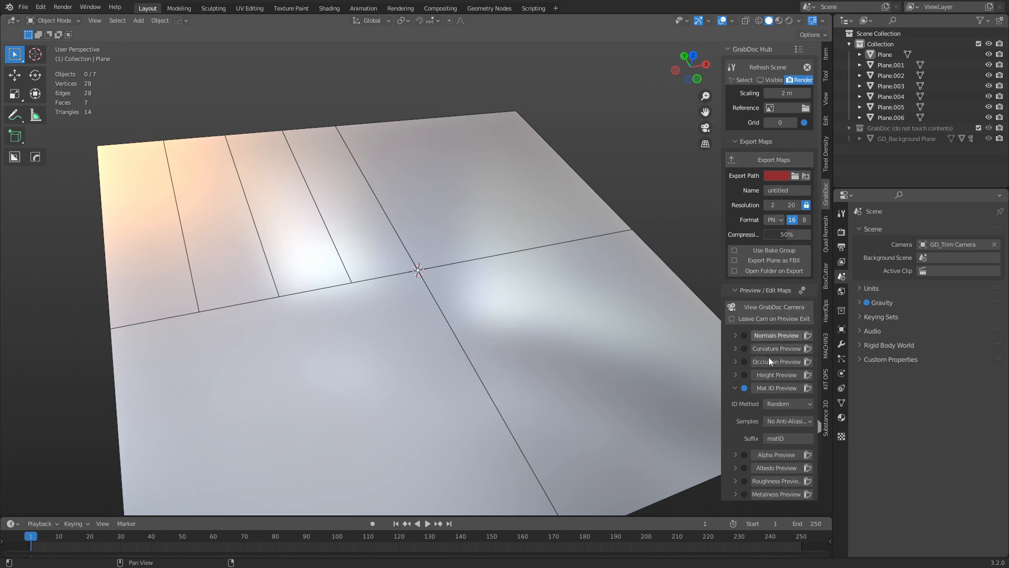
Step: Preview the Mat ID map with the Random method, check its sample options, and leave the preview
{"action": "left_click", "coordinate": [770, 387]}
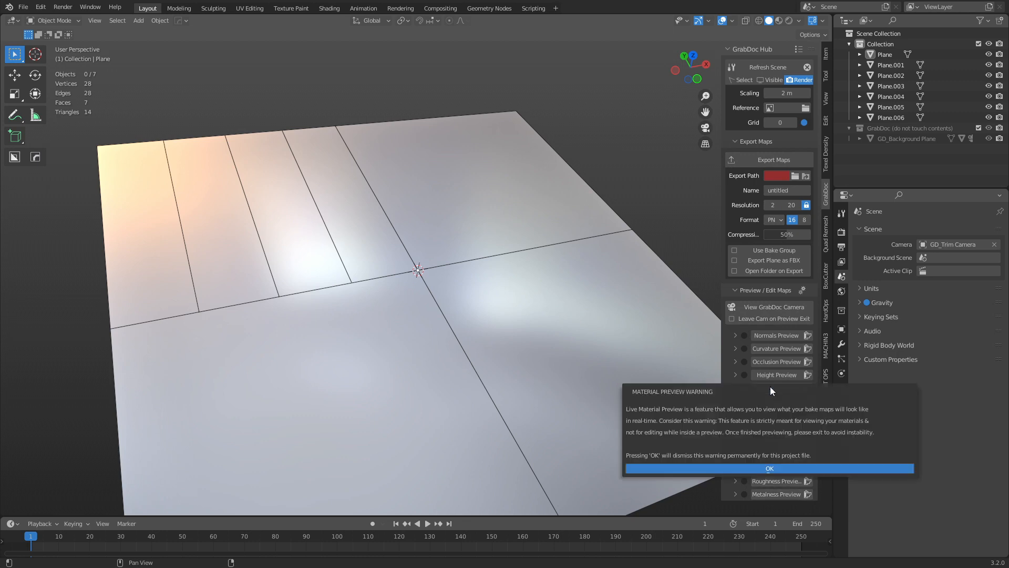
{"action": "left_click", "coordinate": [752, 465]}
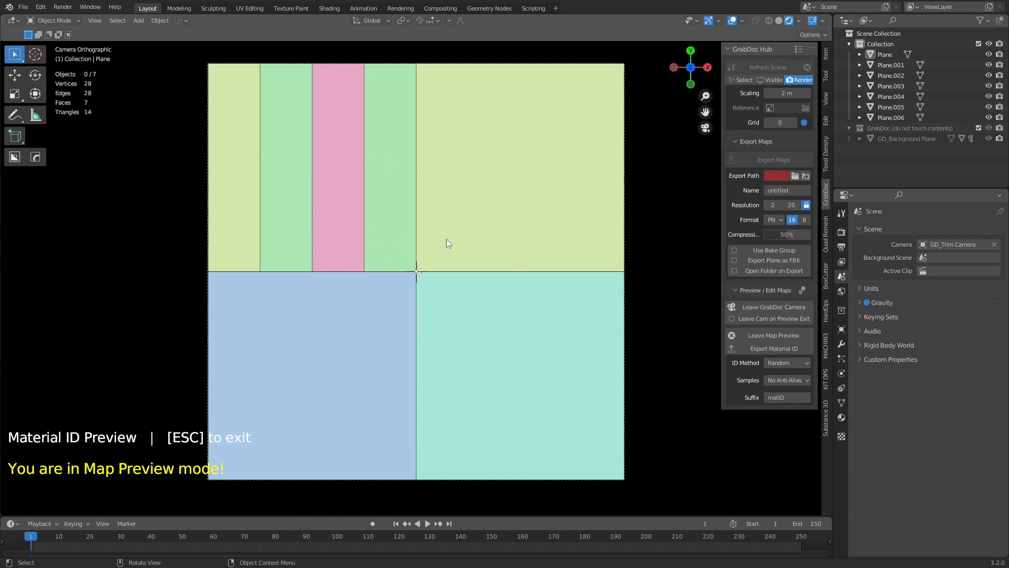
{"action": "left_click", "coordinate": [783, 379]}
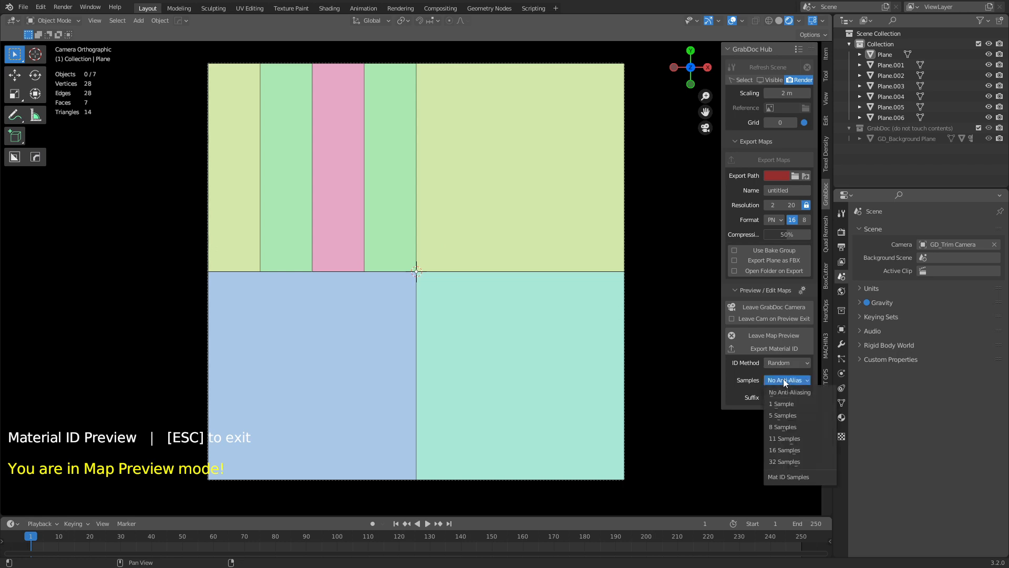
{"action": "left_click", "coordinate": [784, 380]}
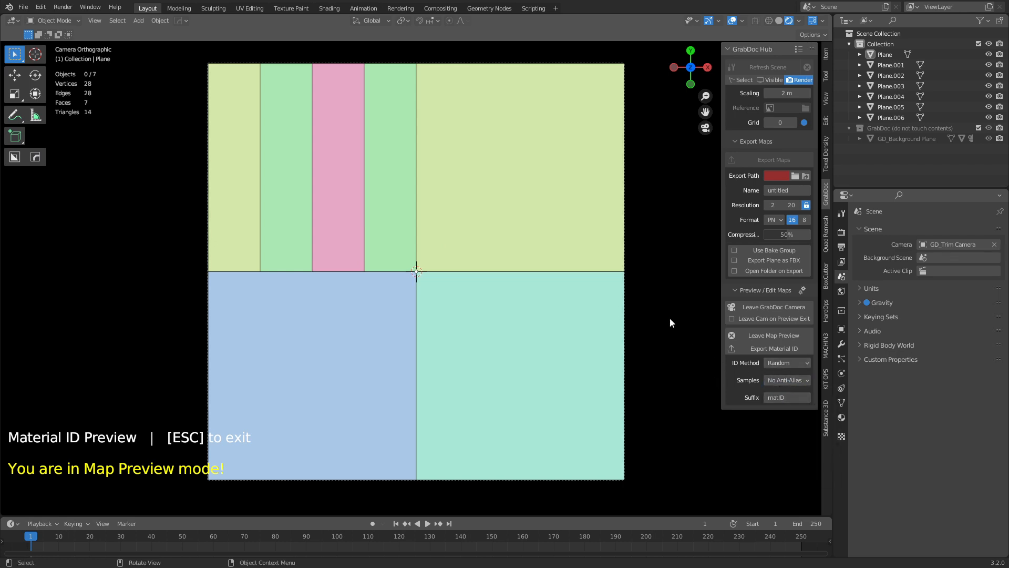
{"action": "key", "text": "Escape"}
Step: Apply Rotation & Scale to the narrow strip next to the centre line
{"action": "left_click", "coordinate": [378, 225]}
{"action": "key", "text": "ctrl+a"}
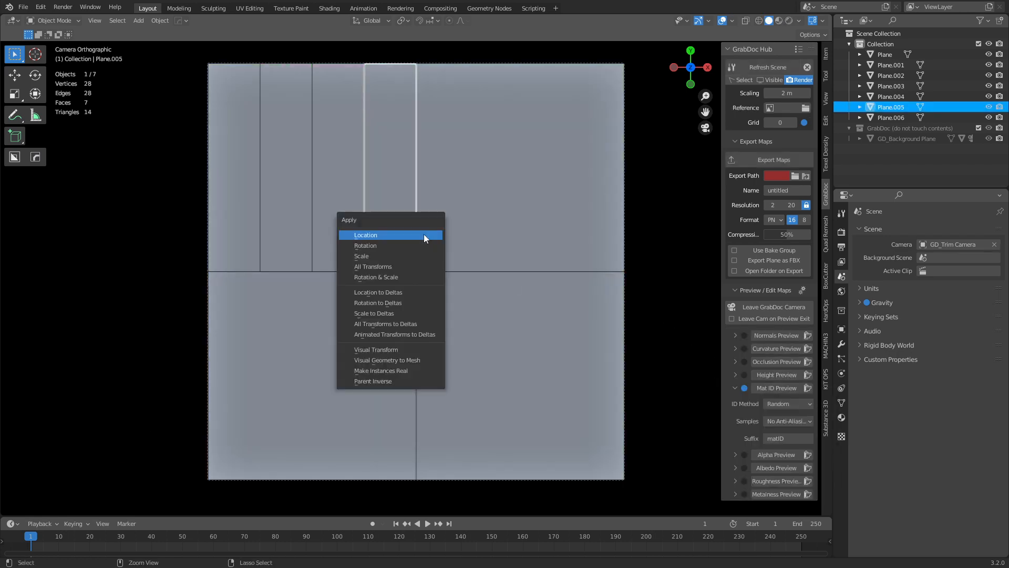
{"action": "left_click", "coordinate": [411, 277]}
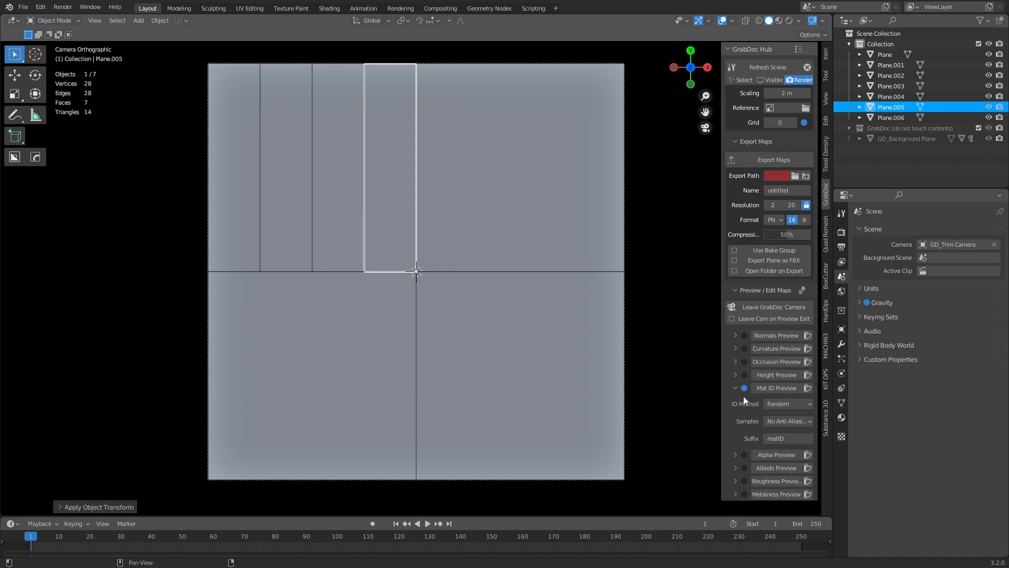
Step: Check the Mat ID preview again along with the strip's material properties, leave the preview, and clear the selection
{"action": "left_click", "coordinate": [767, 388]}
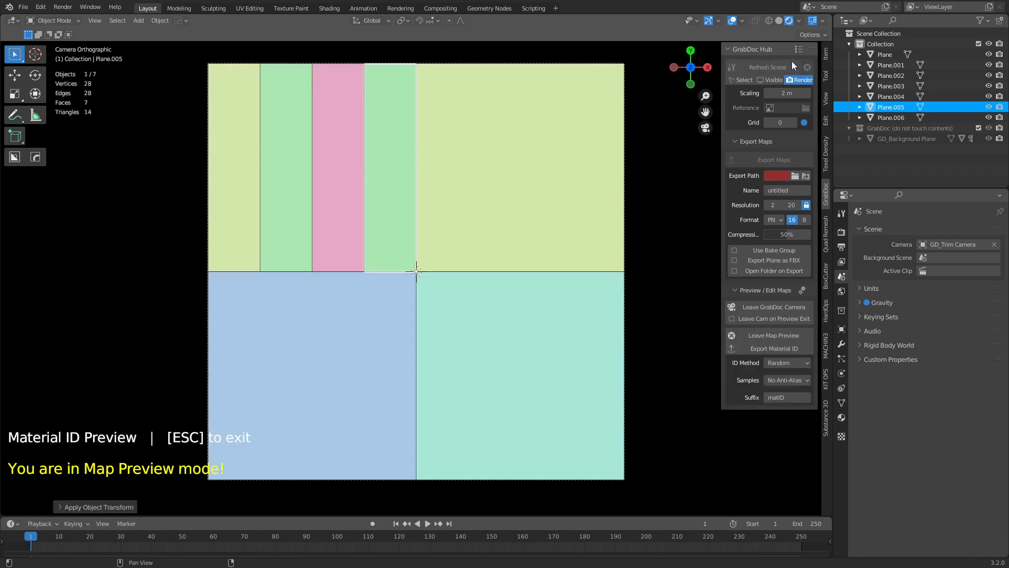
{"action": "left_click", "coordinate": [842, 417]}
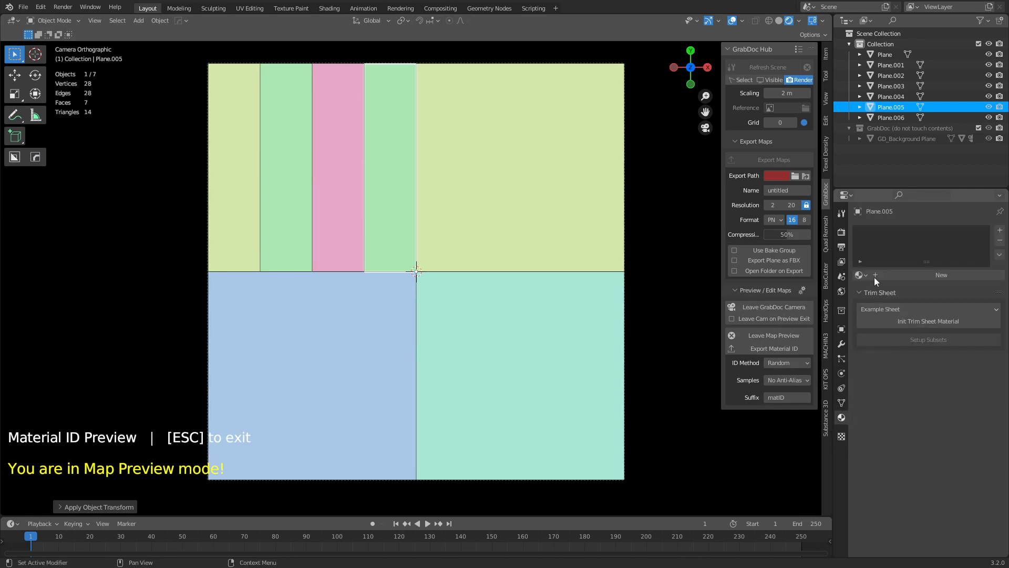
{"action": "key", "text": "Escape"}
{"action": "left_click", "coordinate": [646, 286]}
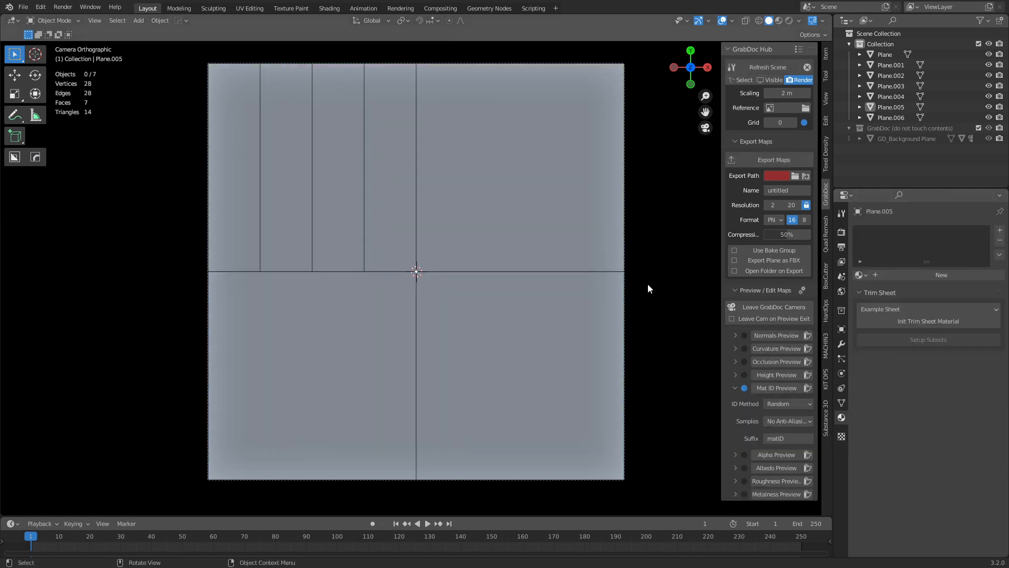
Step: Delete the strip next to the centre line and fill its gap with a copy of the second strip moved along X
{"action": "left_click", "coordinate": [362, 229]}
{"action": "left_click", "coordinate": [387, 243]}
{"action": "key", "text": "g"}
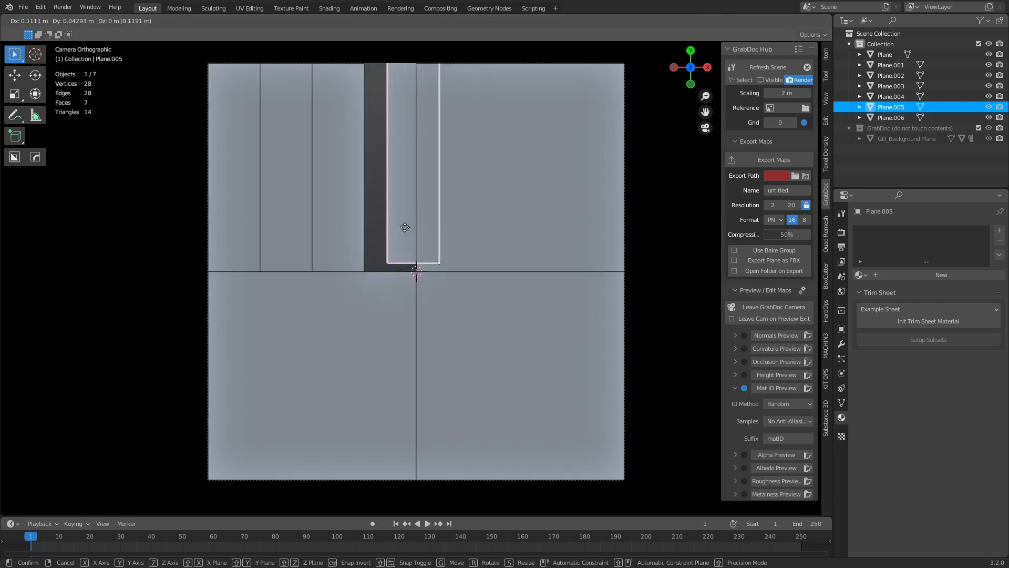
{"action": "right_click", "coordinate": [409, 229]}
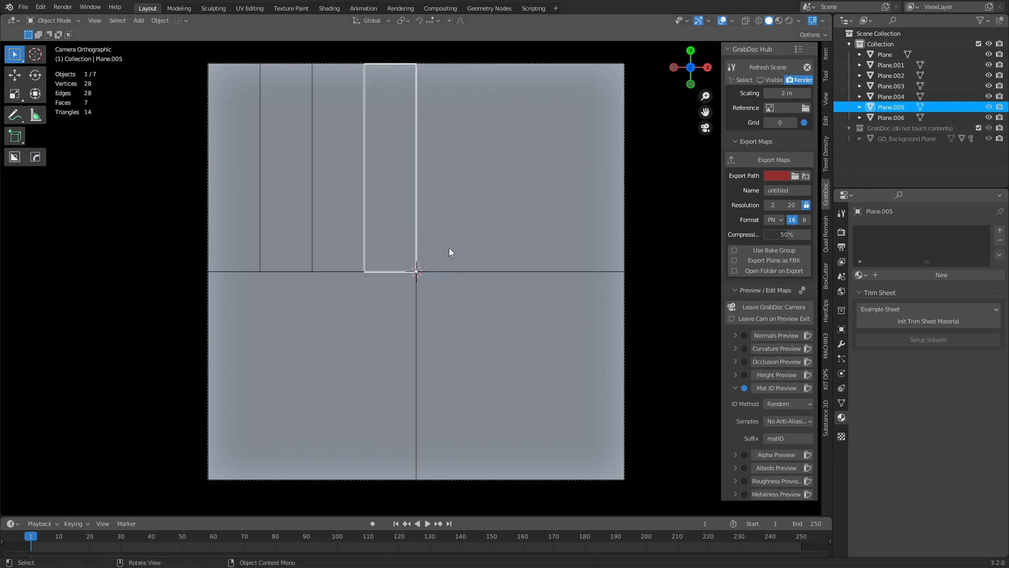
{"action": "key", "text": "x"}
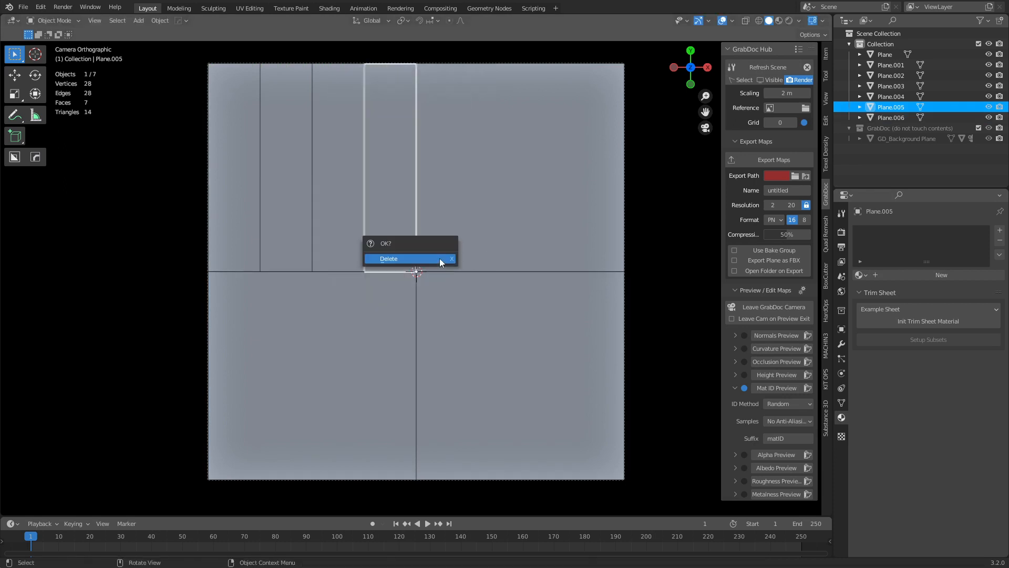
{"action": "left_click", "coordinate": [440, 258]}
{"action": "left_click", "coordinate": [304, 237]}
{"action": "key", "text": "g"}
{"action": "key", "text": "x"}
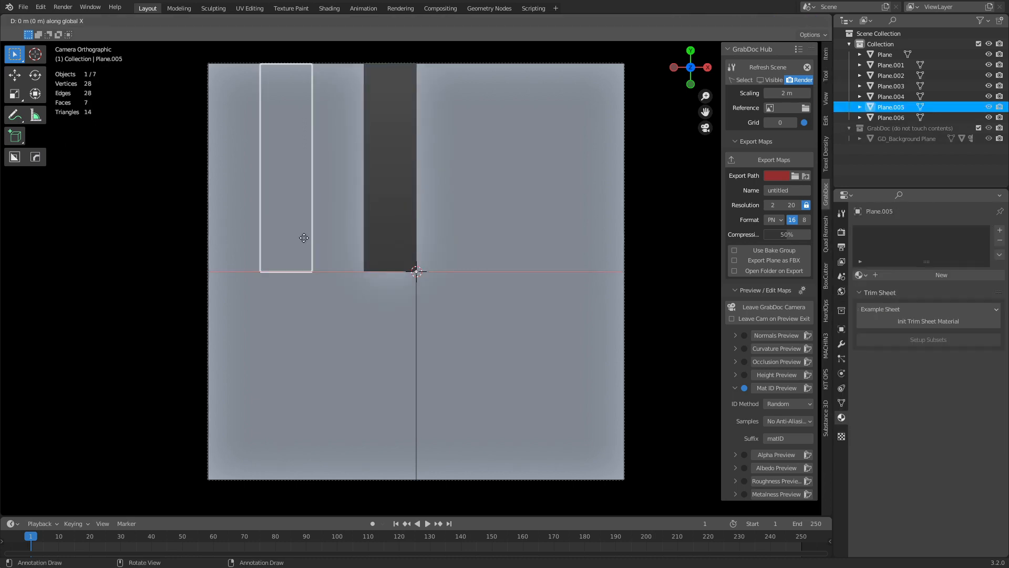
{"action": "left_click", "coordinate": [405, 233], "text": "ctrl"}
{"action": "key", "text": "ctrl+Tab"}
{"action": "left_click", "coordinate": [370, 235]}
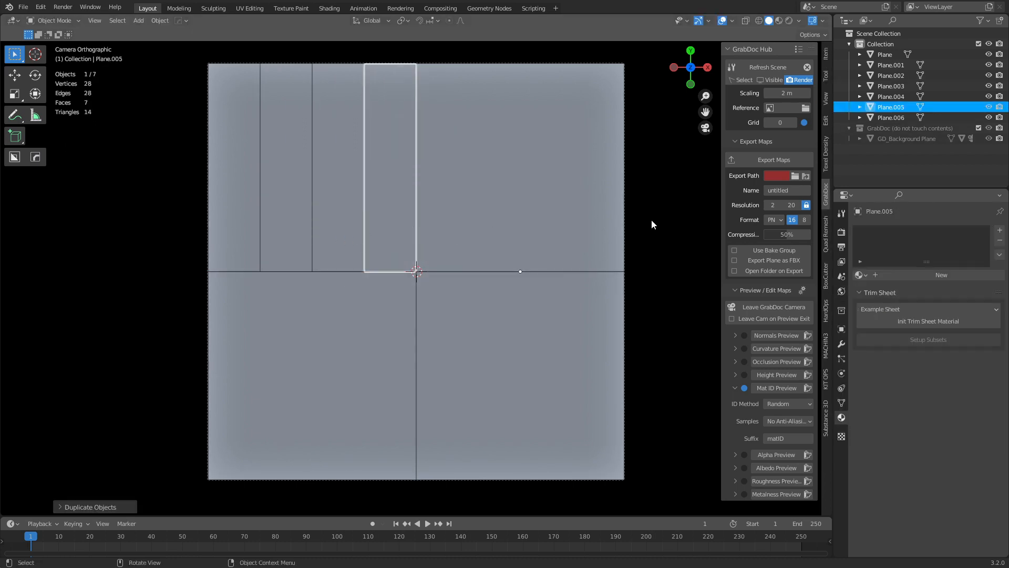
Step: Compare the pieces in Material Preview, Rendered and Solid shading, and view the Mat ID map preview
{"action": "left_click", "coordinate": [779, 21]}
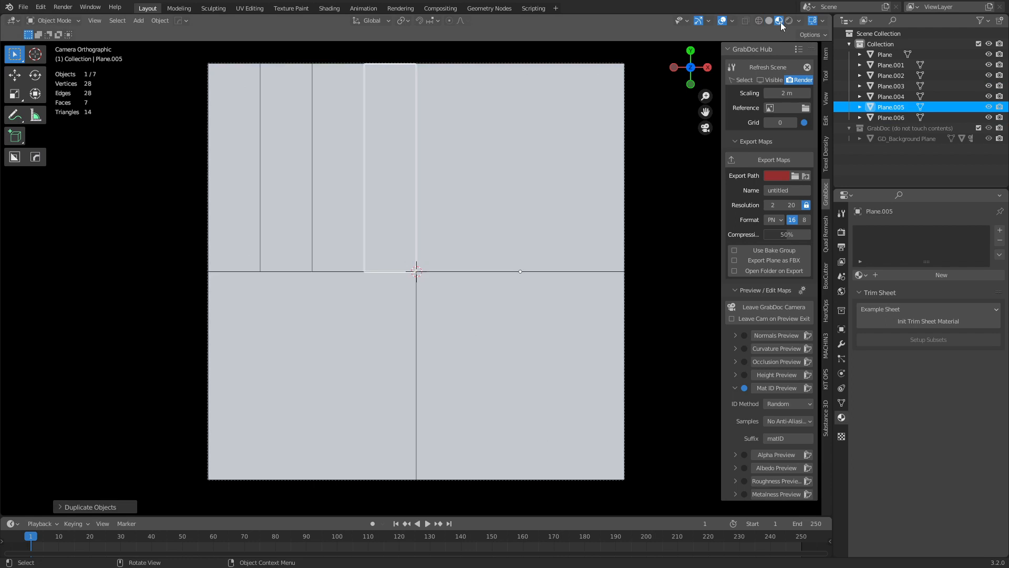
{"action": "left_click", "coordinate": [790, 22]}
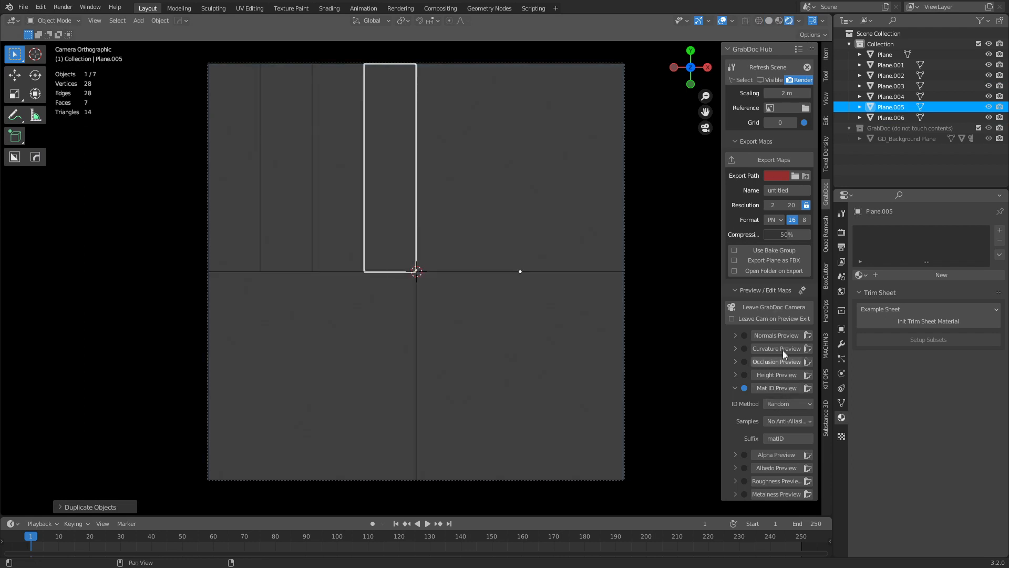
{"action": "left_click", "coordinate": [771, 20]}
{"action": "left_click", "coordinate": [777, 388]}
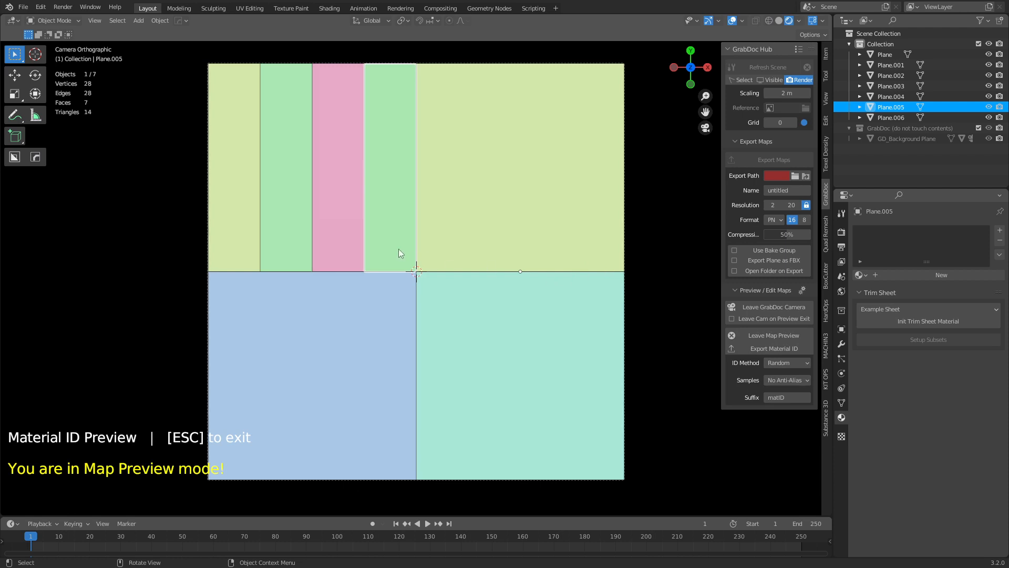
Step: Try the Object / Vertex ID method, and set the Mat ID method to Material
{"action": "left_click", "coordinate": [787, 363]}
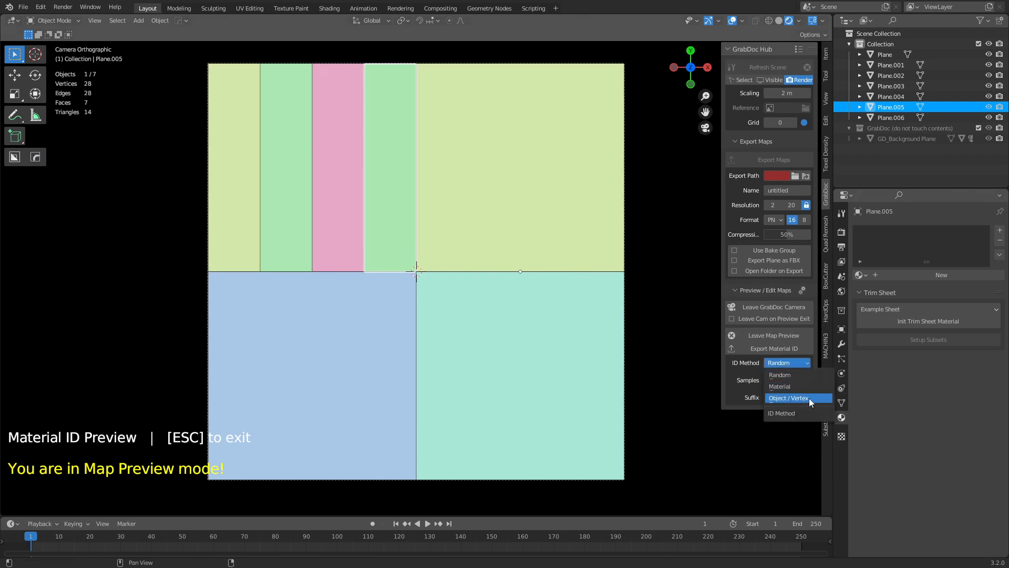
{"action": "left_click", "coordinate": [806, 397]}
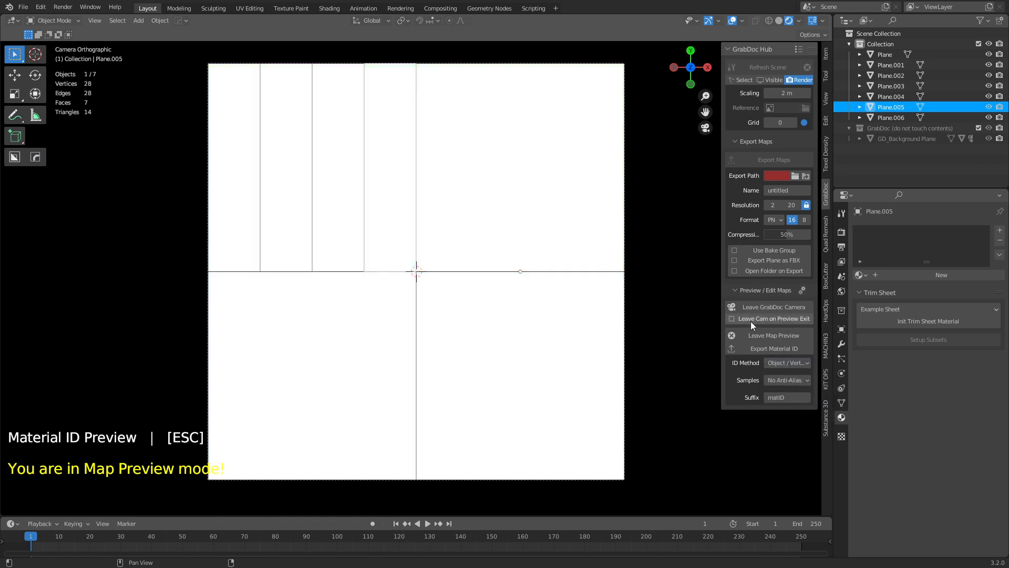
{"action": "left_click", "coordinate": [785, 363]}
{"action": "left_click", "coordinate": [791, 384]}
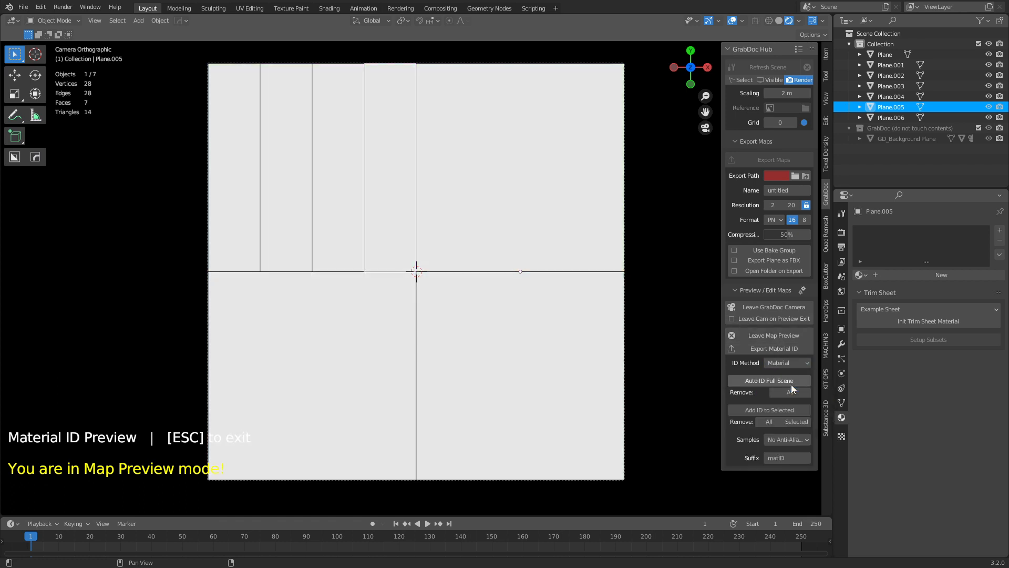
Step: Create a new material on the third narrow strip and select the strip next to the centre line
{"action": "left_click", "coordinate": [306, 219]}
{"action": "left_click", "coordinate": [424, 232]}
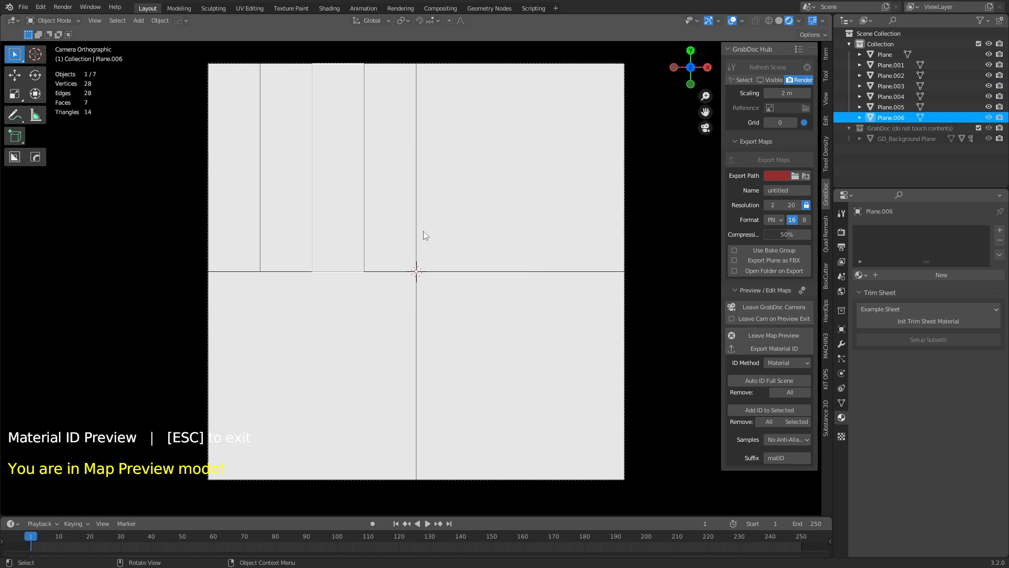
{"action": "left_click", "coordinate": [954, 276]}
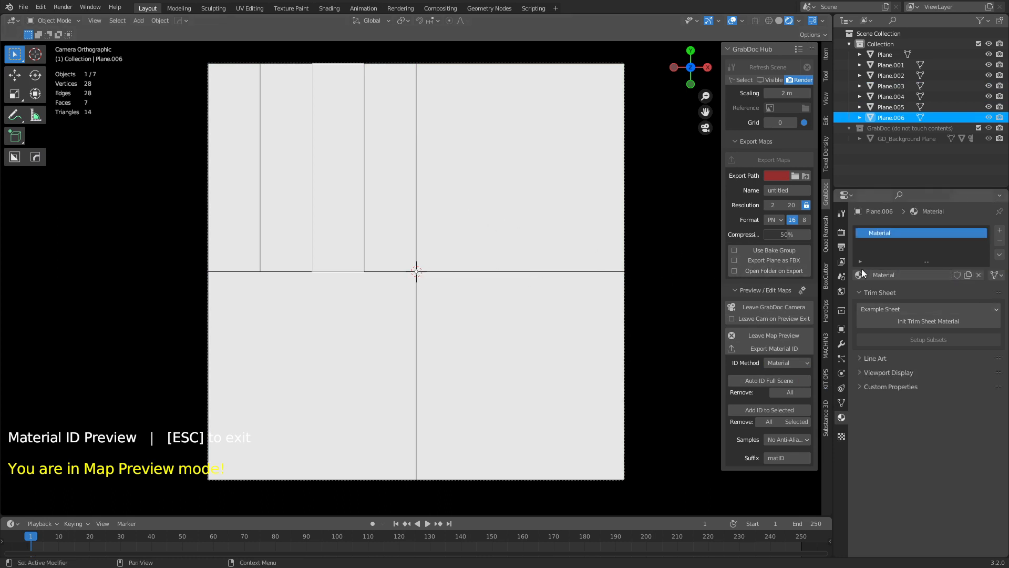
{"action": "left_click", "coordinate": [393, 240]}
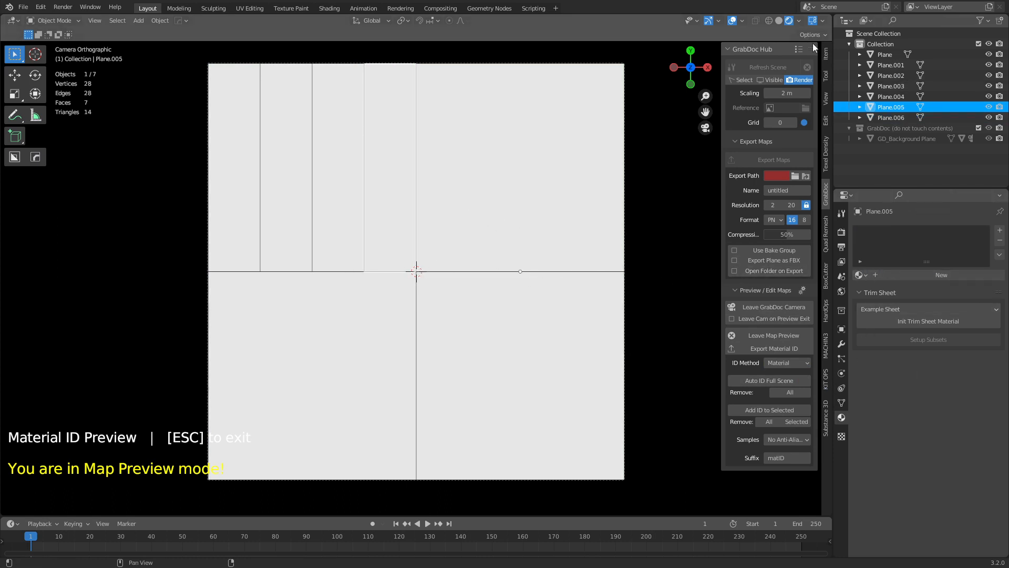
Step: Check the pieces in Solid shading and in the Mat ID preview with the Material method, and leave the preview
{"action": "left_click", "coordinate": [779, 21]}
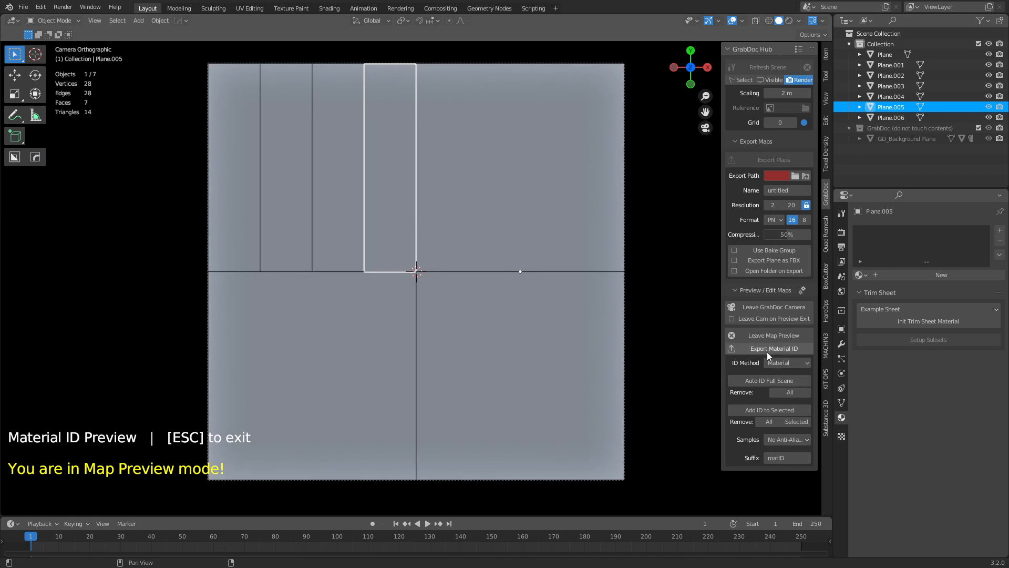
{"action": "left_click", "coordinate": [766, 336]}
{"action": "left_click", "coordinate": [771, 385]}
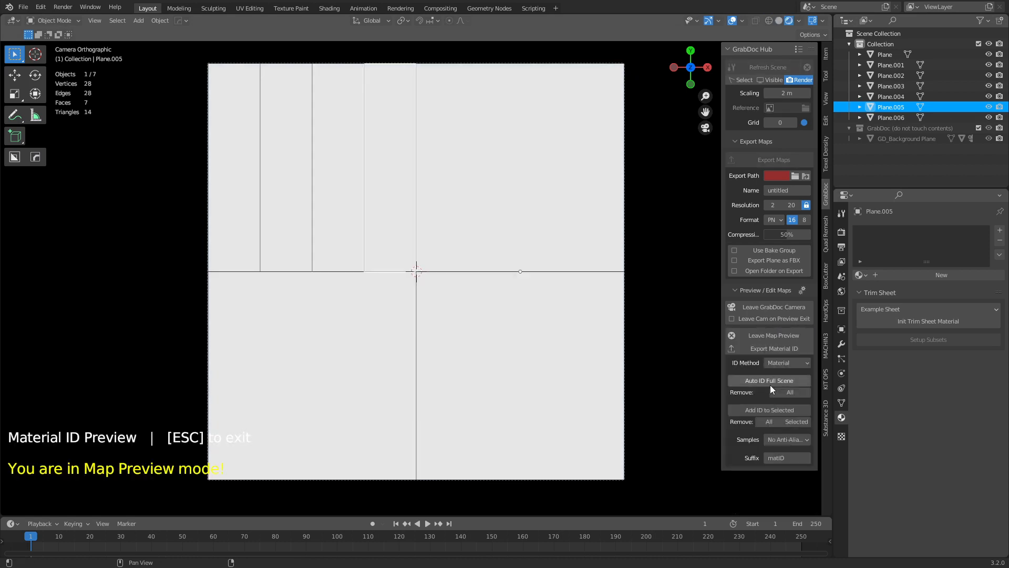
{"action": "key", "text": "Escape"}
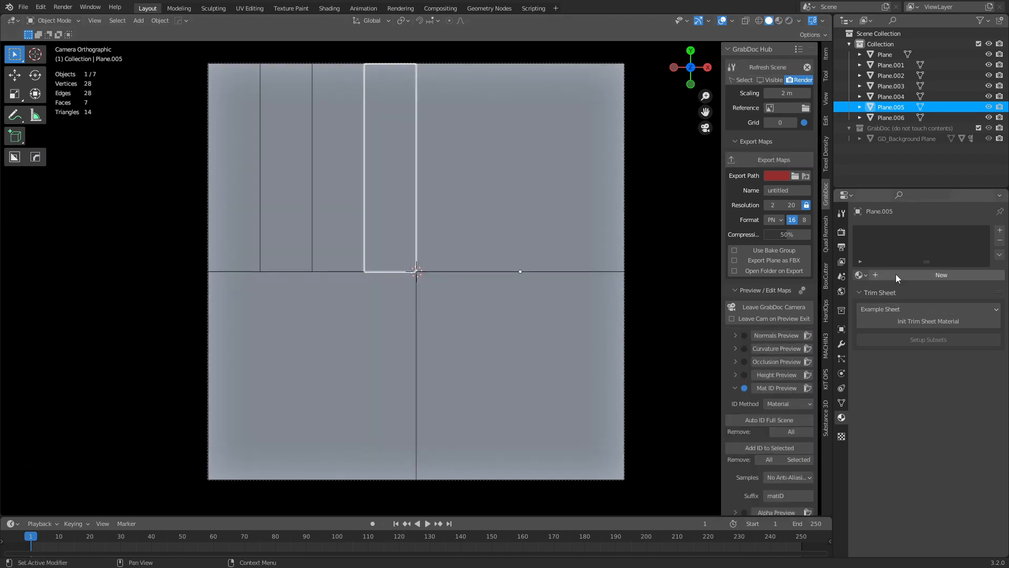
Step: Set the Base Color of the third narrow strip's material to pure red
{"action": "left_click", "coordinate": [337, 244]}
{"action": "scroll", "coordinate": [914, 387], "scroll_direction": "down", "scroll_amount": 2}
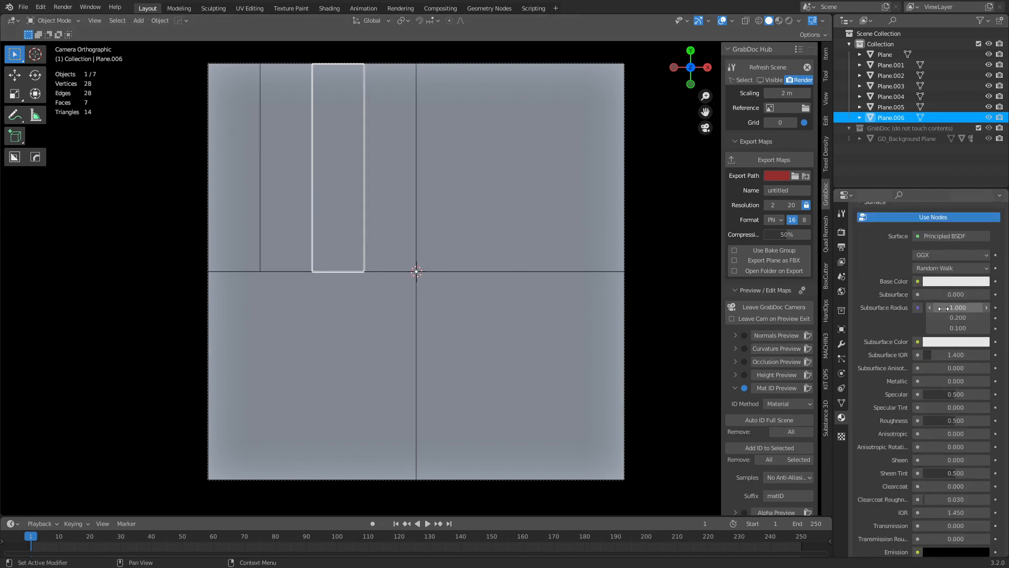
{"action": "left_click", "coordinate": [956, 281]}
{"action": "left_click", "coordinate": [984, 121]}
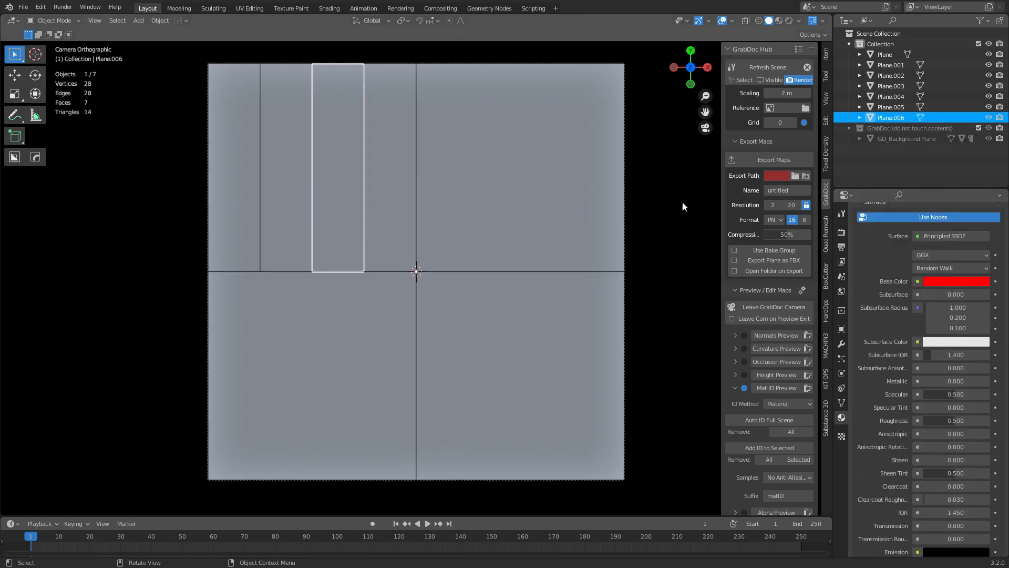
Step: Check the Mat ID preview, leave it, and set the Base Color of the third narrow strip's material back to white
{"action": "left_click", "coordinate": [772, 390]}
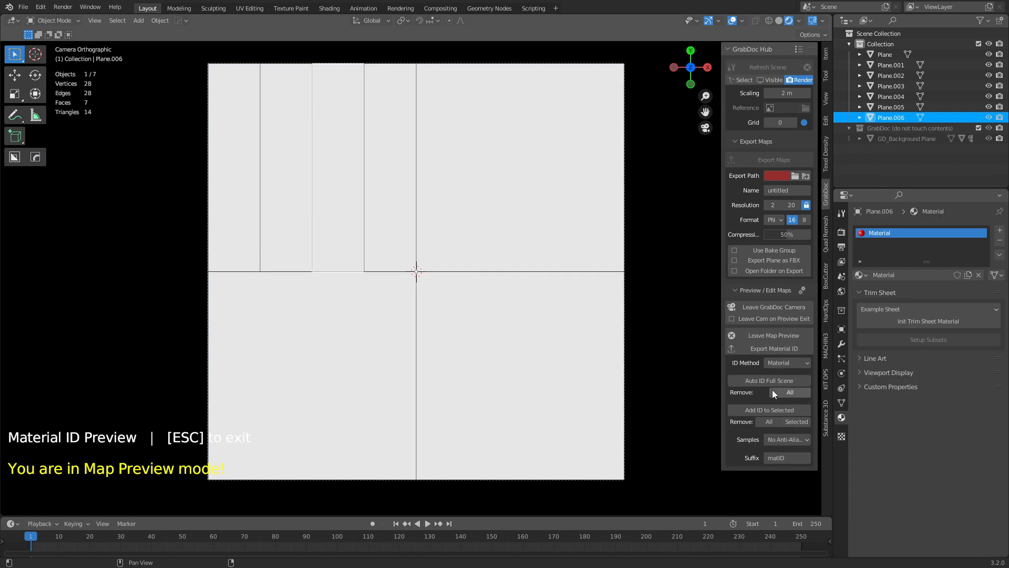
{"action": "key", "text": "Escape"}
{"action": "left_click", "coordinate": [928, 388]}
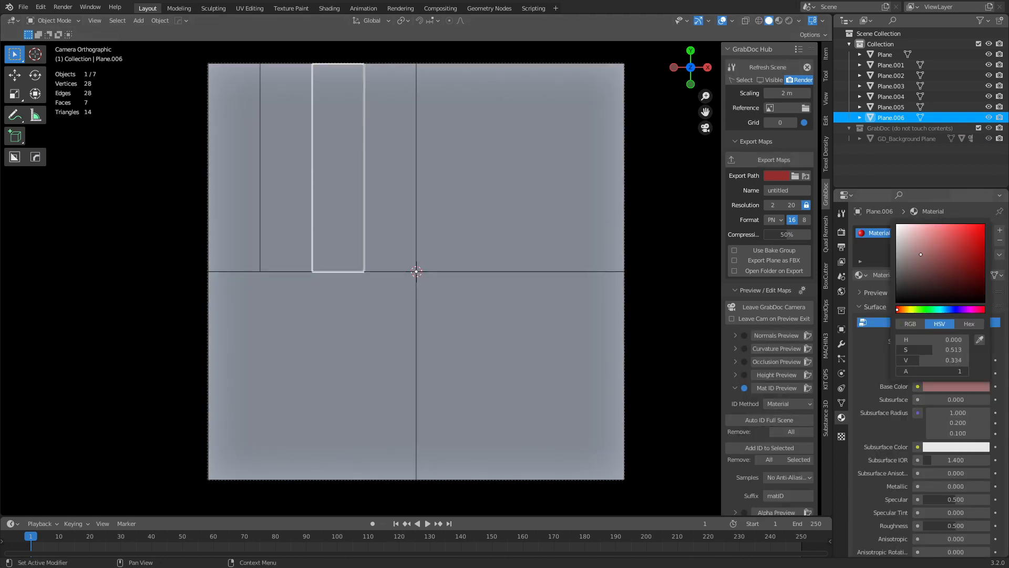
Step: Set the Viewport Display color of the third narrow strip's material to pure red and check it in the Mat ID preview
{"action": "scroll", "coordinate": [930, 509], "scroll_direction": "down", "scroll_amount": 15}
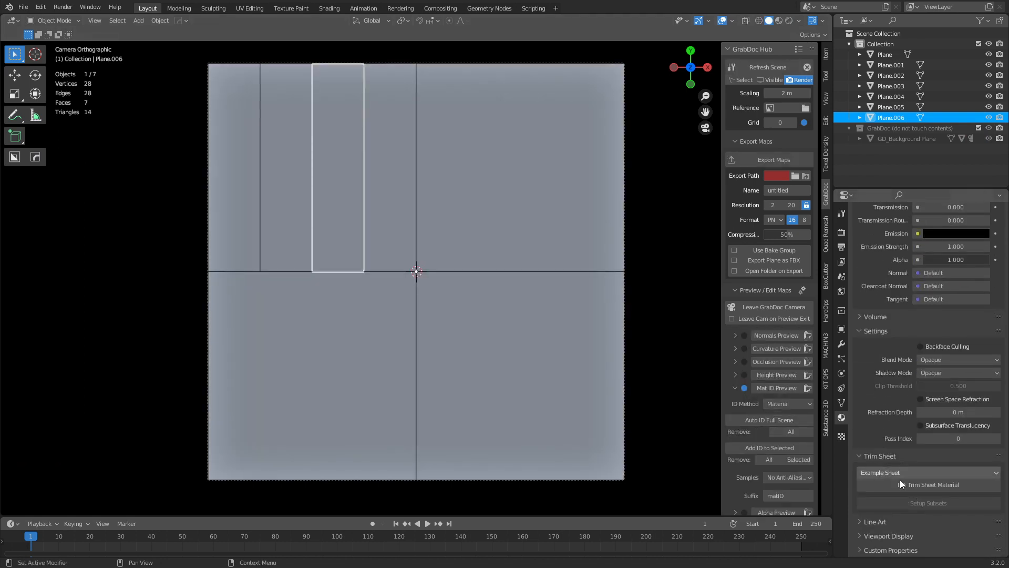
{"action": "left_click", "coordinate": [888, 536]}
{"action": "left_click", "coordinate": [927, 510]}
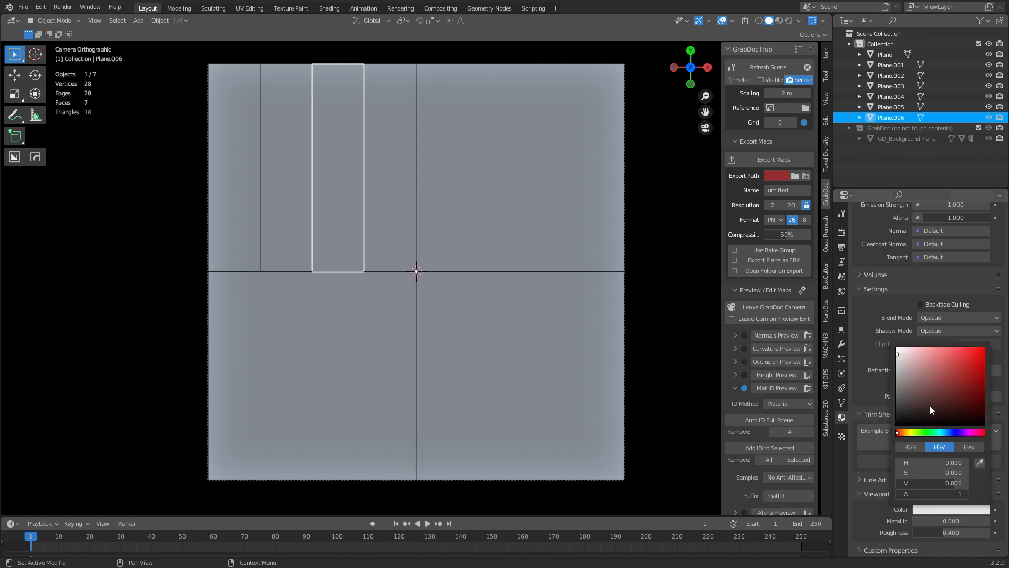
{"action": "left_click", "coordinate": [987, 345]}
{"action": "left_click", "coordinate": [698, 322]}
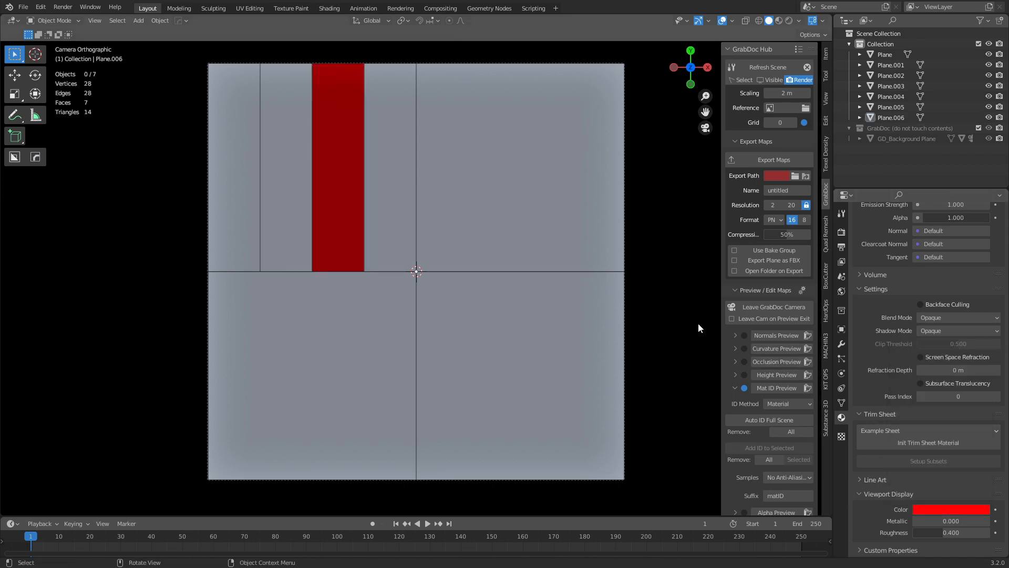
{"action": "left_click", "coordinate": [768, 389]}
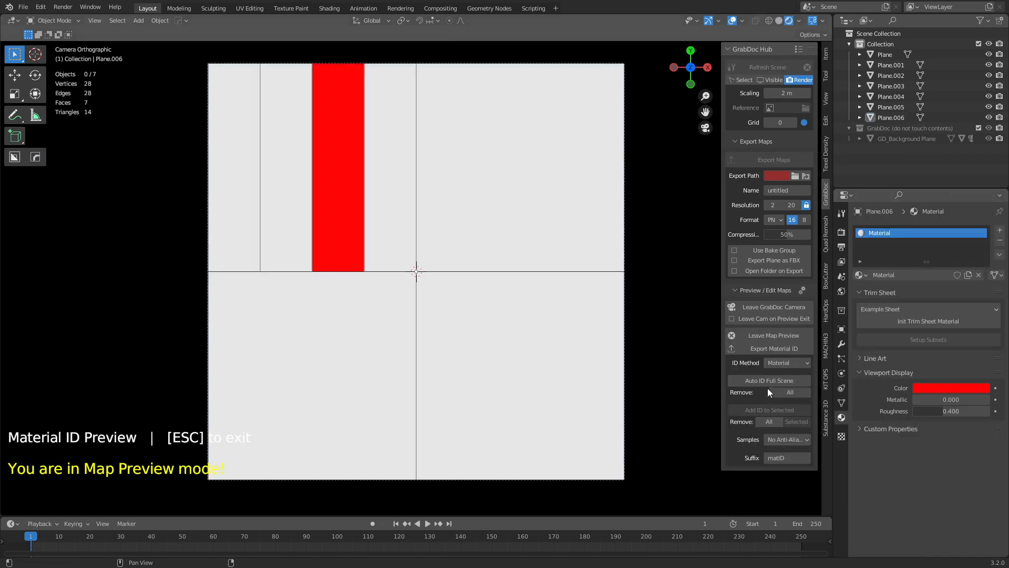
{"action": "key", "text": "Escape"}
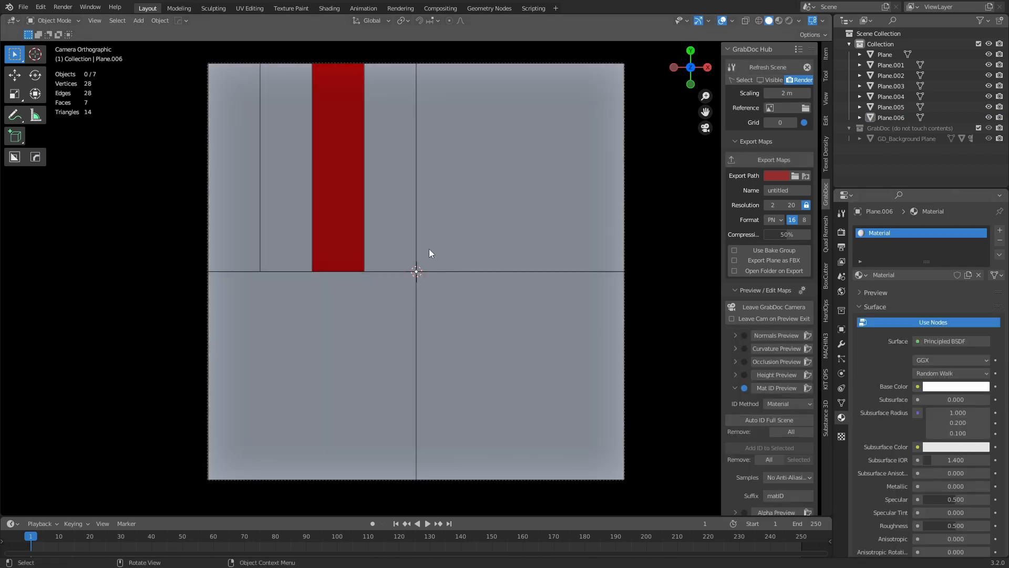
Step: Create a new material on the narrow strip next to the centre line
{"action": "left_click", "coordinate": [411, 249]}
{"action": "left_click", "coordinate": [860, 275]}
{"action": "key", "text": "Escape"}
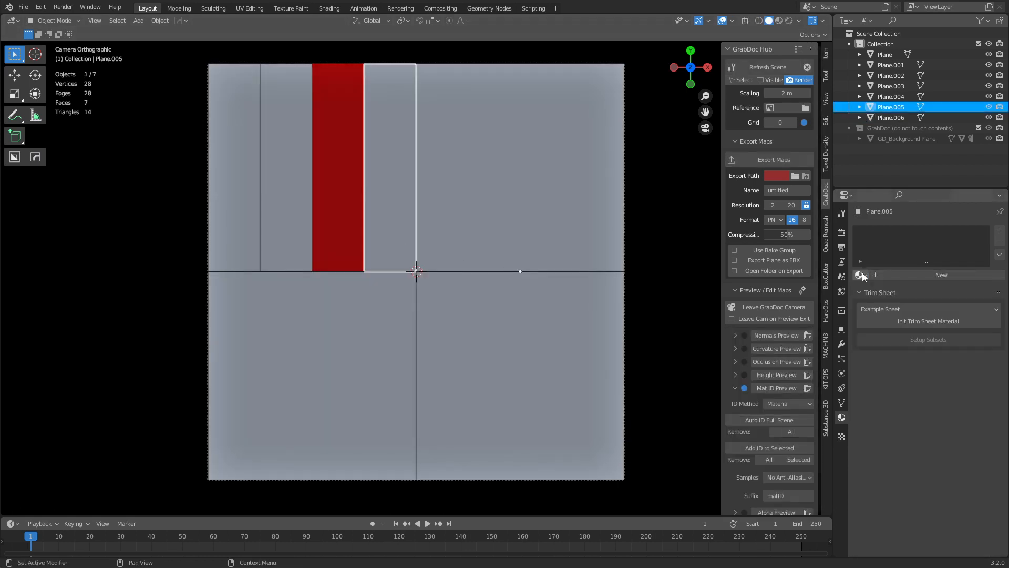
{"action": "left_click", "coordinate": [913, 276]}
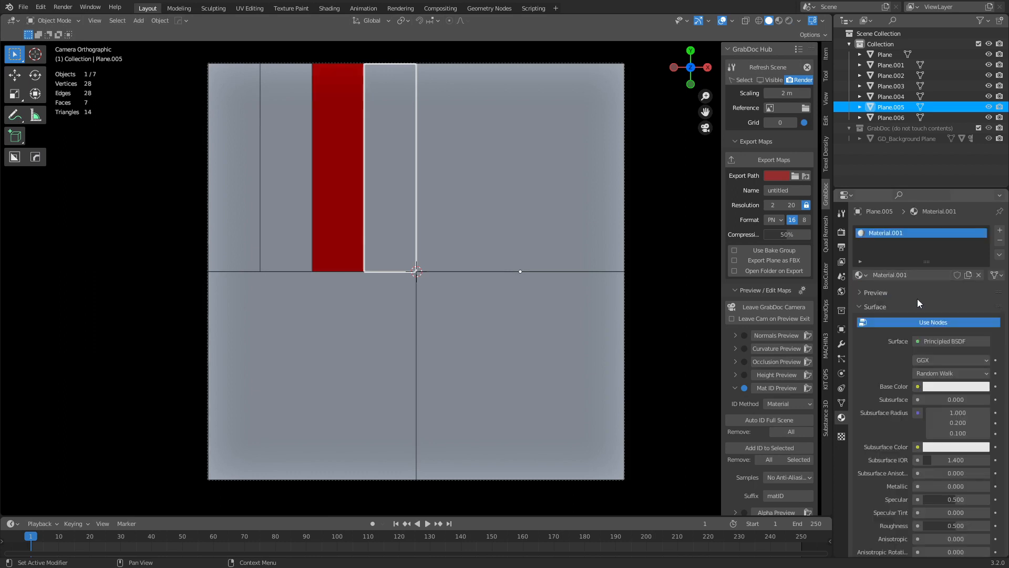
Step: Set the Viewport Display color of the new material on the strip next to the centre line to dark yellow
{"action": "scroll", "coordinate": [926, 424], "scroll_direction": "down", "scroll_amount": 8}
{"action": "scroll", "coordinate": [926, 424], "scroll_direction": "down", "scroll_amount": 10}
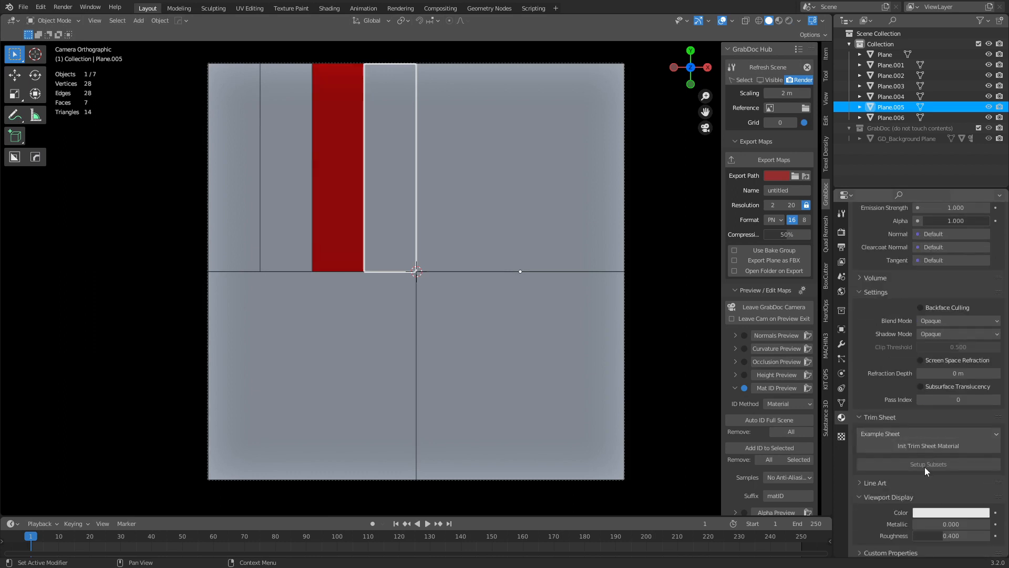
{"action": "left_click", "coordinate": [942, 510]}
{"action": "left_click_drag", "start_coordinate": [943, 432], "coordinate": [913, 432]}
{"action": "left_click", "coordinate": [961, 379]}
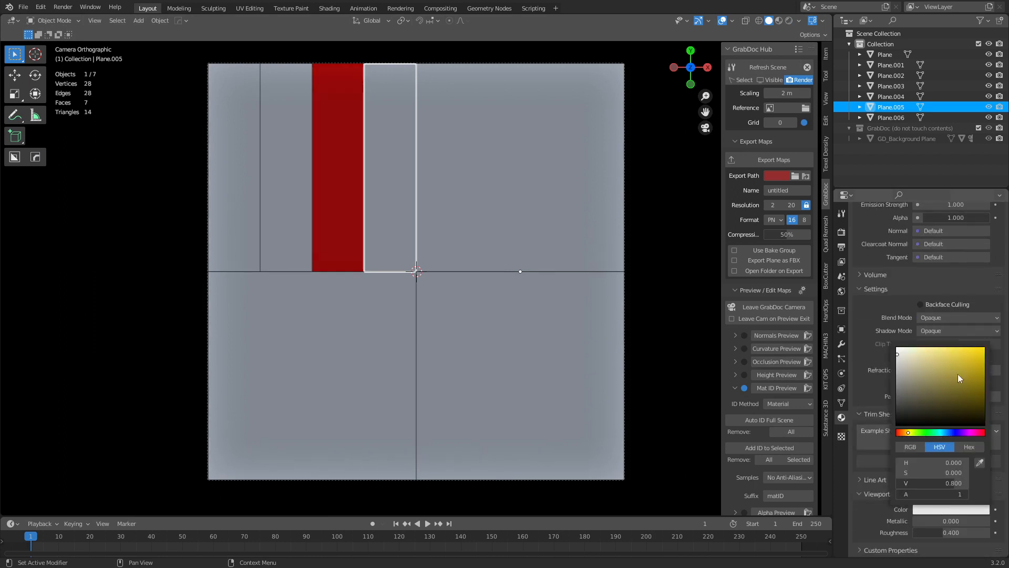
Step: Set the Mat ID method to Object / Vertex and put the large upper-right plane into Vertex Paint mode
{"action": "left_click", "coordinate": [487, 222]}
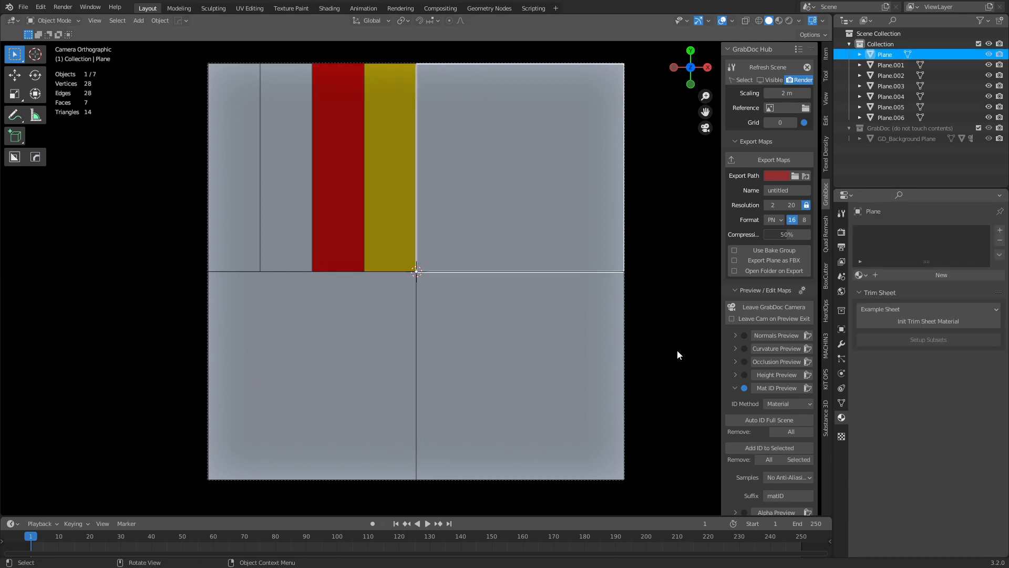
{"action": "left_click", "coordinate": [781, 404]}
{"action": "left_click", "coordinate": [797, 438]}
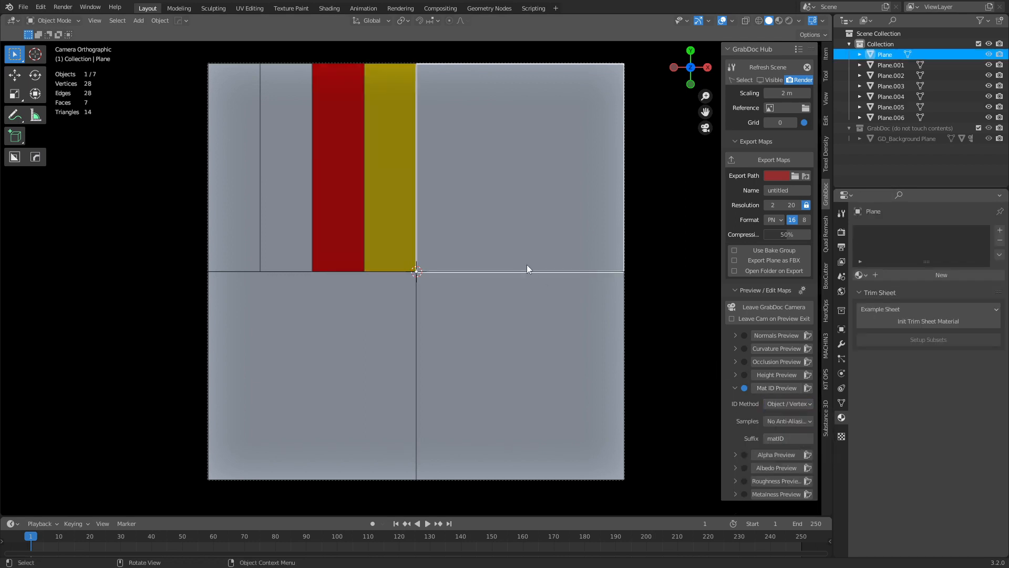
{"action": "key", "text": "ctrl+Tab"}
{"action": "left_click", "coordinate": [548, 254]}
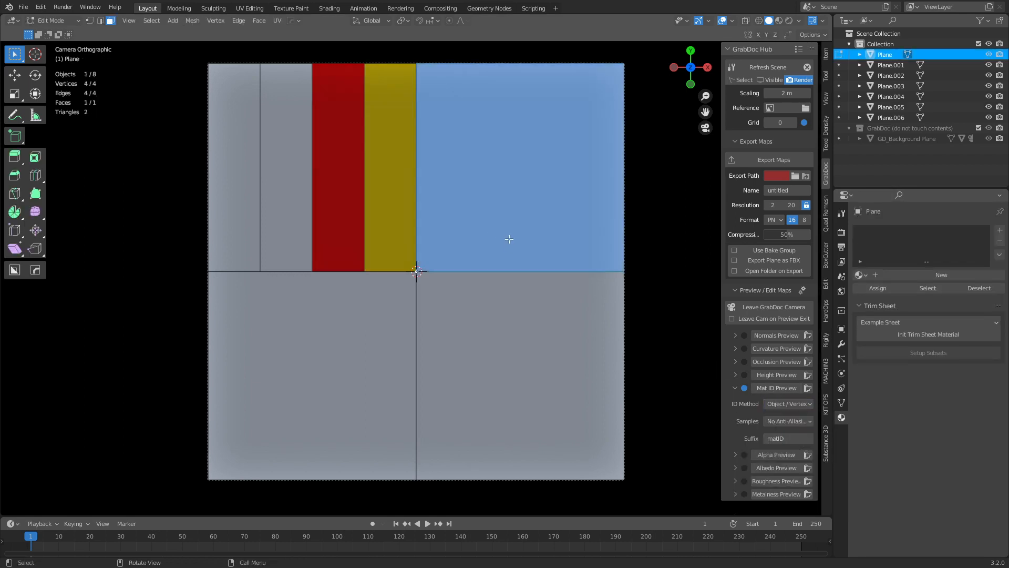
{"action": "key", "text": "ctrl+Tab"}
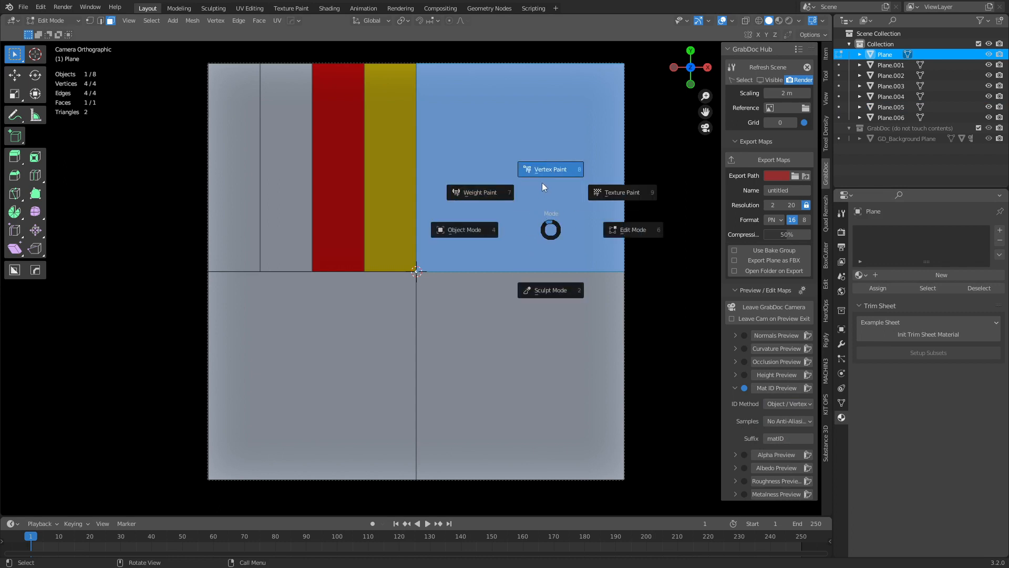
{"action": "left_click", "coordinate": [543, 167]}
Step: Choose pure red as the brush color and paint the corner vertices of the upper-right plane until it is covered
{"action": "left_click", "coordinate": [115, 34]}
{"action": "left_click_drag", "start_coordinate": [188, 96], "coordinate": [205, 53]}
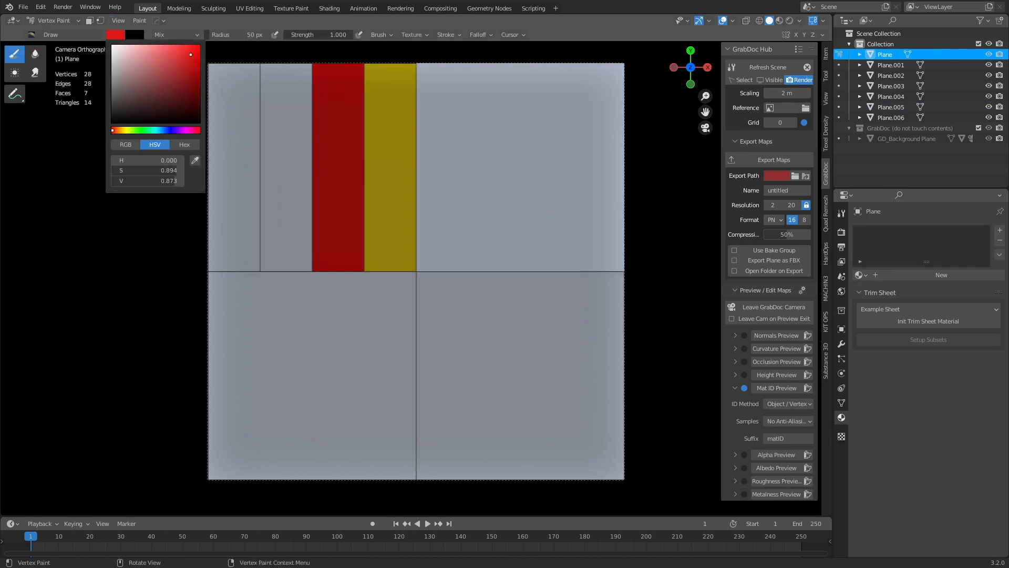
{"action": "left_click", "coordinate": [412, 259]}
{"action": "left_click", "coordinate": [624, 248]}
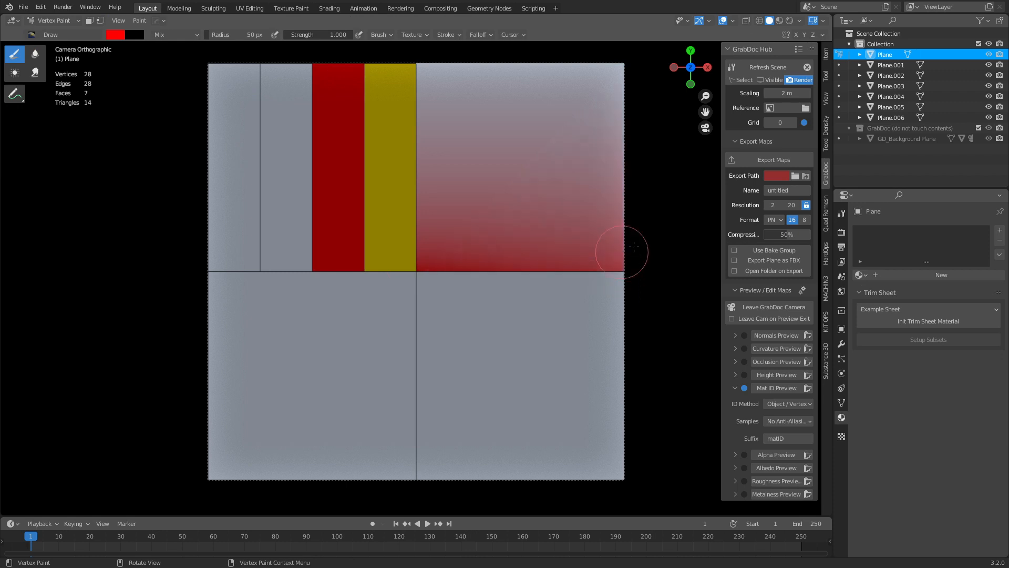
{"action": "mouse_move", "coordinate": [624, 66]}
{"action": "left_mouse_down"}
{"action": "mouse_move", "coordinate": [342, 79]}
{"action": "mouse_move", "coordinate": [626, 214]}
{"action": "mouse_move", "coordinate": [653, 285]}
{"action": "left_mouse_up"}
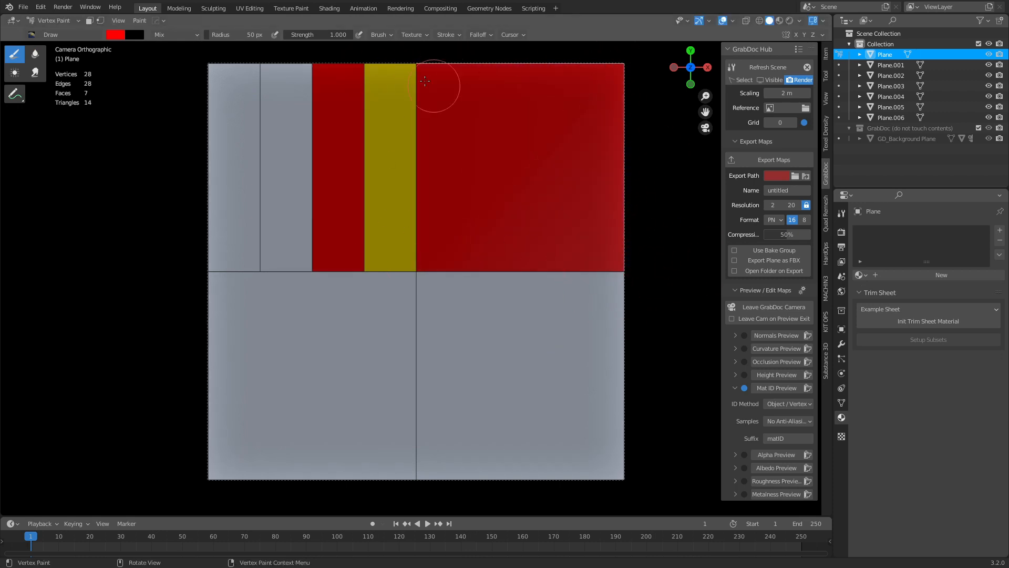
Step: Return to Object Mode, check the vertex-painted plane in the Mat ID preview, and leave the preview
{"action": "key", "text": "ctrl+Tab"}
{"action": "left_click", "coordinate": [462, 263]}
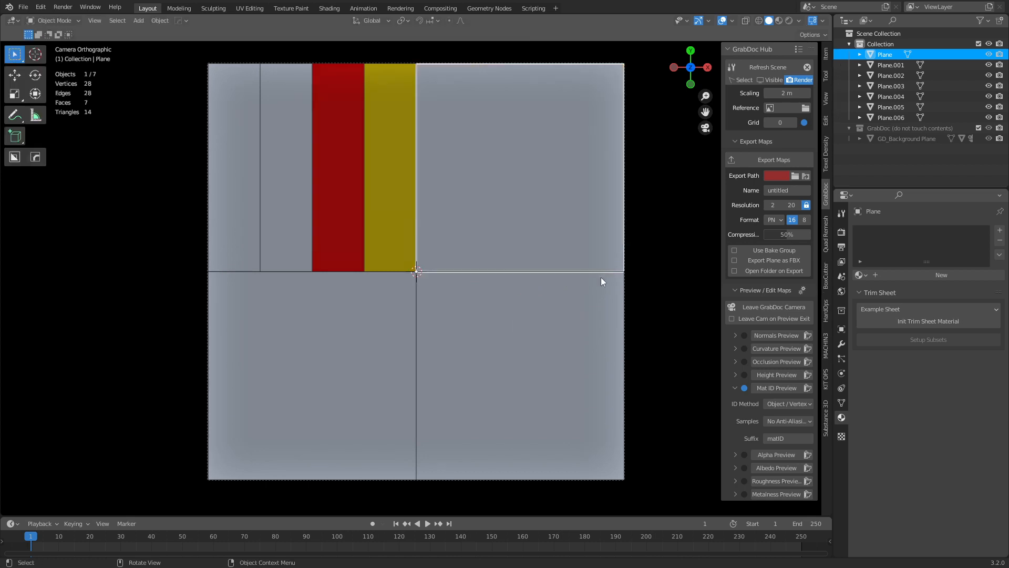
{"action": "left_click", "coordinate": [764, 389]}
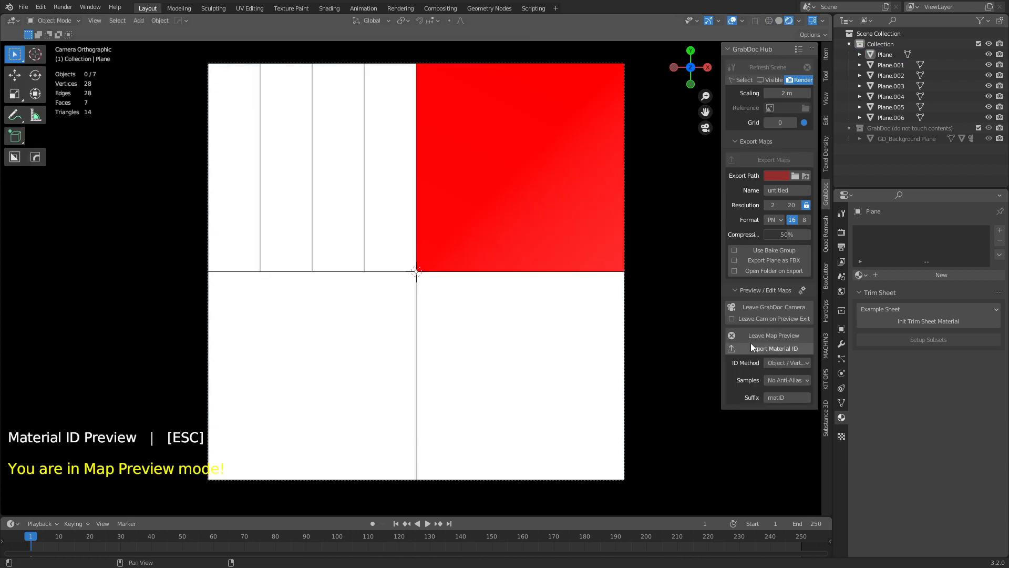
{"action": "key", "text": "Escape"}
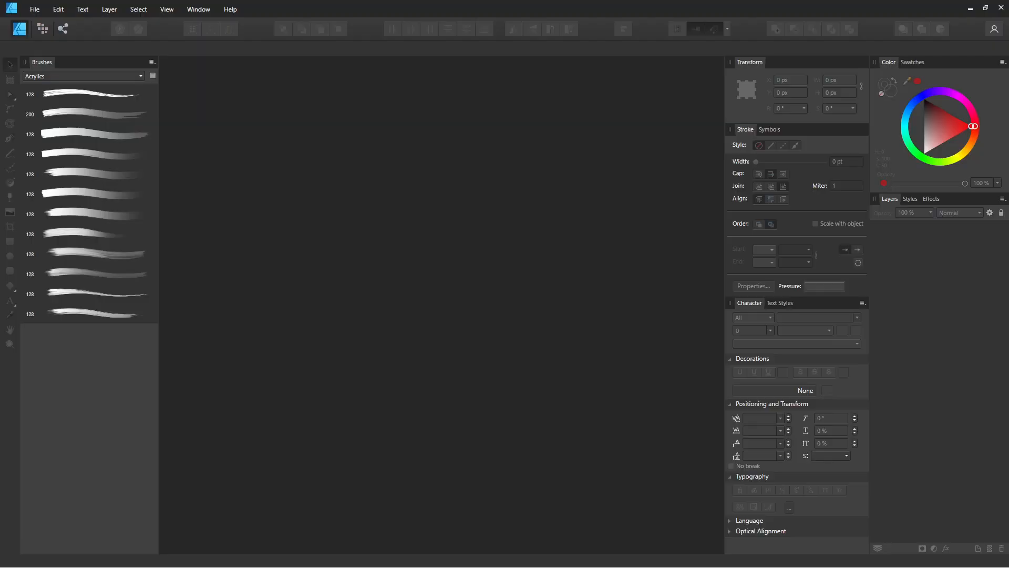
Step: Switch to Affinity Designer and create a new 2048 × 2048 px document
{"action": "left_click", "coordinate": [34, 9]}
{"action": "left_click", "coordinate": [48, 19]}
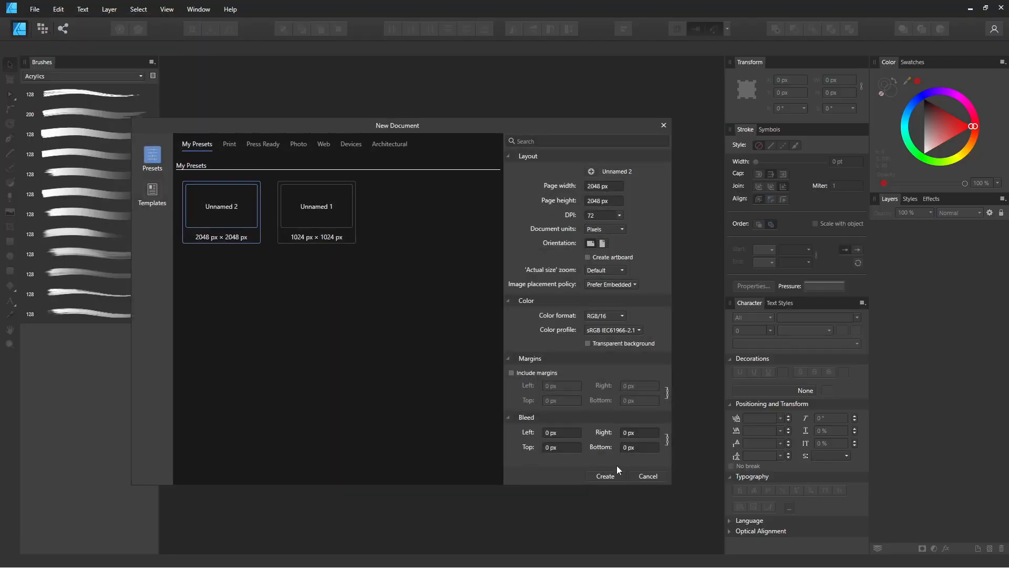
{"action": "left_click", "coordinate": [610, 476]}
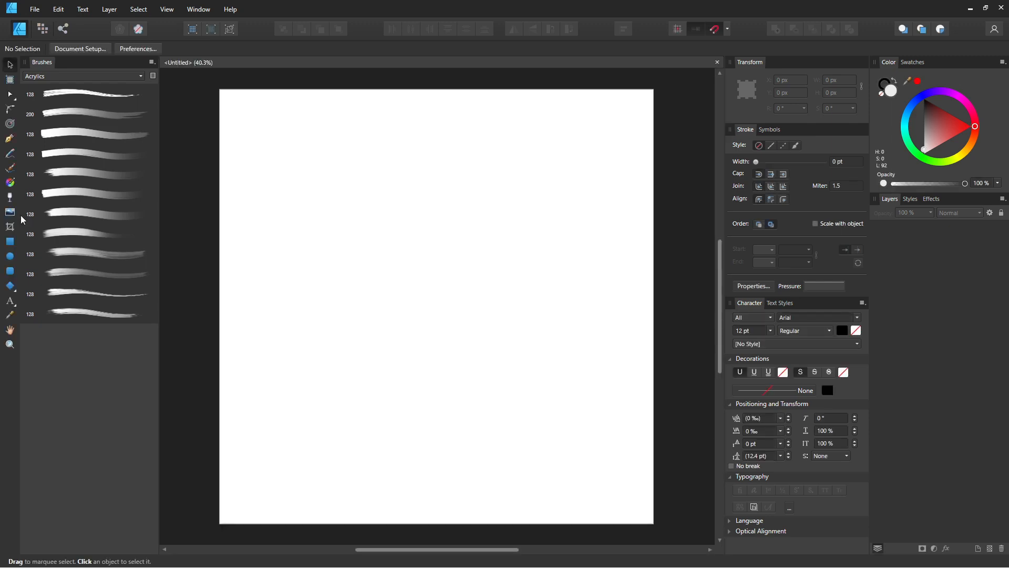
Step: Draw a 1024 × 1024 px square in the page's upper-left quadrant and stack five 1024 × 198.4 px rectangles in the upper-right quadrant
{"action": "left_click", "coordinate": [10, 242]}
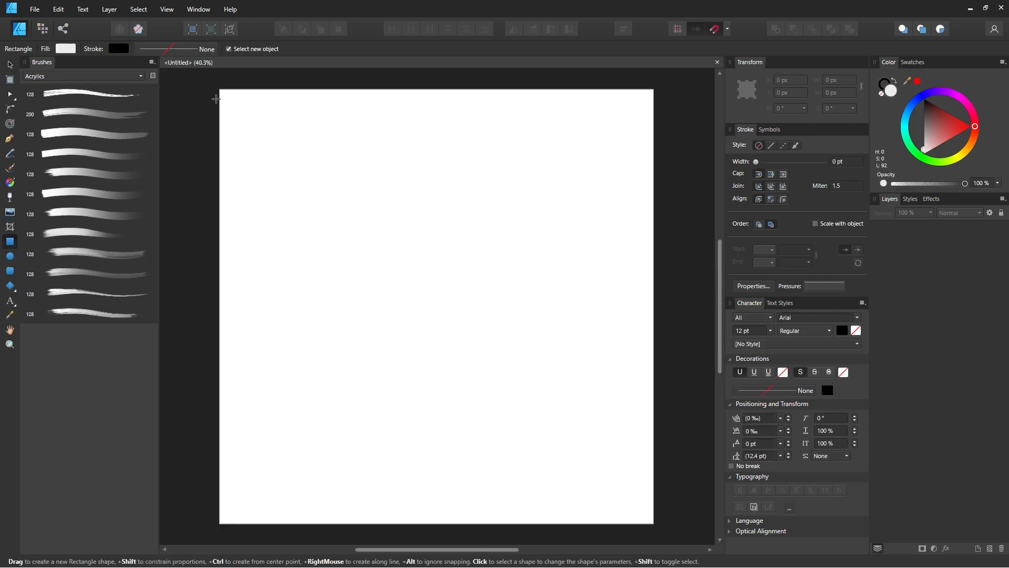
{"action": "left_click_drag", "start_coordinate": [221, 91], "coordinate": [437, 307]}
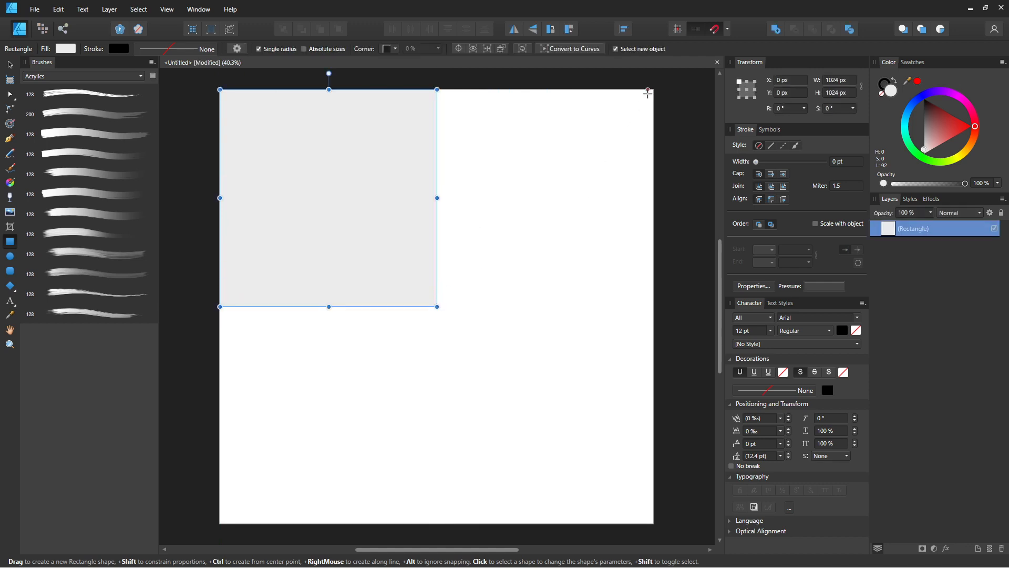
{"action": "left_click_drag", "start_coordinate": [652, 90], "coordinate": [476, 286]}
{"action": "key", "text": "v"}
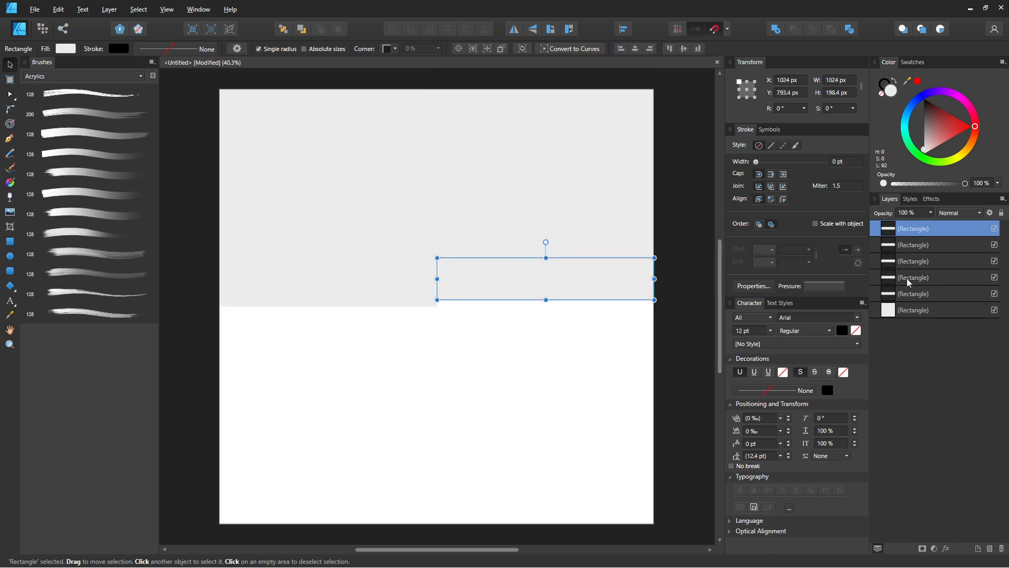
Step: Stretch the five stacked rectangles together down to the lower edge of the large square, and deselect them
{"action": "left_click", "coordinate": [917, 294], "text": "shift"}
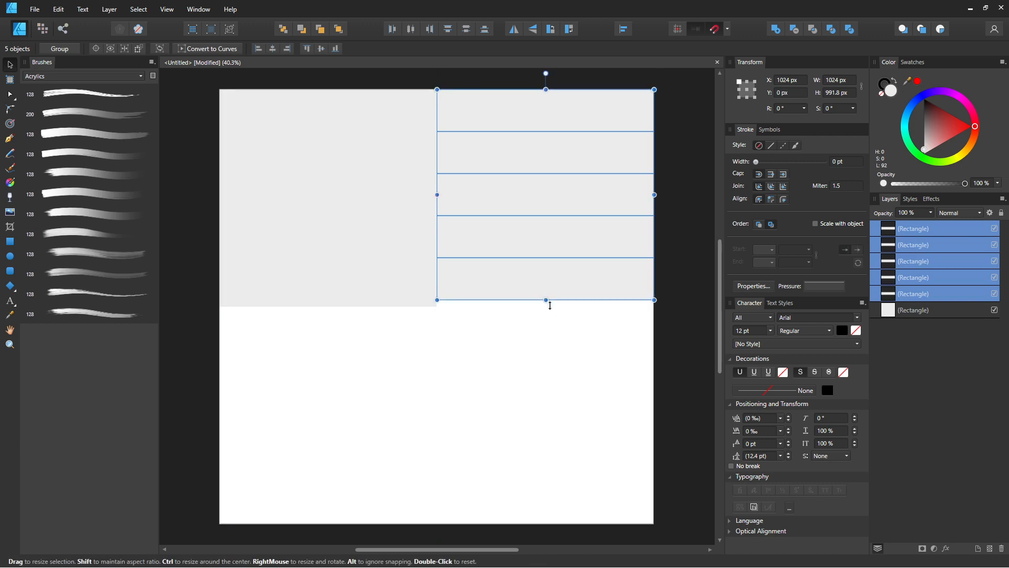
{"action": "left_click_drag", "start_coordinate": [550, 305], "coordinate": [545, 306]}
{"action": "left_click", "coordinate": [667, 362]}
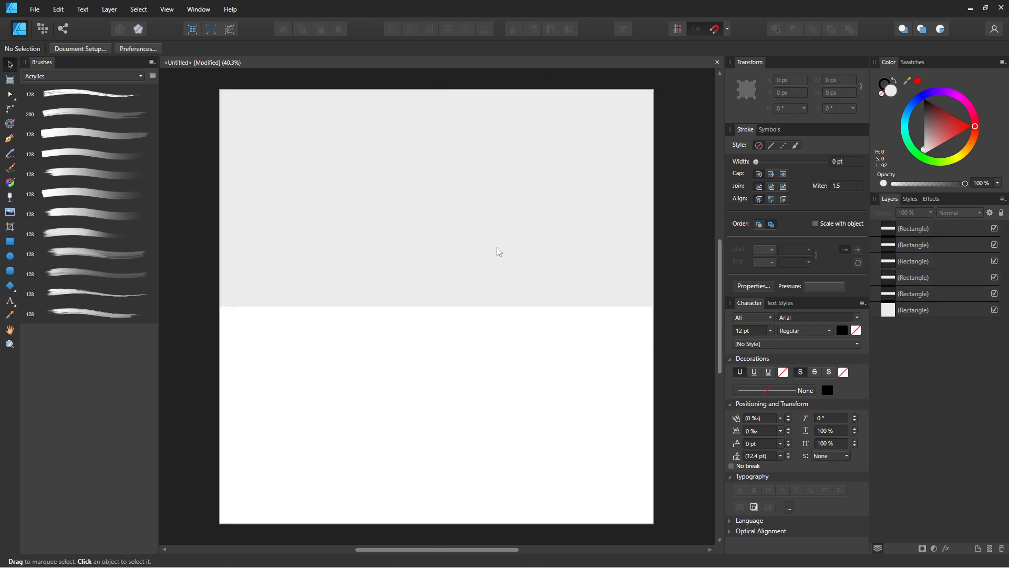
Step: Fill the lowest of the five strips with pure red and the strip above it with golden yellow
{"action": "left_click", "coordinate": [500, 282]}
{"action": "mouse_move", "coordinate": [941, 120]}
{"action": "left_mouse_down"}
{"action": "mouse_move", "coordinate": [975, 126]}
{"action": "mouse_move", "coordinate": [937, 125]}
{"action": "left_mouse_up"}
{"action": "left_click", "coordinate": [639, 235]}
{"action": "left_click", "coordinate": [959, 152]}
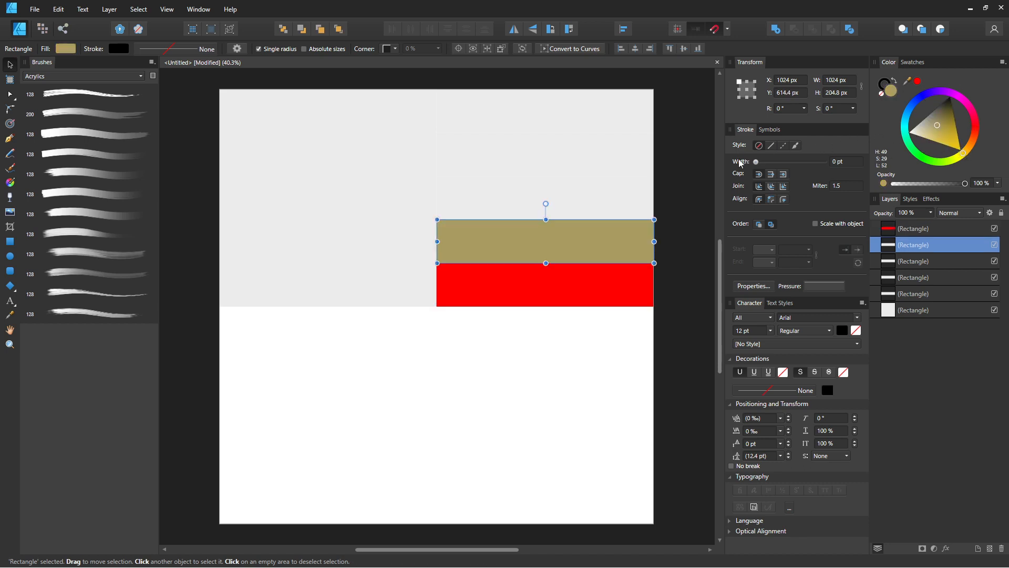
{"action": "left_click", "coordinate": [948, 146]}
Step: Fill the middle strip with bright green (H 133, S 100, L 56) and the strip above it with cyan (H 179, S 100, L 50)
{"action": "left_click", "coordinate": [649, 200]}
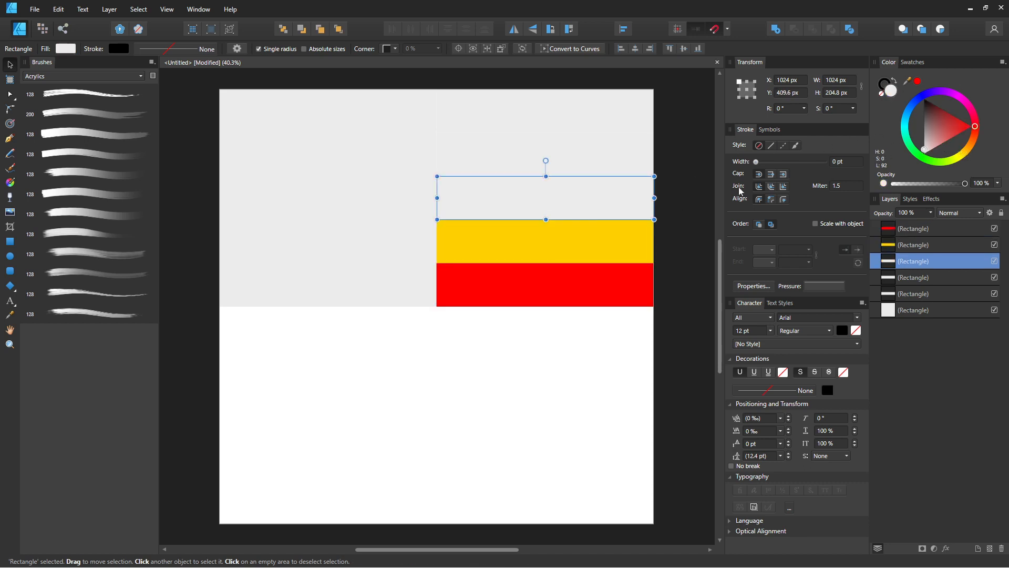
{"action": "left_click_drag", "start_coordinate": [952, 120], "coordinate": [973, 126]}
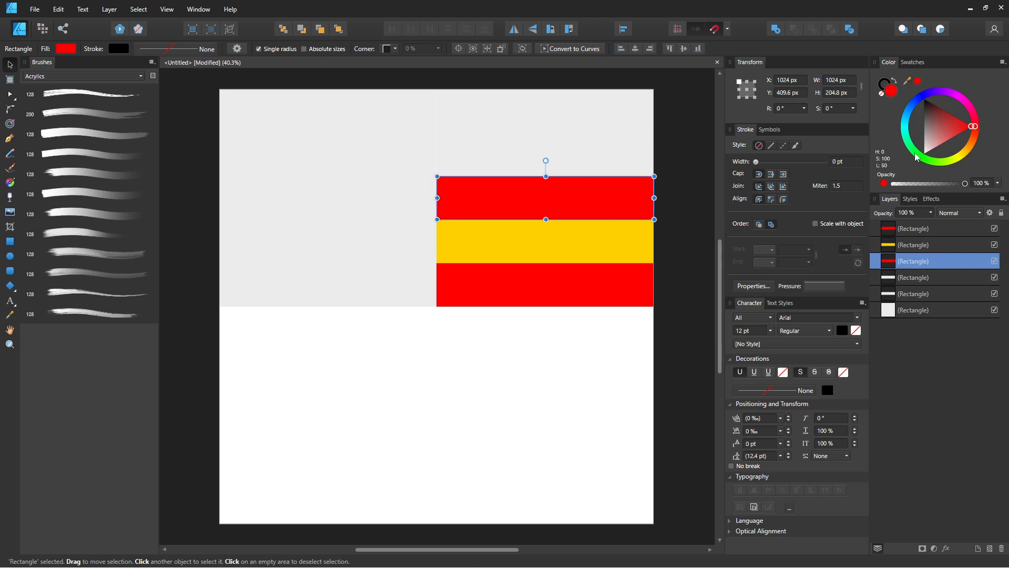
{"action": "left_click_drag", "start_coordinate": [916, 157], "coordinate": [916, 151]}
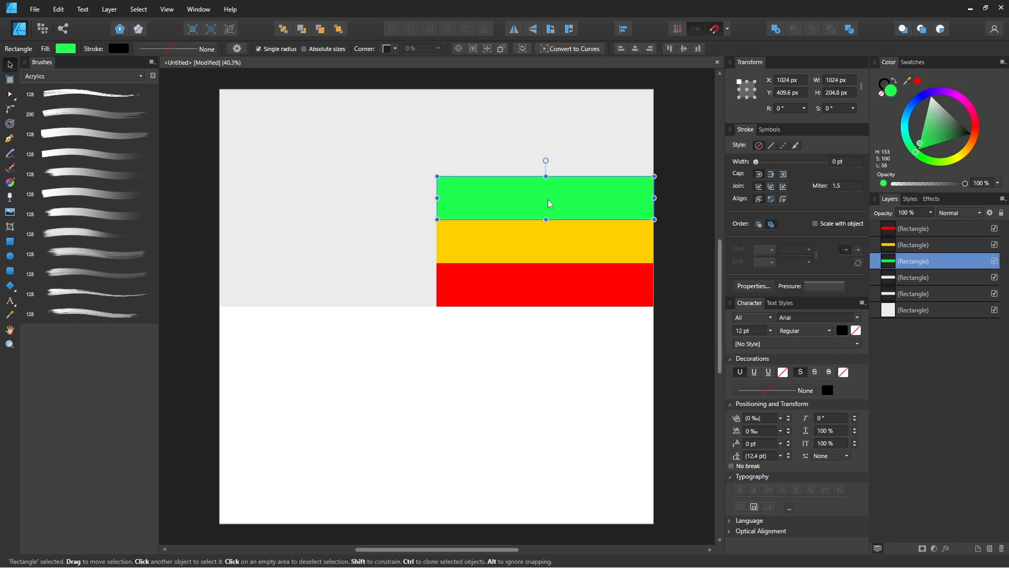
{"action": "left_click", "coordinate": [549, 157]}
{"action": "left_click", "coordinate": [902, 130]}
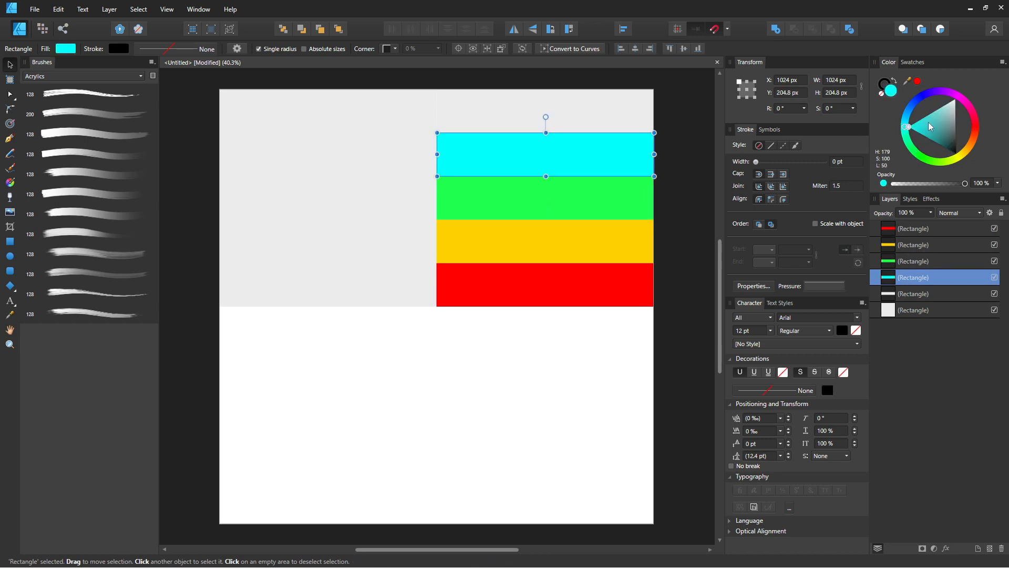
Step: Fill the topmost strip with blue (H 251, S 100, L 50)
{"action": "left_click", "coordinate": [597, 128]}
{"action": "left_click", "coordinate": [909, 129]}
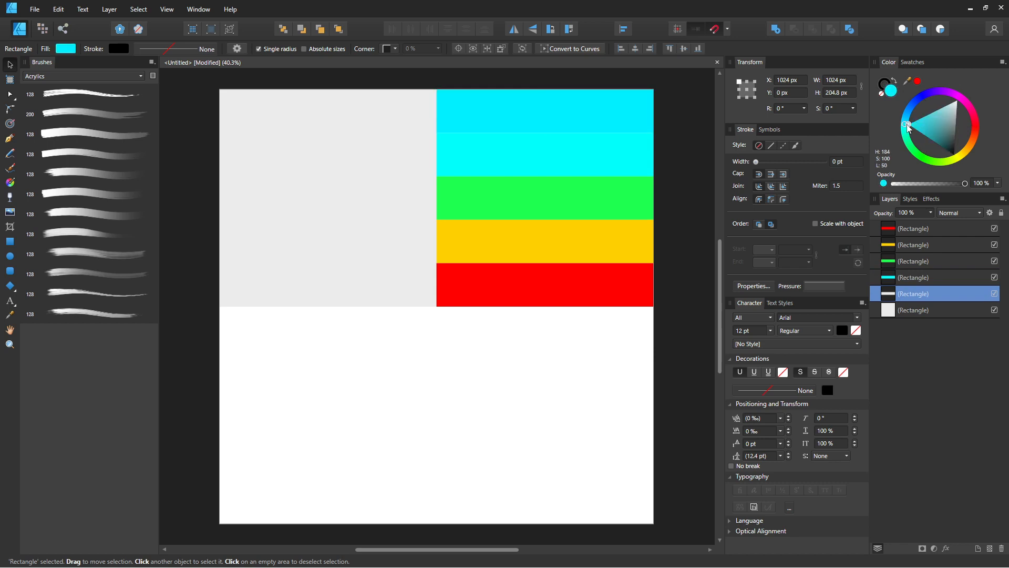
{"action": "left_click", "coordinate": [930, 94]}
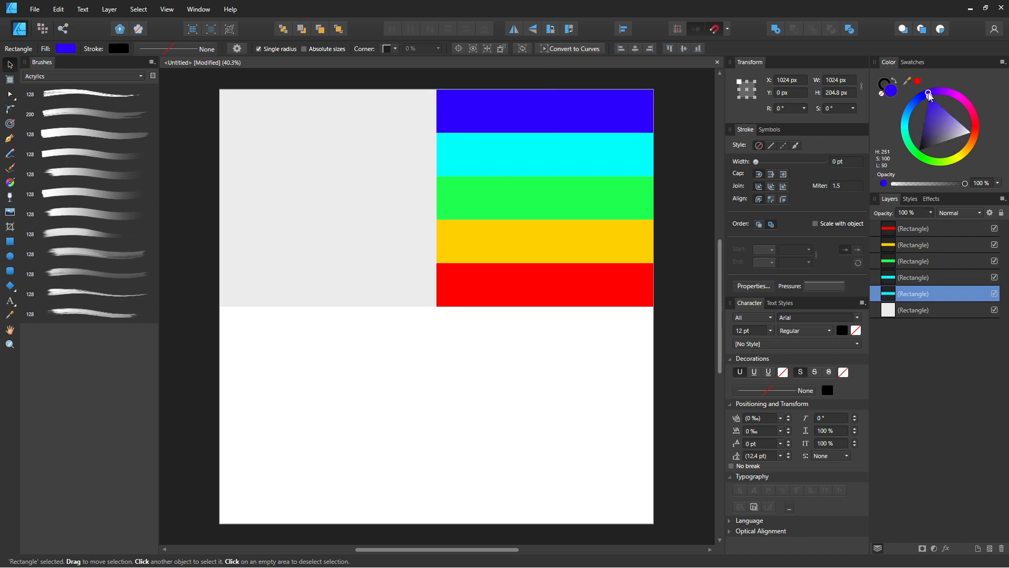
Step: Fill the large grey square with magenta (H 303, S 100, L 50) and deselect it
{"action": "left_click", "coordinate": [383, 220]}
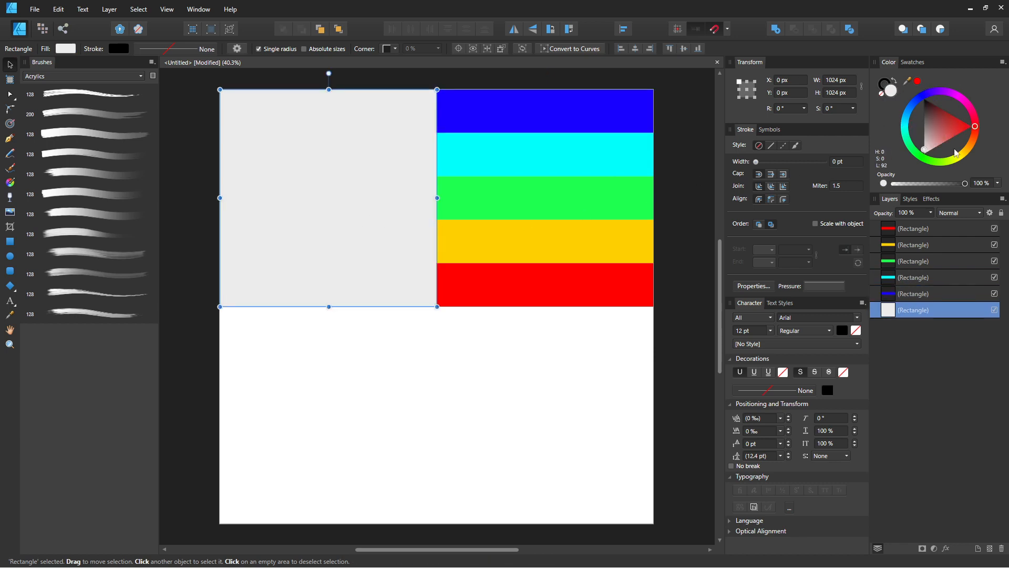
{"action": "left_click_drag", "start_coordinate": [960, 155], "coordinate": [979, 152]}
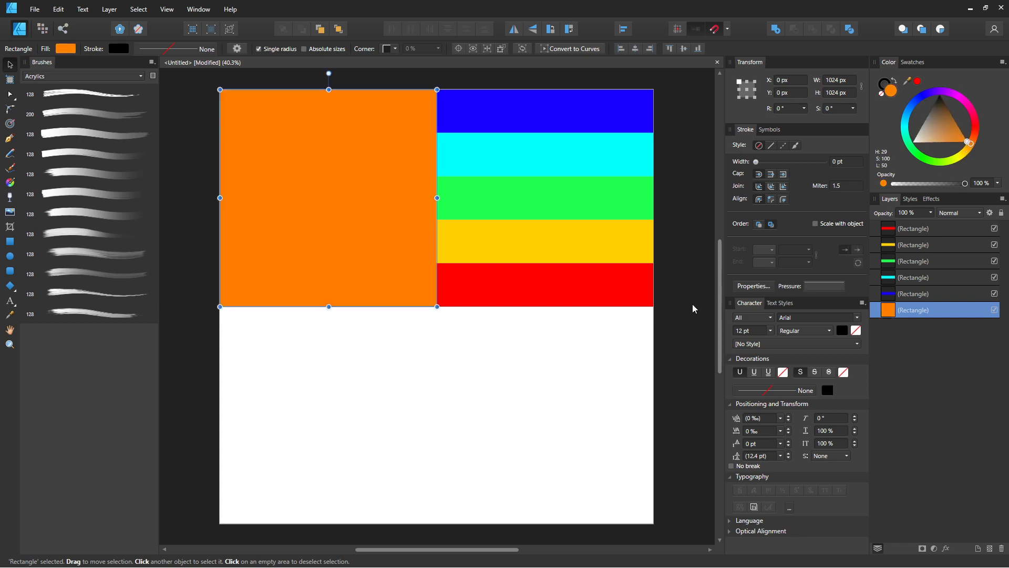
{"action": "left_click_drag", "start_coordinate": [975, 138], "coordinate": [963, 90]}
{"action": "left_click", "coordinate": [698, 320]}
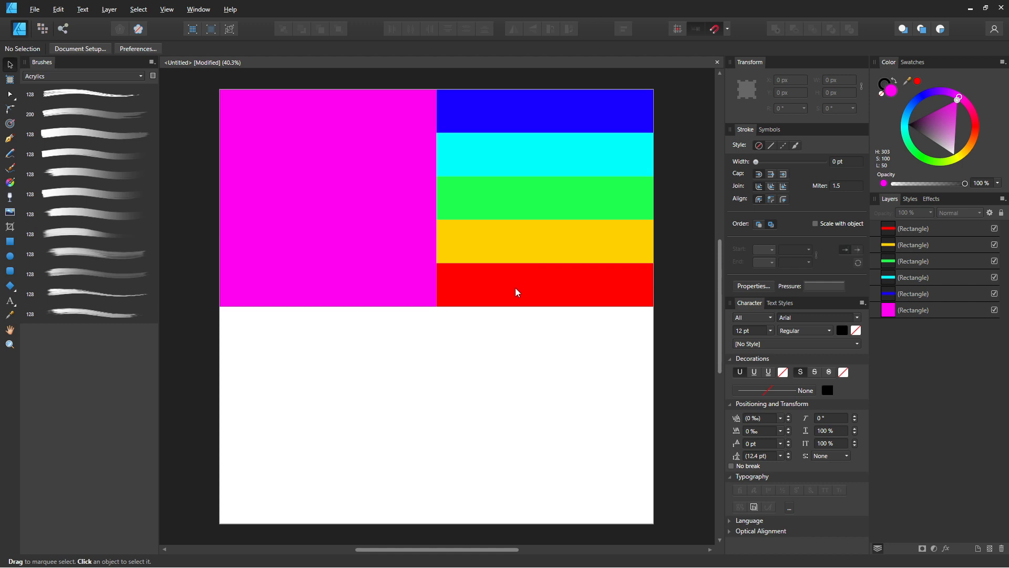
Step: Export the whole document as a 2048 px PNG named mask to the Desktop
{"action": "key", "text": "ctrl+shift+alt+s"}
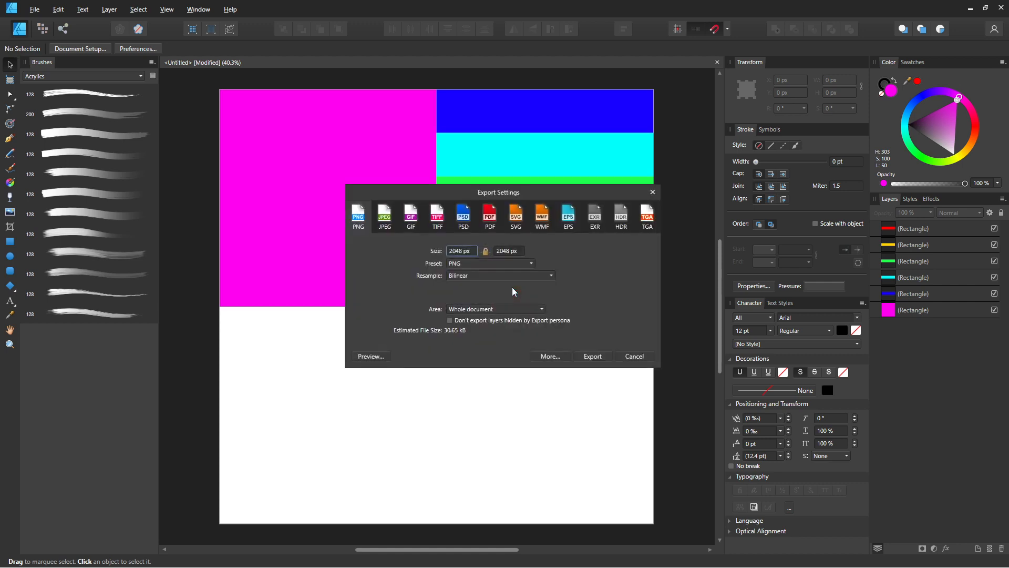
{"action": "left_click", "coordinate": [592, 356]}
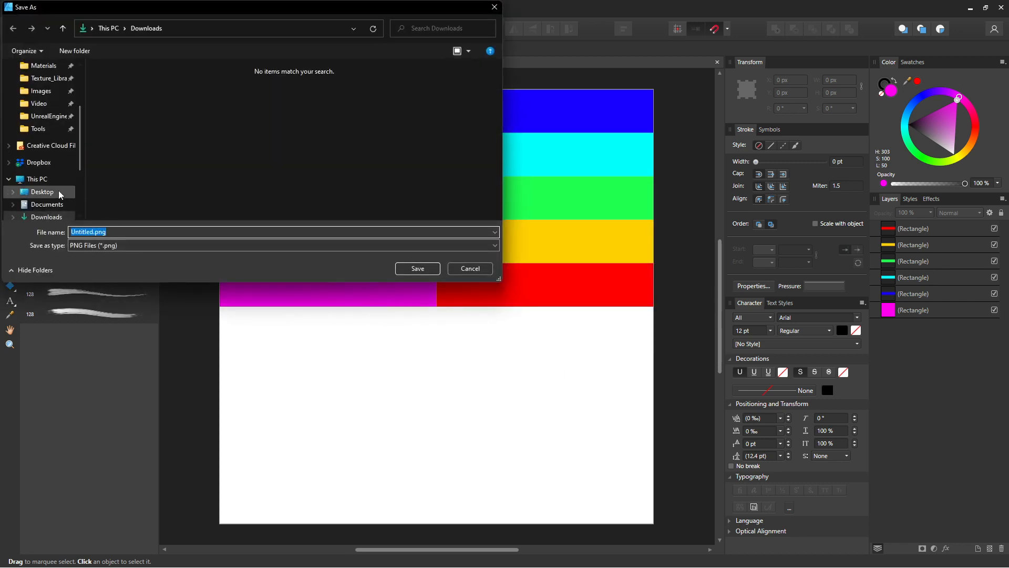
{"action": "left_click", "coordinate": [42, 192]}
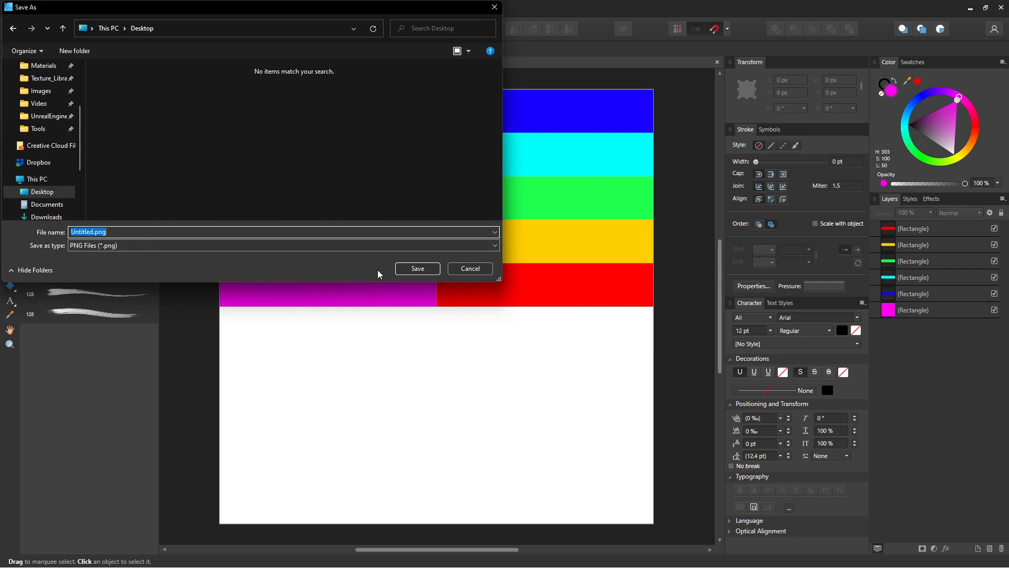
{"action": "type", "text": "mask"}
{"action": "key", "text": "Return"}
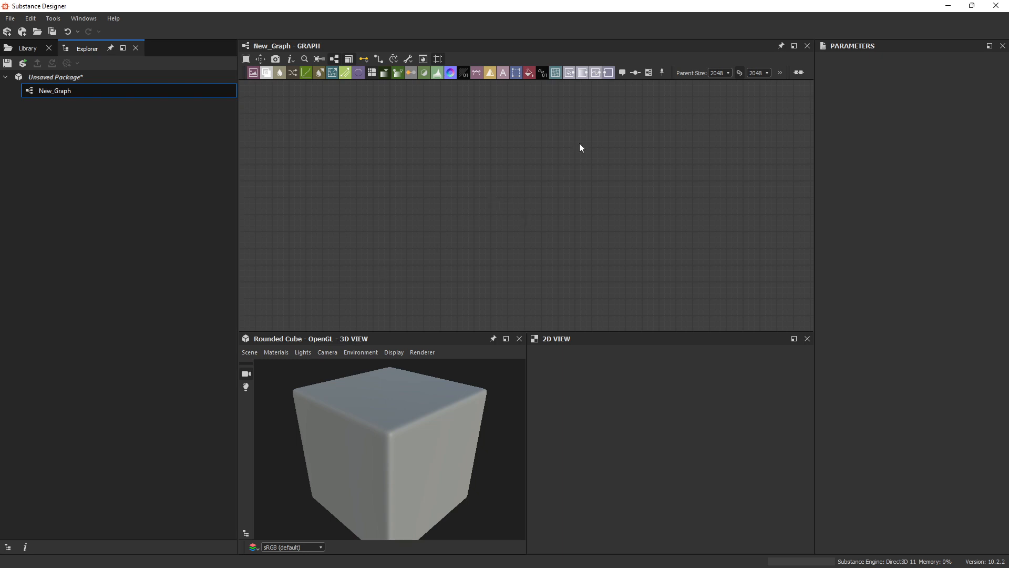
{"action": "right_click", "coordinate": [547, 172]}
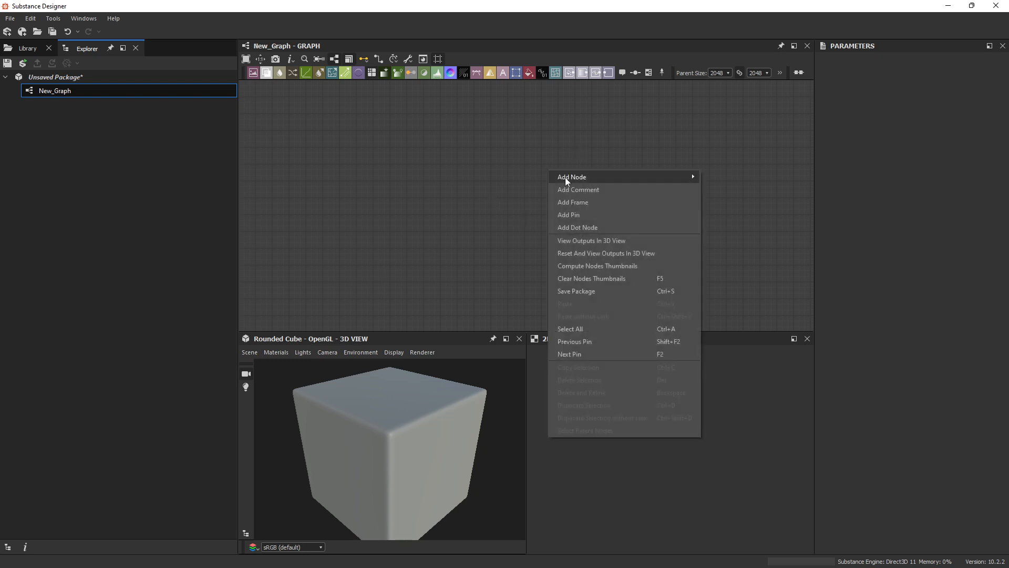
{"action": "mouse_move", "coordinate": [566, 179]}
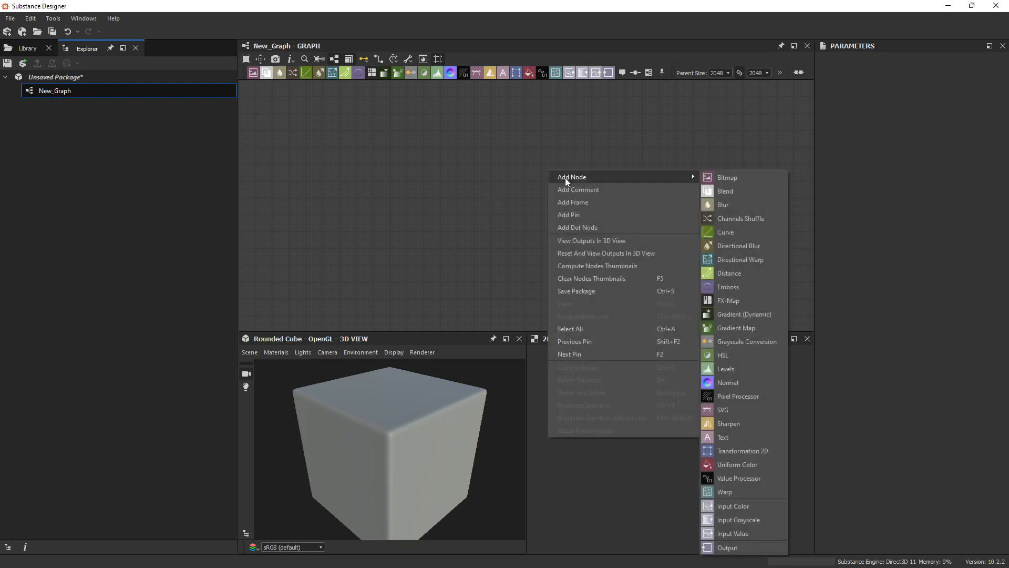
{"action": "left_click", "coordinate": [427, 166]}
Step: In Substance Designer, search the nodes for "base" and add a Base Material node to the empty graph
{"action": "key", "text": "space"}
{"action": "type", "text": "base"}
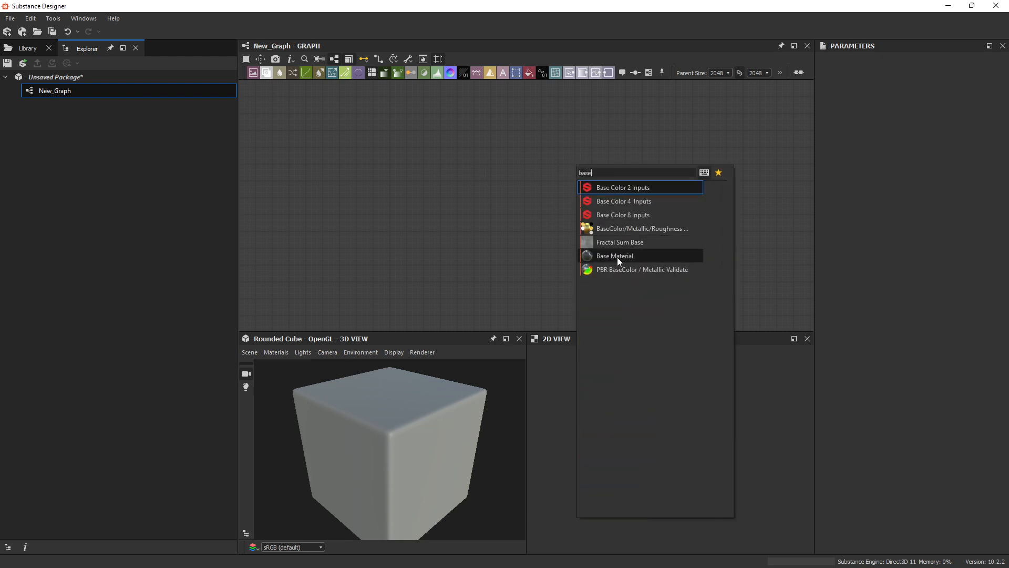
{"action": "left_click", "coordinate": [617, 257]}
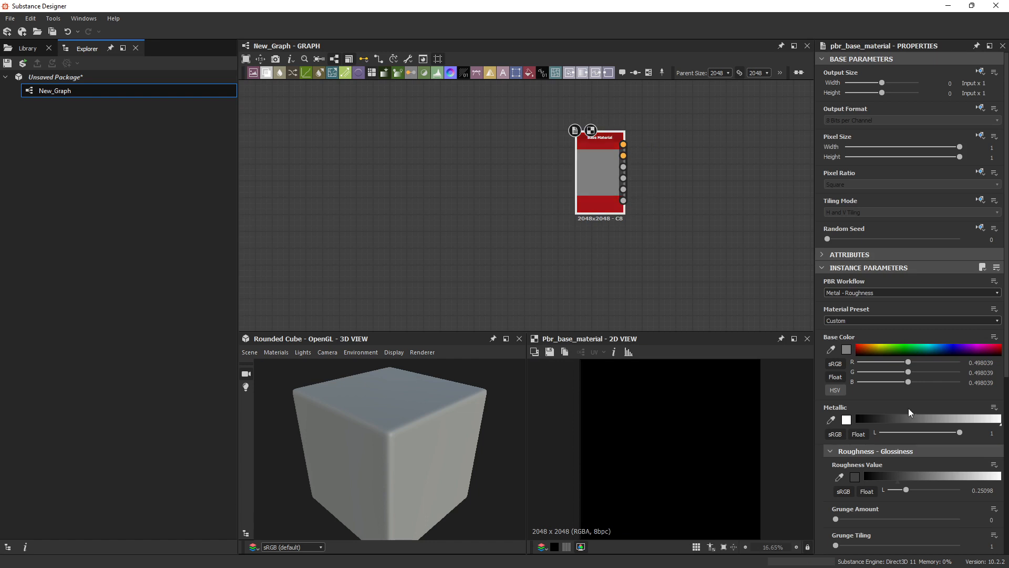
Step: Enable the Base Material's user-defined maps for Base Color, Normal, Roughness, Metallic, Ambient Occlusion and Height
{"action": "scroll", "coordinate": [879, 357], "scroll_direction": "down", "scroll_amount": 5}
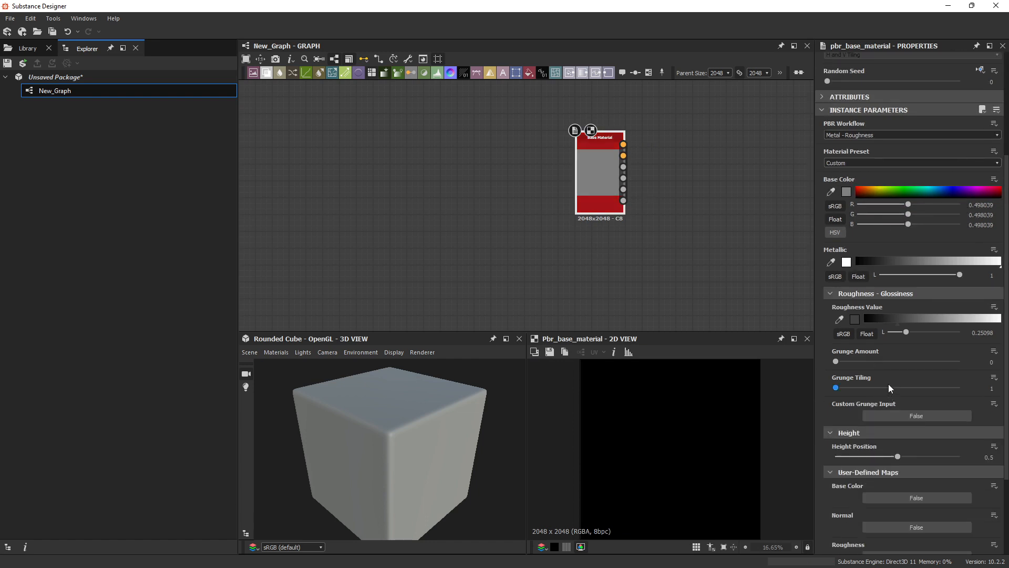
{"action": "scroll", "coordinate": [889, 384], "scroll_direction": "down", "scroll_amount": 4}
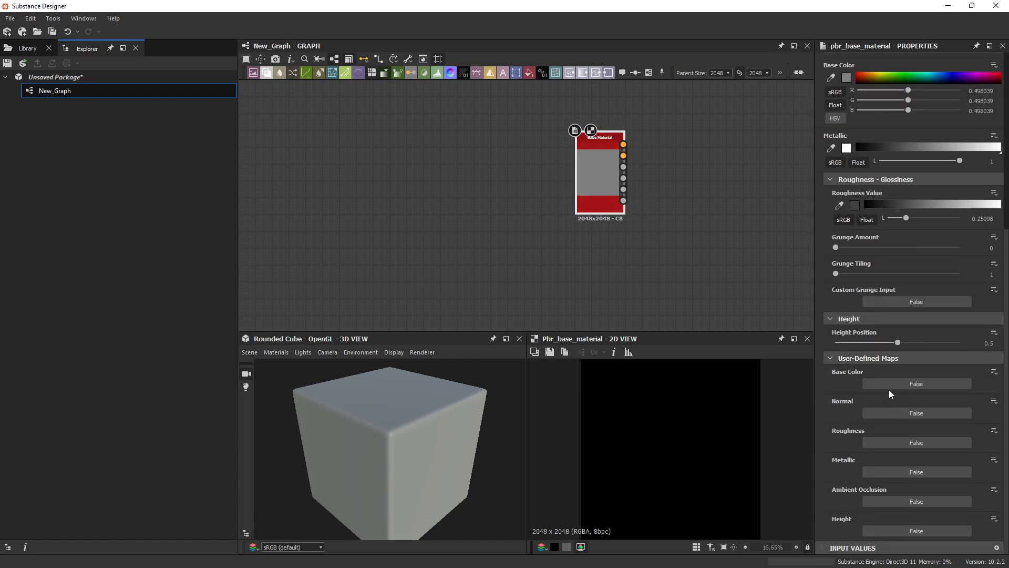
{"action": "left_click", "coordinate": [888, 388]}
{"action": "left_click", "coordinate": [891, 413]}
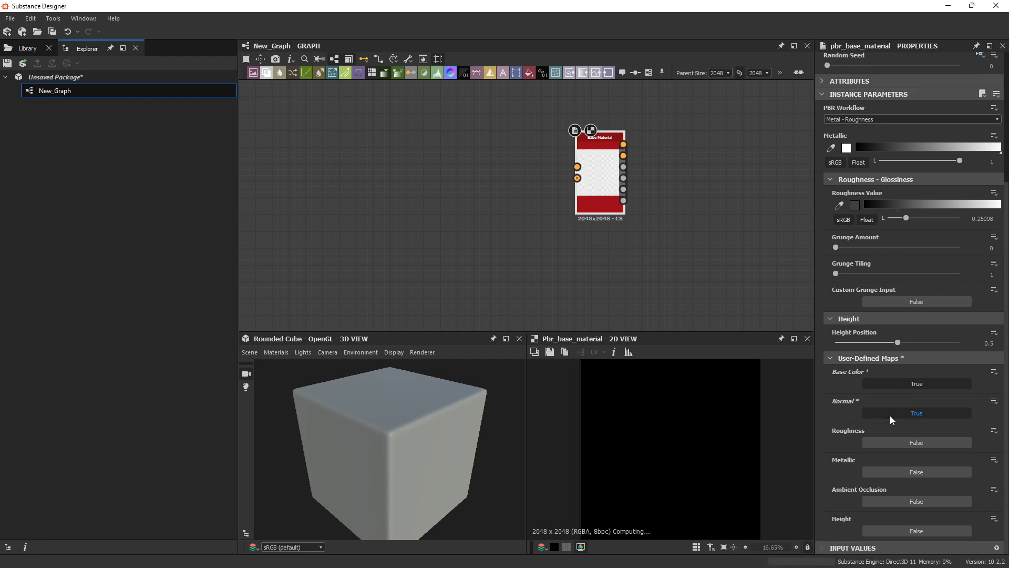
{"action": "left_click", "coordinate": [890, 443]}
{"action": "left_click", "coordinate": [888, 471]}
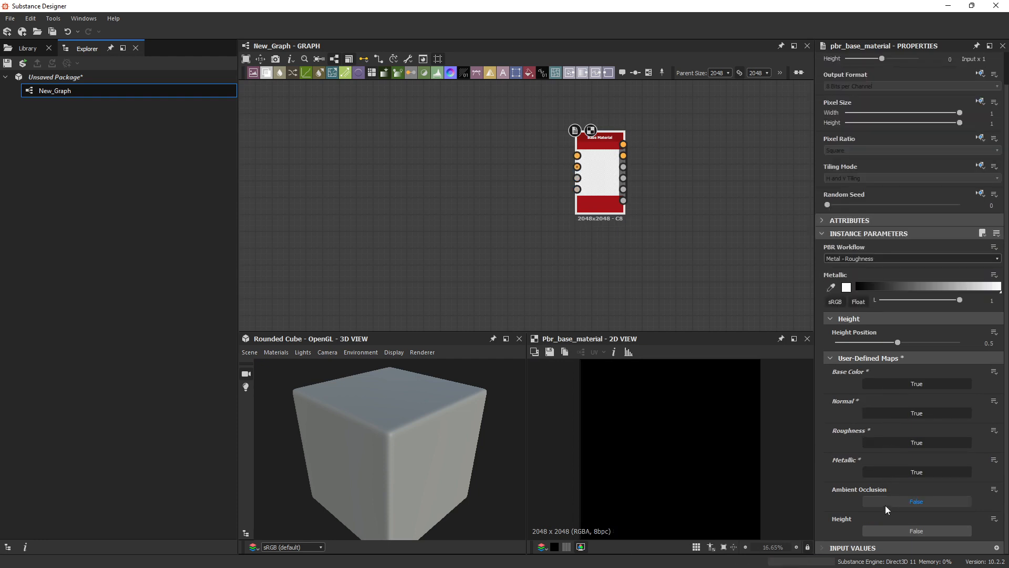
{"action": "left_click", "coordinate": [885, 506]}
{"action": "left_click", "coordinate": [887, 529]}
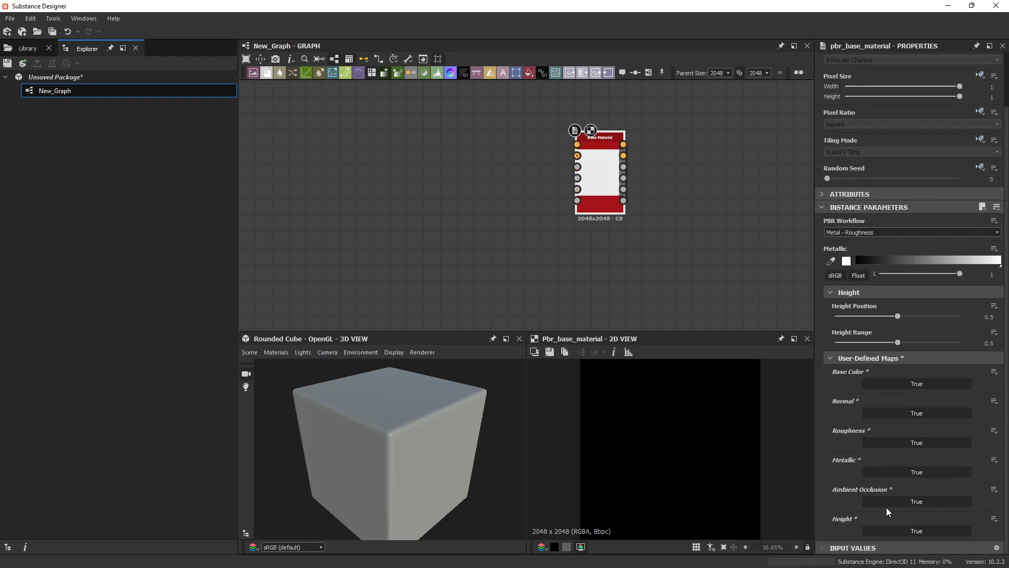
Step: Move the Base Material node slightly up and create input nodes for its visible connectors only, excluding the hidden ones
{"action": "scroll", "coordinate": [549, 245], "scroll_direction": "up", "scroll_amount": 3}
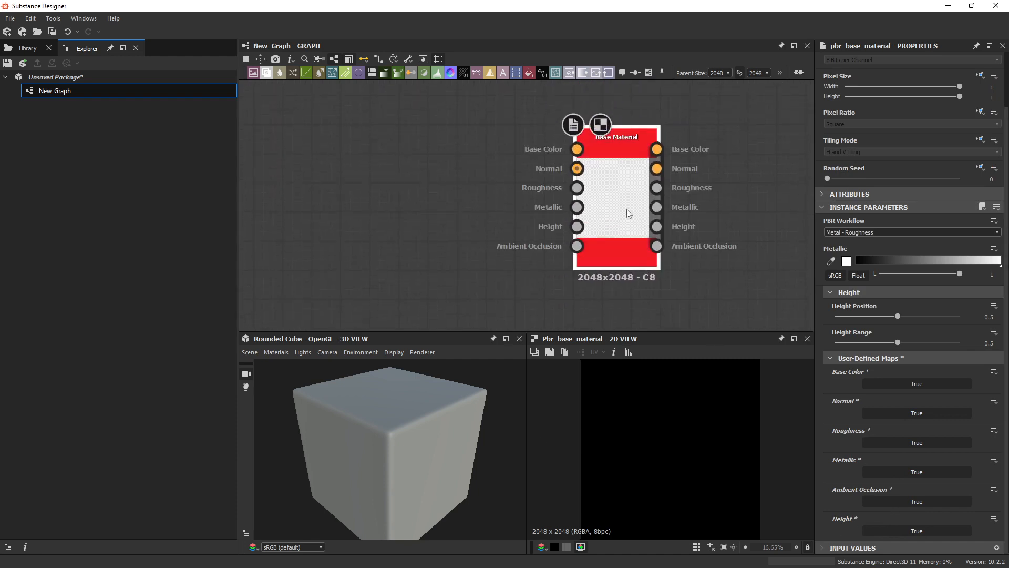
{"action": "left_click_drag", "start_coordinate": [609, 203], "coordinate": [613, 194]}
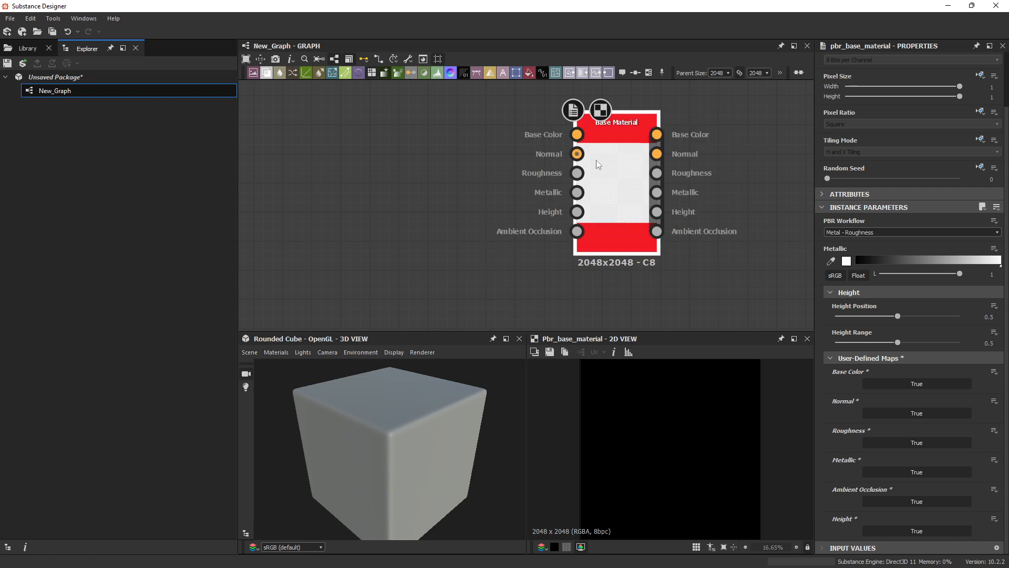
{"action": "right_click", "coordinate": [631, 165]}
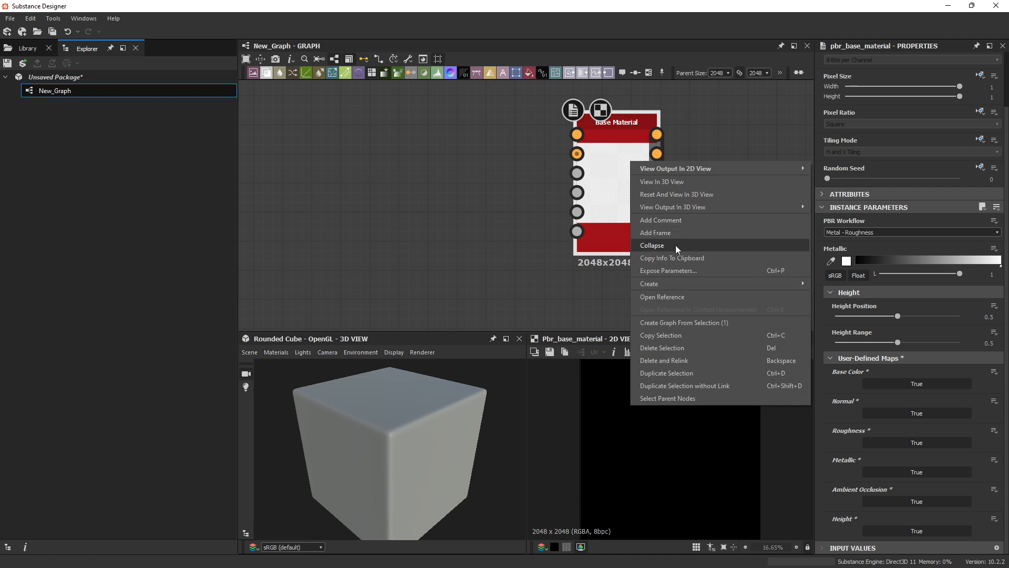
{"action": "mouse_move", "coordinate": [699, 285]}
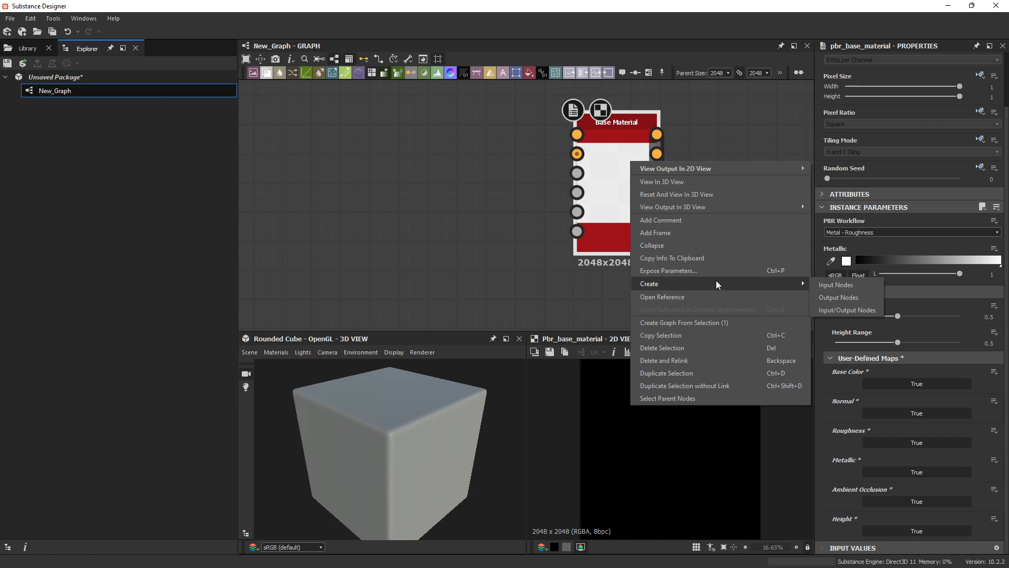
{"action": "left_click", "coordinate": [833, 285]}
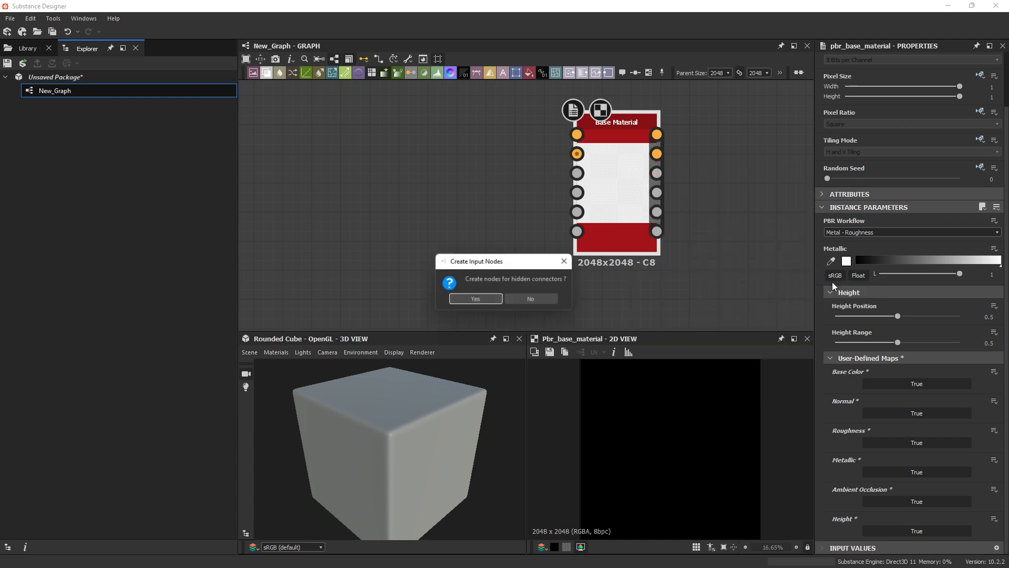
{"action": "left_click", "coordinate": [528, 300]}
Step: Examine the created input nodes and their connections to the Base Material node
{"action": "scroll", "coordinate": [524, 257], "scroll_direction": "down", "scroll_amount": 5}
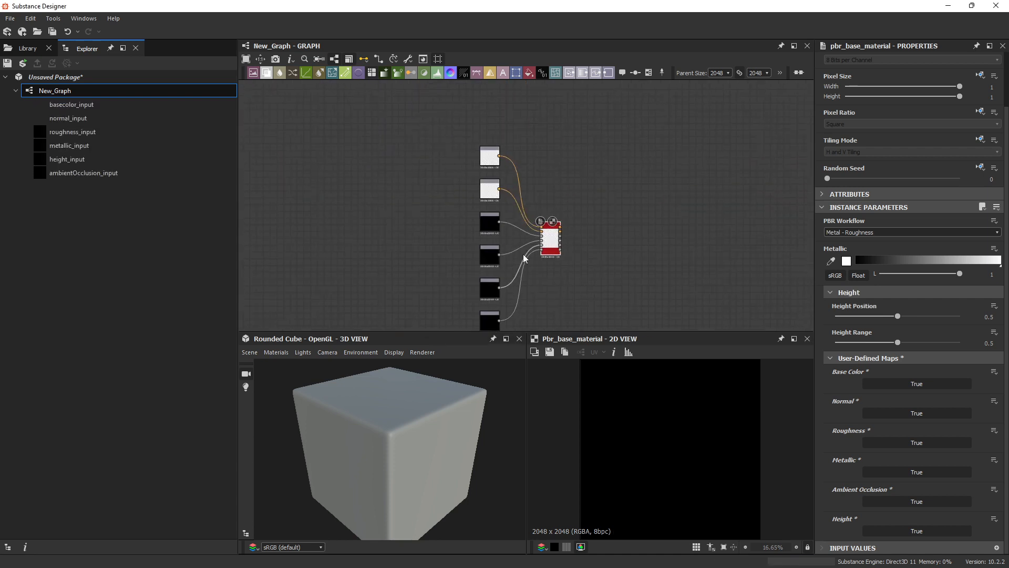
{"action": "middle_click_drag", "start_coordinate": [534, 279], "coordinate": [576, 229]}
{"action": "scroll", "coordinate": [543, 214], "scroll_direction": "up", "scroll_amount": 1}
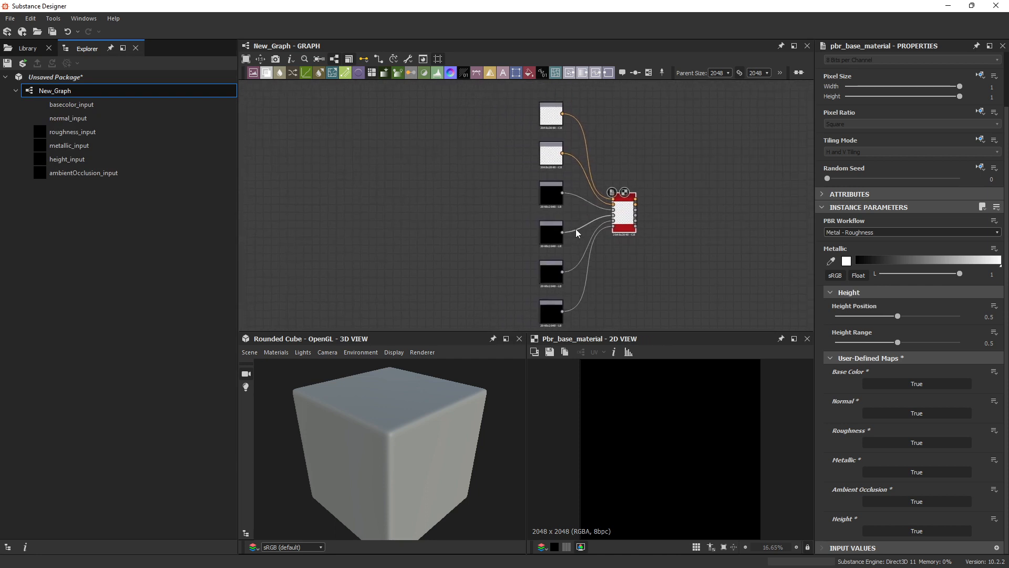
{"action": "scroll", "coordinate": [575, 229], "scroll_direction": "up", "scroll_amount": 3}
{"action": "middle_click_drag", "start_coordinate": [593, 282], "coordinate": [613, 184]}
{"action": "scroll", "coordinate": [612, 185], "scroll_direction": "up", "scroll_amount": 1}
{"action": "middle_click_drag", "start_coordinate": [631, 146], "coordinate": [613, 241]}
{"action": "scroll", "coordinate": [613, 241], "scroll_direction": "down", "scroll_amount": 1}
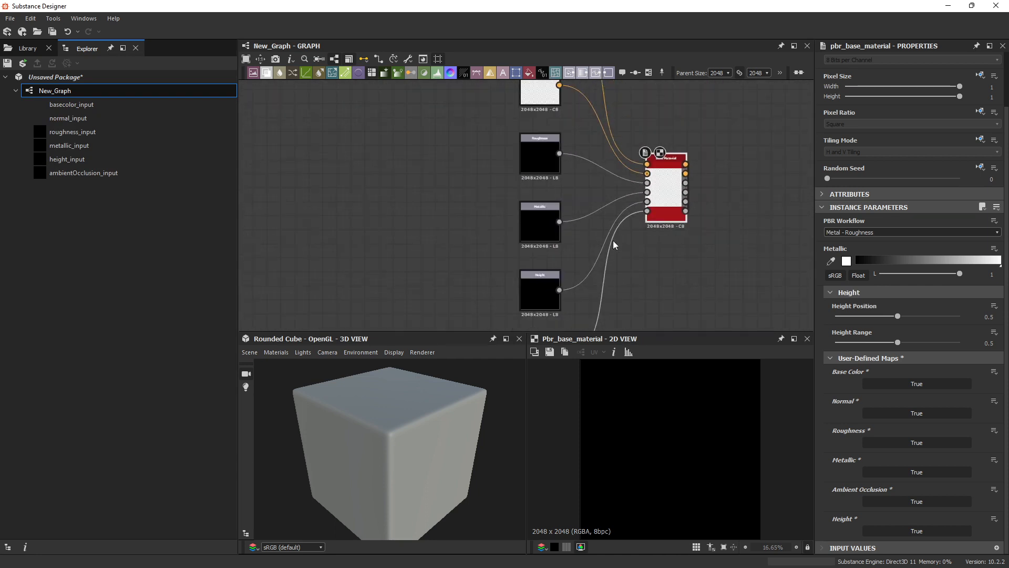
{"action": "scroll", "coordinate": [613, 241], "scroll_direction": "up", "scroll_amount": 5}
{"action": "scroll", "coordinate": [624, 245], "scroll_direction": "down", "scroll_amount": 6}
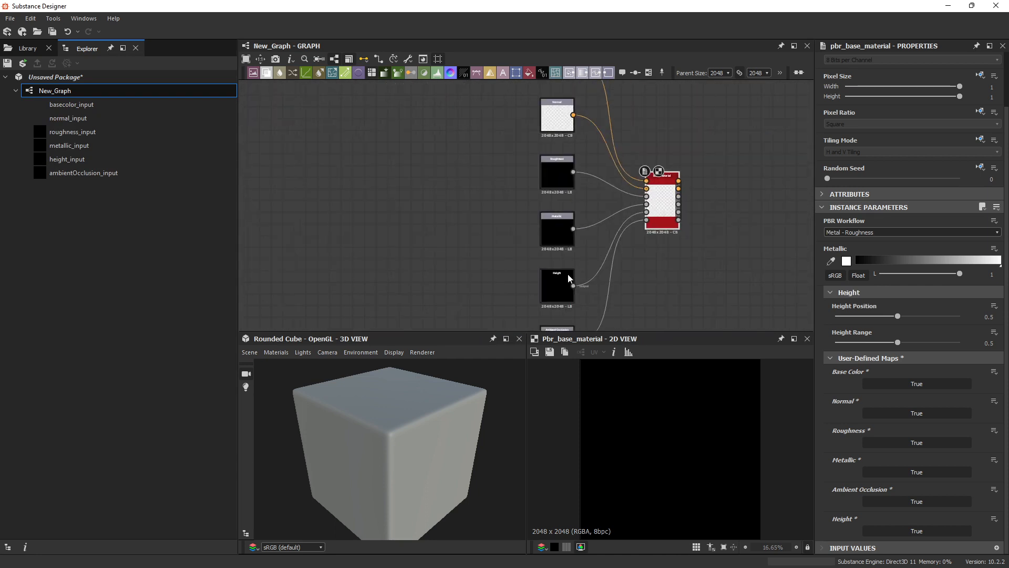
Step: Move the Height, Normal and Ambient Occlusion input nodes left of the others, placing Ambient Occlusion directly below Height
{"action": "scroll", "coordinate": [633, 216], "scroll_direction": "up", "scroll_amount": 3}
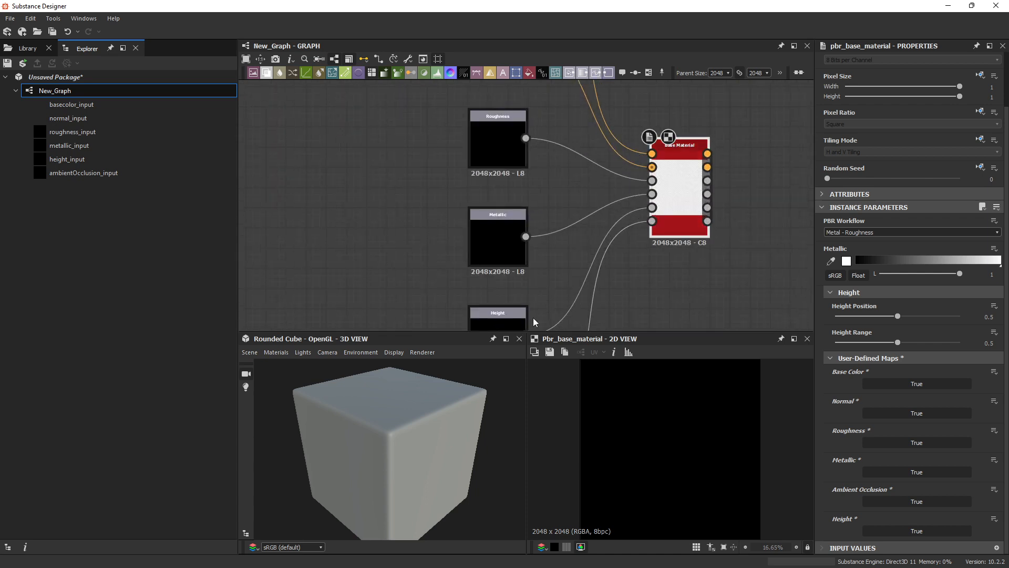
{"action": "middle_click_drag", "start_coordinate": [533, 318], "coordinate": [578, 275]}
{"action": "left_click_drag", "start_coordinate": [556, 286], "coordinate": [475, 288]}
{"action": "middle_click_drag", "start_coordinate": [605, 220], "coordinate": [572, 265]}
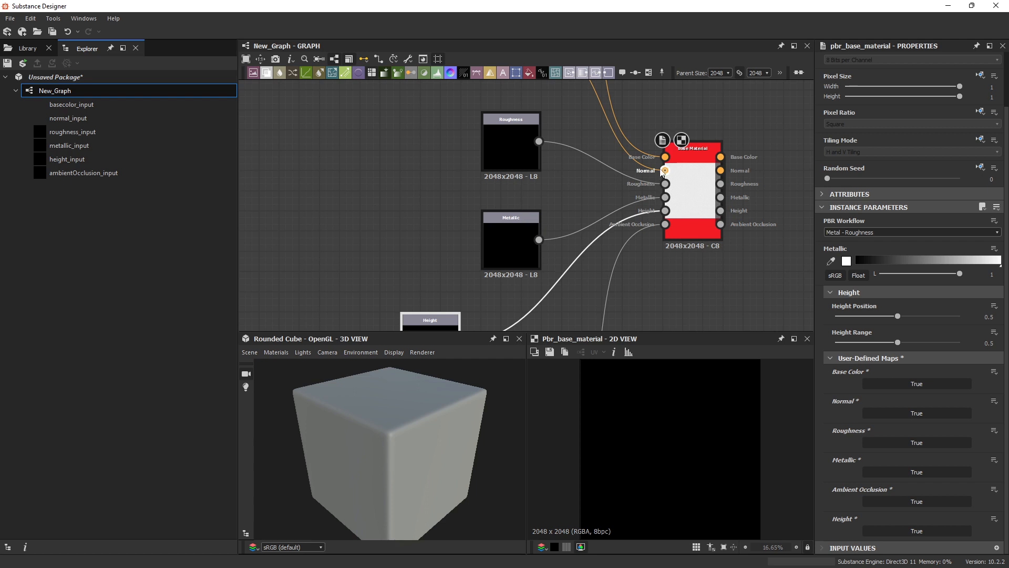
{"action": "middle_click_drag", "start_coordinate": [517, 140], "coordinate": [528, 239]}
{"action": "left_click_drag", "start_coordinate": [523, 140], "coordinate": [421, 137]}
{"action": "middle_click_drag", "start_coordinate": [621, 249], "coordinate": [623, 212]}
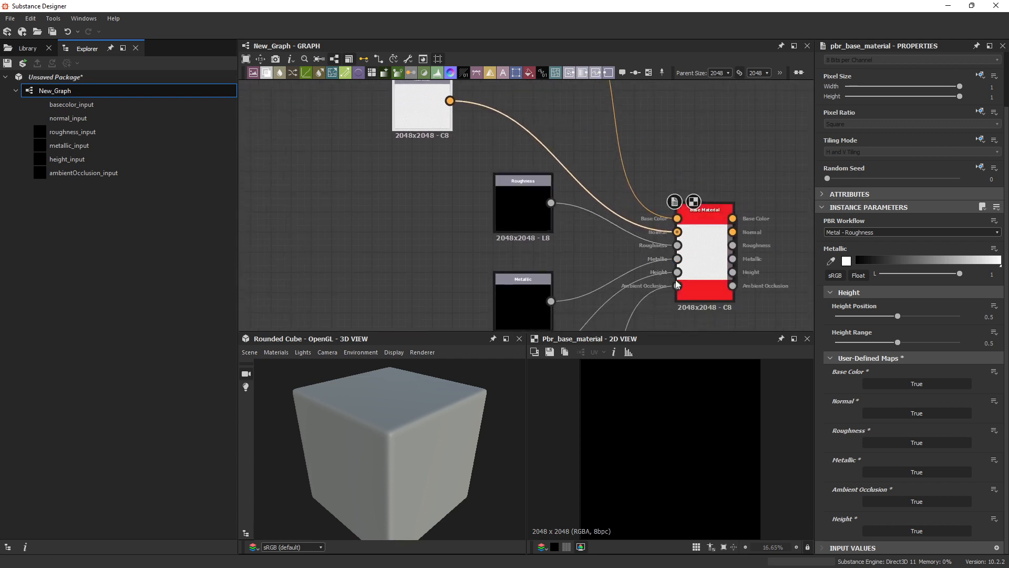
{"action": "middle_click_drag", "start_coordinate": [633, 323], "coordinate": [671, 177]}
{"action": "left_click_drag", "start_coordinate": [547, 305], "coordinate": [471, 295]}
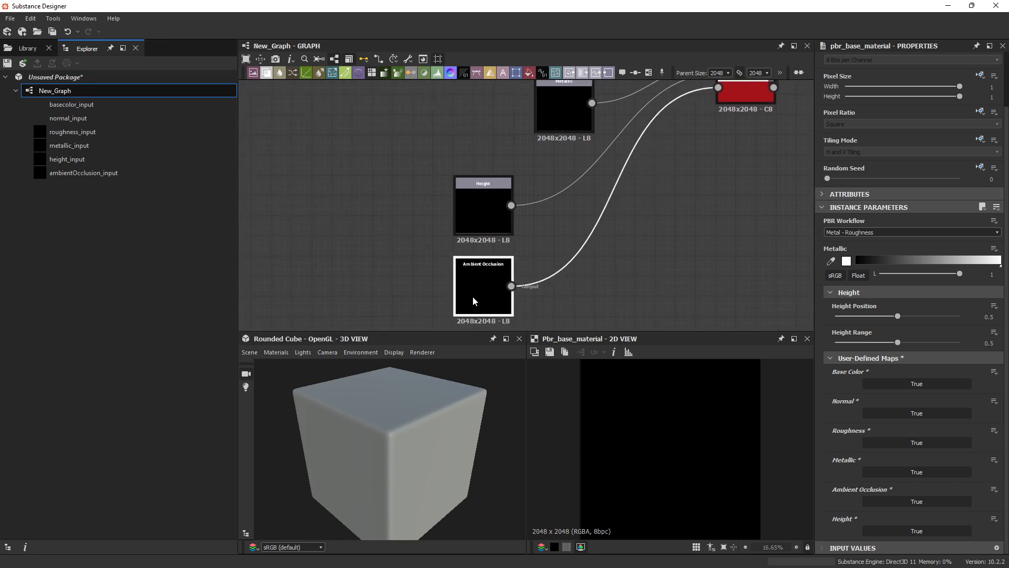
Step: Replace the Normal input node with a Normal conversion node whose output is connected to the Base Material's Normal input
{"action": "scroll", "coordinate": [571, 244], "scroll_direction": "down", "scroll_amount": 2}
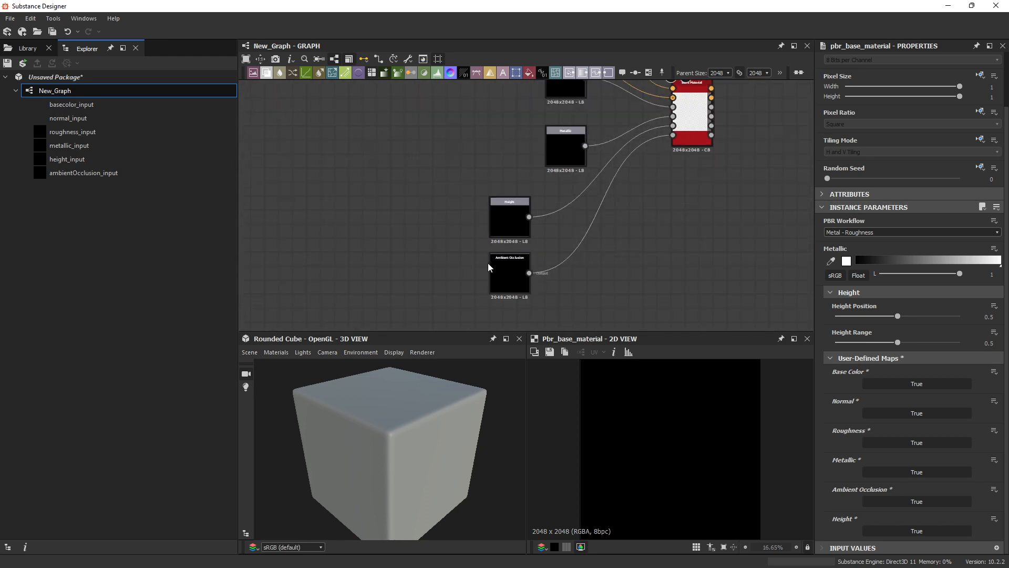
{"action": "middle_click_drag", "start_coordinate": [424, 230], "coordinate": [522, 242]}
{"action": "middle_click_drag", "start_coordinate": [515, 193], "coordinate": [549, 218]}
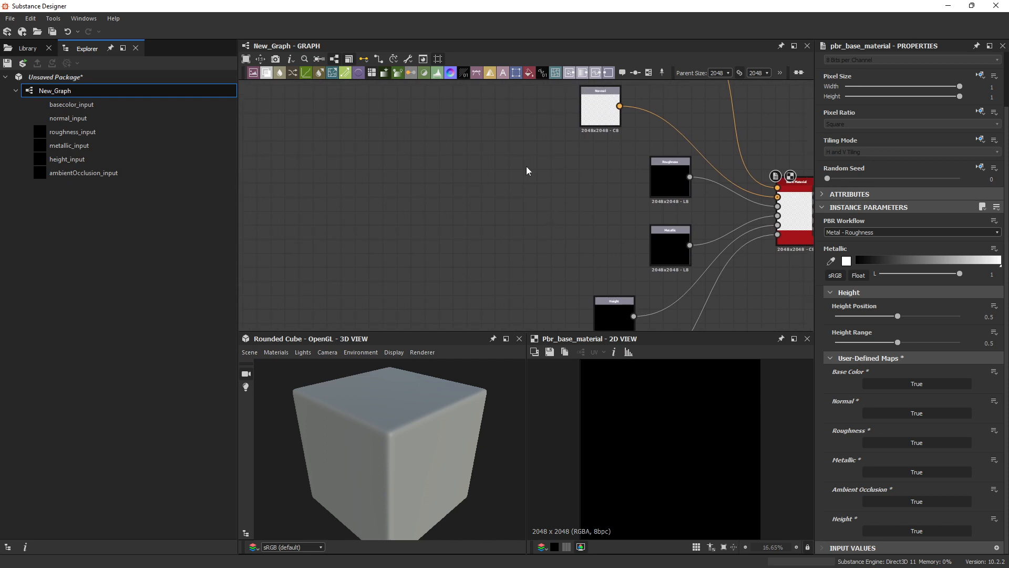
{"action": "left_click", "coordinate": [451, 72]}
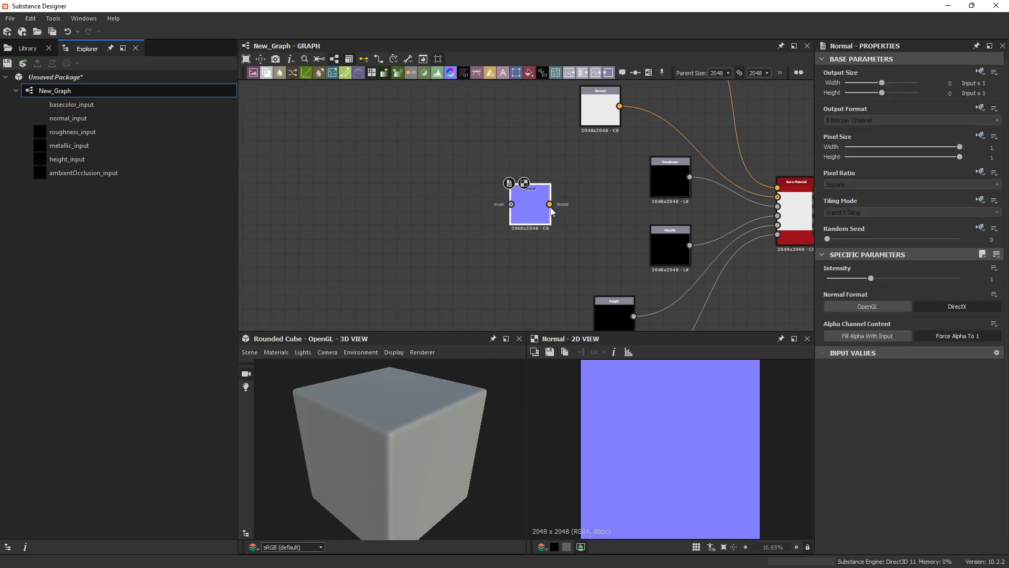
{"action": "left_click_drag", "start_coordinate": [549, 204], "coordinate": [777, 197]}
{"action": "left_click", "coordinate": [593, 119]}
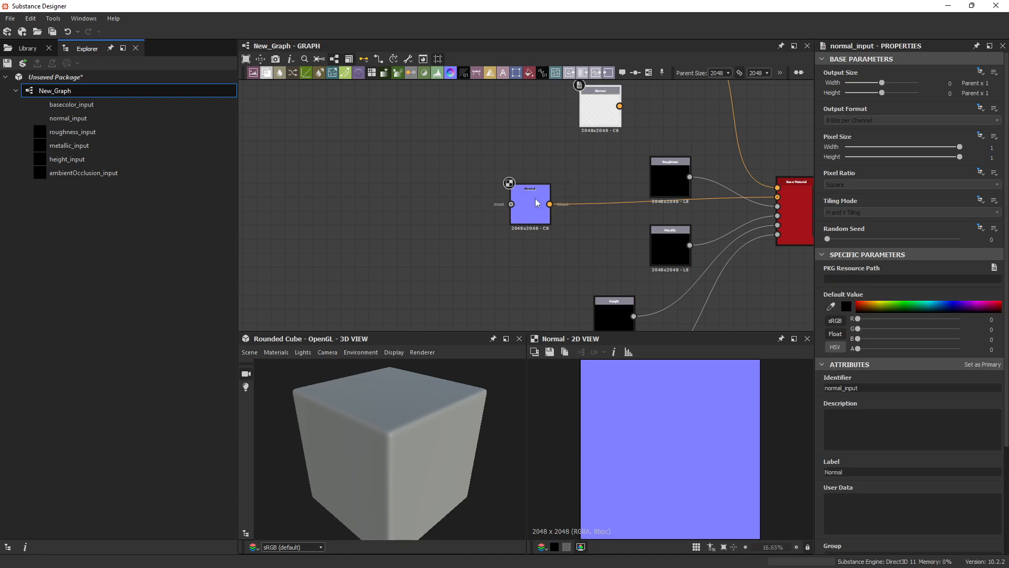
{"action": "key", "text": "Delete"}
{"action": "left_click_drag", "start_coordinate": [533, 208], "coordinate": [617, 109]}
Step: Delete the Height and Ambient Occlusion input nodes from the graph
{"action": "middle_click_drag", "start_coordinate": [607, 195], "coordinate": [608, 135]}
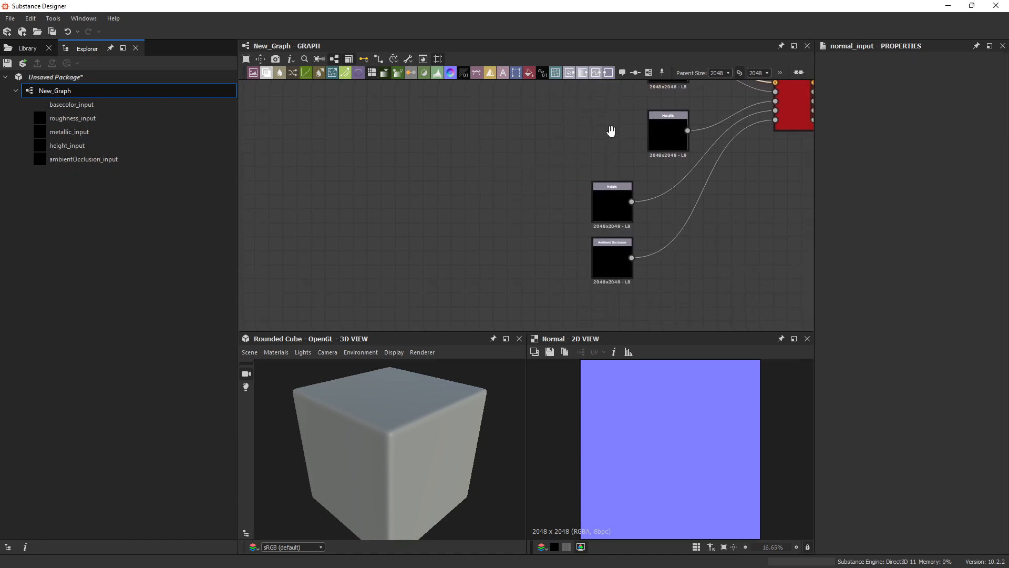
{"action": "left_click", "coordinate": [619, 197]}
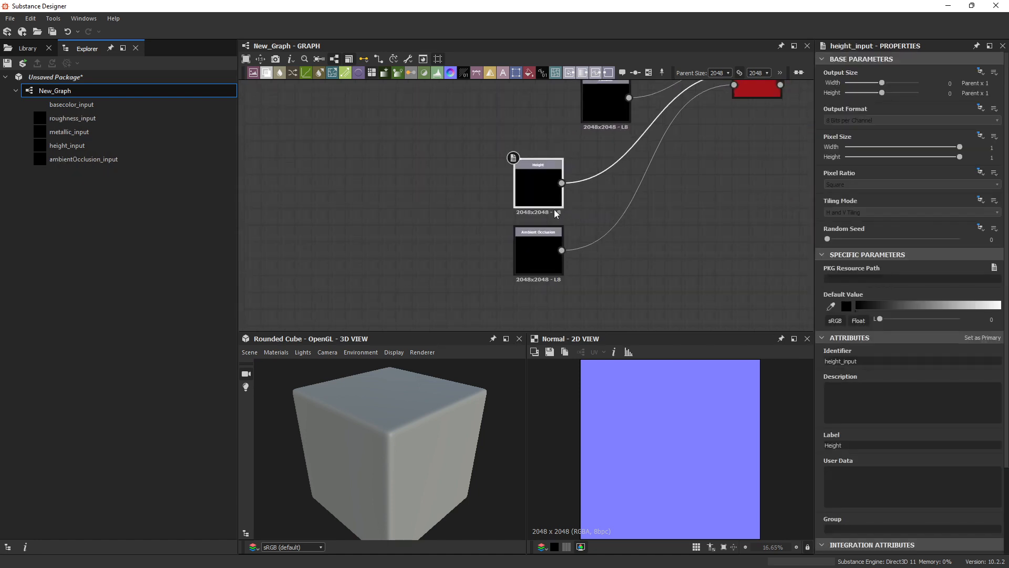
{"action": "key", "text": "Delete"}
{"action": "left_click", "coordinate": [543, 237]}
{"action": "key", "text": "Delete"}
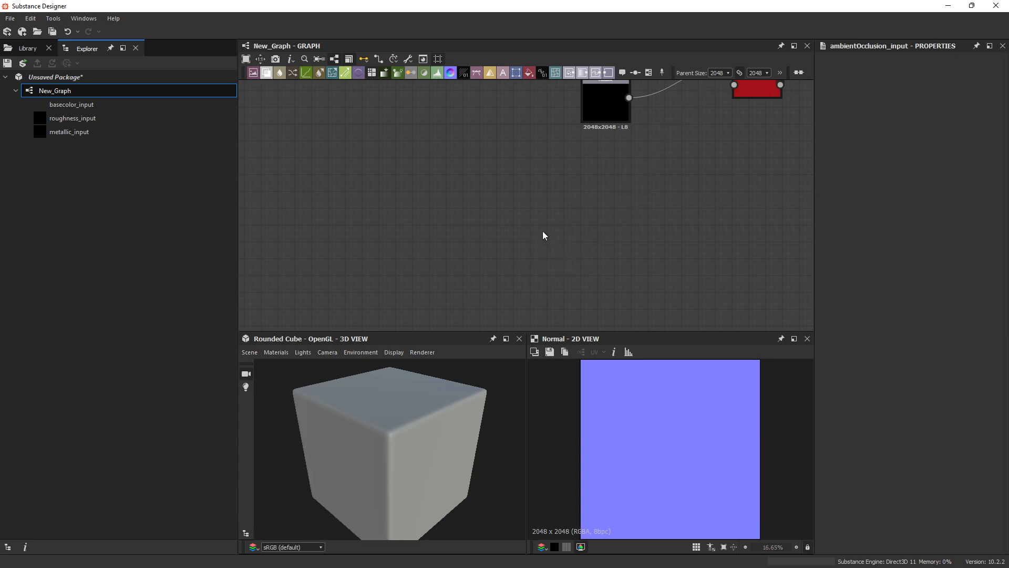
Step: Add an Ambient Occlusion (HBAO) node and connect its output to the Base Material's Ambient Occlusion input
{"action": "key", "text": "space"}
{"action": "type", "text": "amb"}
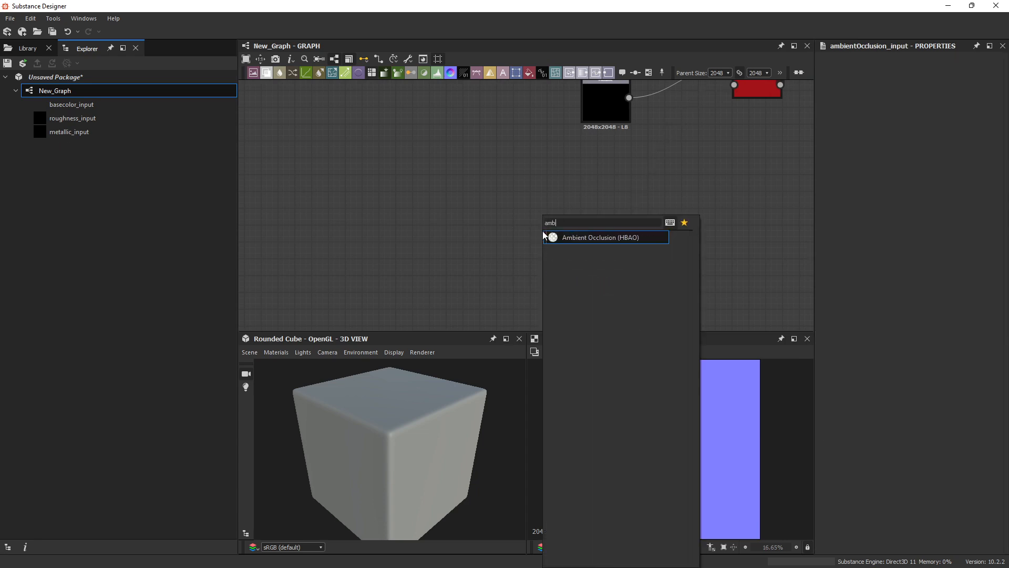
{"action": "key", "text": "Return"}
{"action": "left_click_drag", "start_coordinate": [562, 234], "coordinate": [734, 85]}
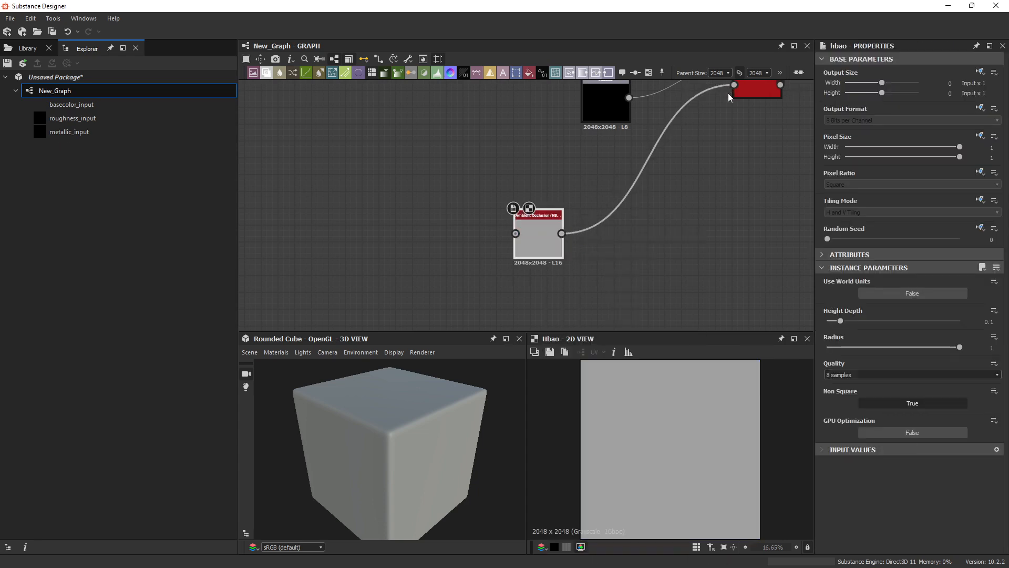
Step: Add a Dot node feeding the Base Material's Height input, the HBAO node's height input and the Normal node's input
{"action": "middle_click_drag", "start_coordinate": [670, 168], "coordinate": [655, 256]}
{"action": "scroll", "coordinate": [497, 254], "scroll_direction": "down", "scroll_amount": 2}
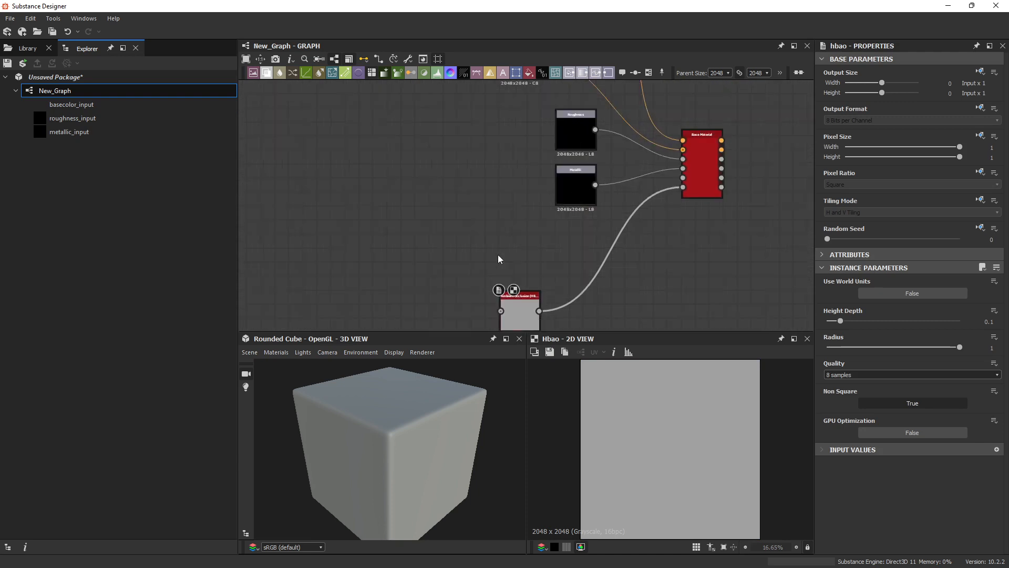
{"action": "left_click_drag", "start_coordinate": [651, 190], "coordinate": [430, 246]}
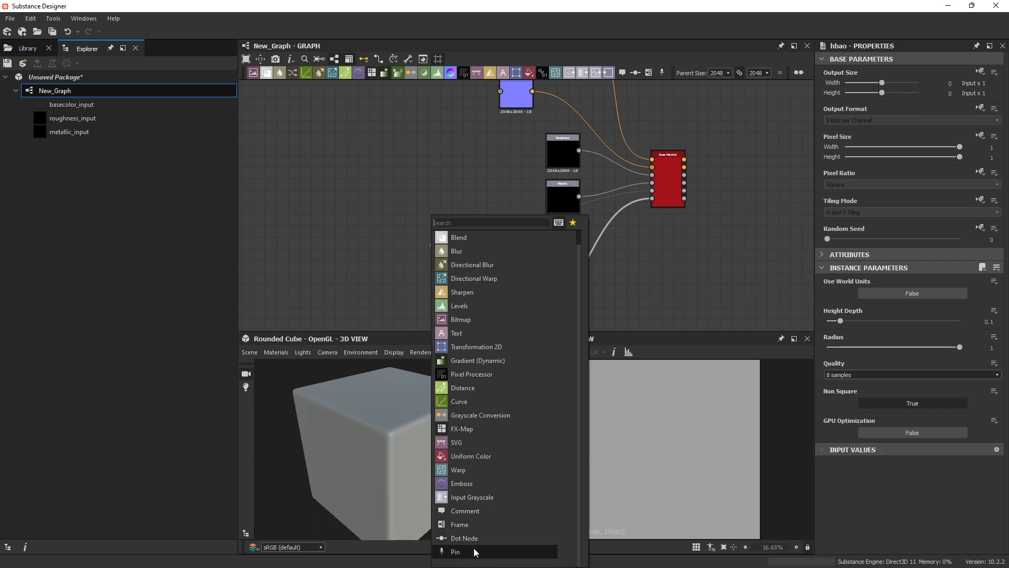
{"action": "left_click", "coordinate": [474, 547]}
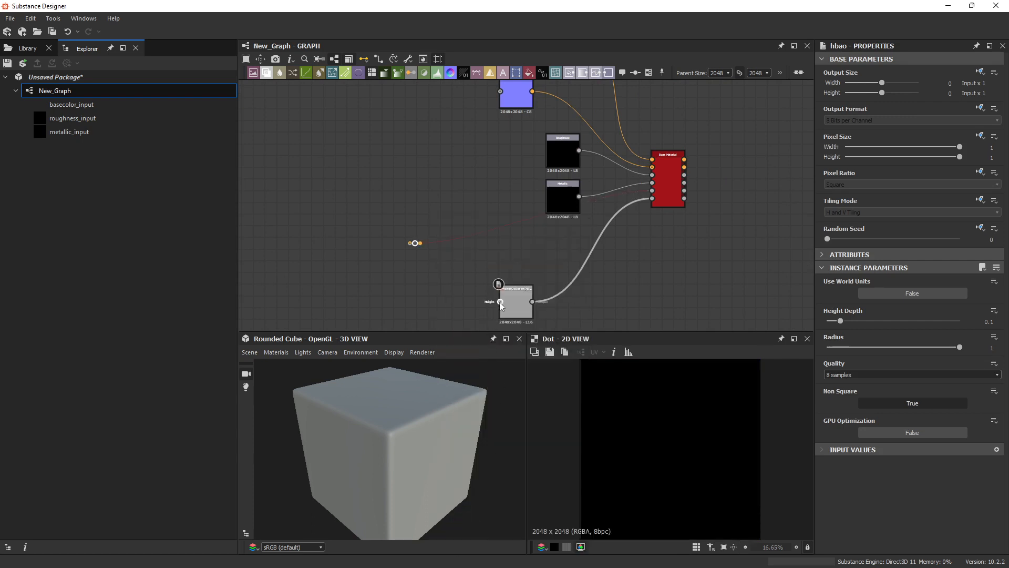
{"action": "middle_click_drag", "start_coordinate": [468, 207], "coordinate": [480, 276]}
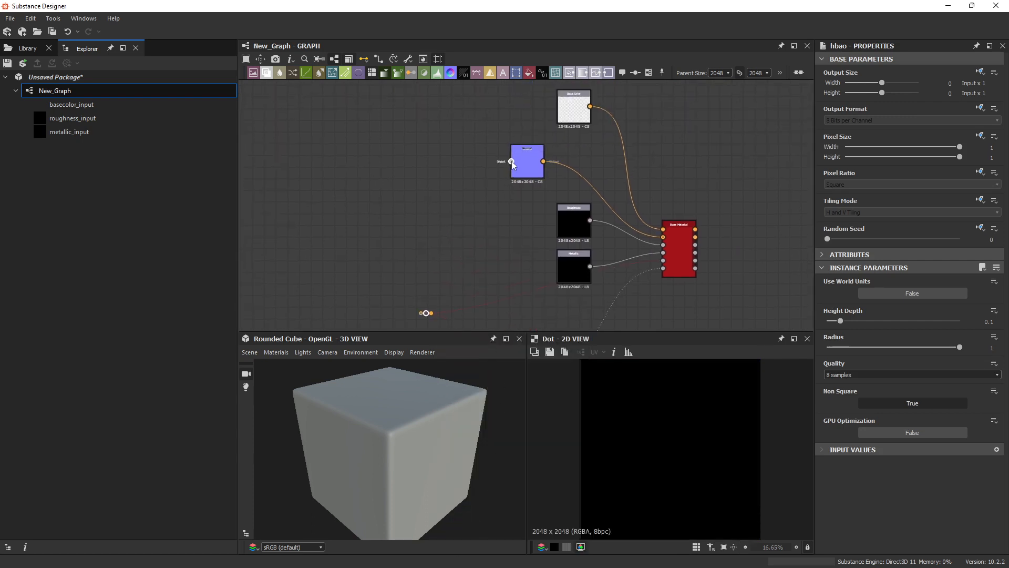
{"action": "left_click_drag", "start_coordinate": [448, 310], "coordinate": [426, 312]}
Step: Set the Normal node's Intensity to 15
{"action": "left_click", "coordinate": [521, 155]}
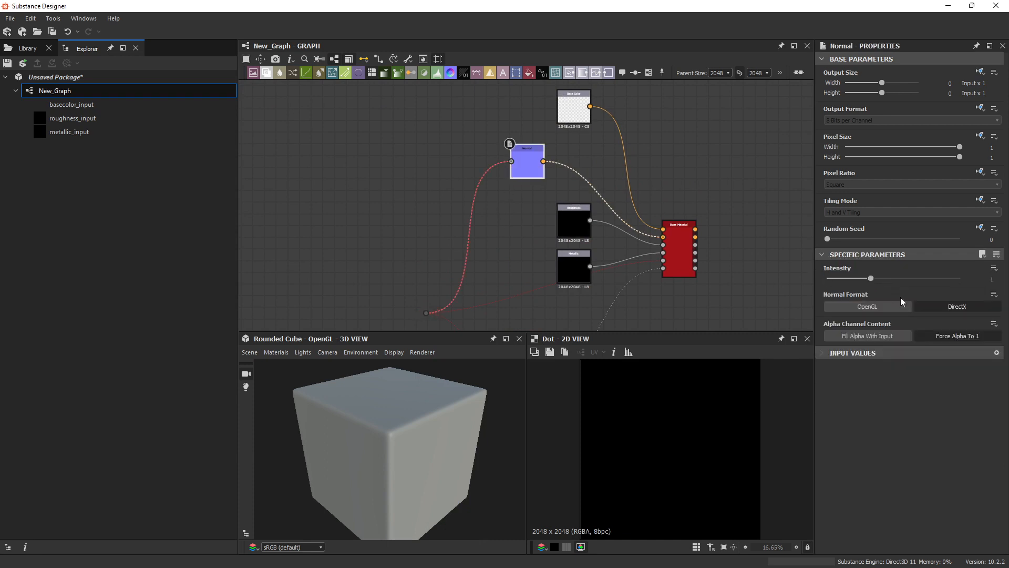
{"action": "left_click_drag", "start_coordinate": [907, 282], "coordinate": [965, 279]}
{"action": "left_click", "coordinate": [416, 237]}
{"action": "left_click", "coordinate": [984, 277]}
{"action": "type", "text": "1"}
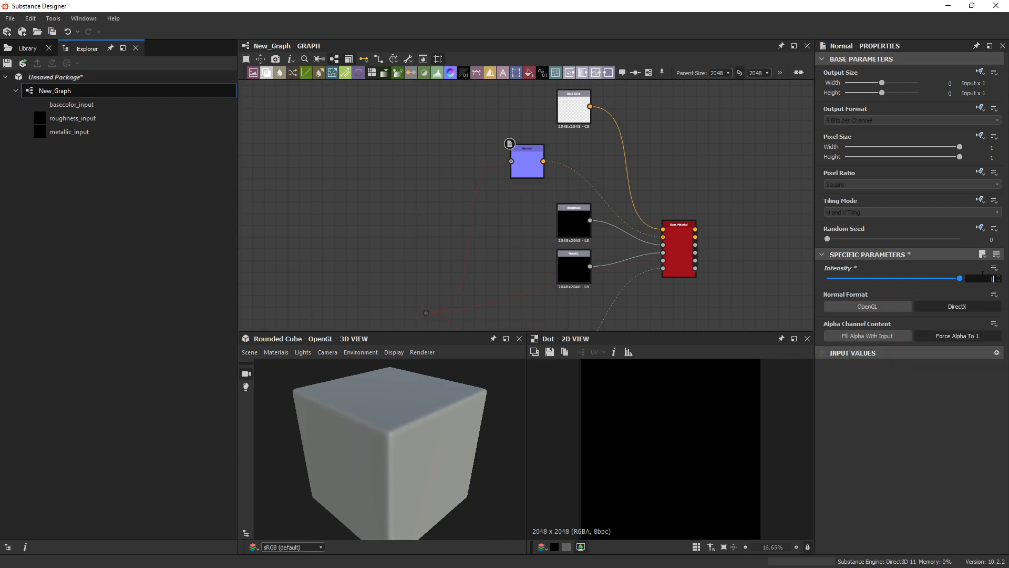
{"action": "type", "text": "5"}
{"action": "key", "text": "Return"}
Step: Add a Cells 2 noise from the library's Noises generators and connect its output to the Dot node
{"action": "middle_click_drag", "start_coordinate": [510, 245], "coordinate": [685, 184]}
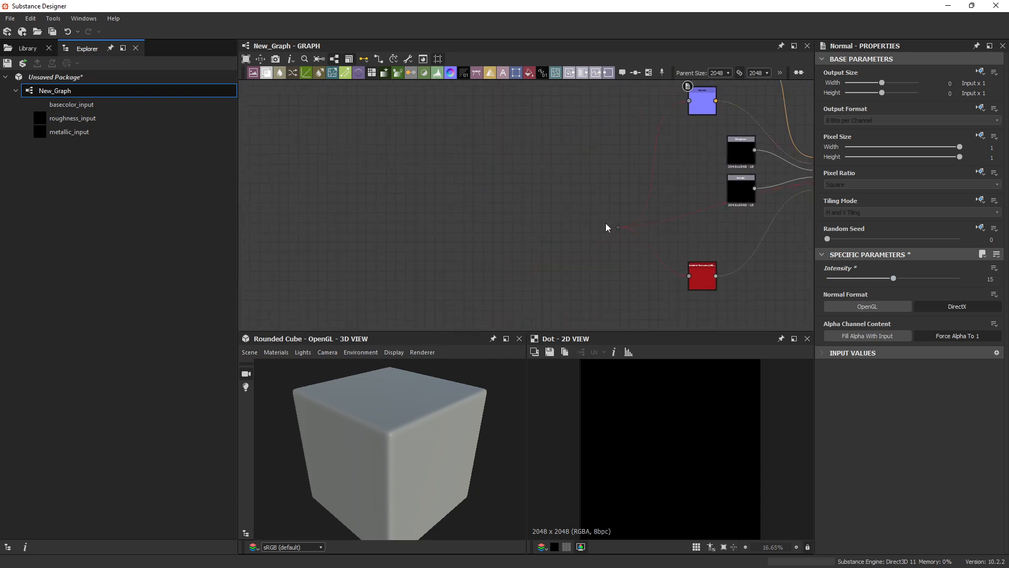
{"action": "middle_click_drag", "start_coordinate": [511, 201], "coordinate": [559, 200]}
{"action": "middle_click_drag", "start_coordinate": [509, 237], "coordinate": [564, 211]}
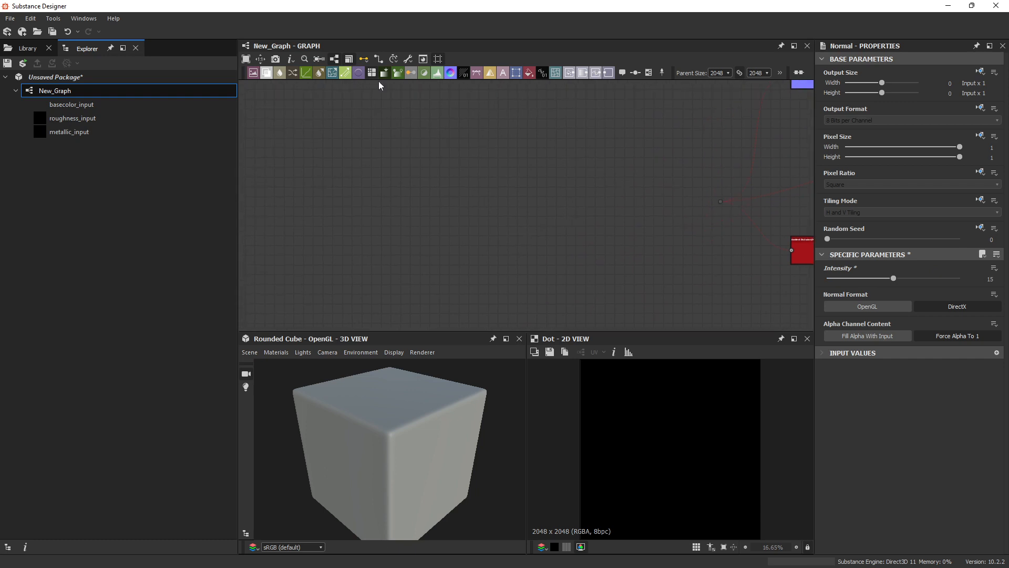
{"action": "middle_click_drag", "start_coordinate": [484, 169], "coordinate": [434, 159]}
{"action": "left_click", "coordinate": [28, 49]}
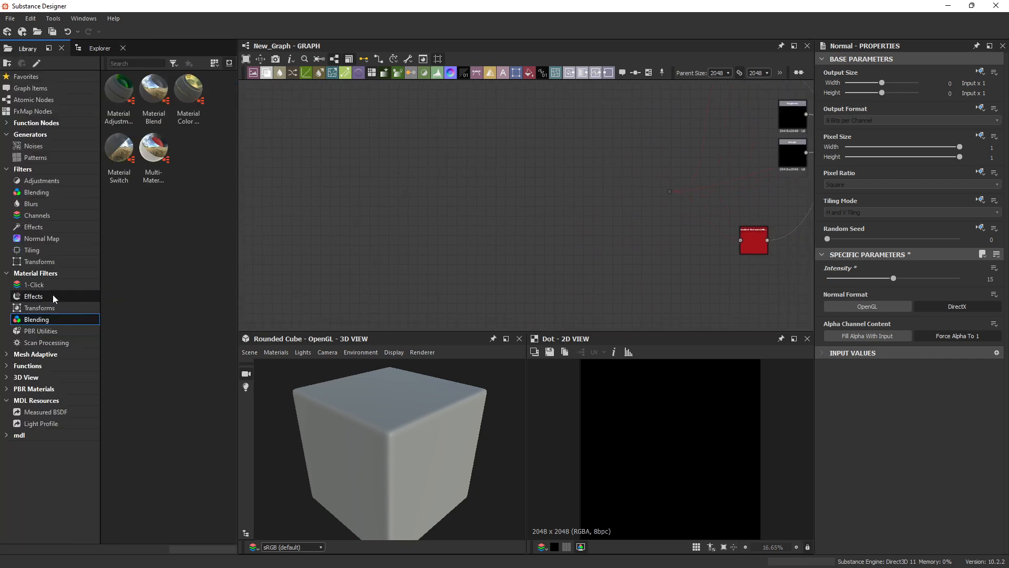
{"action": "left_click", "coordinate": [45, 147]}
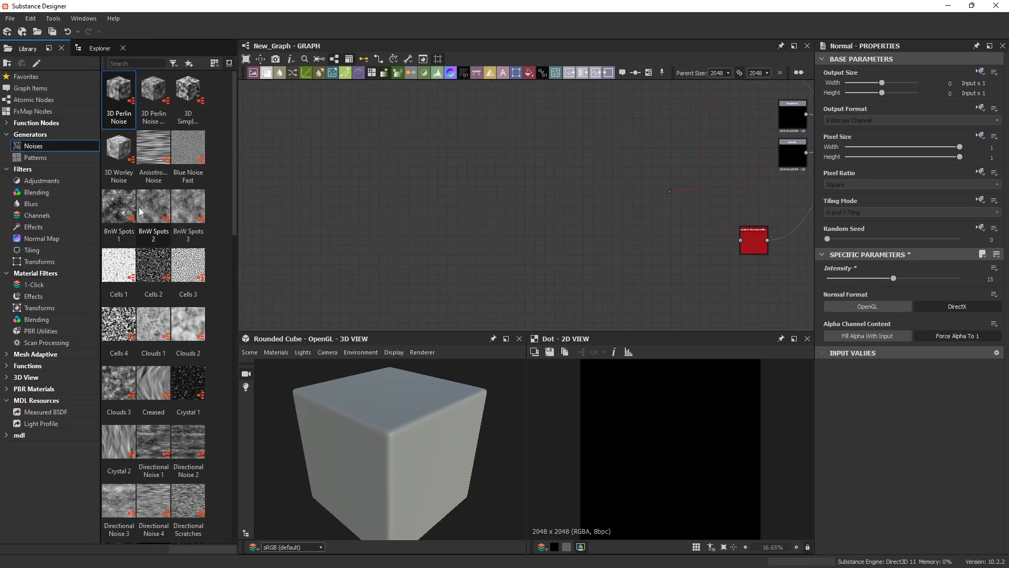
{"action": "mouse_move", "coordinate": [192, 392]}
{"action": "left_mouse_down"}
{"action": "mouse_move", "coordinate": [383, 255]}
{"action": "mouse_move", "coordinate": [189, 394]}
{"action": "left_mouse_up"}
{"action": "left_click", "coordinate": [151, 282]}
{"action": "left_click_drag", "start_coordinate": [151, 282], "coordinate": [664, 193]}
{"action": "left_click_drag", "start_coordinate": [442, 412], "coordinate": [416, 460]}
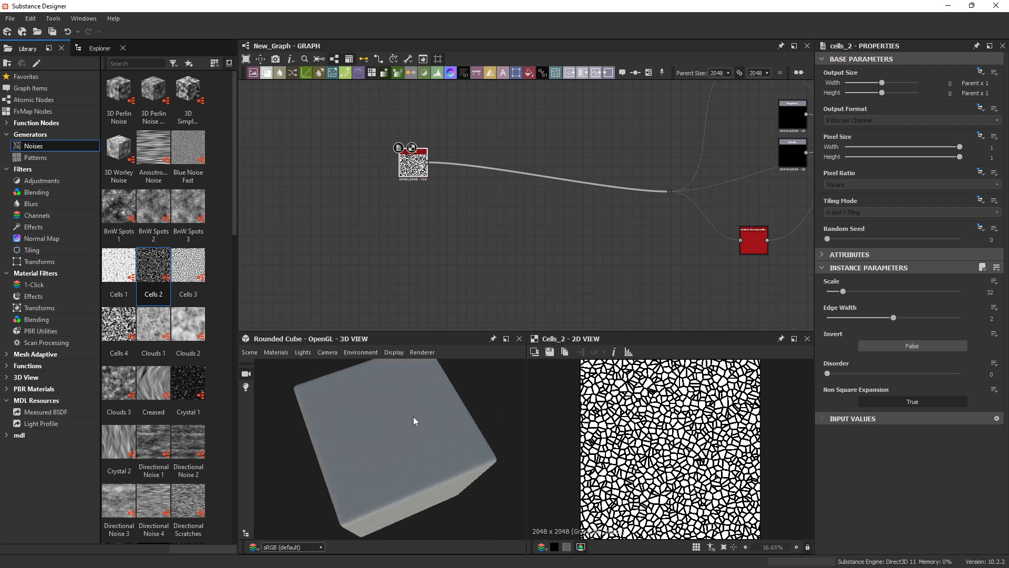
Step: Display the Base Material node's outputs on the cube in the 3D view and orbit to inspect its sides
{"action": "middle_click_drag", "start_coordinate": [716, 194], "coordinate": [455, 329]}
{"action": "scroll", "coordinate": [622, 270], "scroll_direction": "up", "scroll_amount": 3}
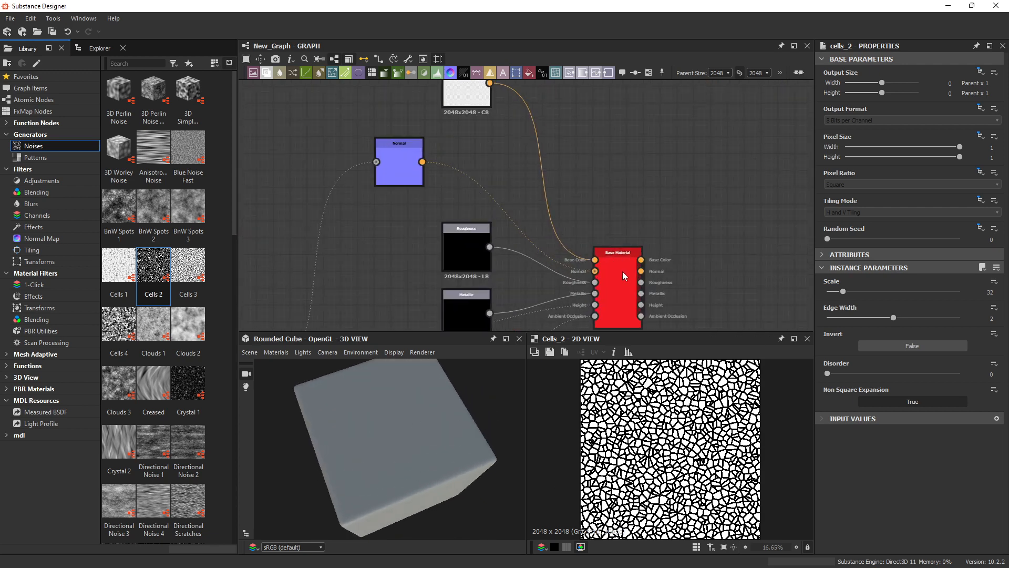
{"action": "middle_click_drag", "start_coordinate": [660, 229], "coordinate": [696, 136]}
{"action": "left_click", "coordinate": [663, 203]}
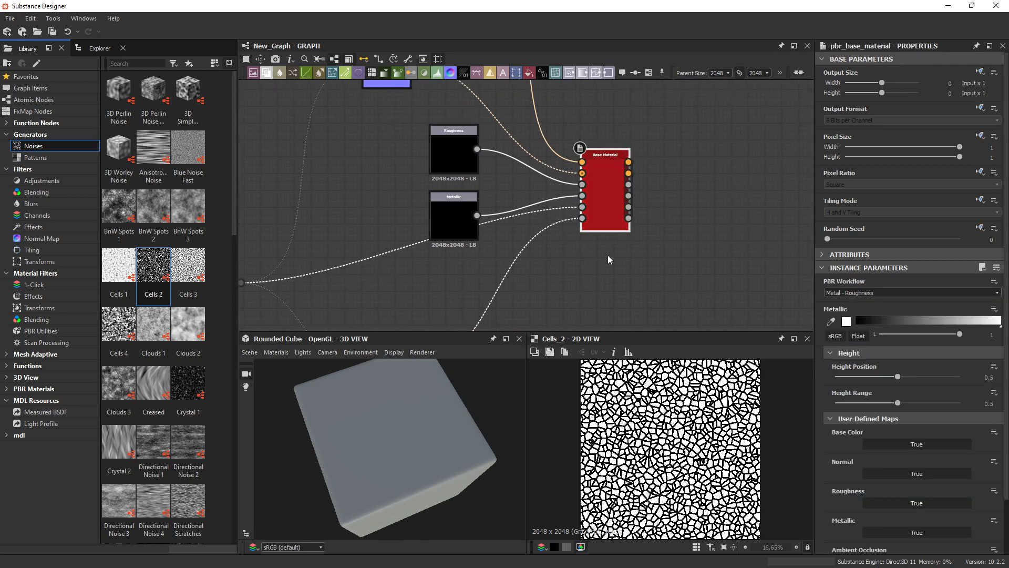
{"action": "middle_click_drag", "start_coordinate": [608, 254], "coordinate": [670, 234]}
{"action": "double_click", "coordinate": [663, 197]}
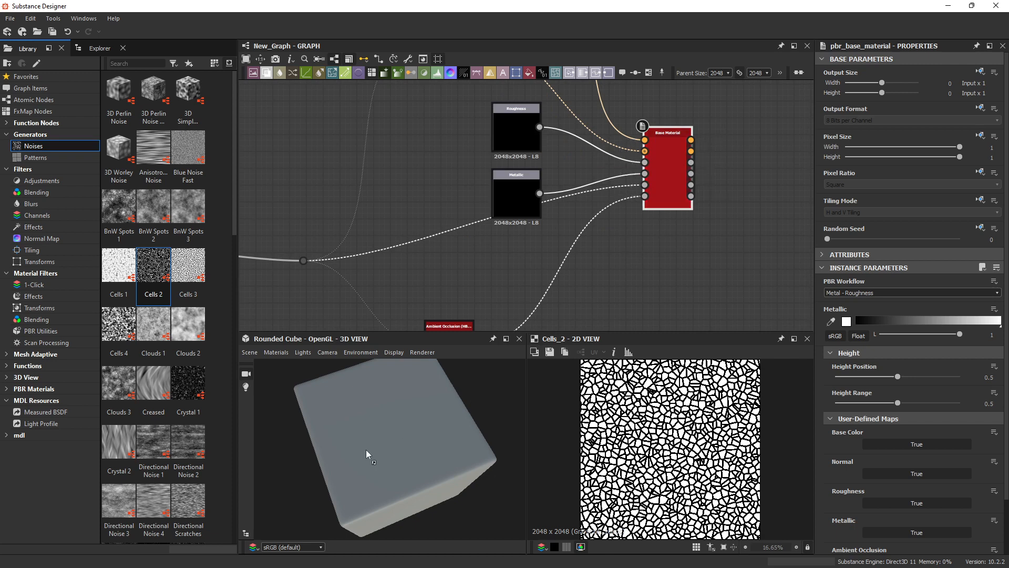
{"action": "left_click_drag", "start_coordinate": [349, 475], "coordinate": [391, 386]}
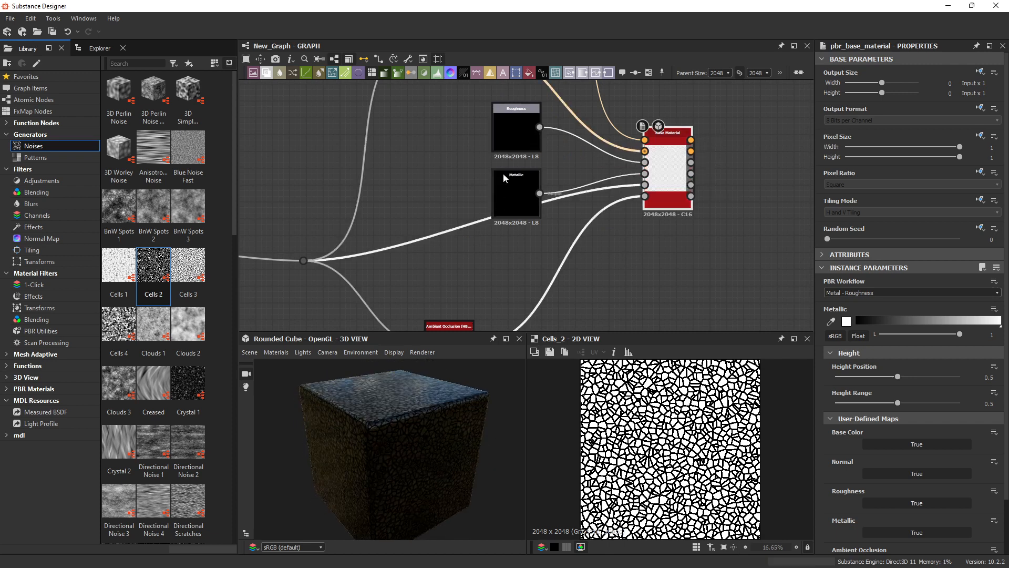
Step: Try a brighter default value on the Metallic input node and return it to 0
{"action": "scroll", "coordinate": [478, 148], "scroll_direction": "up", "scroll_amount": 3}
{"action": "left_click", "coordinate": [534, 115]}
{"action": "left_click", "coordinate": [542, 236]}
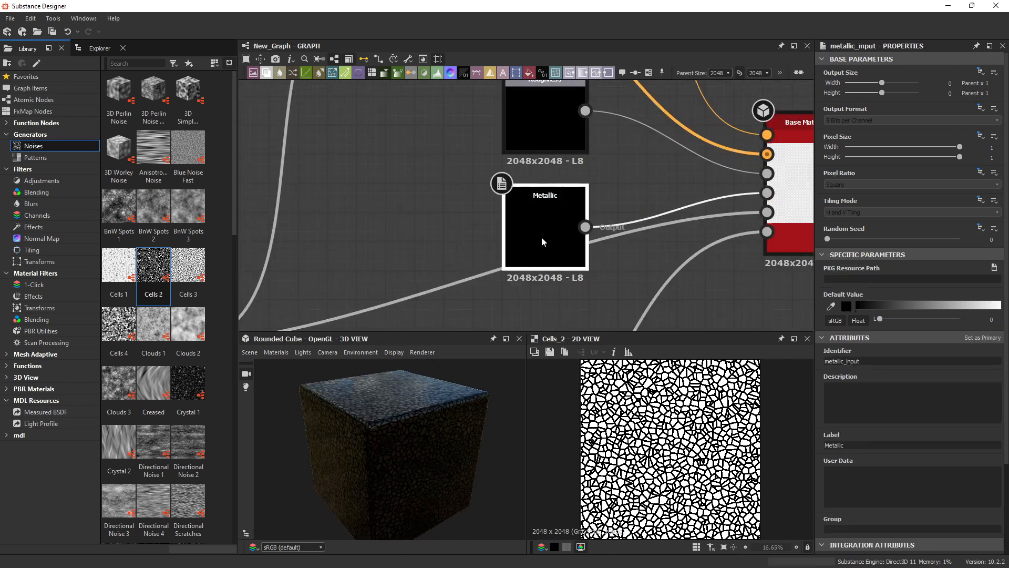
{"action": "left_click", "coordinate": [984, 307]}
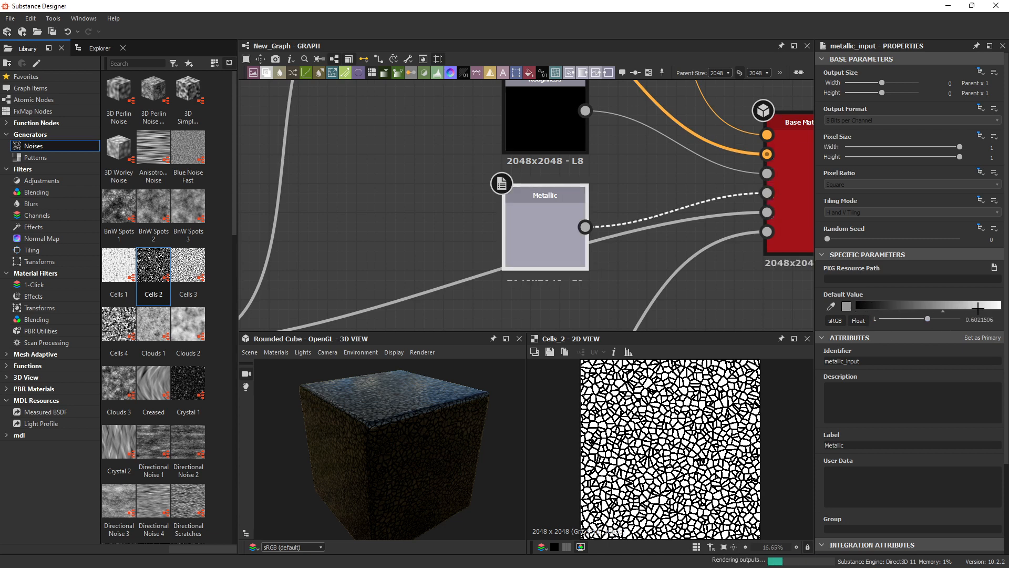
{"action": "left_click_drag", "start_coordinate": [937, 309], "coordinate": [851, 309]}
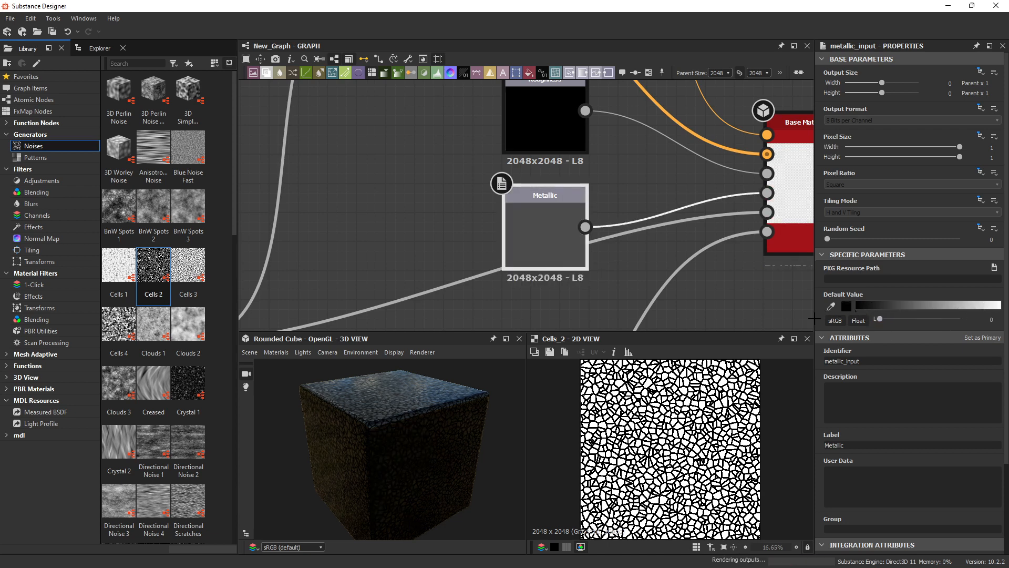
Step: Set the Roughness input node's default value to about 0.72
{"action": "middle_click_drag", "start_coordinate": [714, 261], "coordinate": [717, 295]}
{"action": "left_click", "coordinate": [547, 152]}
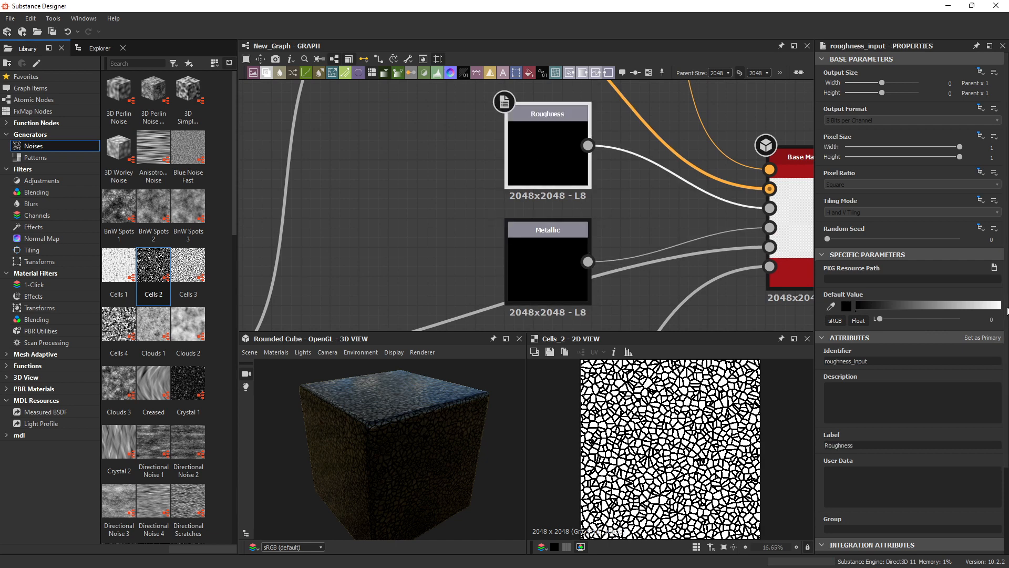
{"action": "left_click", "coordinate": [970, 306]}
{"action": "left_click_drag", "start_coordinate": [969, 305], "coordinate": [961, 306]}
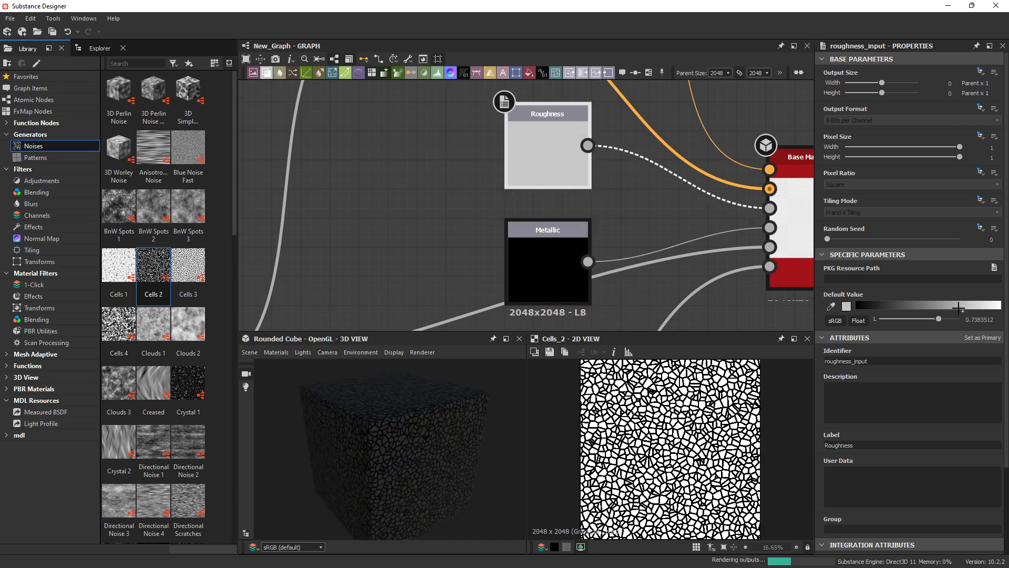
Step: Set the Base Color input node's default value to the light grey #dedede
{"action": "middle_click_drag", "start_coordinate": [627, 185], "coordinate": [630, 263]}
{"action": "scroll", "coordinate": [642, 237], "scroll_direction": "down", "scroll_amount": 5}
{"action": "middle_click_drag", "start_coordinate": [606, 143], "coordinate": [603, 204]}
{"action": "scroll", "coordinate": [603, 204], "scroll_direction": "up", "scroll_amount": 2}
{"action": "left_click", "coordinate": [604, 173]}
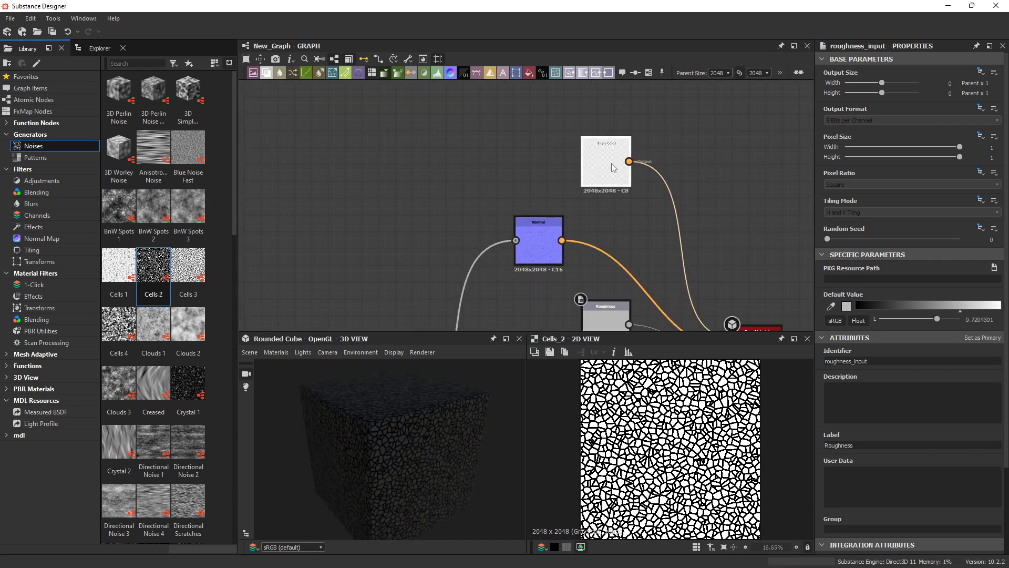
{"action": "left_click", "coordinate": [846, 306]}
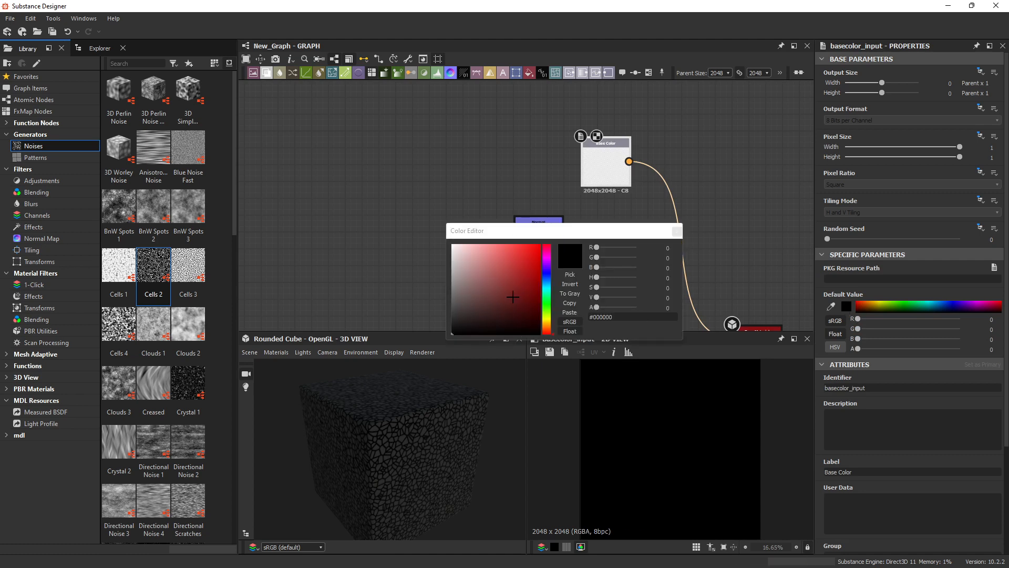
{"action": "left_click_drag", "start_coordinate": [488, 265], "coordinate": [398, 256]}
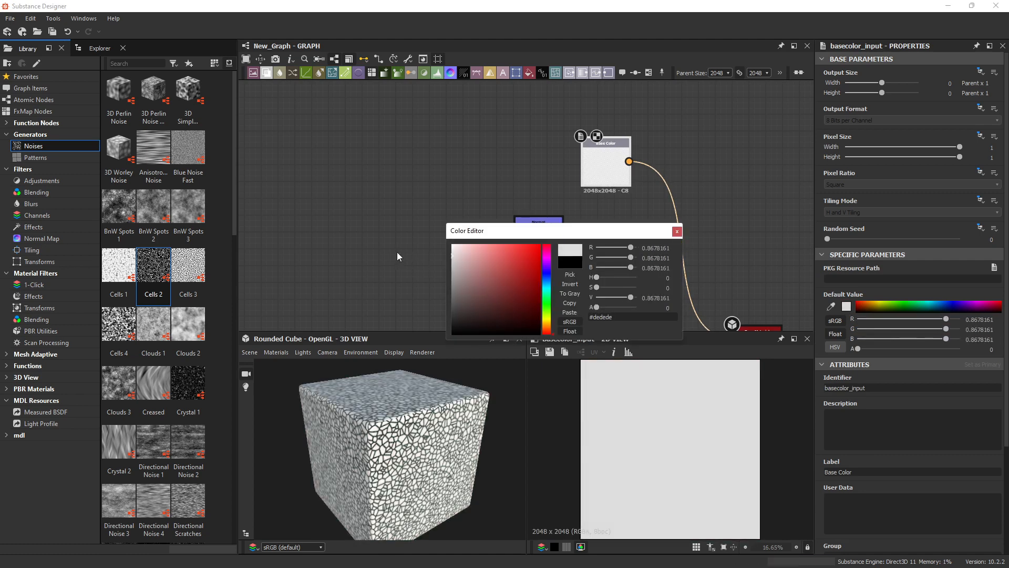
{"action": "left_click", "coordinate": [677, 232]}
Step: Open the 3D view's Default material for editing and set its Height Scale to about 4.05
{"action": "left_click", "coordinate": [276, 352]}
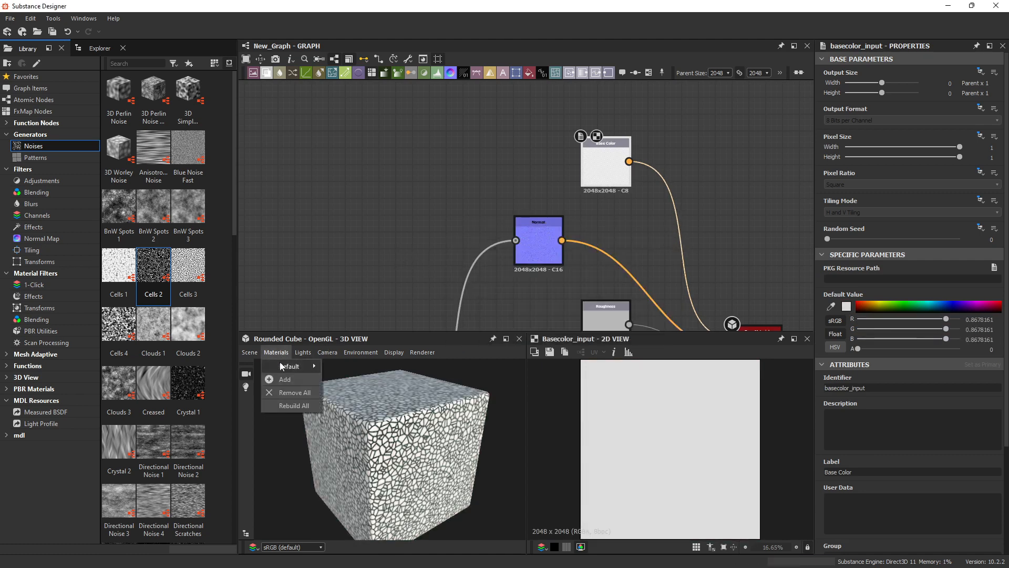
{"action": "mouse_move", "coordinate": [304, 366]}
{"action": "left_click", "coordinate": [350, 366]}
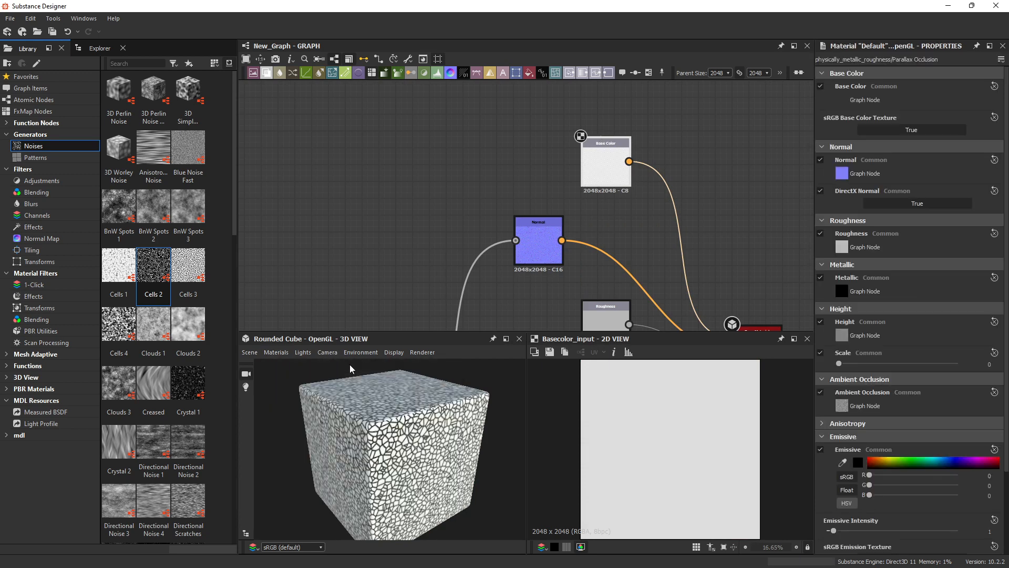
{"action": "left_click", "coordinate": [870, 354]}
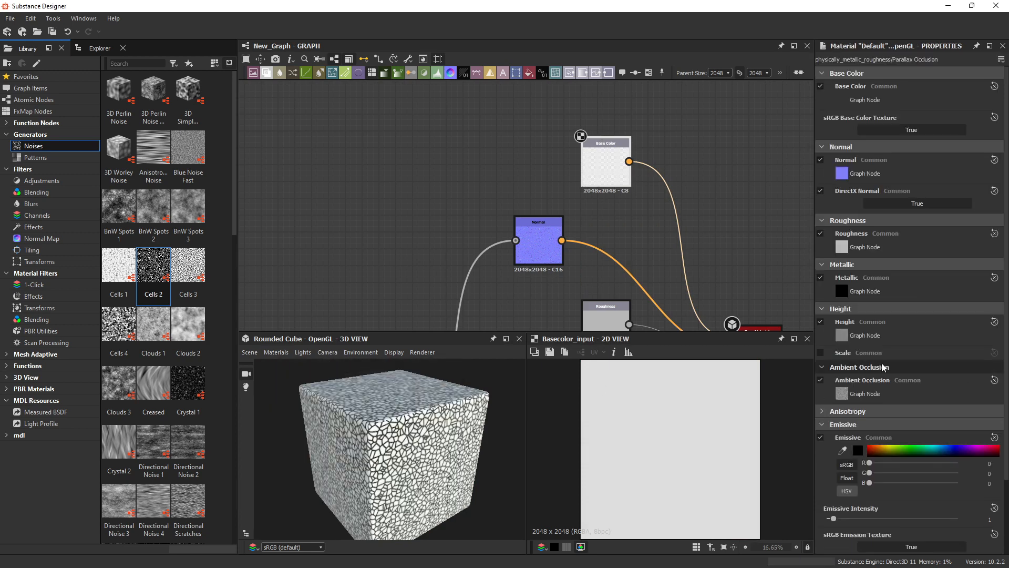
{"action": "left_click", "coordinate": [820, 352]}
{"action": "left_click_drag", "start_coordinate": [855, 364], "coordinate": [887, 368]}
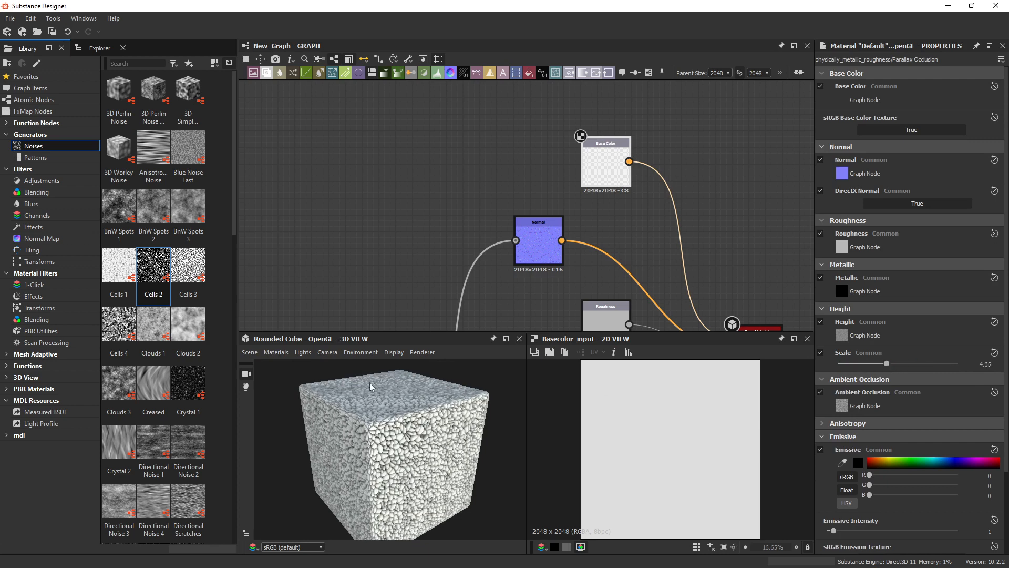
Step: Switch the Default material to physically_metallic_roughness Tessellation, with Height Scale about 3.92, Tessellation Factor 16 and Phong Tessellation Factor 1
{"action": "left_click", "coordinate": [276, 353]}
{"action": "mouse_move", "coordinate": [290, 366]}
{"action": "mouse_move", "coordinate": [398, 417]}
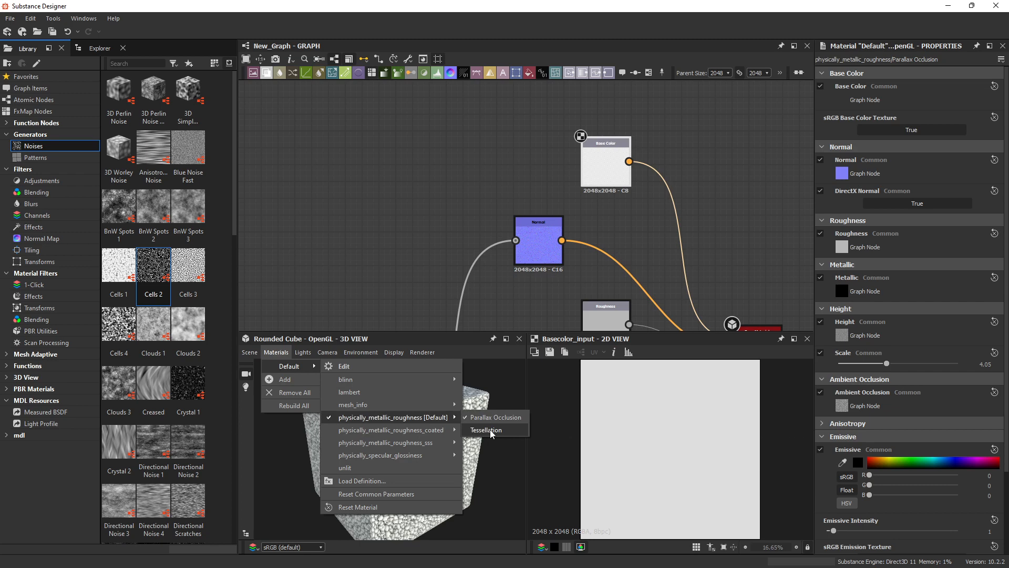
{"action": "left_click", "coordinate": [489, 430]}
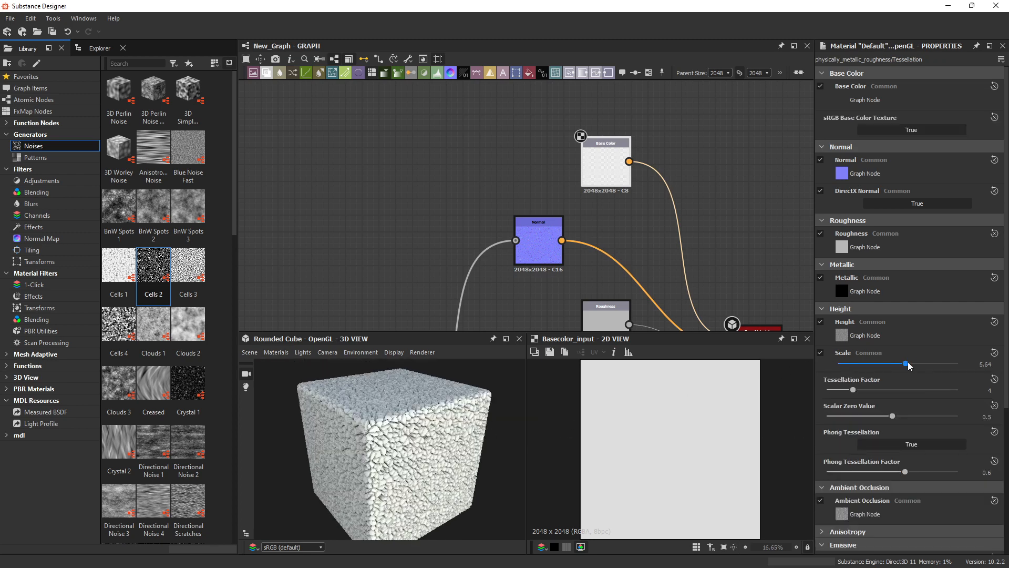
{"action": "left_click_drag", "start_coordinate": [881, 392], "coordinate": [962, 392]}
{"action": "left_click_drag", "start_coordinate": [913, 472], "coordinate": [1004, 474]}
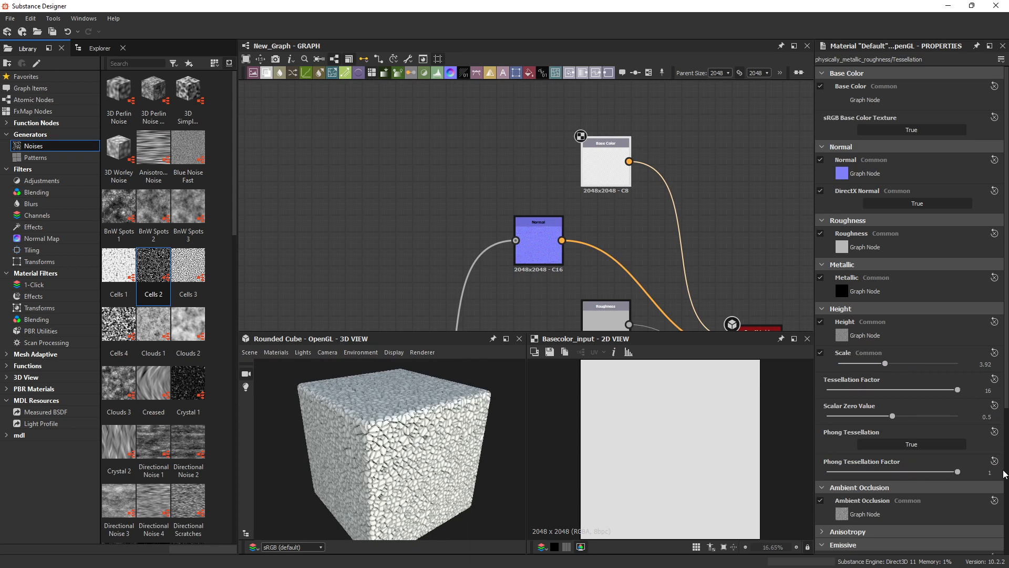
Step: Move the Cells 2 node farther from the dot node to free up space along its link
{"action": "left_click_drag", "start_coordinate": [413, 436], "coordinate": [411, 446]}
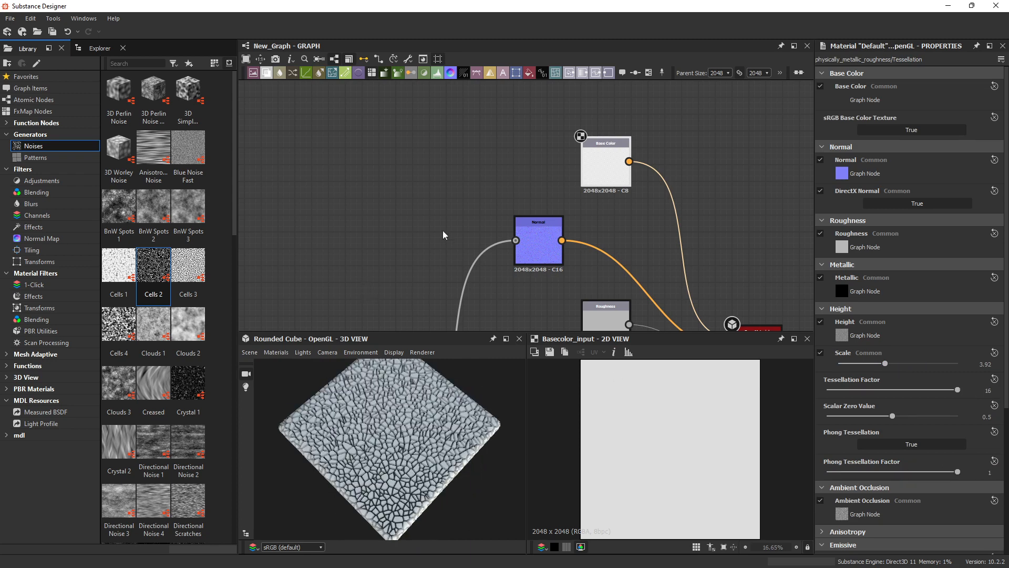
{"action": "scroll", "coordinate": [443, 235], "scroll_direction": "down", "scroll_amount": 3}
{"action": "middle_click_drag", "start_coordinate": [434, 233], "coordinate": [546, 153]}
{"action": "middle_click_drag", "start_coordinate": [305, 266], "coordinate": [529, 216]}
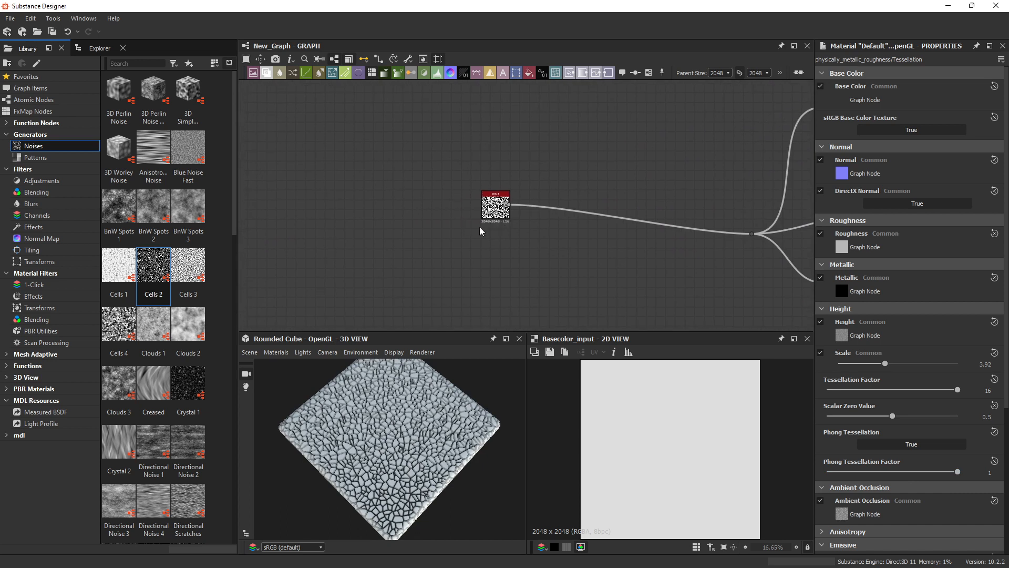
{"action": "left_click_drag", "start_coordinate": [492, 211], "coordinate": [355, 233]}
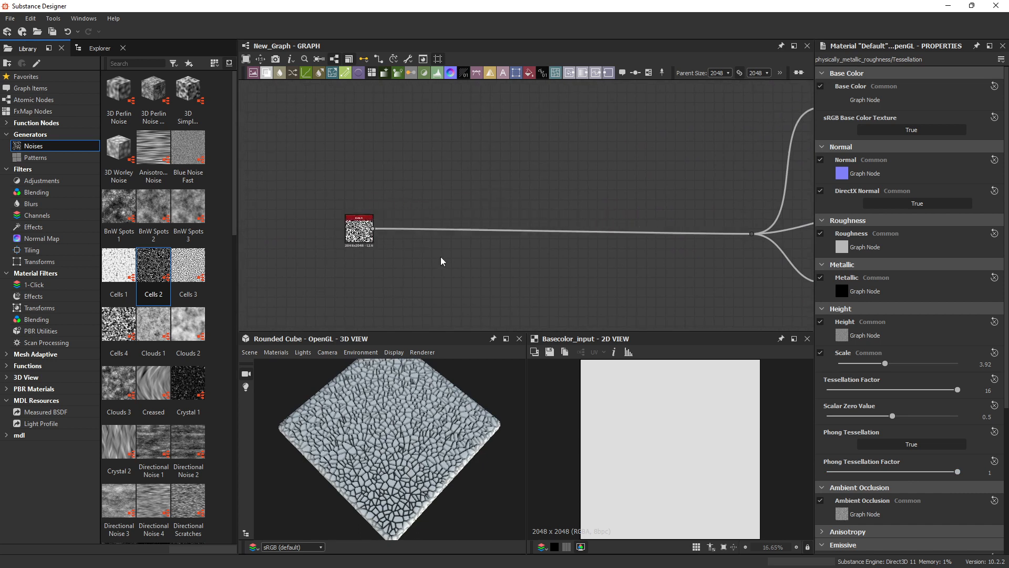
Step: Add a Shape node below the Cells 2 node and set its Size Y to 0.33
{"action": "scroll", "coordinate": [440, 261], "scroll_direction": "up", "scroll_amount": 2}
{"action": "middle_click_drag", "start_coordinate": [341, 258], "coordinate": [475, 195]}
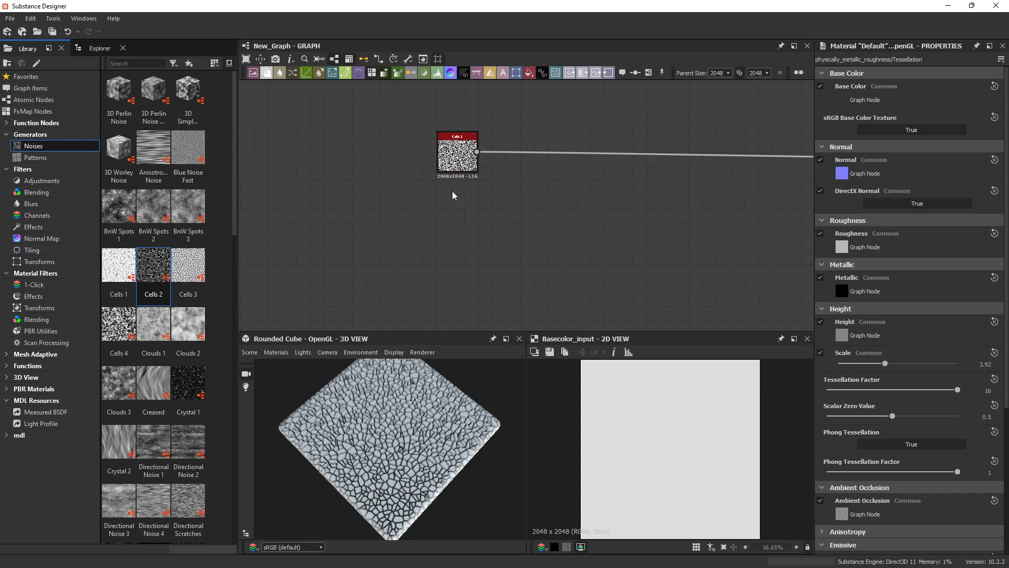
{"action": "left_click", "coordinate": [476, 216]}
{"action": "key", "text": "space"}
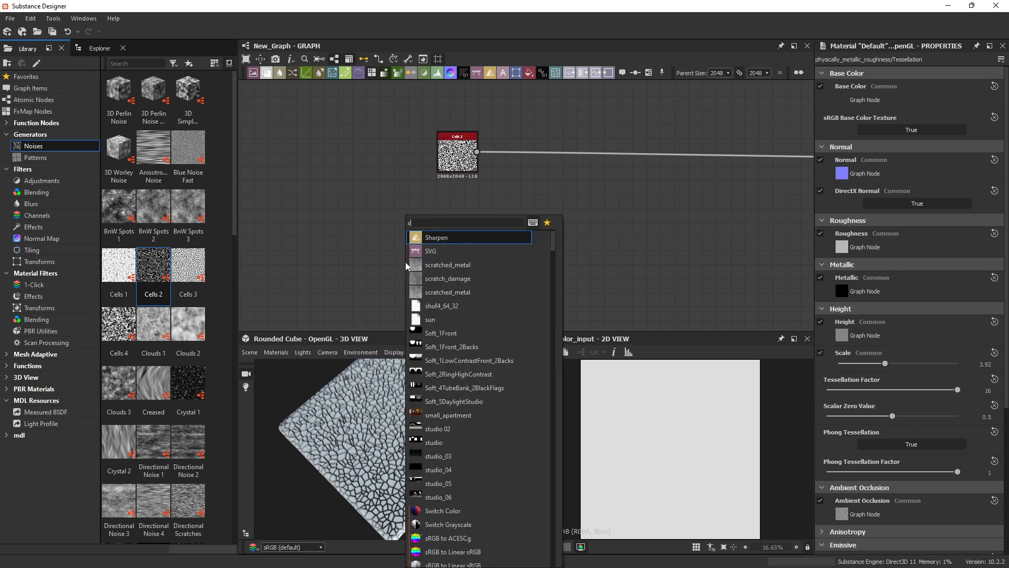
{"action": "type", "text": "sha"}
{"action": "left_click", "coordinate": [434, 252]}
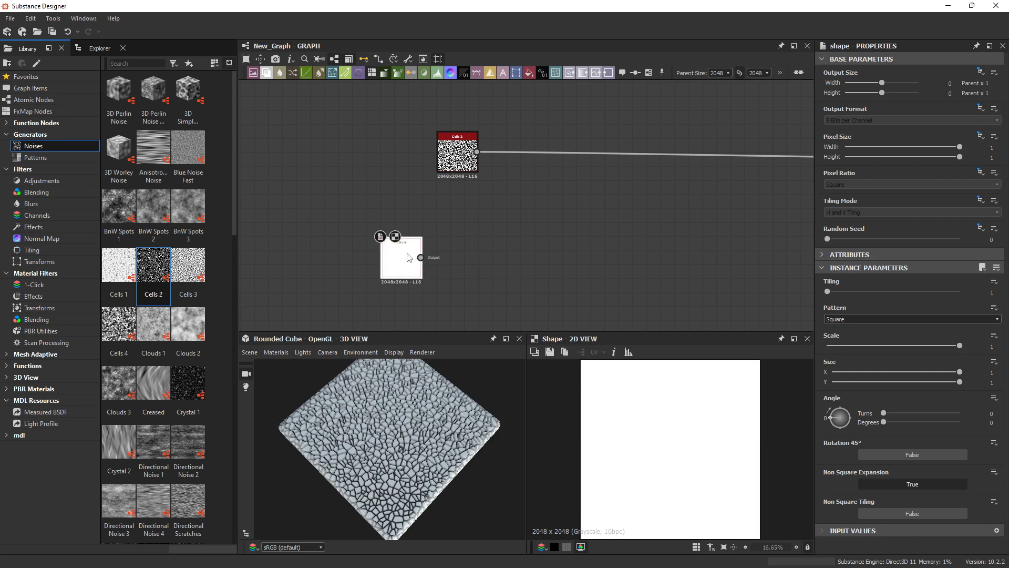
{"action": "left_click", "coordinate": [888, 381]}
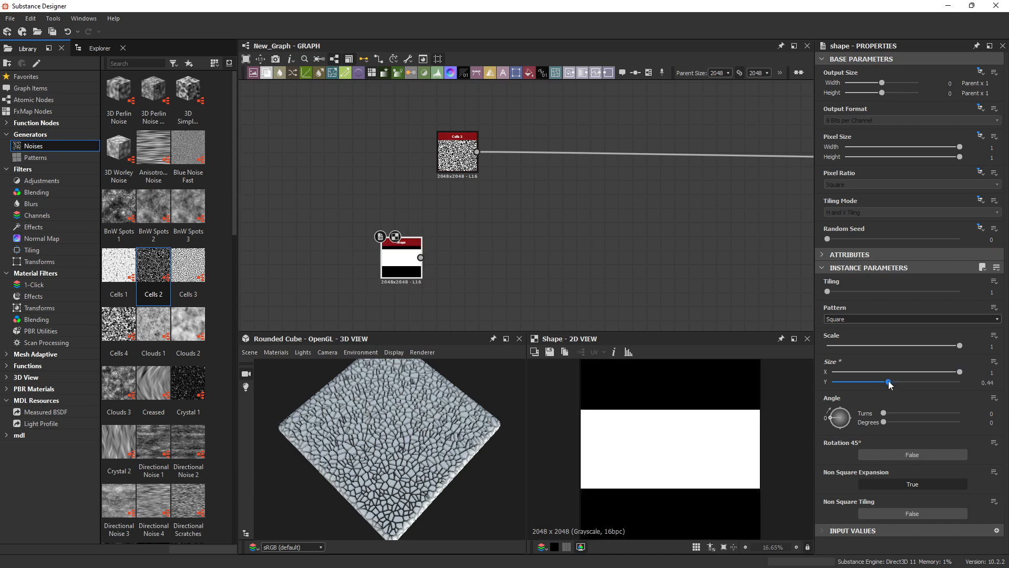
{"action": "left_click_drag", "start_coordinate": [889, 384], "coordinate": [874, 384]}
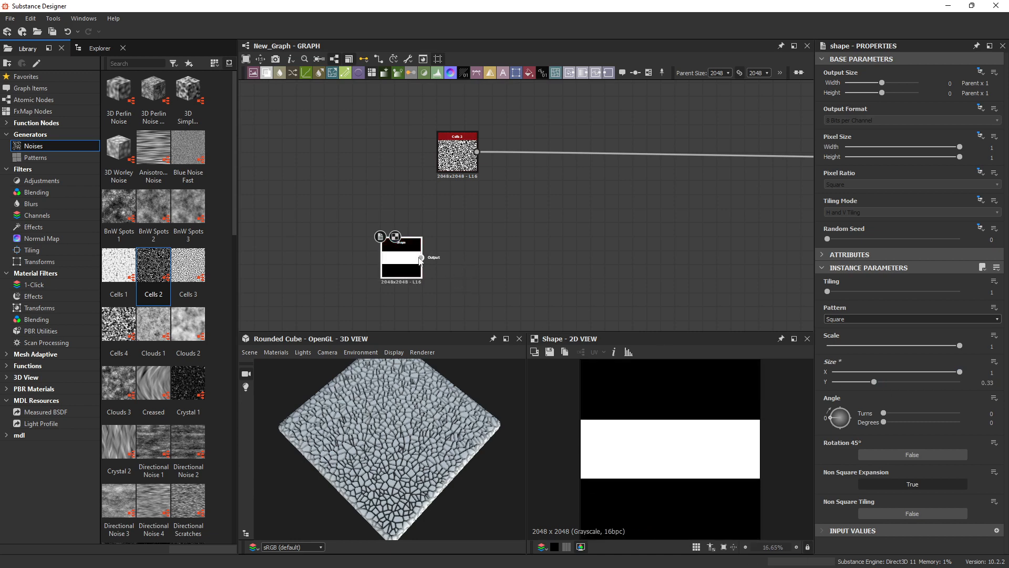
Step: Connect a new Transformation 2D node to the Shape output and set its Offset Y to 0.33
{"action": "left_click_drag", "start_coordinate": [421, 258], "coordinate": [490, 229]}
{"action": "type", "text": "tra"}
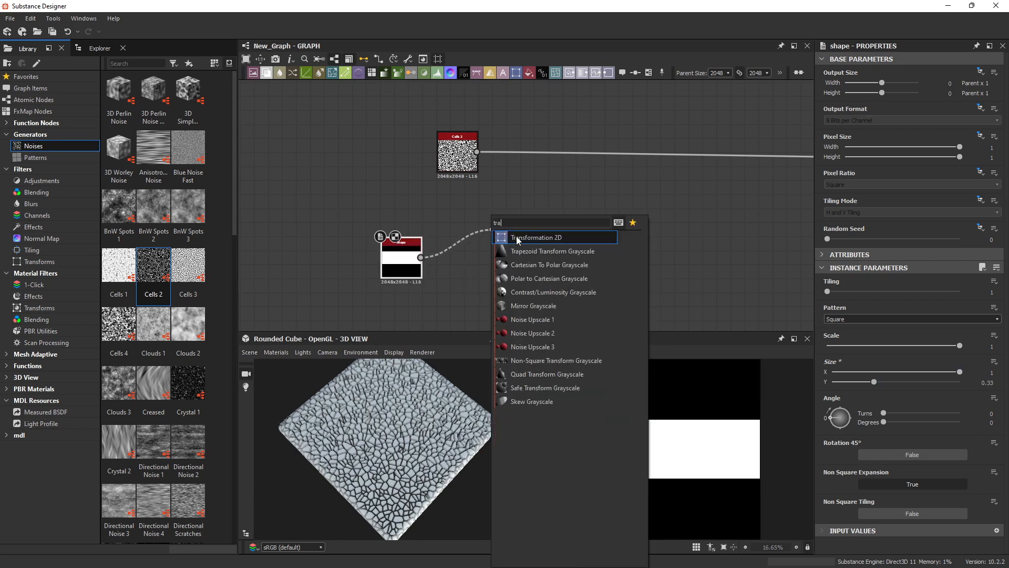
{"action": "left_click", "coordinate": [518, 239]}
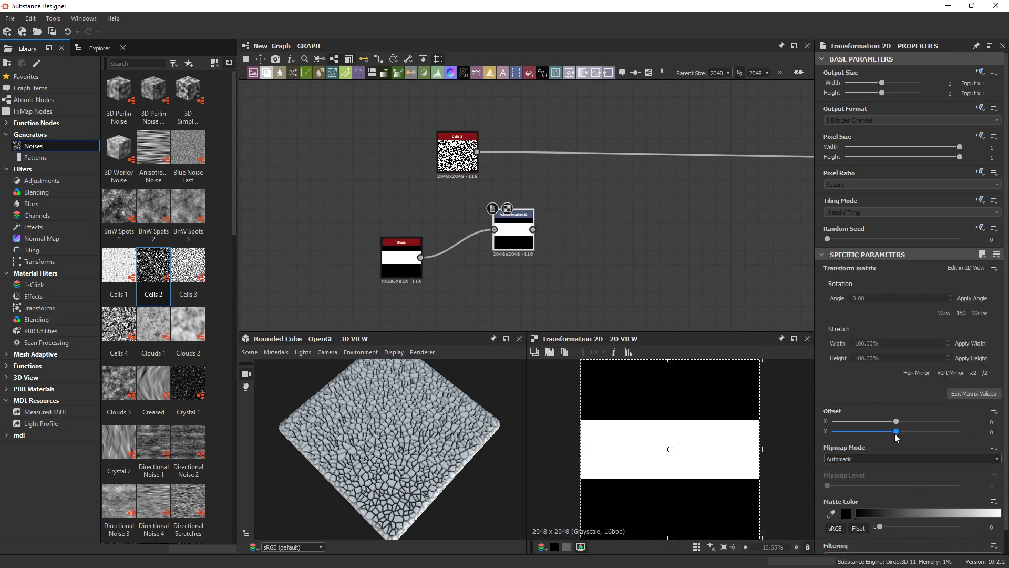
{"action": "left_click_drag", "start_coordinate": [895, 434], "coordinate": [940, 438]}
{"action": "scroll", "coordinate": [741, 441], "scroll_direction": "down", "scroll_amount": 2}
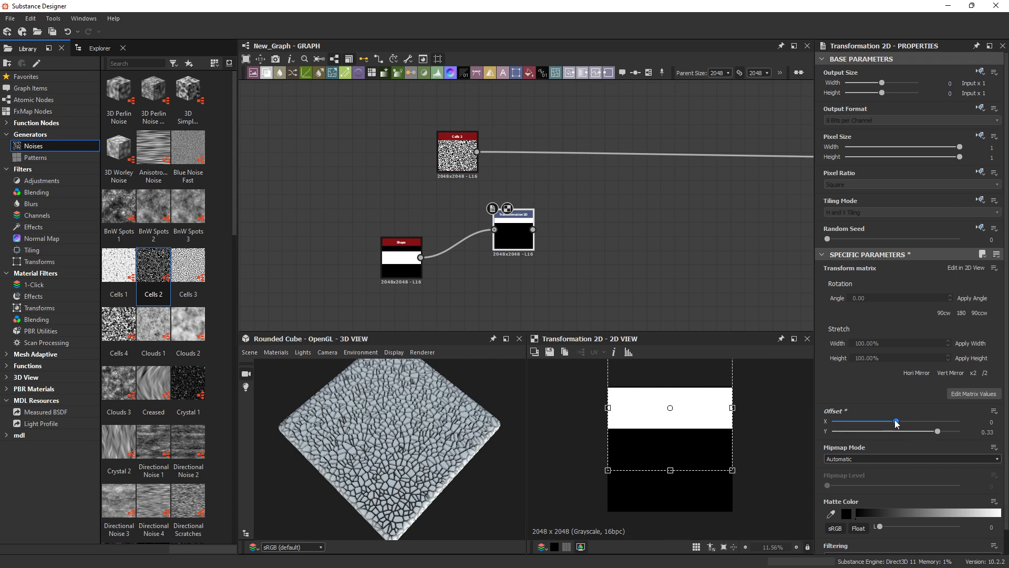
{"action": "left_click_drag", "start_coordinate": [899, 420], "coordinate": [880, 430]}
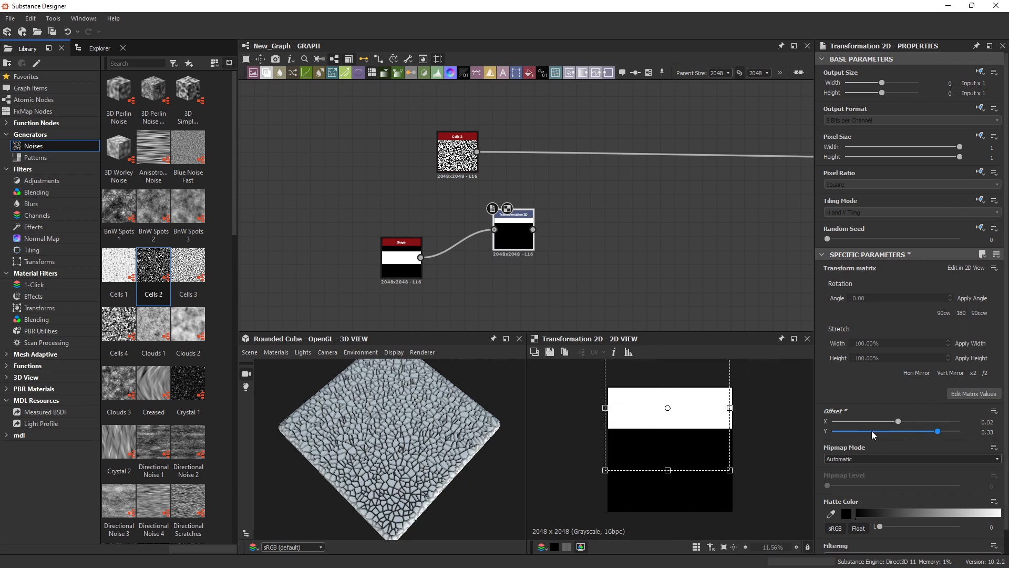
Step: Set the Shape node's Size X to 0.5
{"action": "left_click", "coordinate": [401, 257]}
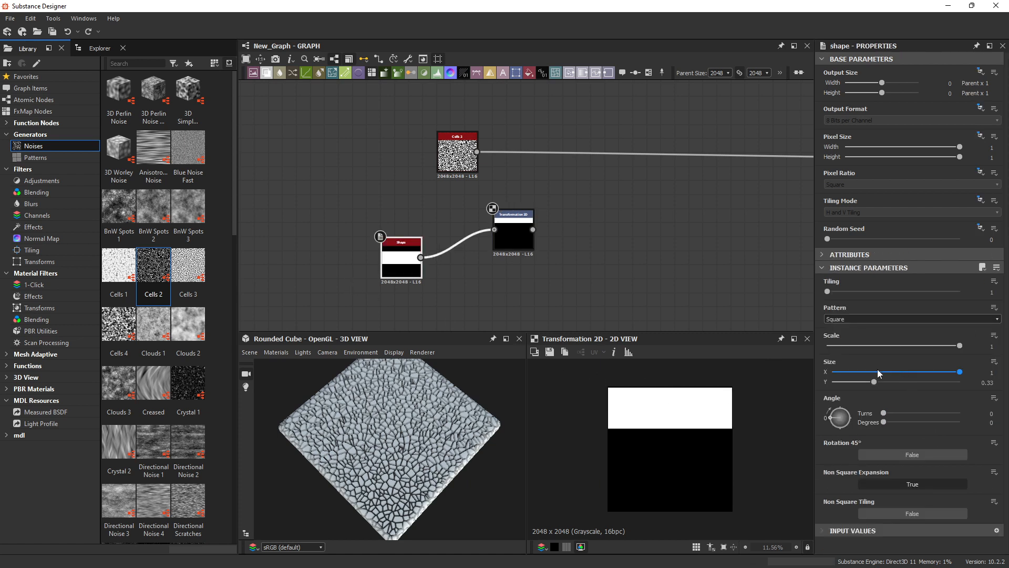
{"action": "left_click", "coordinate": [992, 372]}
{"action": "type", "text": "0.5"}
{"action": "key", "text": "Return"}
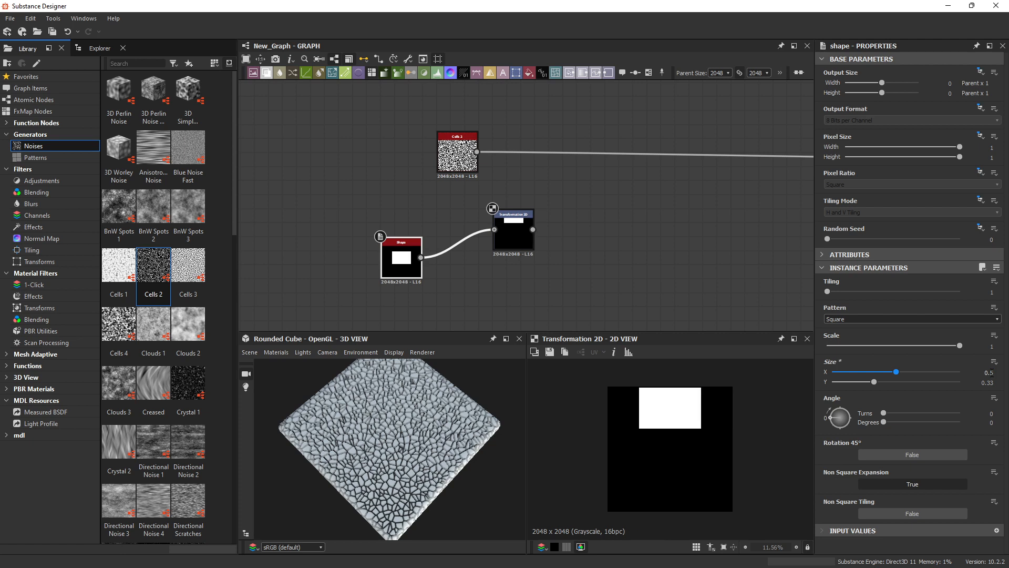
Step: Set the Transformation 2D node's Offset X to -0.25 to move the rectangle into the upper-right corner of the texture
{"action": "left_click", "coordinate": [514, 236]}
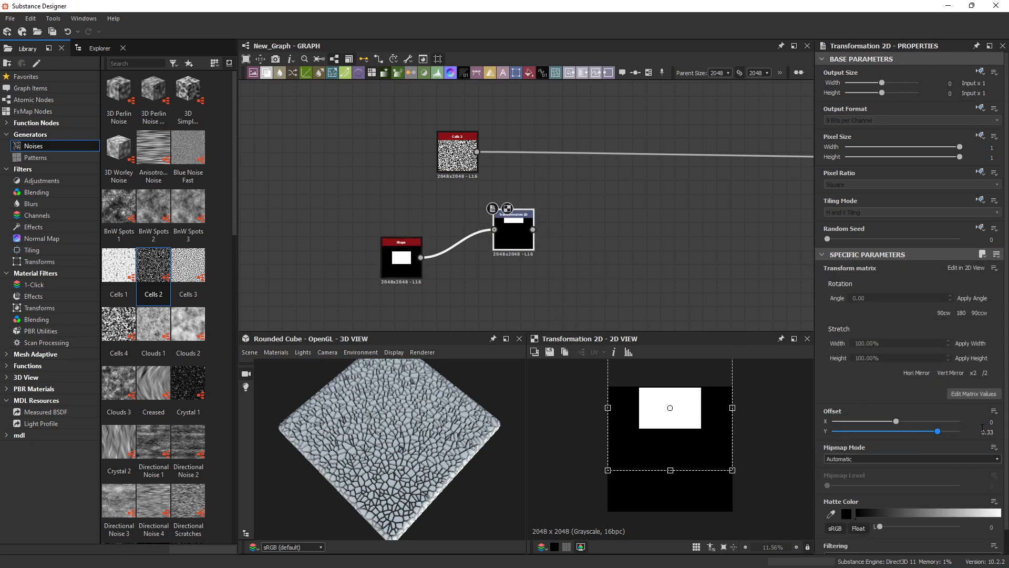
{"action": "left_click_drag", "start_coordinate": [895, 421], "coordinate": [866, 423]}
{"action": "double_click", "coordinate": [969, 419]}
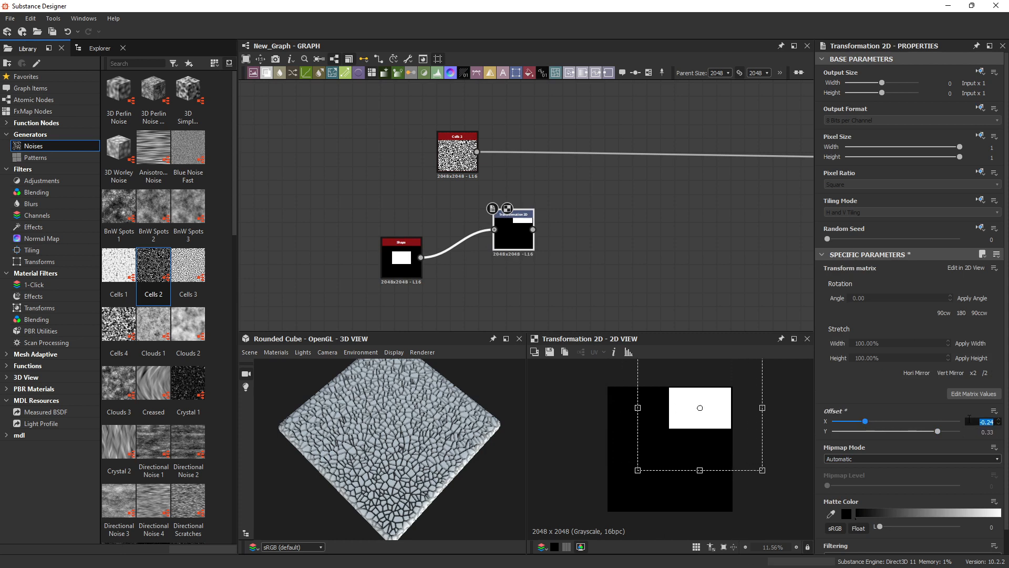
{"action": "key", "text": "Return"}
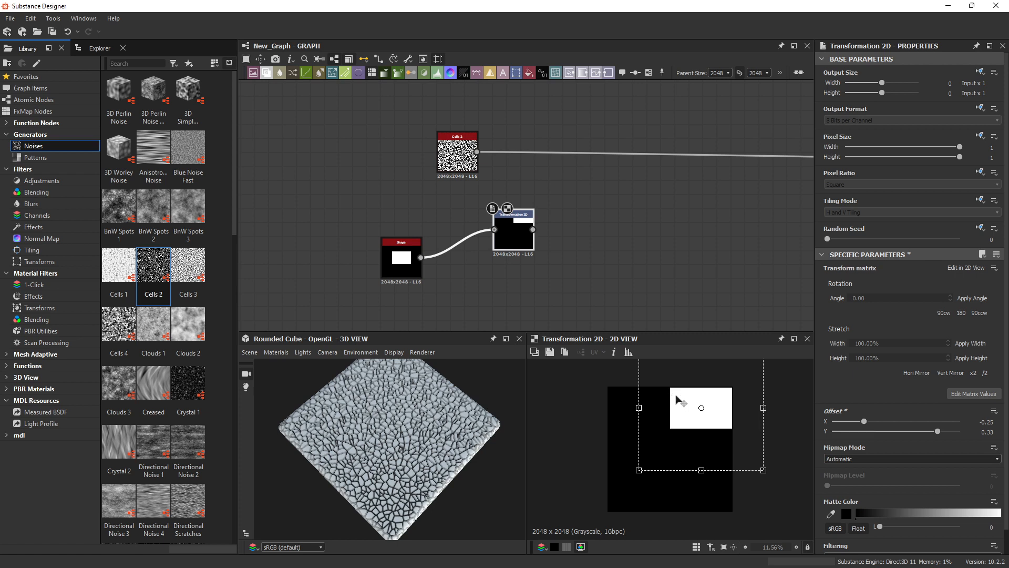
{"action": "left_click", "coordinate": [524, 300]}
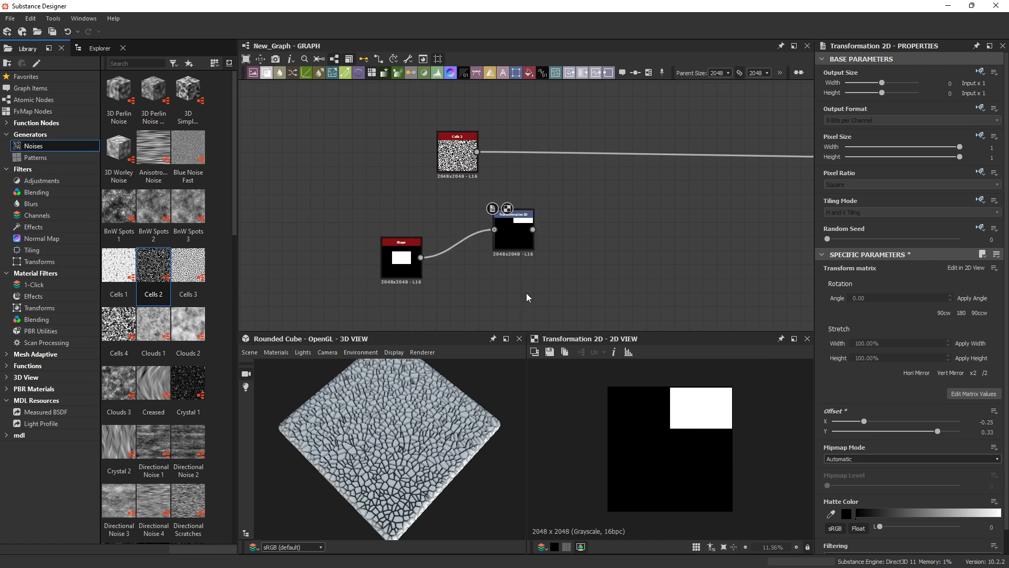
{"action": "left_click", "coordinate": [520, 265]}
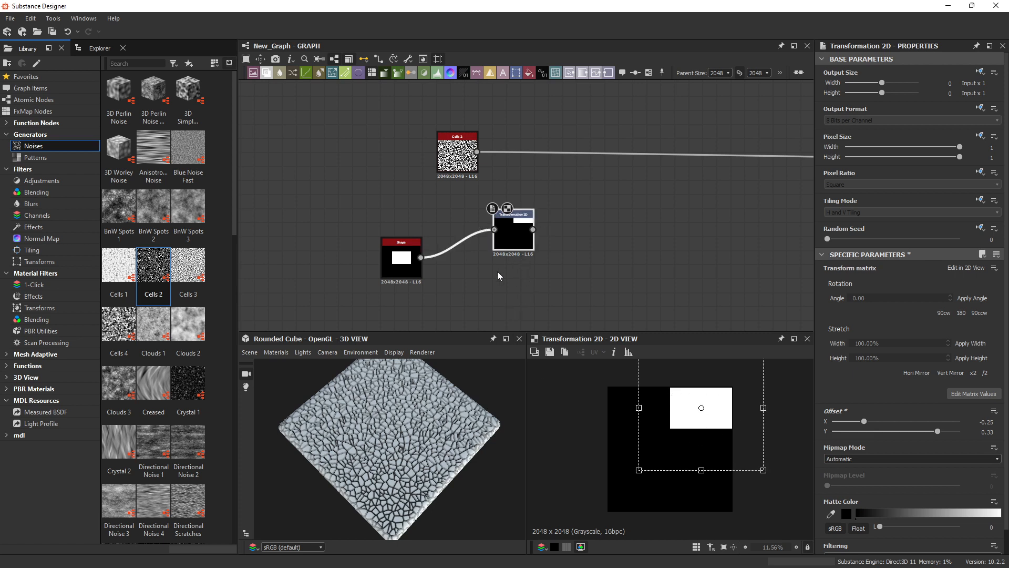
Step: Add a Blend node with the Transformation 2D output as its opacity mask and Cells 2 as its background
{"action": "left_click_drag", "start_coordinate": [533, 230], "coordinate": [601, 166]}
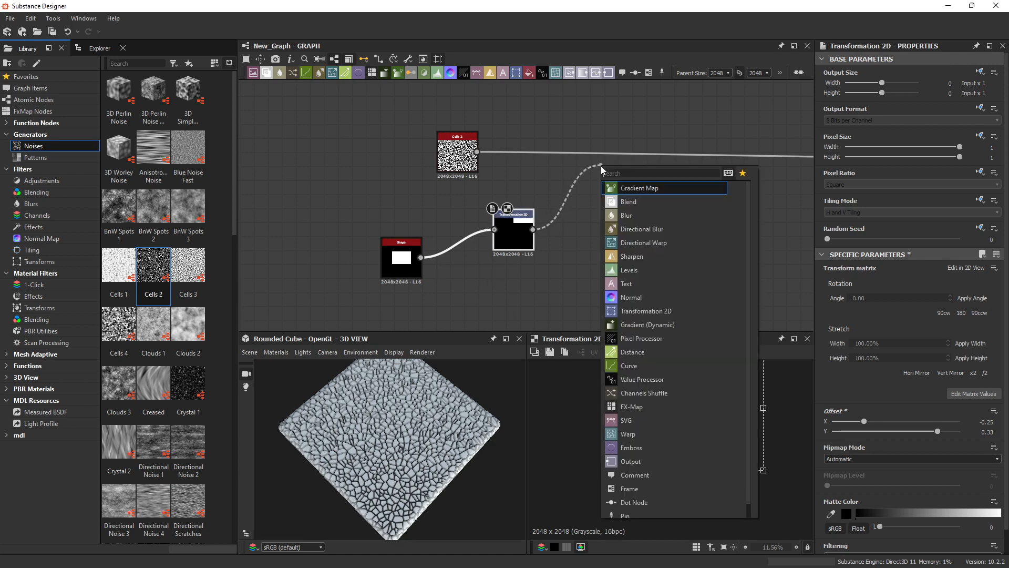
{"action": "left_click", "coordinate": [630, 202]}
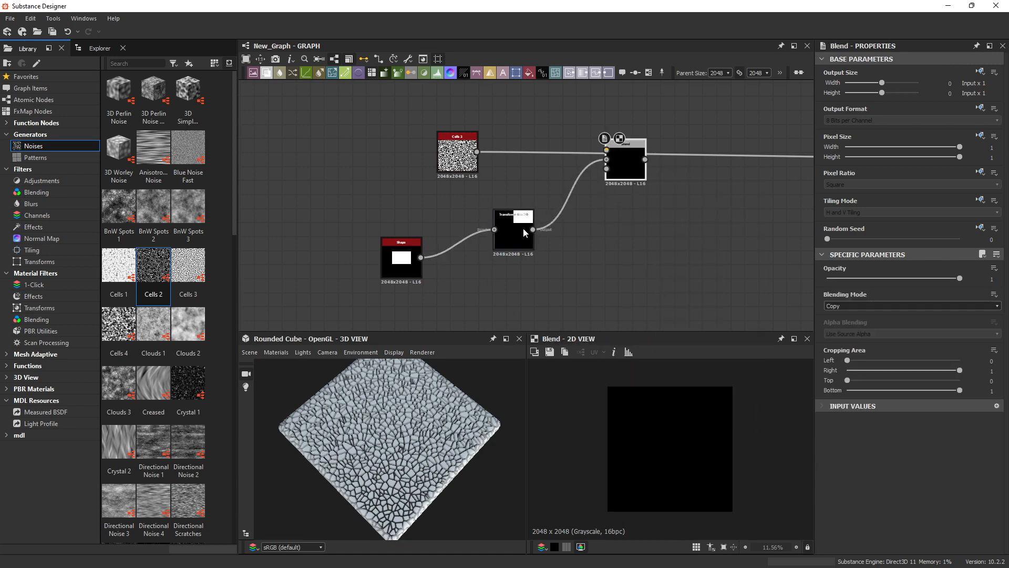
{"action": "left_click_drag", "start_coordinate": [598, 181], "coordinate": [606, 169]}
{"action": "left_click", "coordinate": [457, 154]}
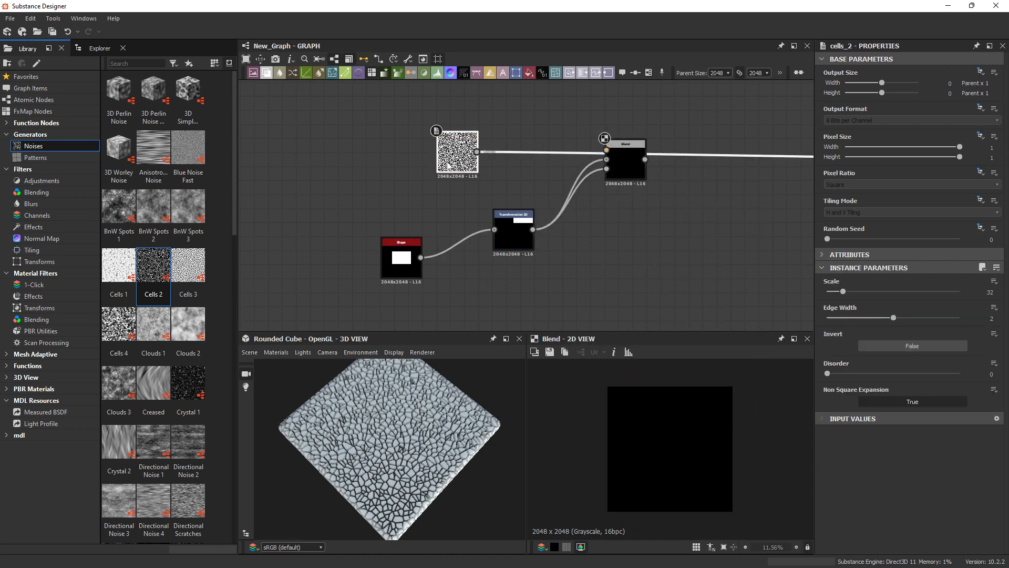
{"action": "left_click_drag", "start_coordinate": [477, 152], "coordinate": [606, 160]}
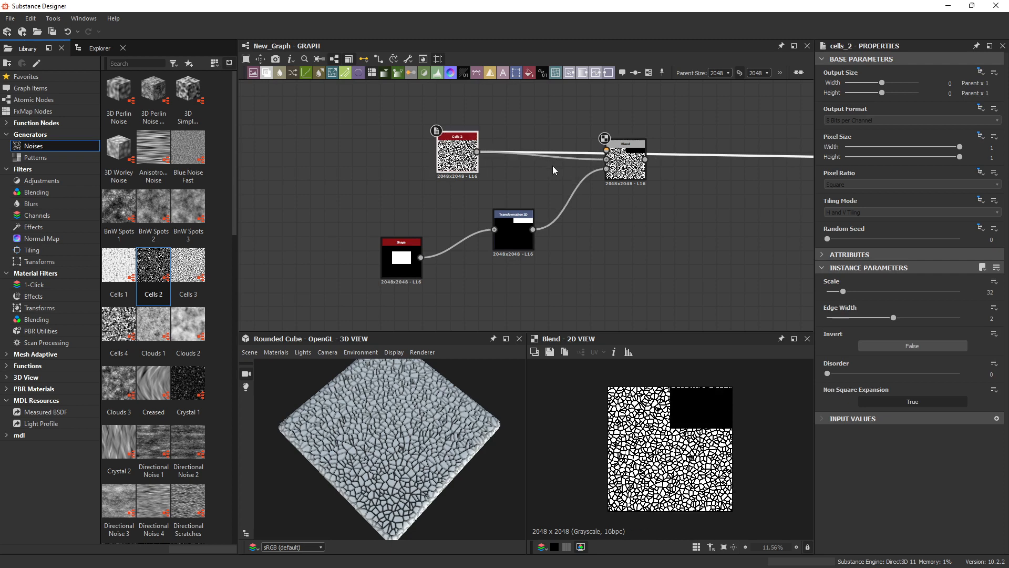
Step: Align Cells 2 with the Blend node, feed the Blend output into the dot node, and inspect the masked area on the cube
{"action": "left_click_drag", "start_coordinate": [457, 155], "coordinate": [423, 161]}
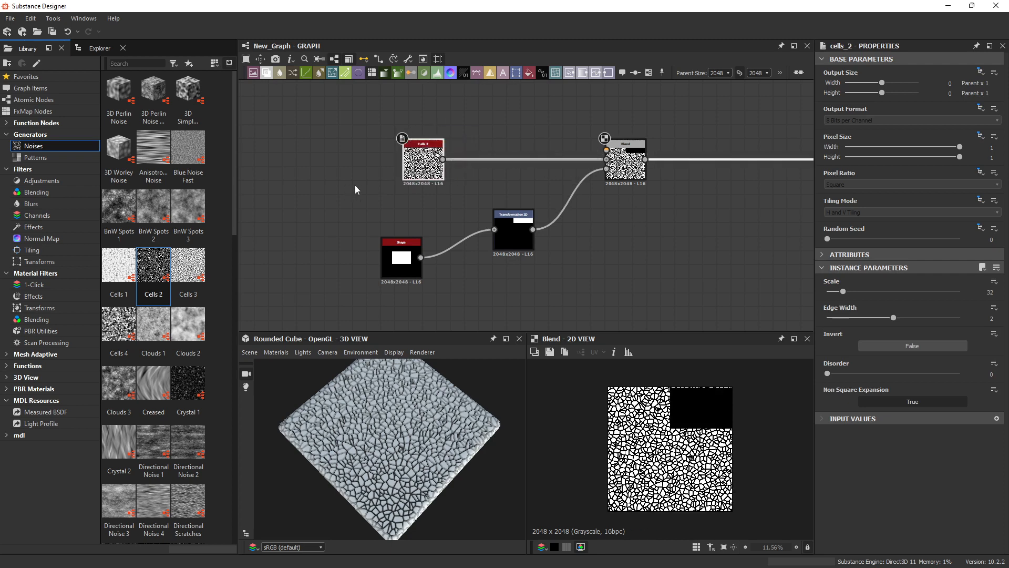
{"action": "middle_click_drag", "start_coordinate": [600, 180], "coordinate": [259, 234]}
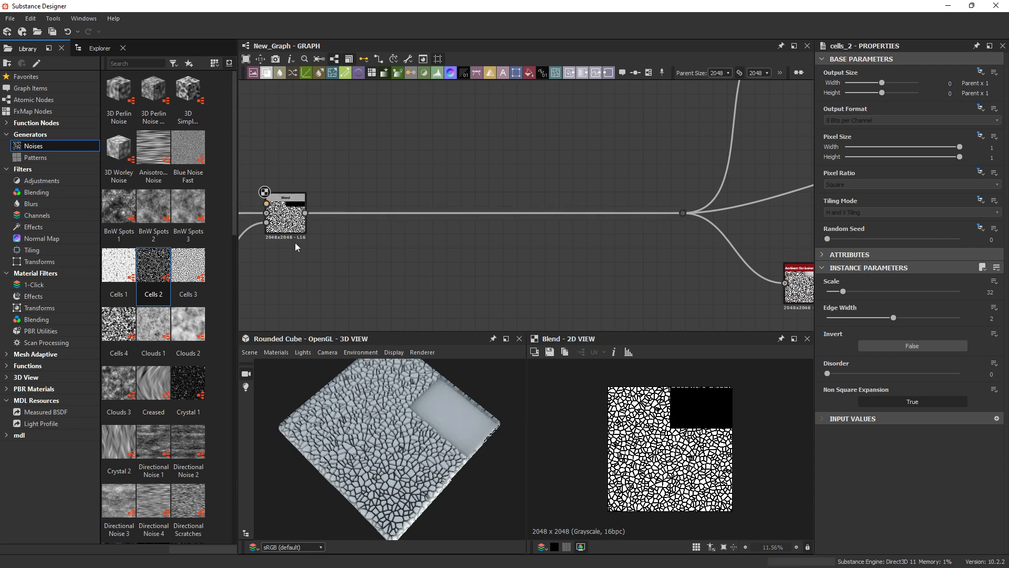
{"action": "middle_click_drag", "start_coordinate": [295, 241], "coordinate": [530, 228]}
{"action": "left_click_drag", "start_coordinate": [393, 477], "coordinate": [434, 431]}
{"action": "middle_click_drag", "start_coordinate": [402, 212], "coordinate": [439, 259]}
{"action": "middle_click_drag", "start_coordinate": [460, 222], "coordinate": [543, 216]}
Step: Add a Tile Random pattern as the Blend node's foreground and inspect the tiled area on the cube
{"action": "left_click", "coordinate": [54, 157]}
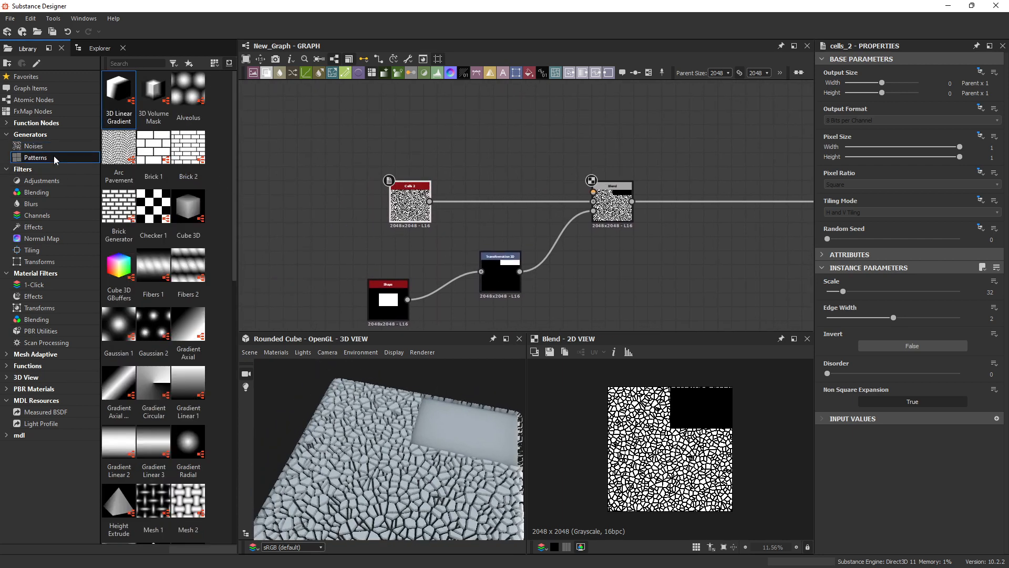
{"action": "scroll", "coordinate": [200, 360], "scroll_direction": "down", "scroll_amount": 10}
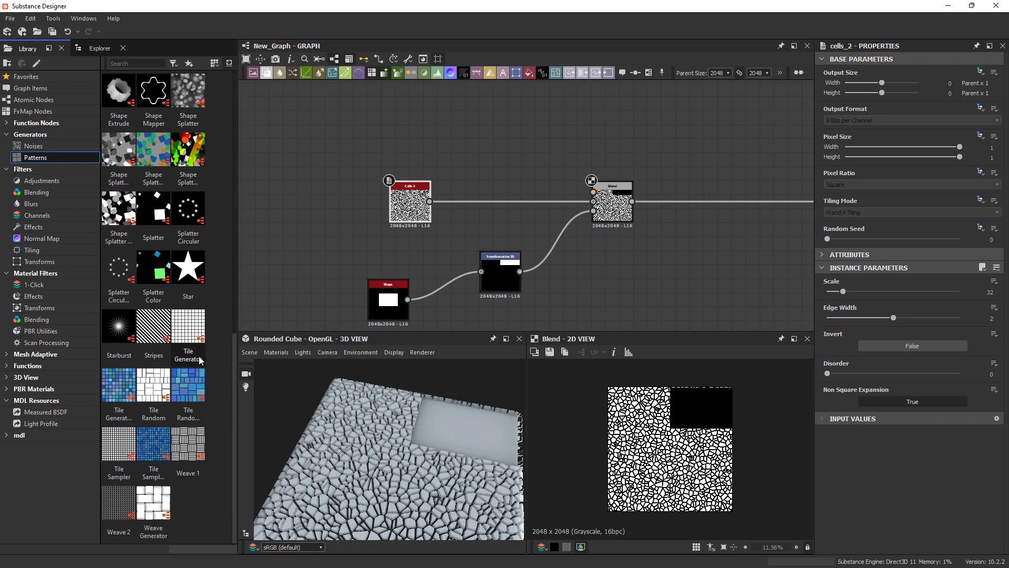
{"action": "left_click_drag", "start_coordinate": [156, 387], "coordinate": [594, 192]}
{"action": "left_click", "coordinate": [613, 205]}
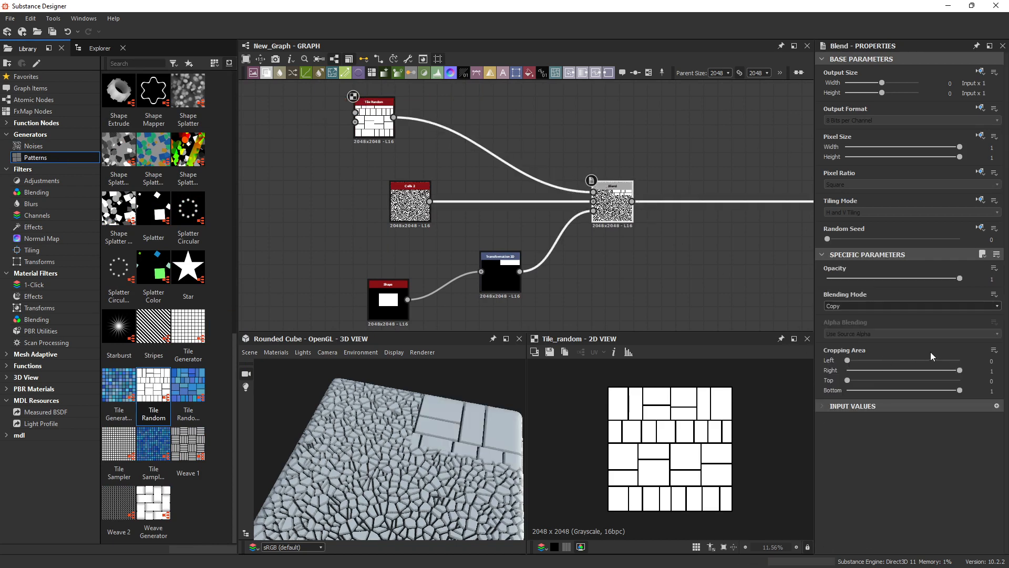
{"action": "left_click_drag", "start_coordinate": [419, 452], "coordinate": [402, 418]}
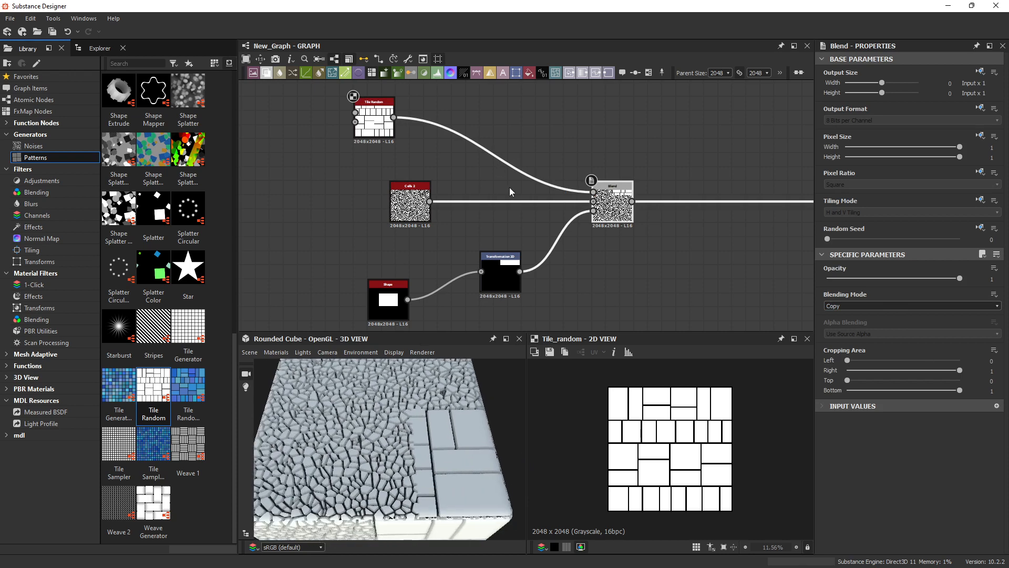
Step: Add a bitmap node below the Transformation 2D node using mask.png from the Desktop as a linked resource
{"action": "middle_click_drag", "start_coordinate": [579, 249], "coordinate": [644, 188]}
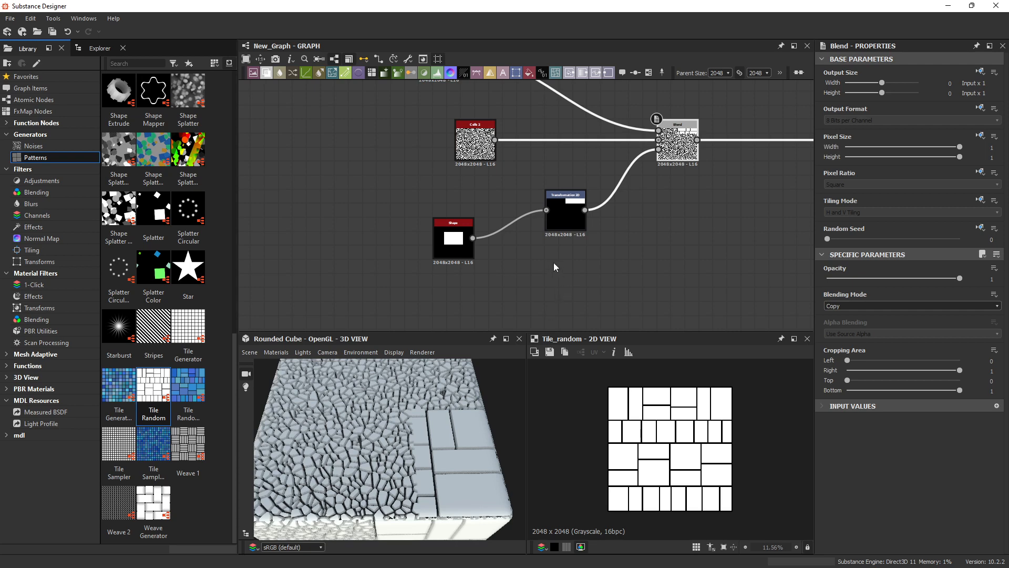
{"action": "middle_click_drag", "start_coordinate": [554, 266], "coordinate": [547, 205]}
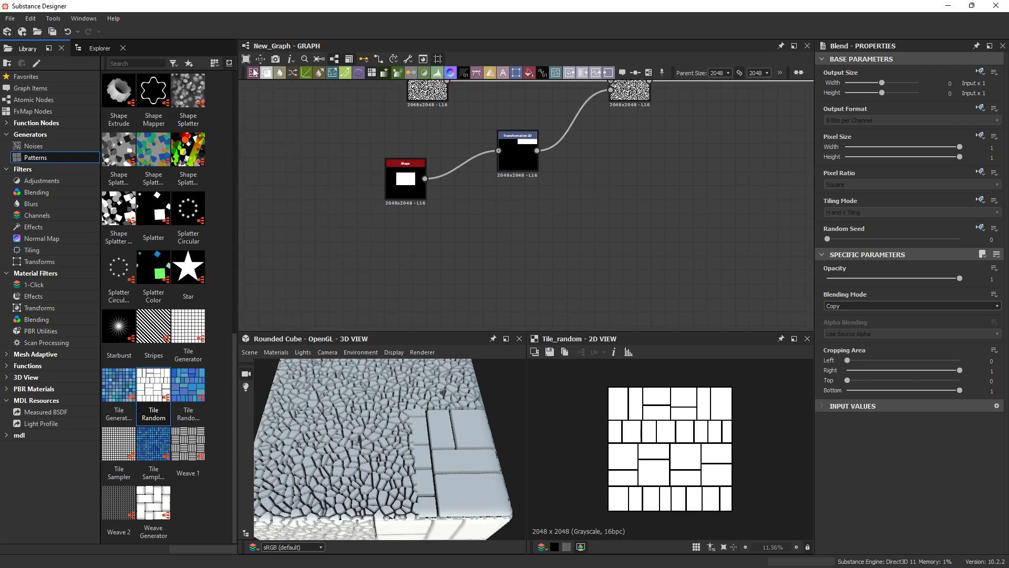
{"action": "left_click", "coordinate": [253, 72]}
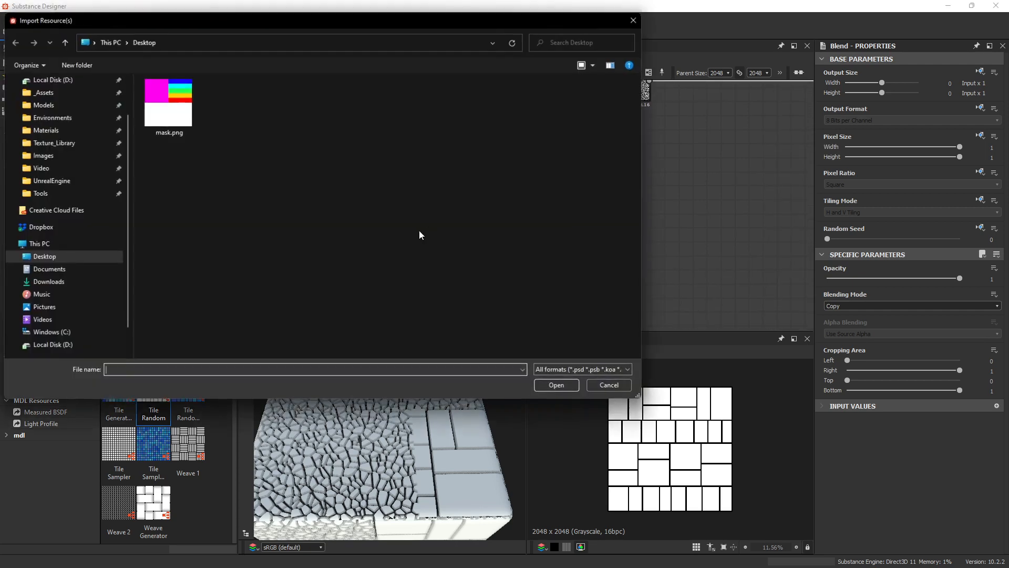
{"action": "left_click", "coordinate": [180, 107]}
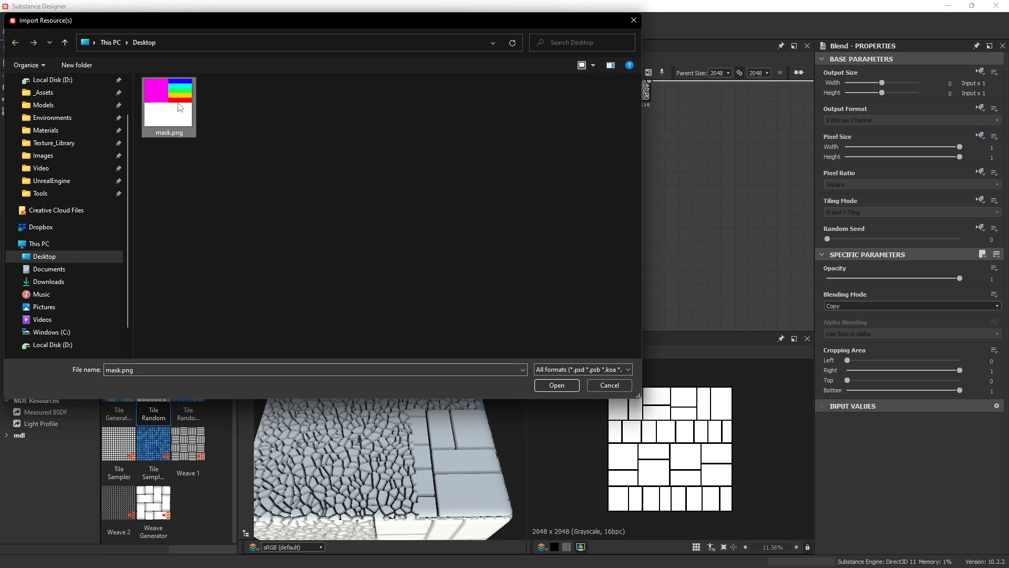
{"action": "double_click", "coordinate": [180, 107]}
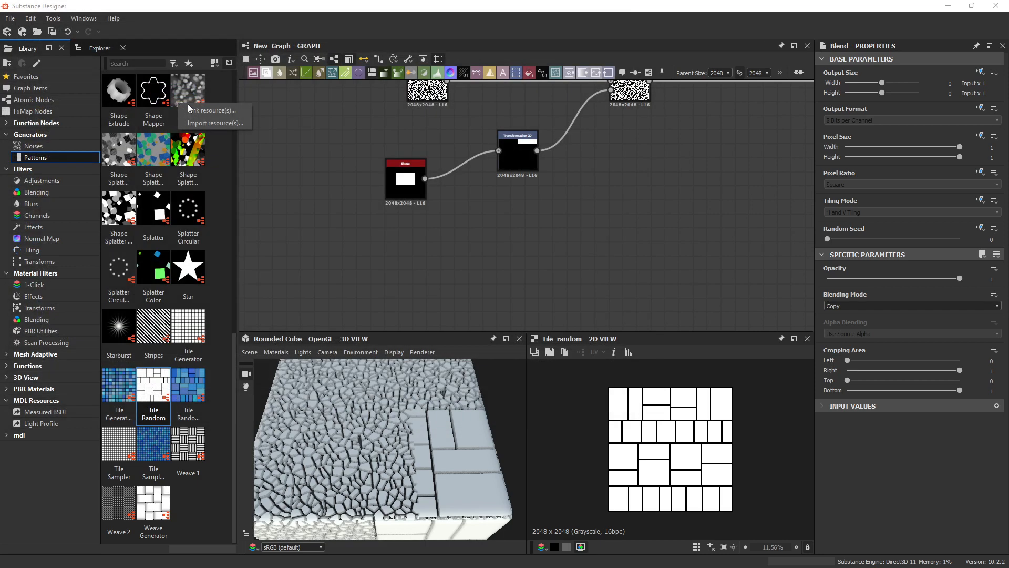
{"action": "left_click", "coordinate": [226, 110]}
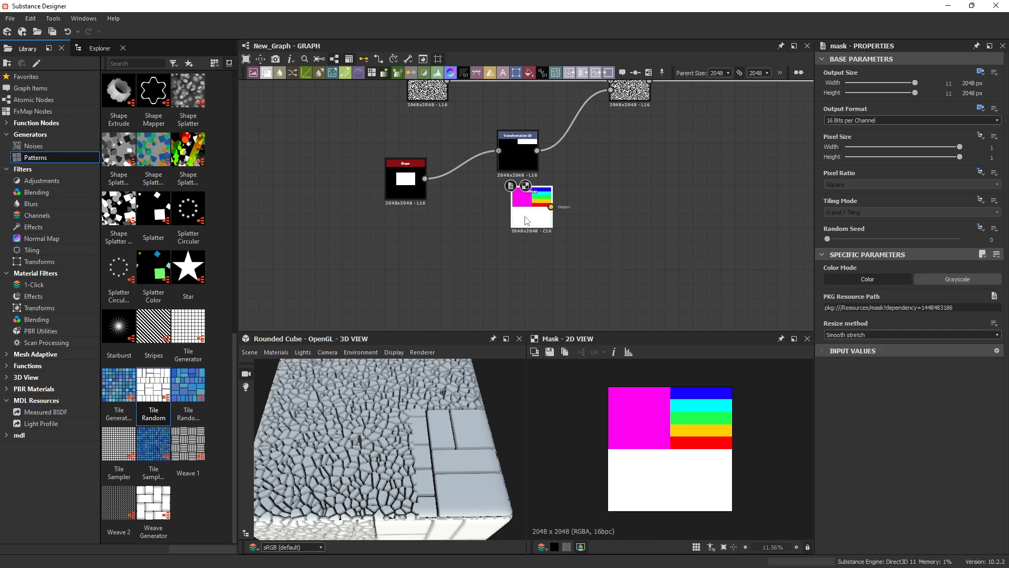
Step: Move the color mask bitmap node directly below the Shape node
{"action": "left_click_drag", "start_coordinate": [528, 220], "coordinate": [373, 266]}
{"action": "scroll", "coordinate": [549, 232], "scroll_direction": "up", "scroll_amount": 2}
{"action": "scroll", "coordinate": [545, 220], "scroll_direction": "down", "scroll_amount": 1}
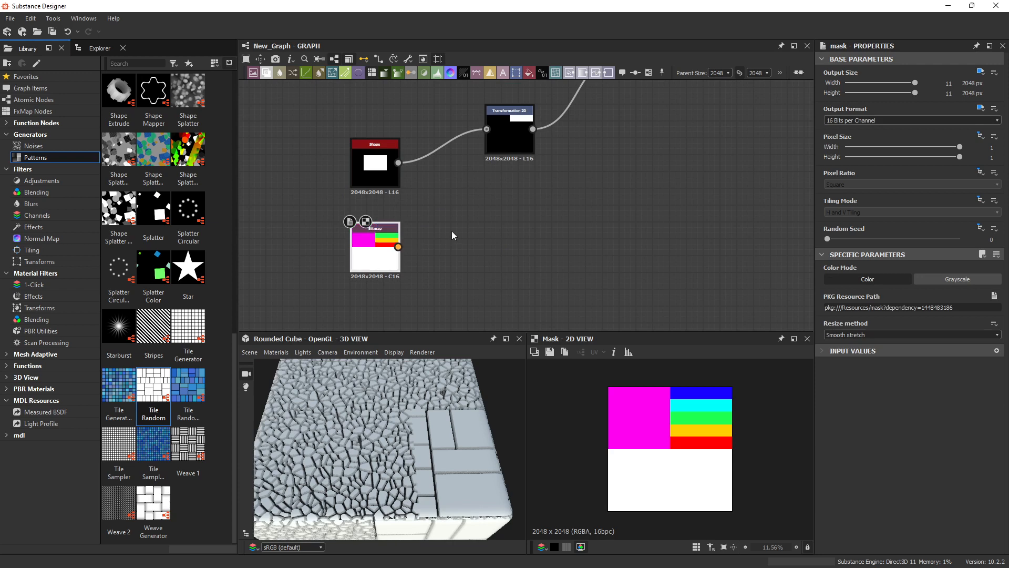
Step: Delete the Shape and Transformation 2D nodes that feed the Blend node's opacity mask
{"action": "middle_click_drag", "start_coordinate": [485, 223], "coordinate": [414, 295]}
{"action": "scroll", "coordinate": [427, 258], "scroll_direction": "down", "scroll_amount": 1}
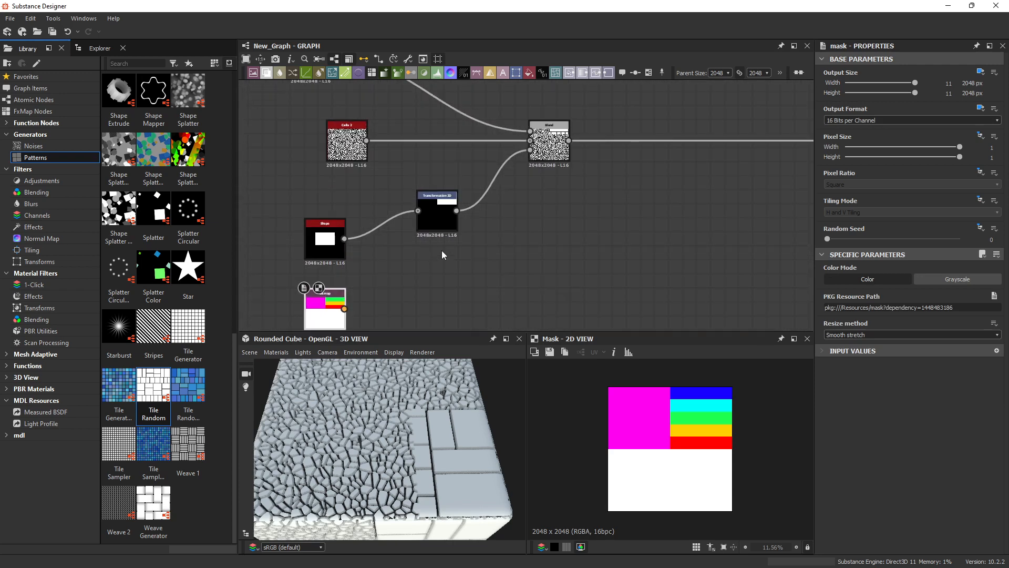
{"action": "left_click", "coordinate": [326, 242]}
{"action": "key", "text": "Delete"}
{"action": "left_click", "coordinate": [436, 218]}
{"action": "key", "text": "Delete"}
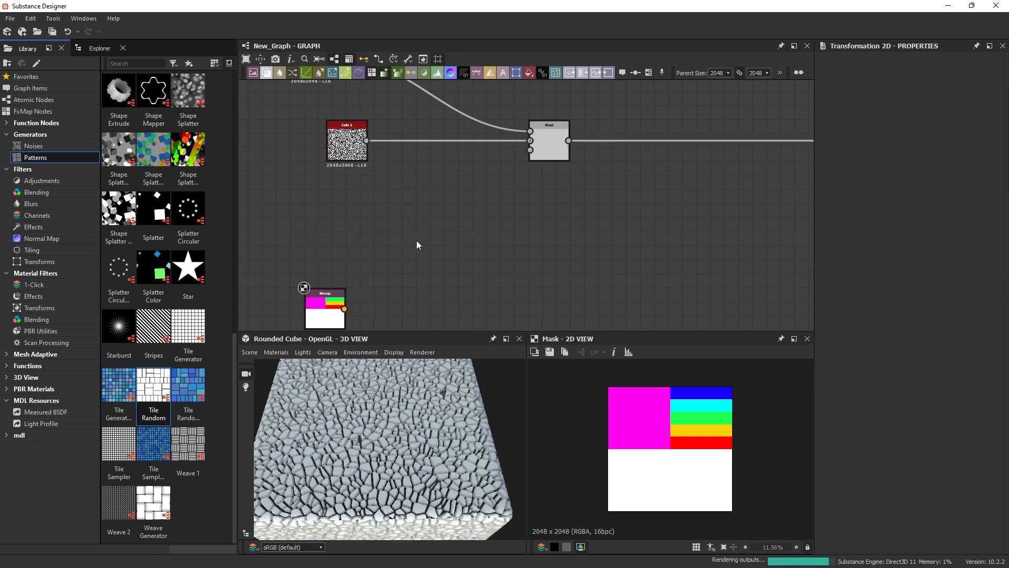
Step: Shift the Tile Random, Cells 2 and Blend nodes away from the dot node and bring the bitmap node back below them
{"action": "middle_click_drag", "start_coordinate": [528, 224], "coordinate": [541, 182]}
{"action": "scroll", "coordinate": [541, 182], "scroll_direction": "down", "scroll_amount": 2}
{"action": "left_click_drag", "start_coordinate": [311, 179], "coordinate": [562, 117]}
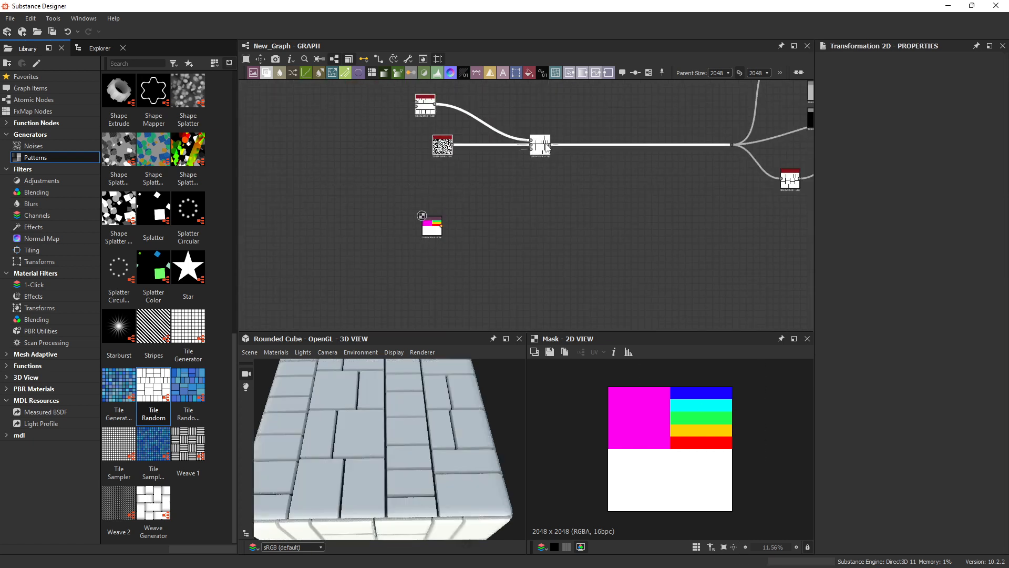
{"action": "left_click_drag", "start_coordinate": [541, 151], "coordinate": [298, 151]}
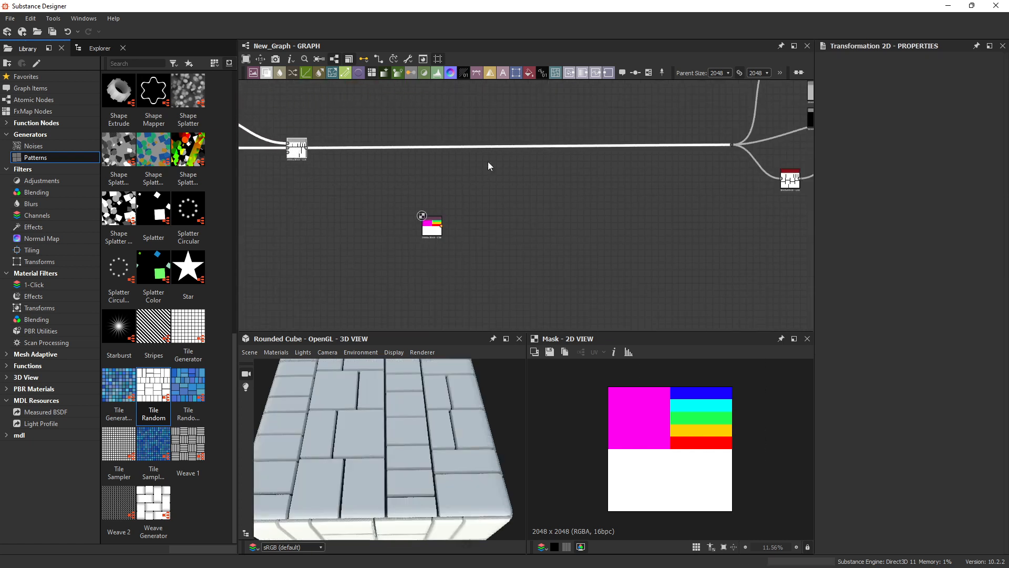
{"action": "middle_click_drag", "start_coordinate": [468, 205], "coordinate": [594, 183]}
{"action": "left_click_drag", "start_coordinate": [559, 210], "coordinate": [316, 241]}
{"action": "scroll", "coordinate": [322, 239], "scroll_direction": "up", "scroll_amount": 5}
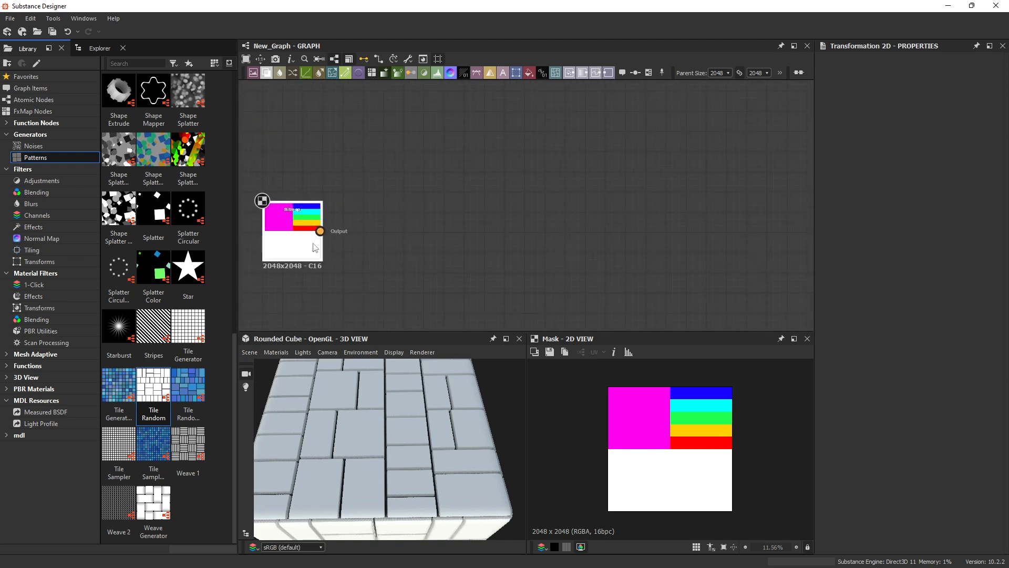
Step: Add a Color to Mask node fed by the bitmap output and place it above the bitmap
{"action": "left_click", "coordinate": [310, 245]}
{"action": "left_click_drag", "start_coordinate": [309, 247], "coordinate": [433, 144]}
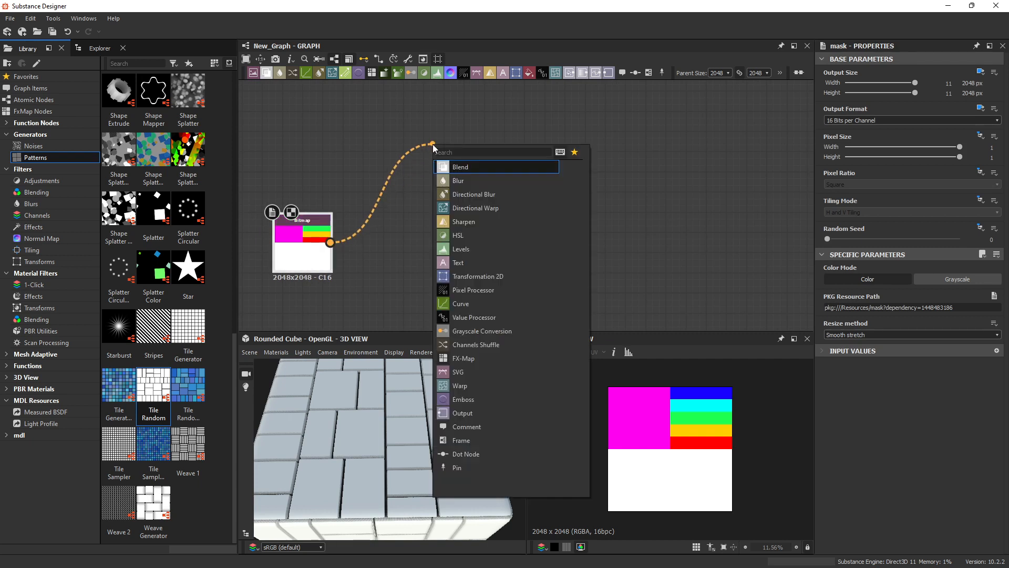
{"action": "type", "text": "mas"}
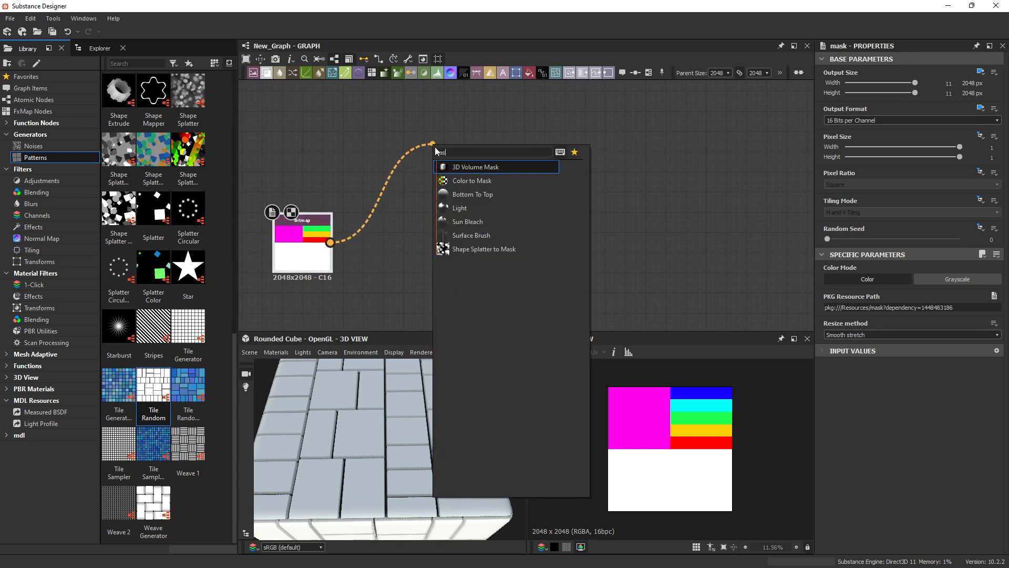
{"action": "left_click", "coordinate": [467, 182]}
{"action": "left_click_drag", "start_coordinate": [455, 156], "coordinate": [436, 136]}
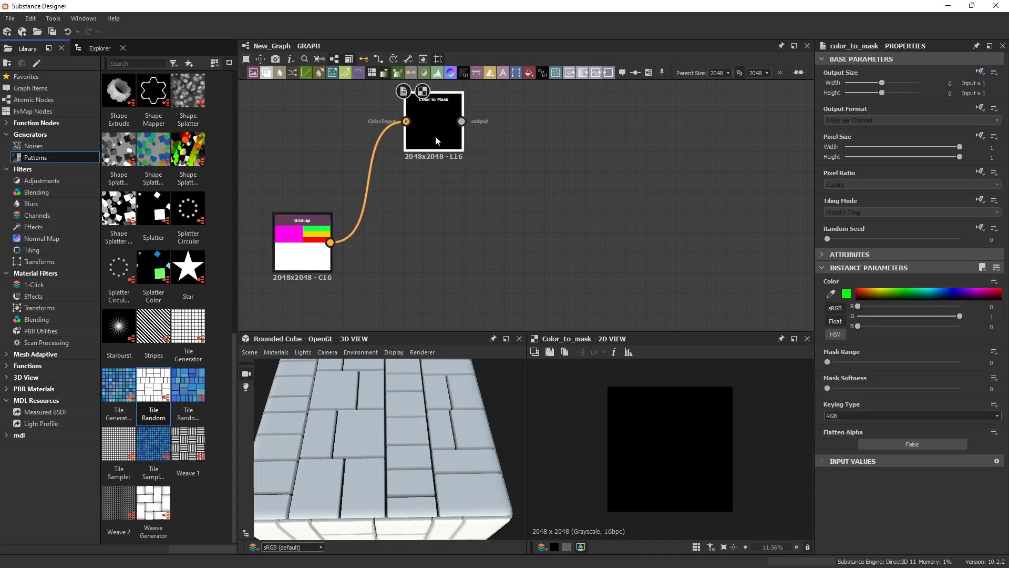
Step: Connect the Color to Mask output to the Blend node's opacity input
{"action": "scroll", "coordinate": [432, 147], "scroll_direction": "down", "scroll_amount": 3}
{"action": "middle_click_drag", "start_coordinate": [518, 109], "coordinate": [487, 256]}
{"action": "scroll", "coordinate": [487, 260], "scroll_direction": "down", "scroll_amount": 2}
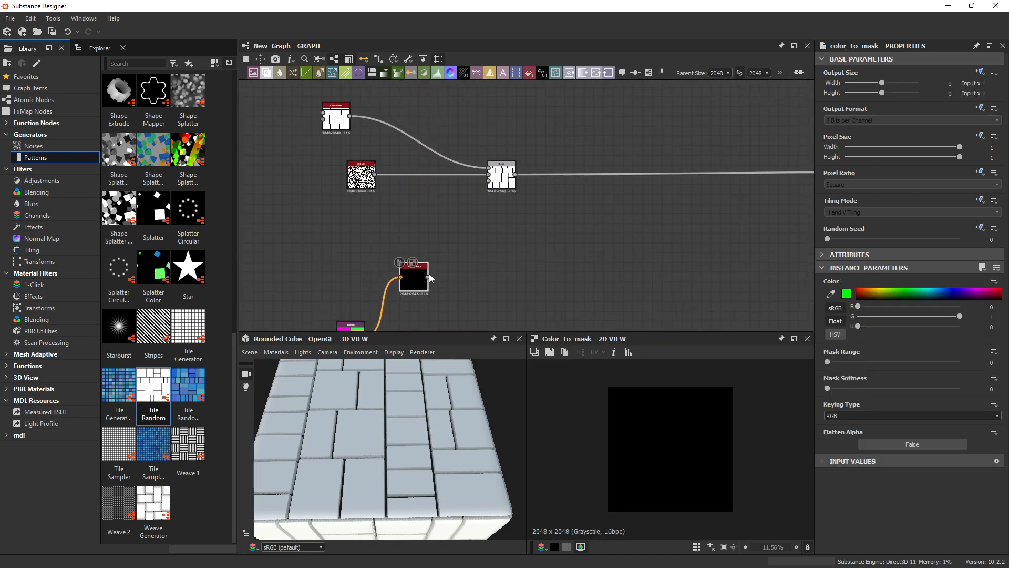
{"action": "left_click_drag", "start_coordinate": [429, 275], "coordinate": [490, 183]}
{"action": "middle_click_drag", "start_coordinate": [406, 300], "coordinate": [509, 178]}
{"action": "scroll", "coordinate": [465, 224], "scroll_direction": "up", "scroll_amount": 3}
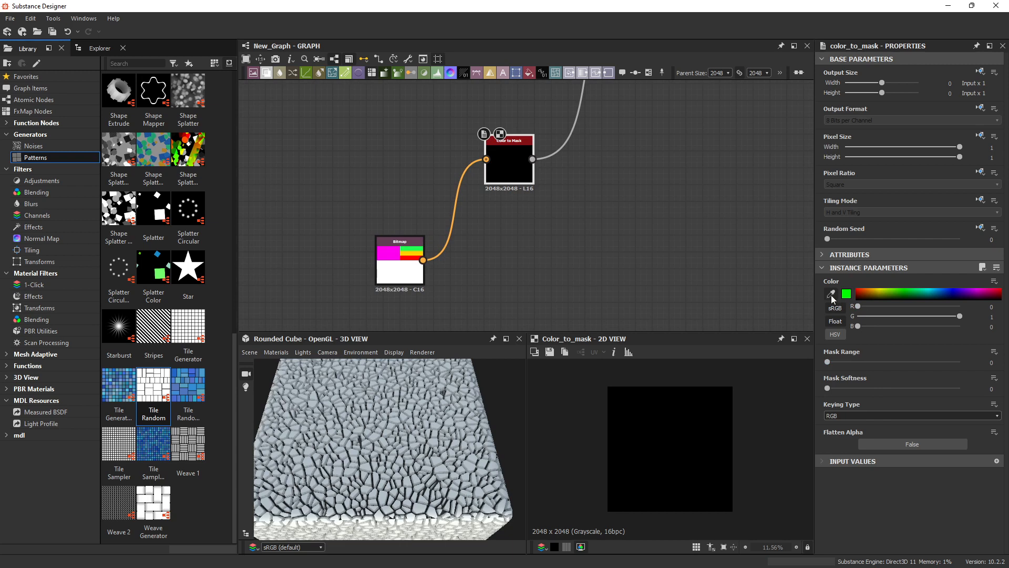
Step: Show the bitmap in the 2D view and sample its magenta area as the Color to Mask color
{"action": "left_click", "coordinate": [409, 279]}
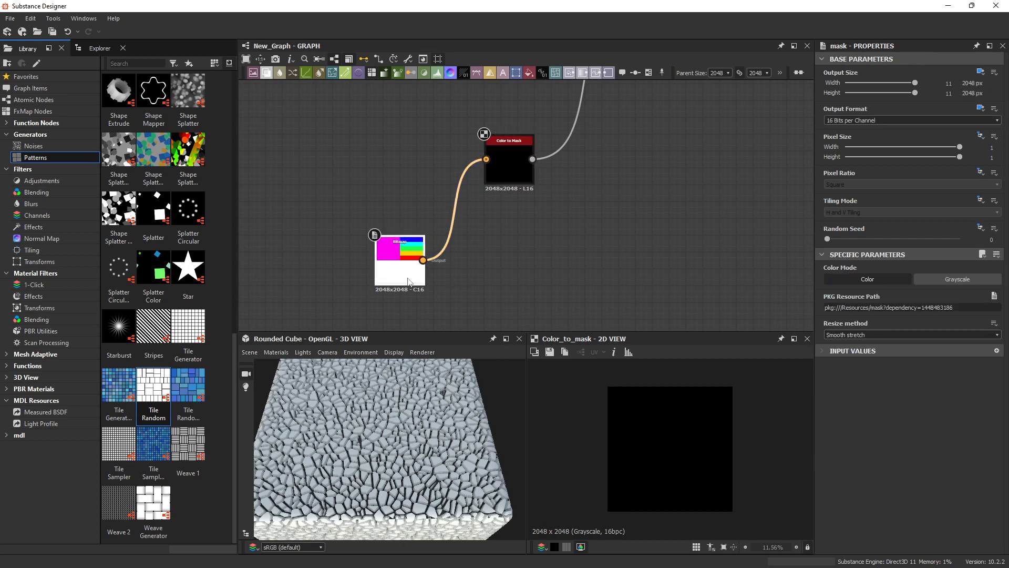
{"action": "double_click", "coordinate": [399, 270]}
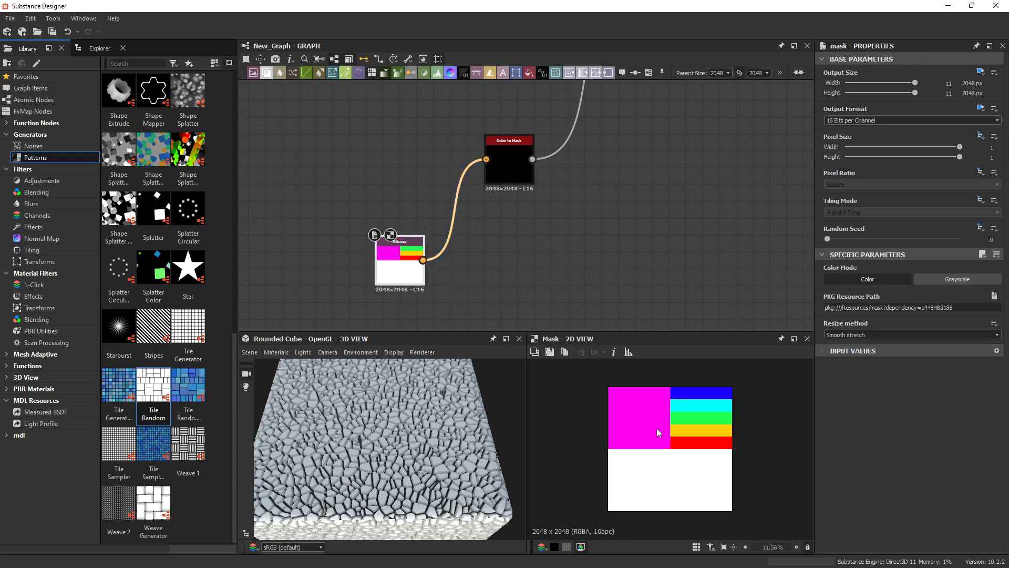
{"action": "scroll", "coordinate": [657, 428], "scroll_direction": "up", "scroll_amount": 3}
{"action": "middle_click_drag", "start_coordinate": [666, 411], "coordinate": [668, 440]}
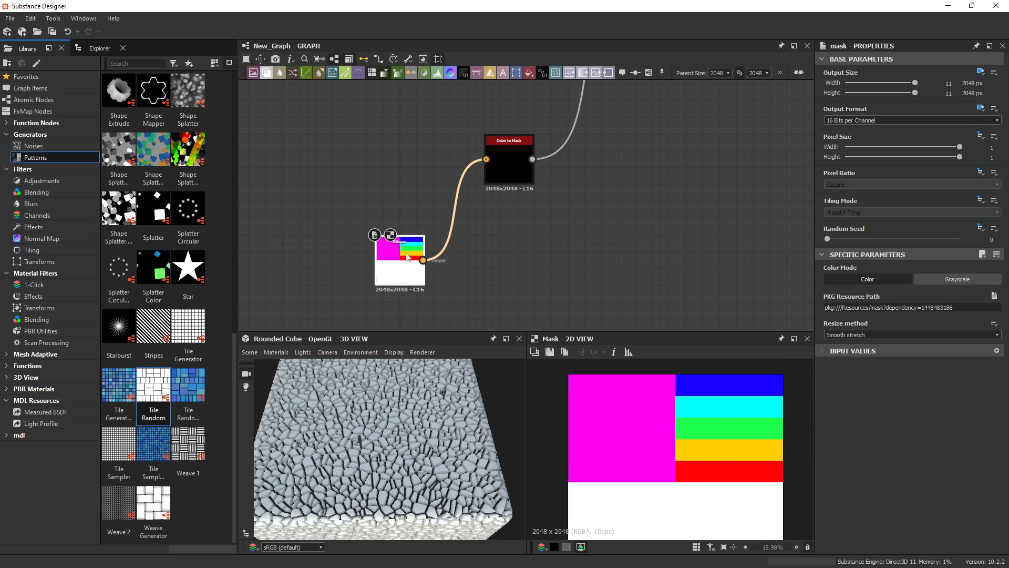
{"action": "left_click", "coordinate": [509, 167]}
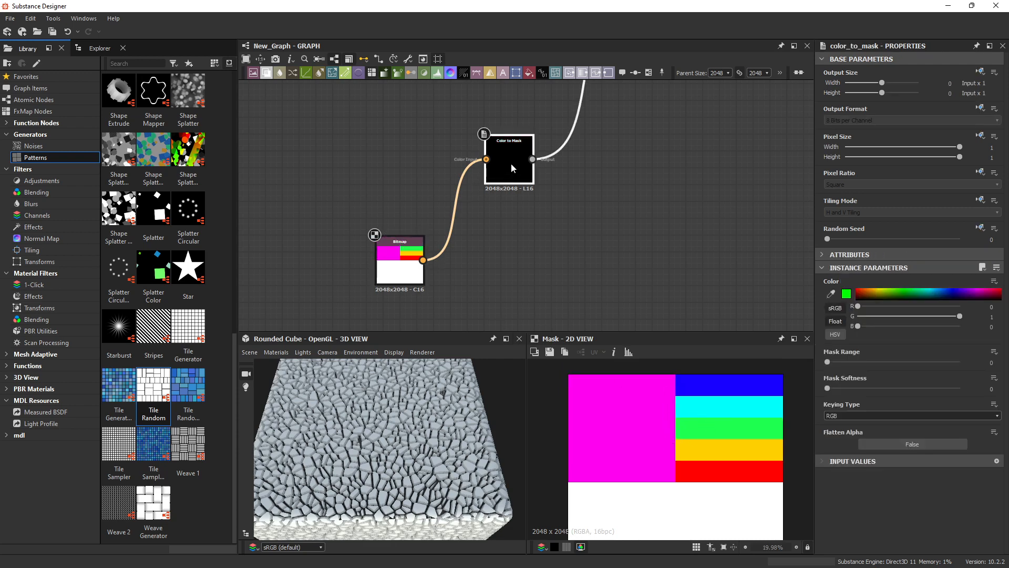
{"action": "left_click", "coordinate": [832, 295]}
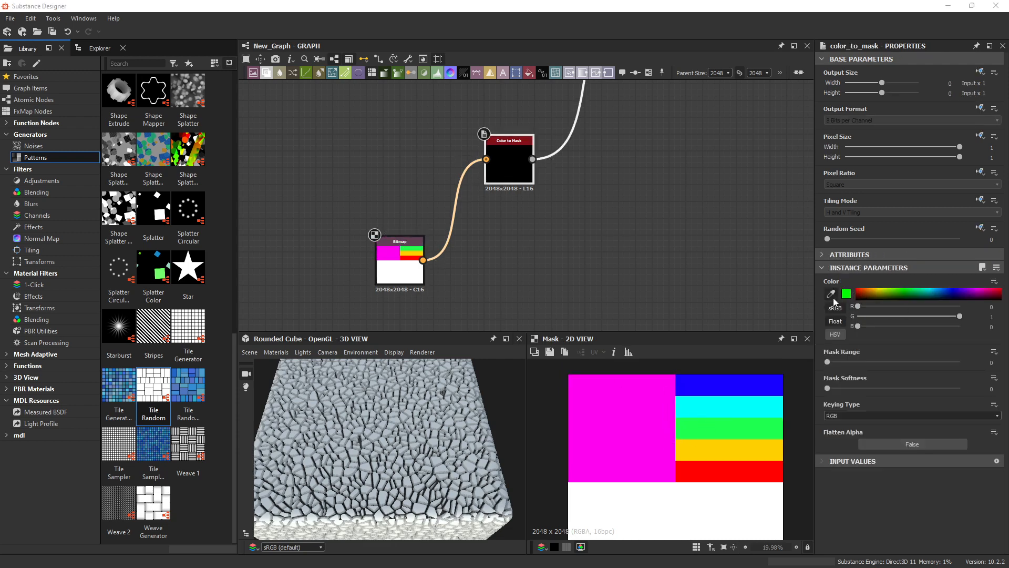
{"action": "left_click", "coordinate": [629, 420]}
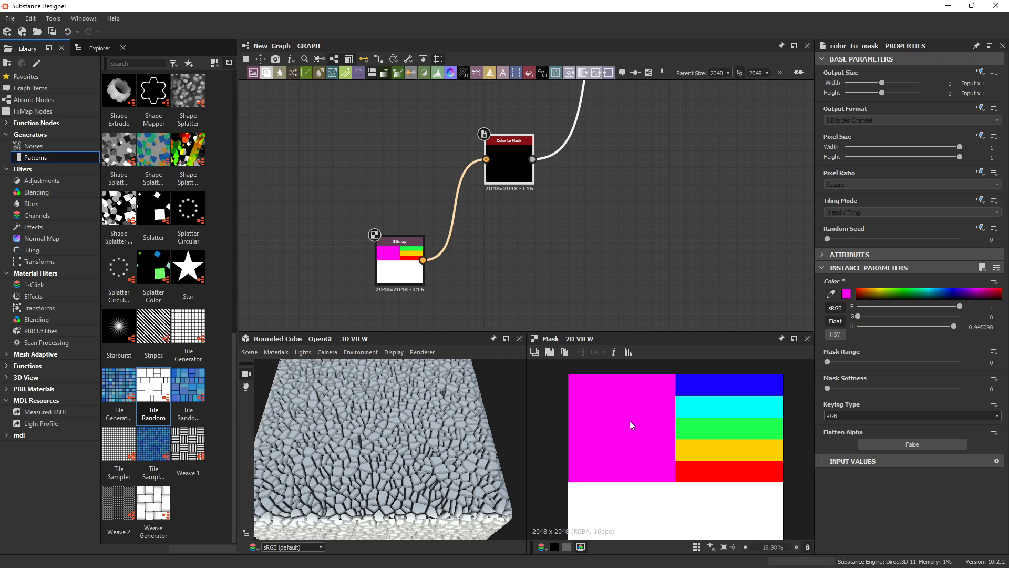
Step: Set the Color to Mask node's Mask Range to 0.36 and its Mask Softness to 0.25
{"action": "left_click", "coordinate": [839, 362]}
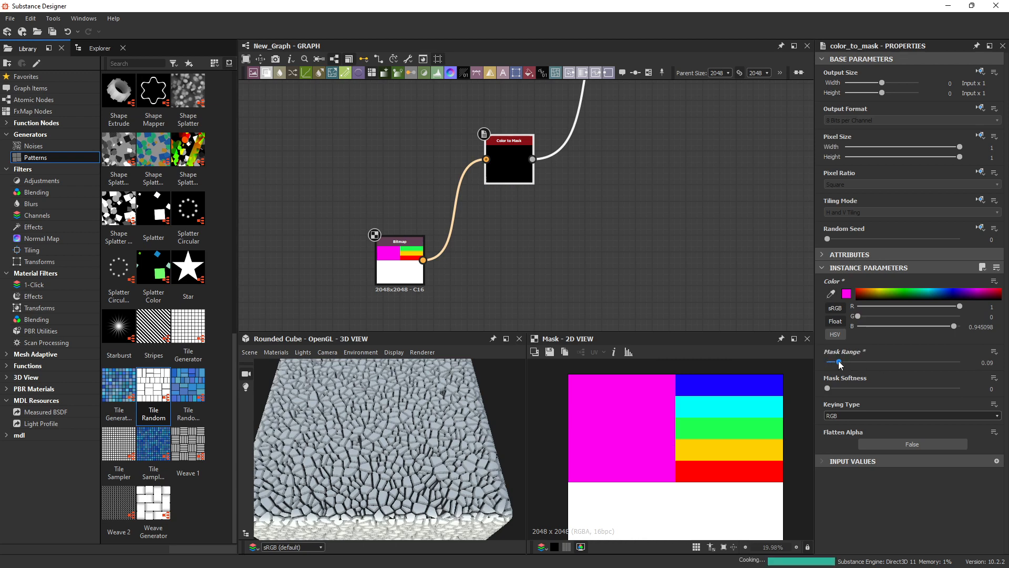
{"action": "left_click", "coordinate": [876, 388]}
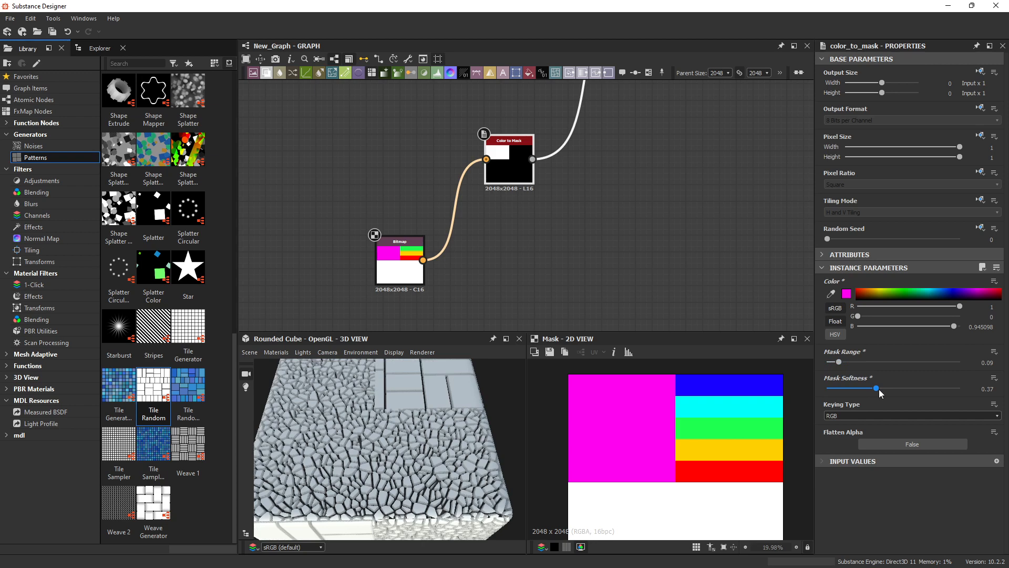
{"action": "left_click", "coordinate": [882, 362]}
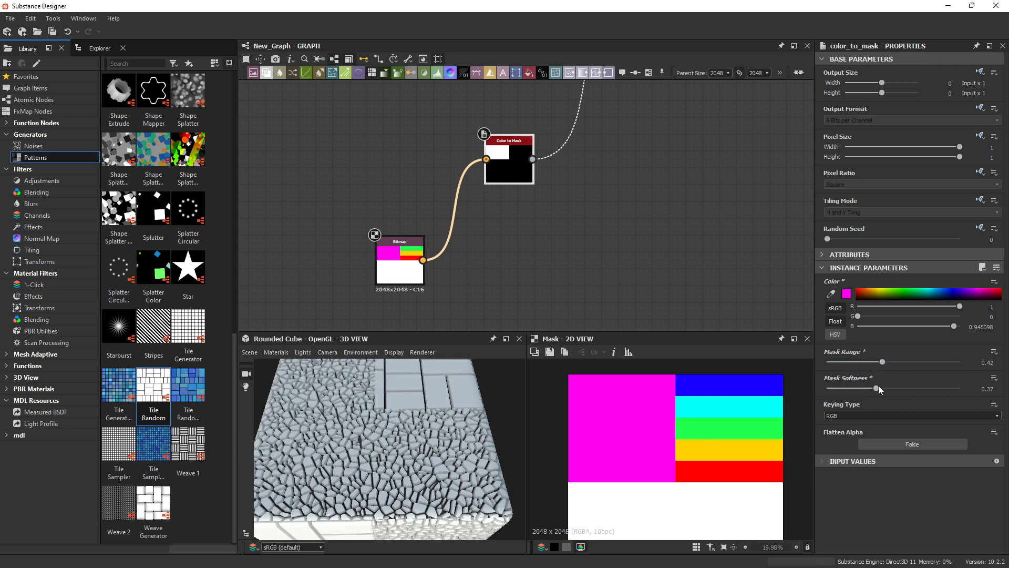
{"action": "left_click", "coordinate": [909, 388]}
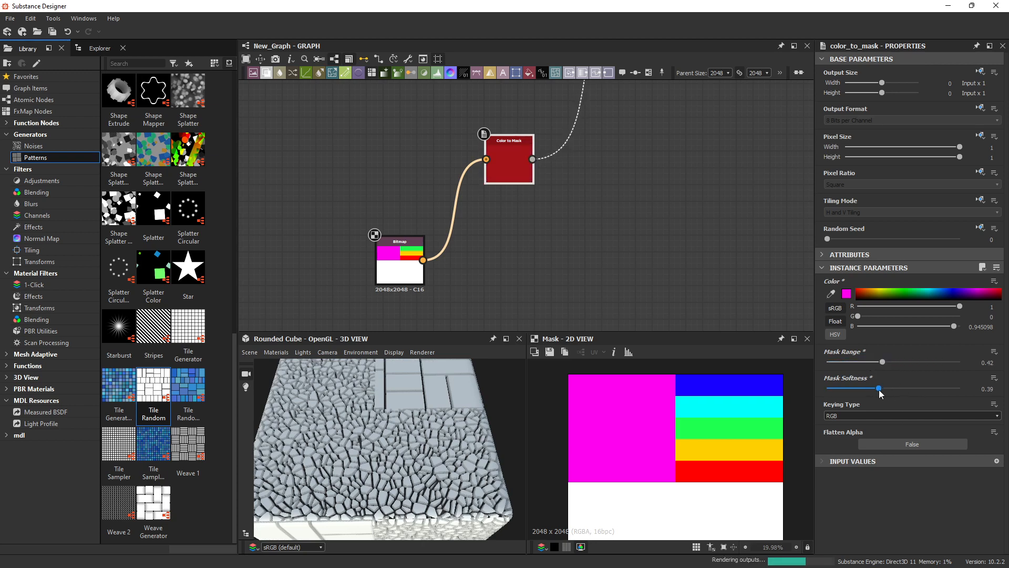
{"action": "left_click", "coordinate": [862, 388]}
{"action": "left_click_drag", "start_coordinate": [858, 390], "coordinate": [860, 389]}
{"action": "left_click", "coordinate": [875, 362]}
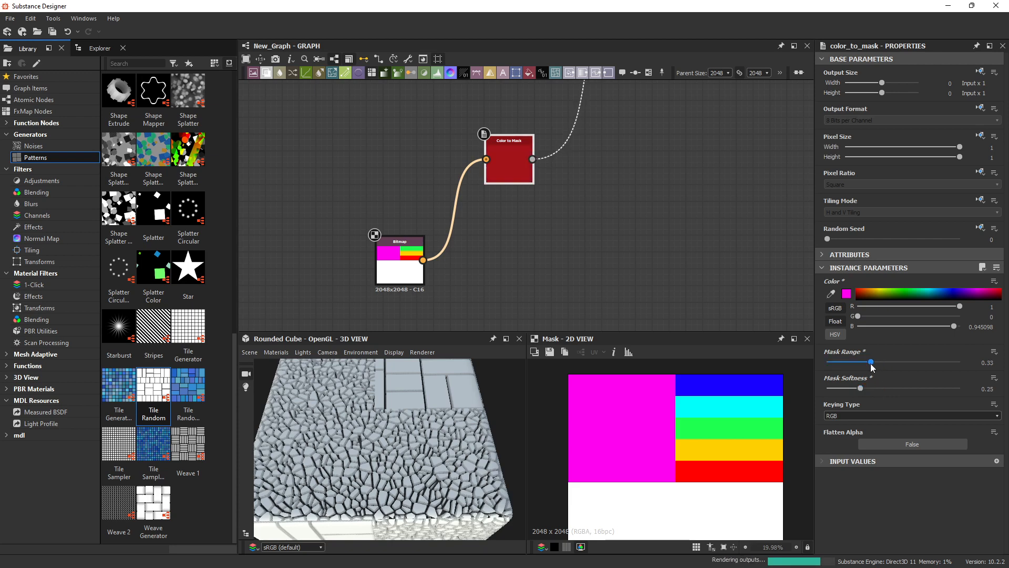
Step: Replace the Cells 2 node with a Uniform Color node as the Blend node's background
{"action": "scroll", "coordinate": [574, 177], "scroll_direction": "down", "scroll_amount": 4}
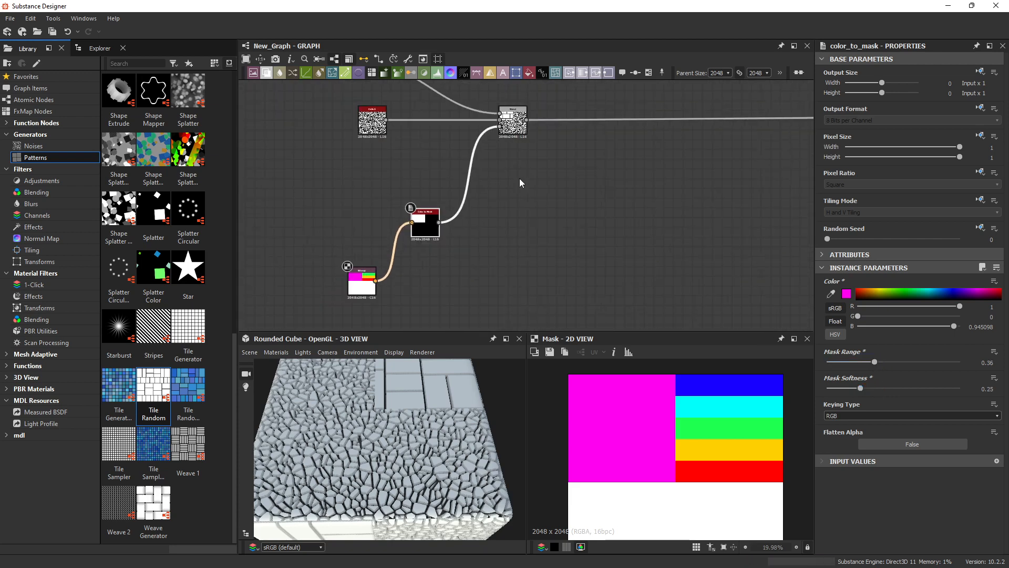
{"action": "middle_click_drag", "start_coordinate": [519, 178], "coordinate": [508, 236]}
{"action": "scroll", "coordinate": [462, 205], "scroll_direction": "down", "scroll_amount": 2}
{"action": "scroll", "coordinate": [484, 203], "scroll_direction": "up", "scroll_amount": 2}
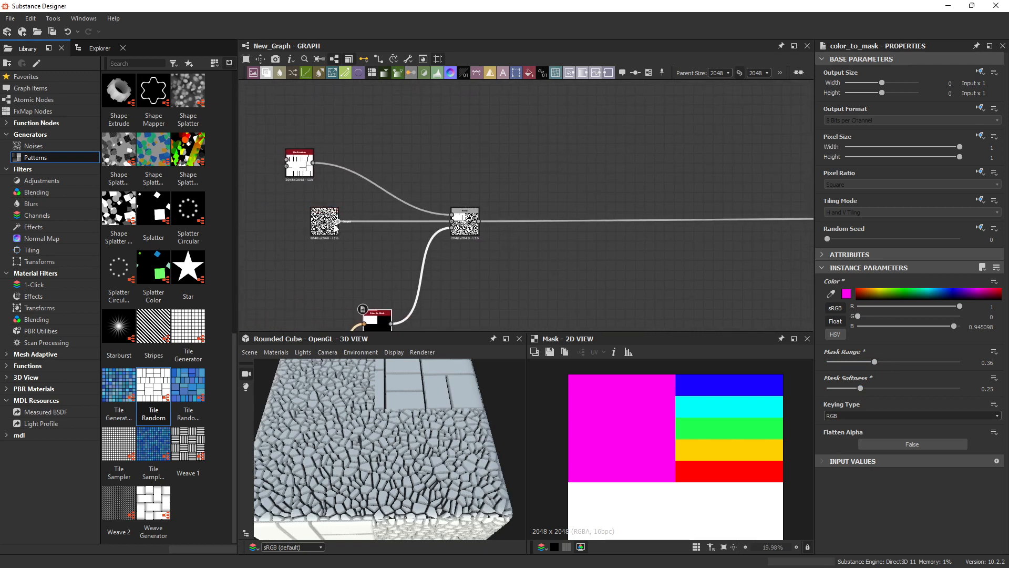
{"action": "left_click", "coordinate": [322, 231]}
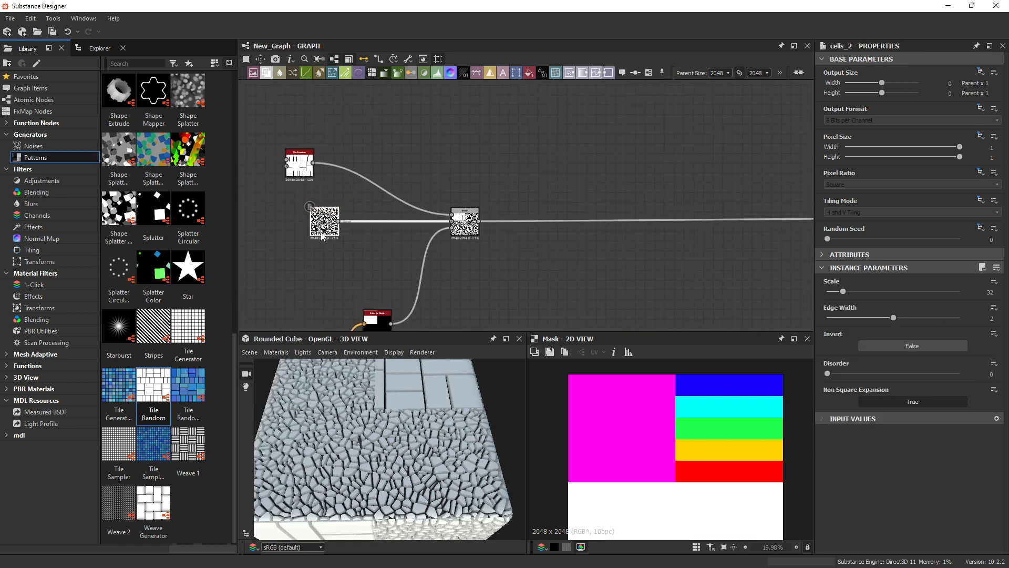
{"action": "key", "text": "Delete"}
{"action": "left_click", "coordinate": [507, 73]}
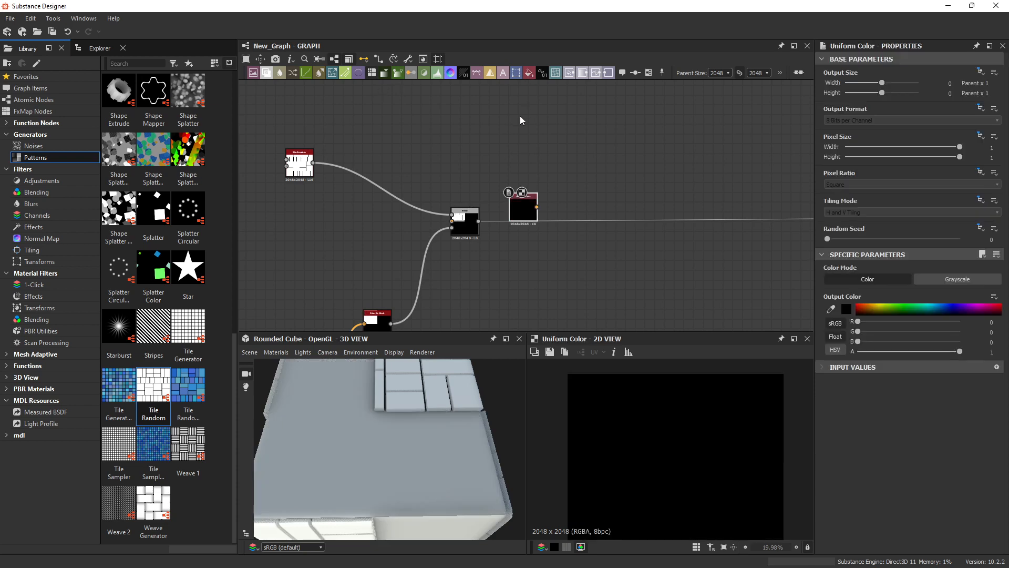
{"action": "left_click_drag", "start_coordinate": [528, 211], "coordinate": [452, 226]}
{"action": "left_click_drag", "start_coordinate": [299, 239], "coordinate": [284, 239]}
Step: Switch the Uniform Color node to Grayscale mode and align the Blend node with it
{"action": "left_click", "coordinate": [462, 219]}
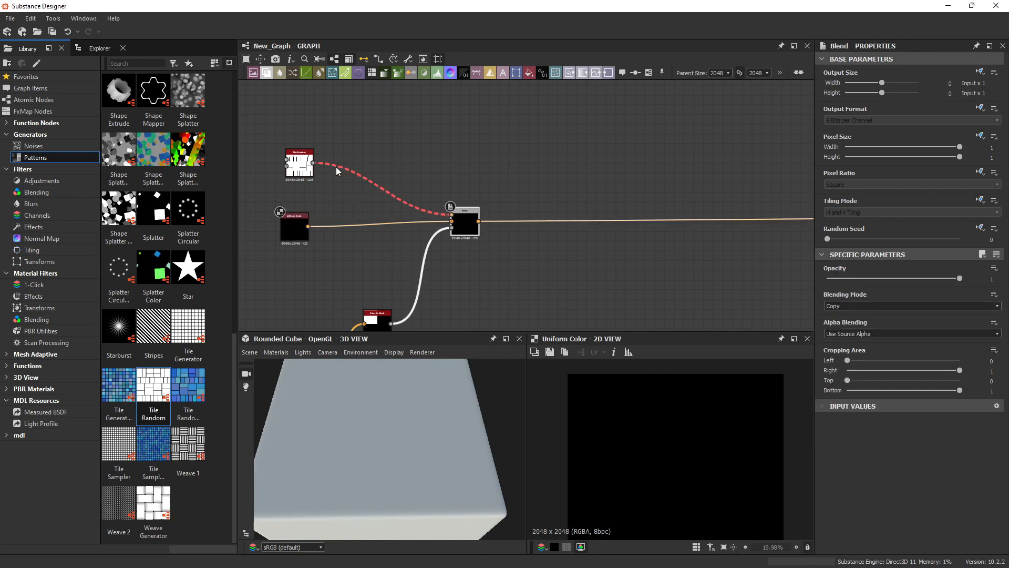
{"action": "left_click", "coordinate": [299, 165]}
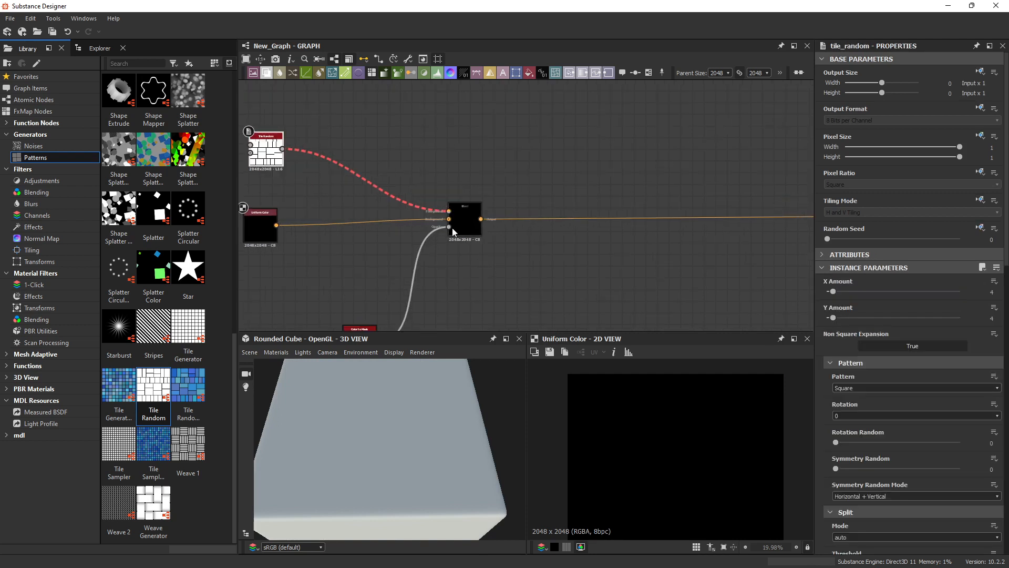
{"action": "middle_click_drag", "start_coordinate": [452, 228], "coordinate": [588, 228]}
{"action": "scroll", "coordinate": [587, 228], "scroll_direction": "up", "scroll_amount": 2}
{"action": "scroll", "coordinate": [595, 262], "scroll_direction": "up", "scroll_amount": 2}
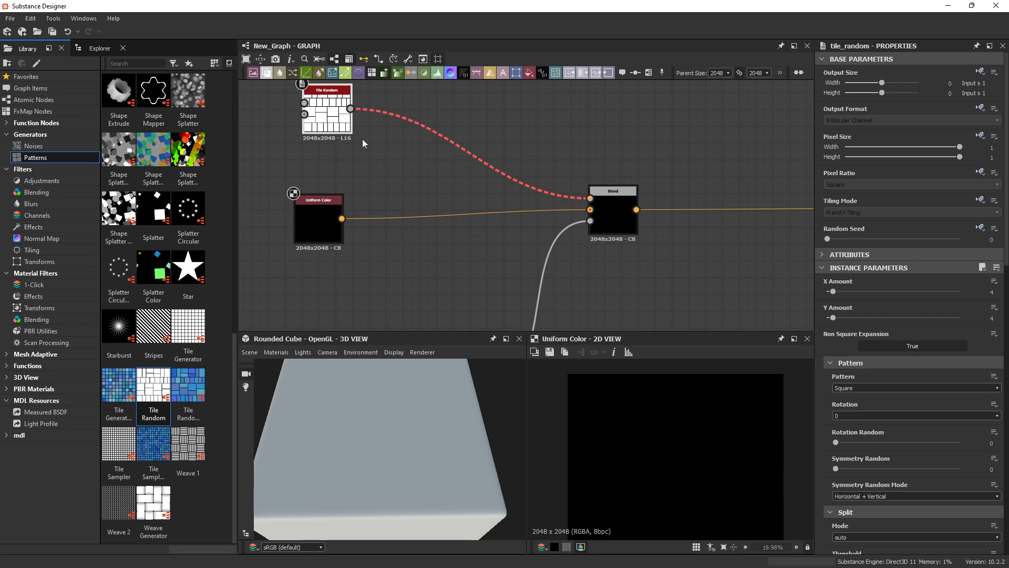
{"action": "left_click", "coordinate": [318, 223]}
{"action": "left_click", "coordinate": [947, 280]}
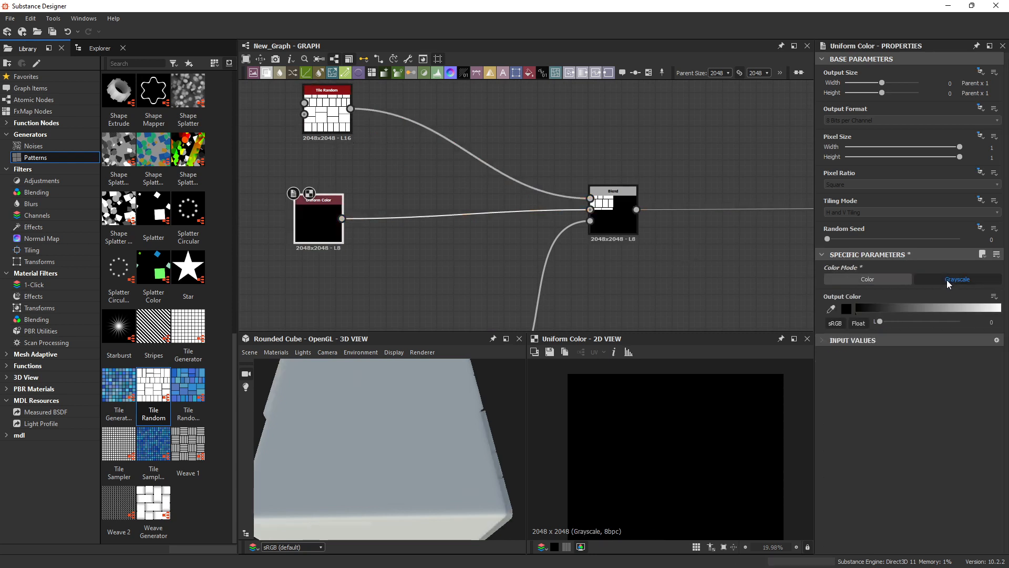
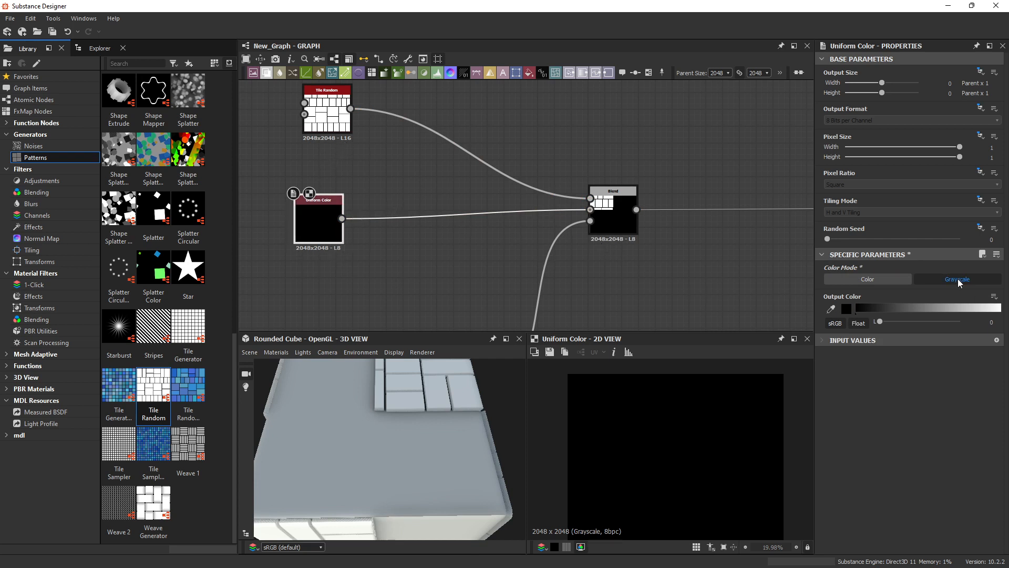
{"action": "mouse_move", "coordinate": [607, 205]}
{"action": "left_mouse_down"}
{"action": "mouse_move", "coordinate": [614, 199]}
{"action": "mouse_move", "coordinate": [606, 214]}
{"action": "left_mouse_up"}
{"action": "left_click", "coordinate": [296, 226]}
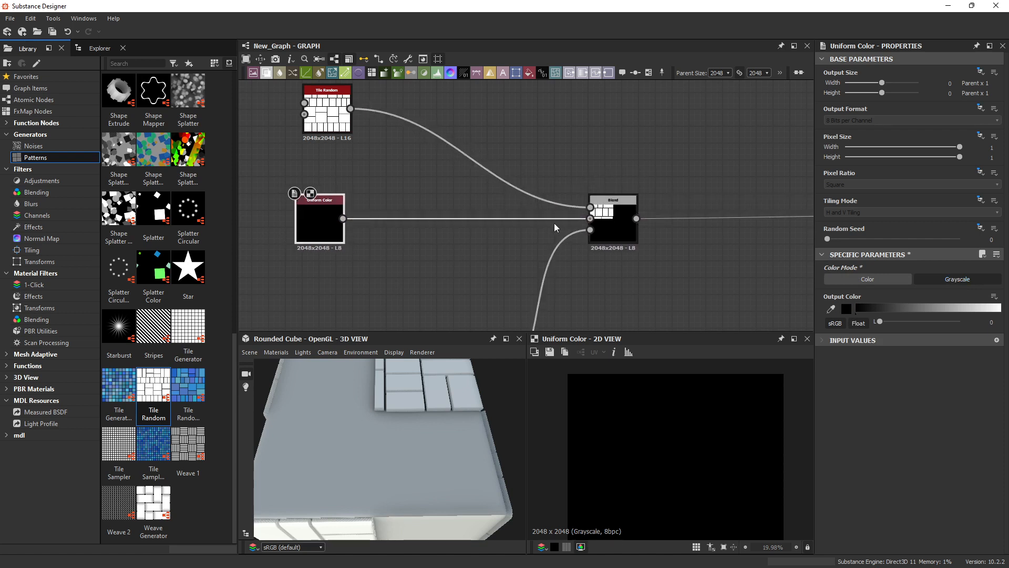
Step: Examine the graph from the Tile Random pattern and Blend node through to the material output nodes
{"action": "middle_click_drag", "start_coordinate": [507, 158], "coordinate": [461, 174]}
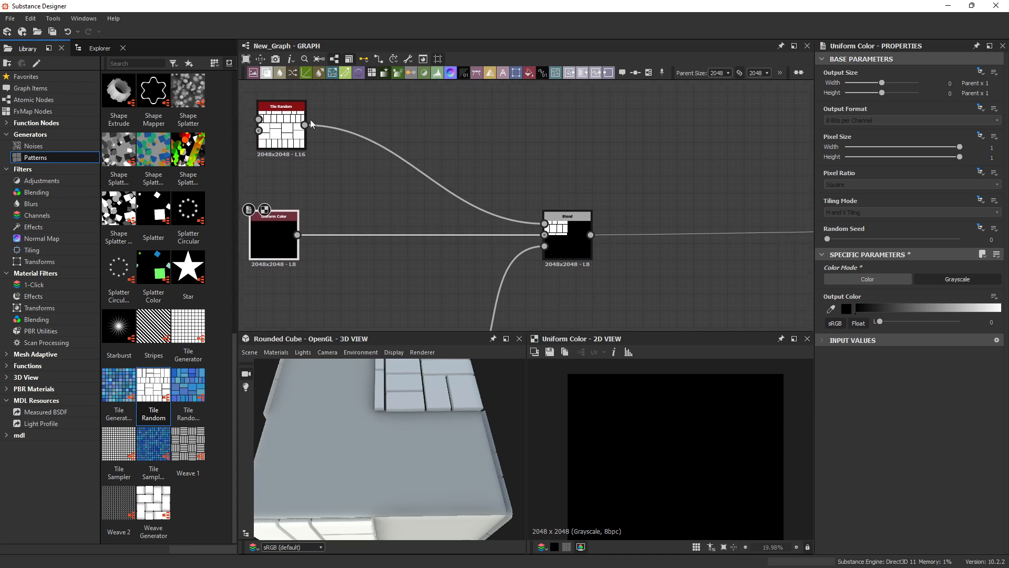
{"action": "left_click", "coordinate": [278, 138]}
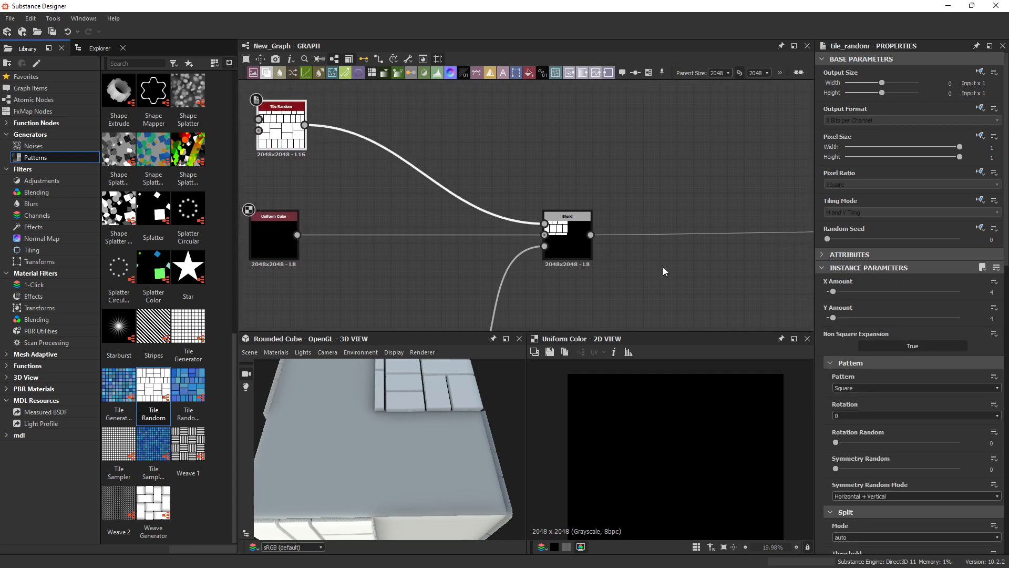
{"action": "middle_click_drag", "start_coordinate": [663, 266], "coordinate": [618, 261]}
{"action": "middle_click_drag", "start_coordinate": [710, 235], "coordinate": [256, 206]}
{"action": "scroll", "coordinate": [474, 266], "scroll_direction": "down", "scroll_amount": 3}
{"action": "middle_click_drag", "start_coordinate": [770, 262], "coordinate": [542, 258]}
{"action": "scroll", "coordinate": [545, 261], "scroll_direction": "up", "scroll_amount": 1}
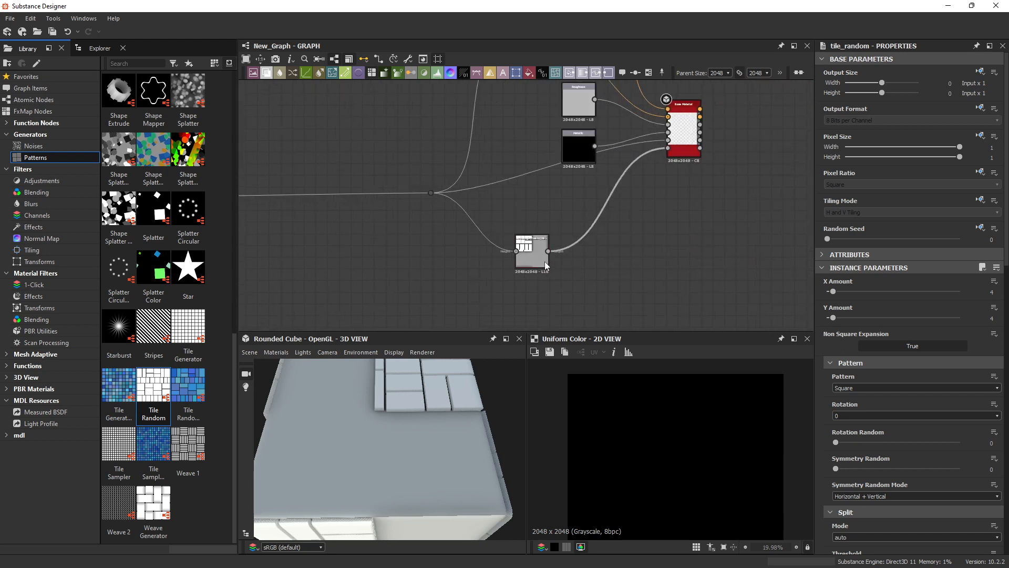
{"action": "scroll", "coordinate": [545, 261], "scroll_direction": "up", "scroll_amount": 1}
{"action": "middle_click_drag", "start_coordinate": [528, 158], "coordinate": [745, 188]}
{"action": "middle_click_drag", "start_coordinate": [355, 232], "coordinate": [724, 206]}
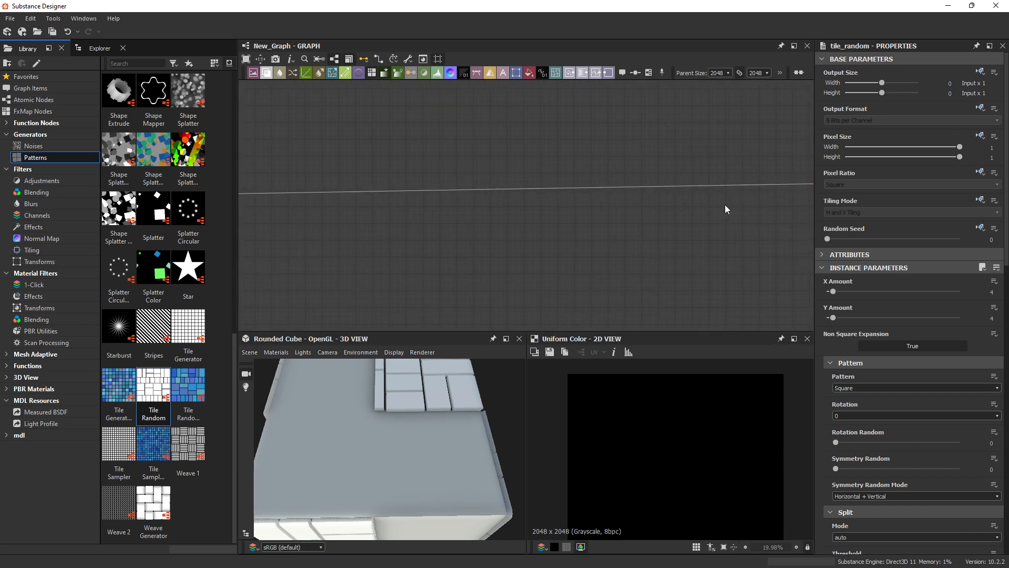
{"action": "middle_click_drag", "start_coordinate": [399, 210], "coordinate": [778, 205]}
{"action": "middle_click_drag", "start_coordinate": [413, 212], "coordinate": [542, 219]}
{"action": "mouse_move", "coordinate": [583, 245]}
{"action": "middle_mouse_down"}
{"action": "mouse_move", "coordinate": [689, 259]}
{"action": "mouse_move", "coordinate": [534, 239]}
{"action": "mouse_move", "coordinate": [457, 180]}
{"action": "mouse_move", "coordinate": [439, 247]}
{"action": "mouse_move", "coordinate": [429, 218]}
{"action": "middle_mouse_up"}
Step: Duplicate the linked Bitmap and Color to Mask pair twice and set the copies side by side beneath the Blend chain
{"action": "scroll", "coordinate": [683, 258], "scroll_direction": "down", "scroll_amount": 1}
{"action": "scroll", "coordinate": [475, 197], "scroll_direction": "down", "scroll_amount": 1}
{"action": "scroll", "coordinate": [496, 198], "scroll_direction": "down", "scroll_amount": 1}
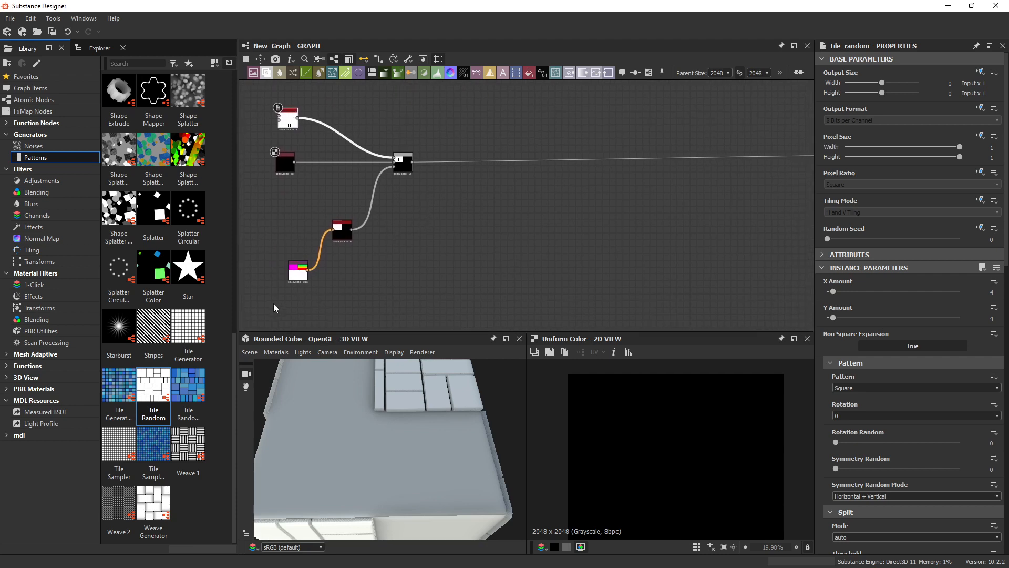
{"action": "key", "text": "ctrl+c"}
{"action": "key", "text": "ctrl+v"}
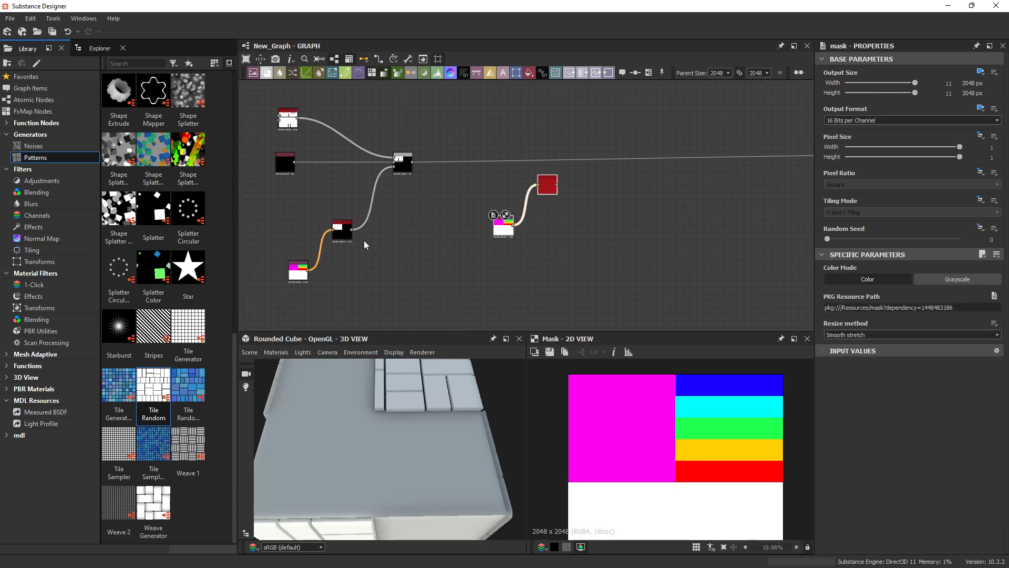
{"action": "left_click_drag", "start_coordinate": [554, 185], "coordinate": [528, 237]}
{"action": "key", "text": "ctrl+v"}
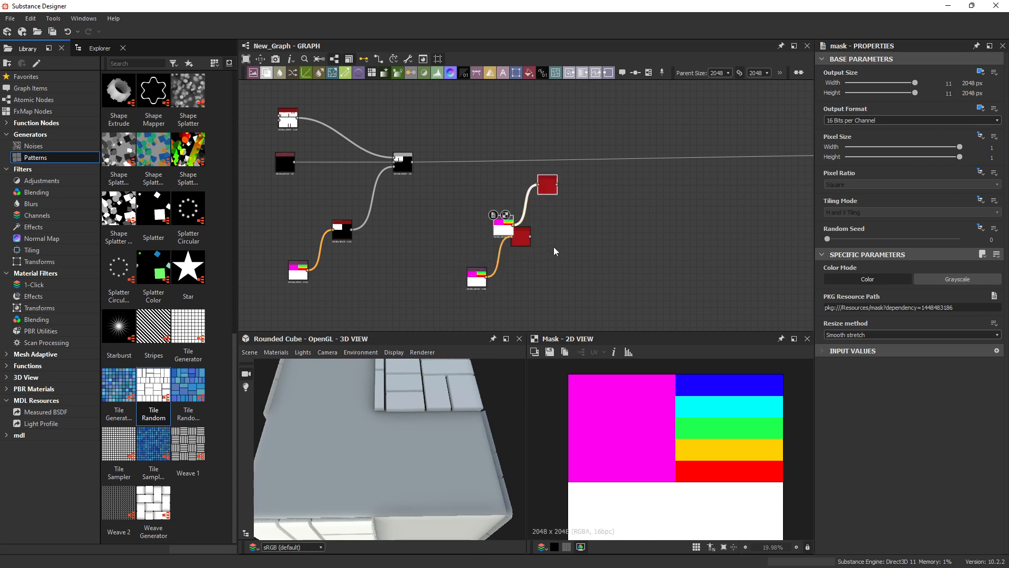
{"action": "left_click_drag", "start_coordinate": [549, 184], "coordinate": [644, 237]}
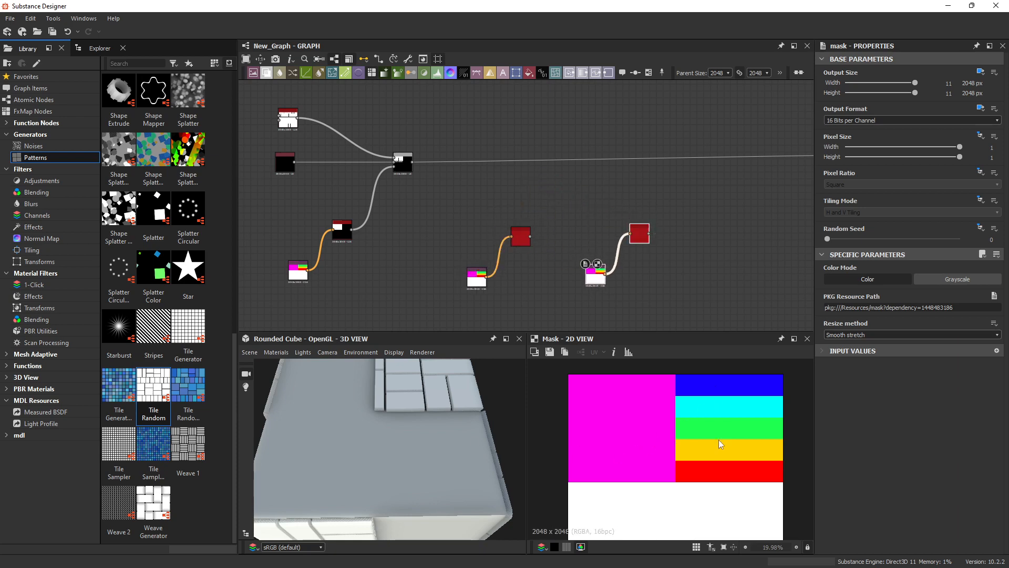
Step: Shift the row of mask pairs sideways and add a third Bitmap and Color to Mask duplicate at the row's end
{"action": "middle_click_drag", "start_coordinate": [687, 222], "coordinate": [670, 190]}
{"action": "scroll", "coordinate": [536, 236], "scroll_direction": "down", "scroll_amount": 1}
{"action": "left_click_drag", "start_coordinate": [266, 286], "coordinate": [417, 222]}
{"action": "middle_click_drag", "start_coordinate": [511, 235], "coordinate": [628, 203]}
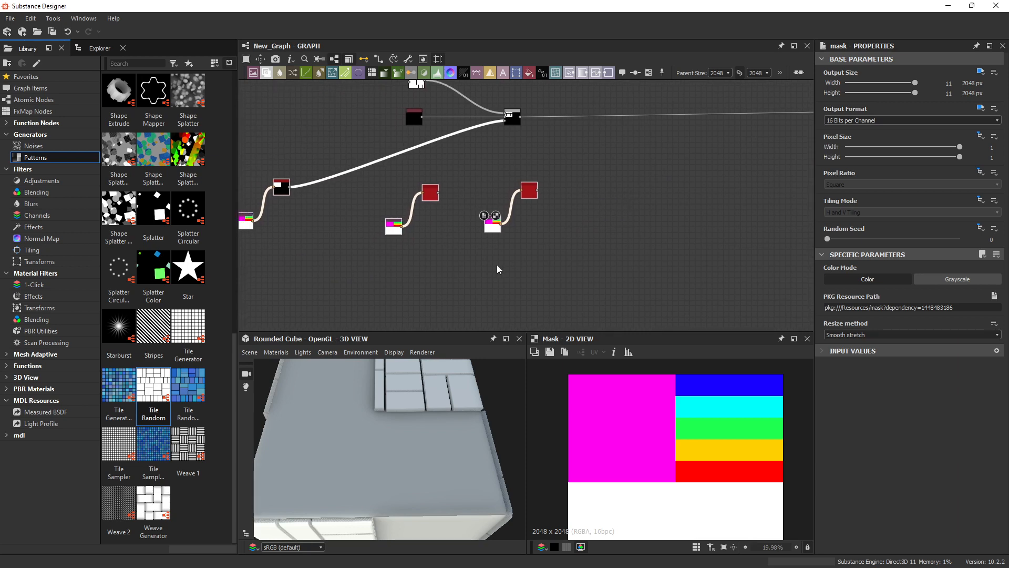
{"action": "left_click", "coordinate": [526, 208]}
{"action": "key", "text": "ctrl+v"}
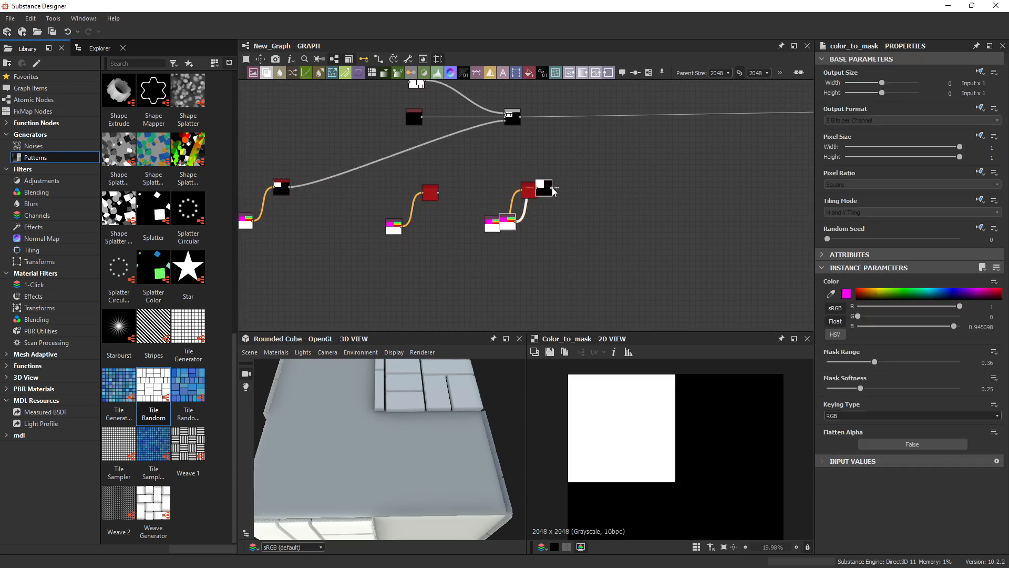
{"action": "left_click_drag", "start_coordinate": [549, 189], "coordinate": [619, 190]}
{"action": "left_click", "coordinate": [572, 160]}
{"action": "scroll", "coordinate": [570, 151], "scroll_direction": "up", "scroll_amount": 2}
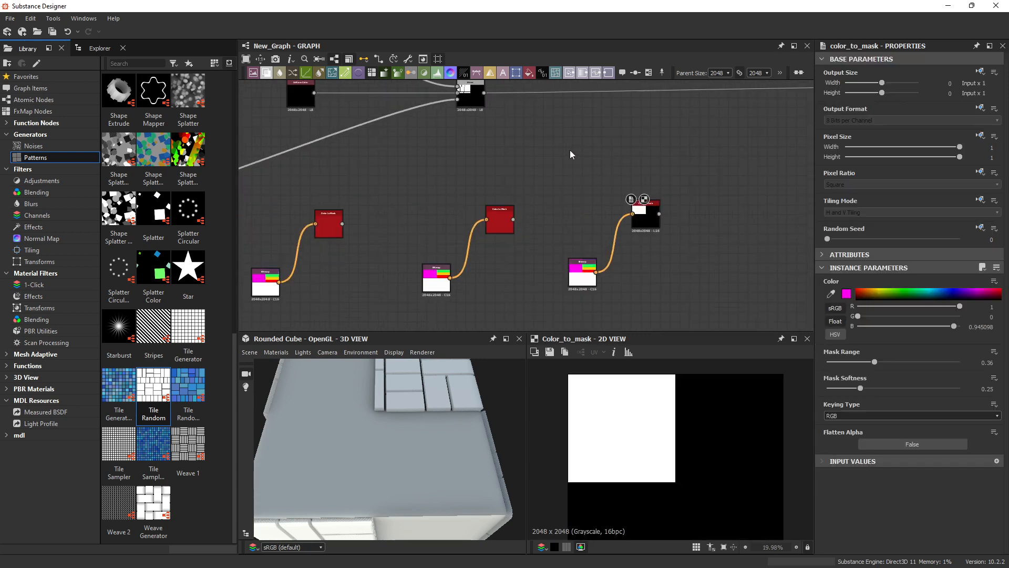
Step: Move the Tile Random, Uniform Color and Blend nodes together so they sit above the first mask pair
{"action": "middle_click_drag", "start_coordinate": [567, 138], "coordinate": [599, 191]}
{"action": "scroll", "coordinate": [684, 183], "scroll_direction": "down", "scroll_amount": 2}
{"action": "left_click_drag", "start_coordinate": [413, 192], "coordinate": [639, 132]}
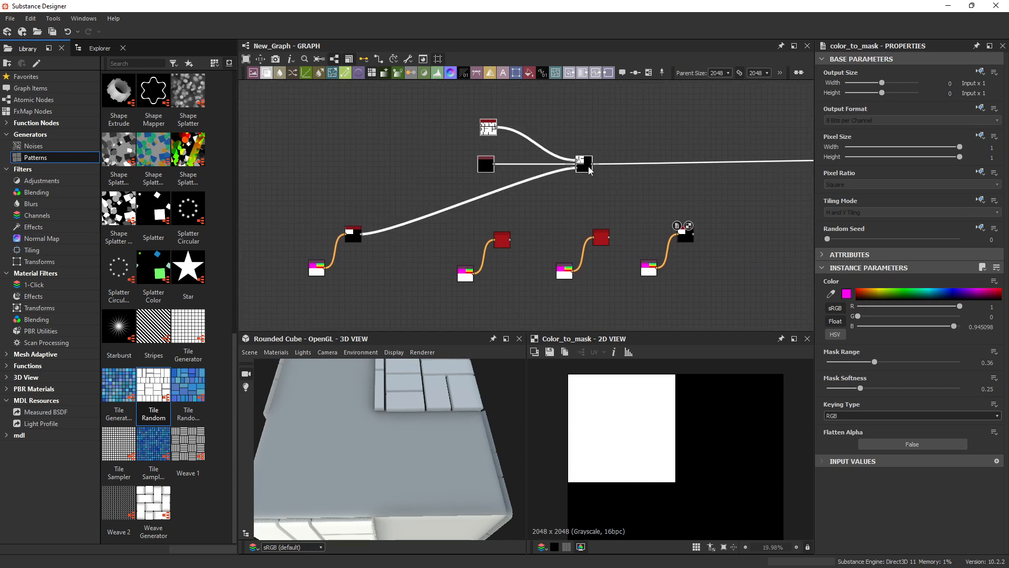
{"action": "left_click_drag", "start_coordinate": [588, 166], "coordinate": [392, 163]}
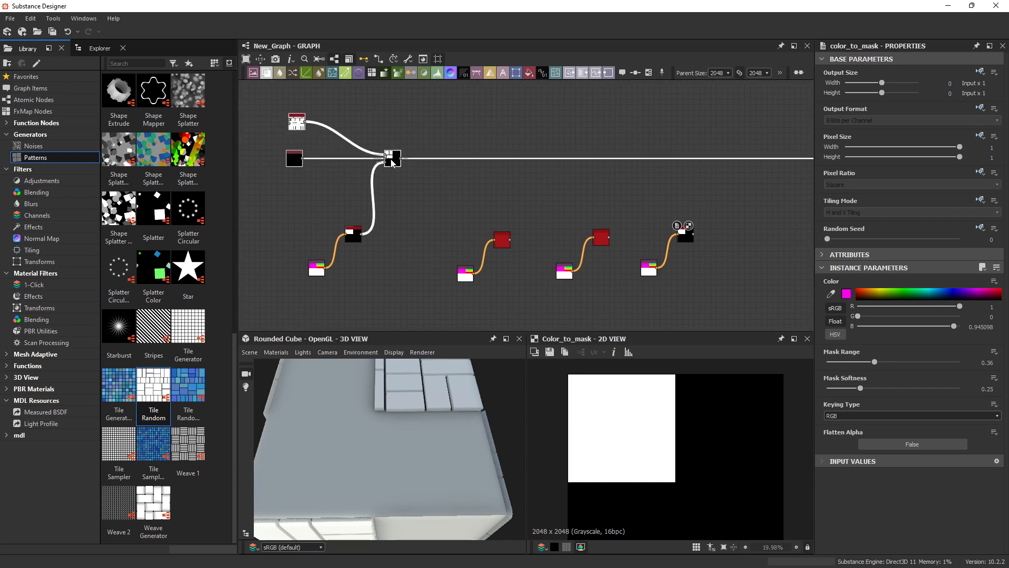
{"action": "left_click", "coordinate": [532, 189]}
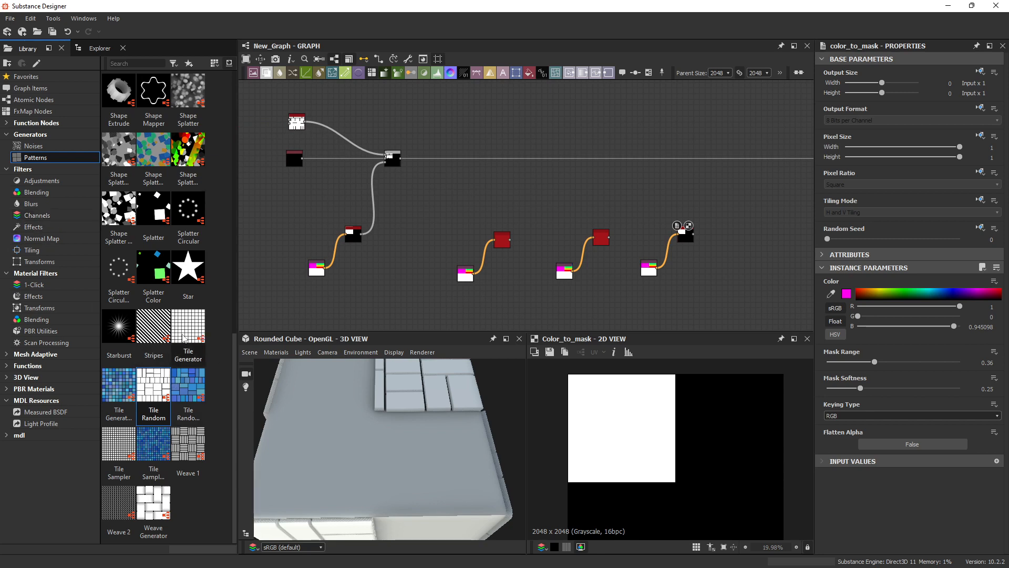
Step: Add Tile Generator, Weave 1 and Weave Generator nodes and arrange them in a row above the duplicated mask pairs
{"action": "left_click_drag", "start_coordinate": [183, 336], "coordinate": [460, 184]}
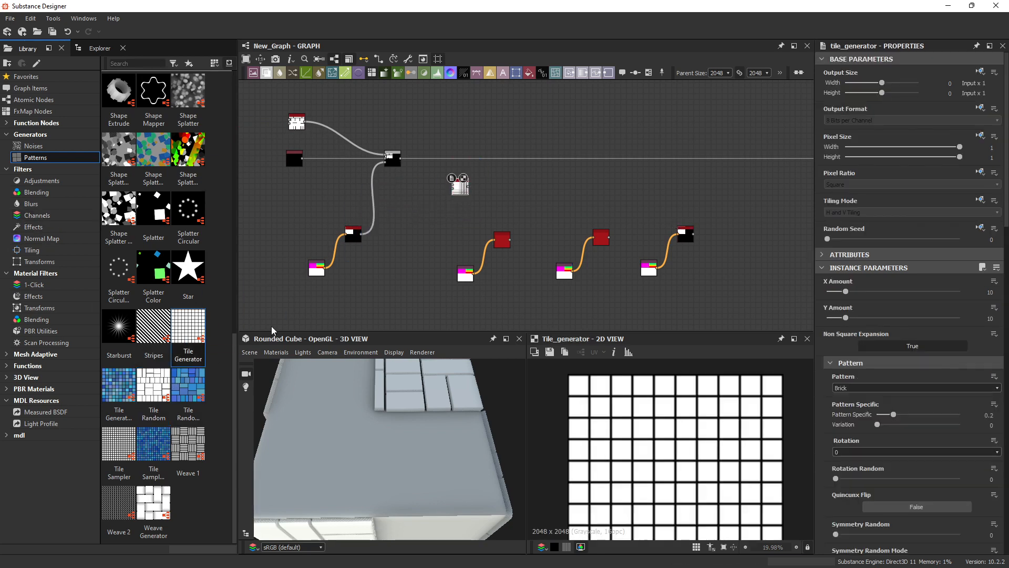
{"action": "left_click_drag", "start_coordinate": [195, 440], "coordinate": [571, 186]}
{"action": "left_click_drag", "start_coordinate": [154, 503], "coordinate": [639, 122]}
{"action": "left_click_drag", "start_coordinate": [569, 182], "coordinate": [558, 123]}
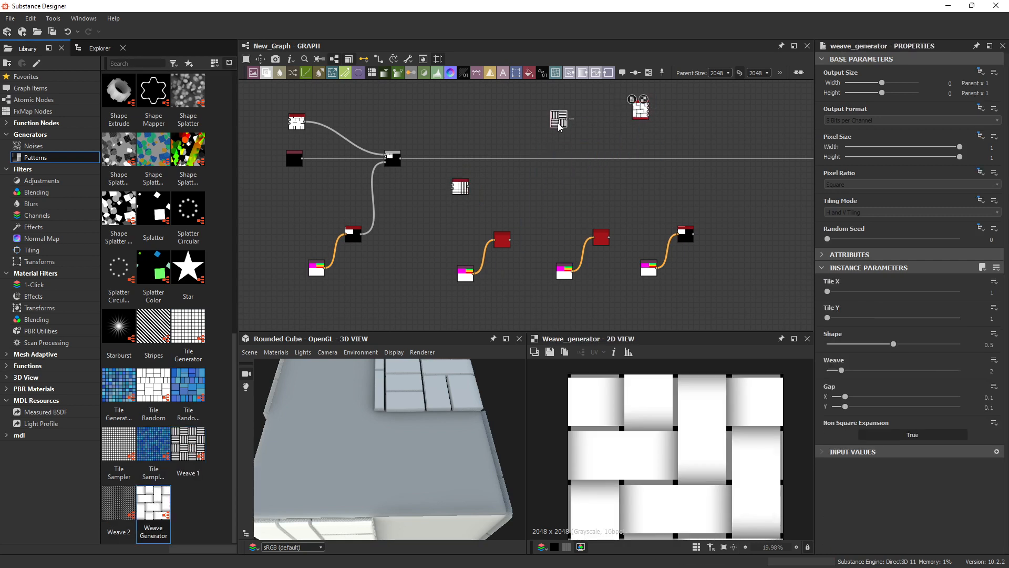
{"action": "left_click_drag", "start_coordinate": [467, 194], "coordinate": [456, 110]}
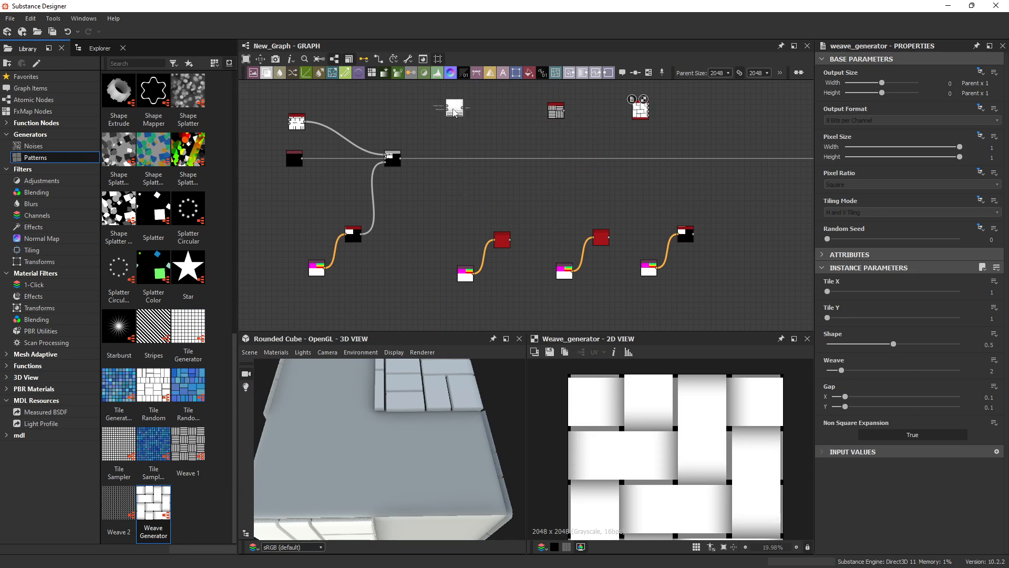
Step: Chain three new Blend nodes after the existing Blend, feeding each node's output into the next one's background
{"action": "scroll", "coordinate": [554, 201], "scroll_direction": "up", "scroll_amount": 3}
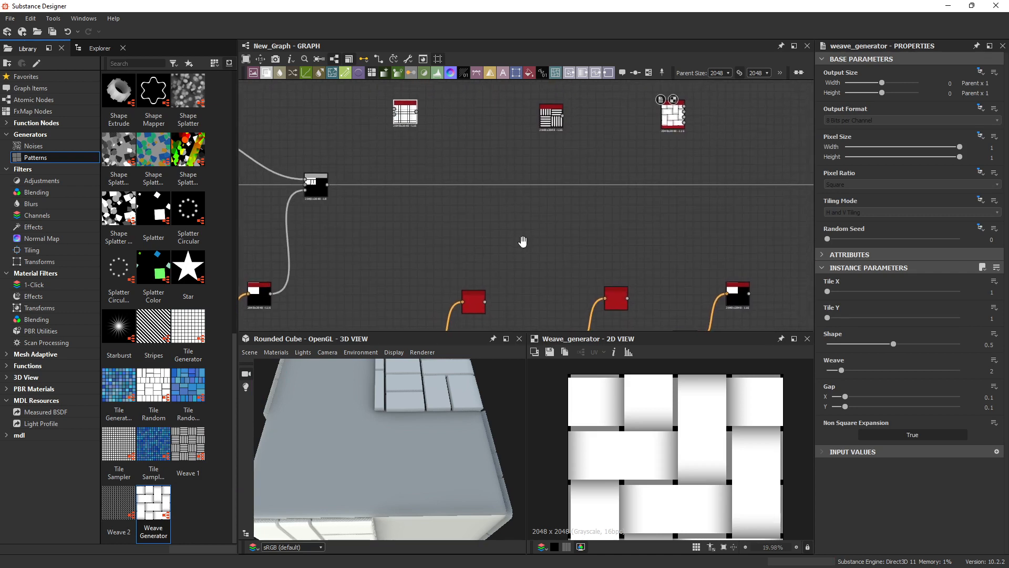
{"action": "left_click_drag", "start_coordinate": [322, 206], "coordinate": [487, 193]}
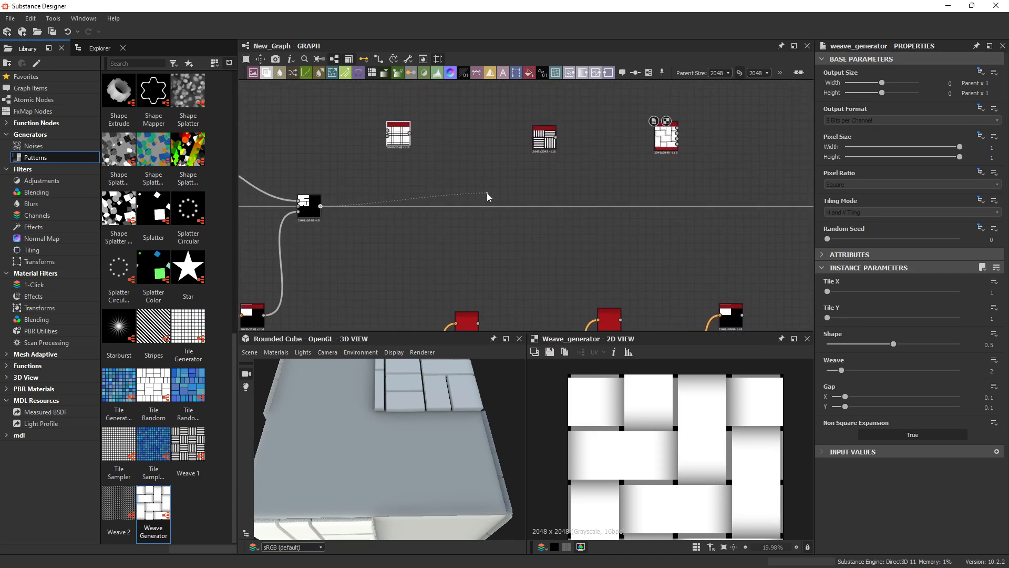
{"action": "left_click", "coordinate": [520, 229]}
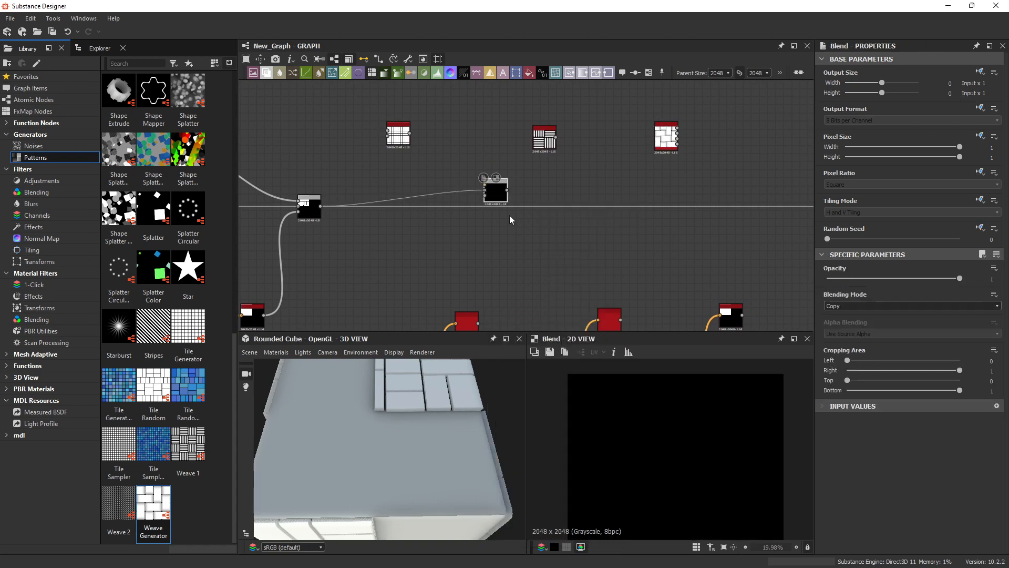
{"action": "left_click_drag", "start_coordinate": [499, 190], "coordinate": [734, 220]}
{"action": "left_click", "coordinate": [620, 232]}
{"action": "left_click", "coordinate": [758, 252]}
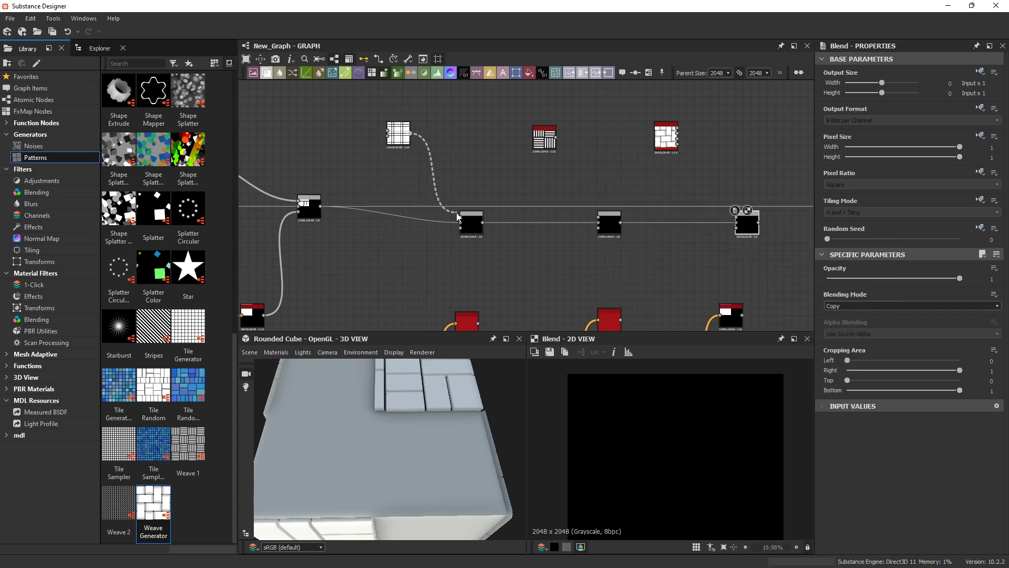
Step: Connect Tile Generator, Weave 1 and Weave Generator as the new Blends' foregrounds and route the last Blend to the material output network
{"action": "left_click_drag", "start_coordinate": [602, 212], "coordinate": [600, 215]}
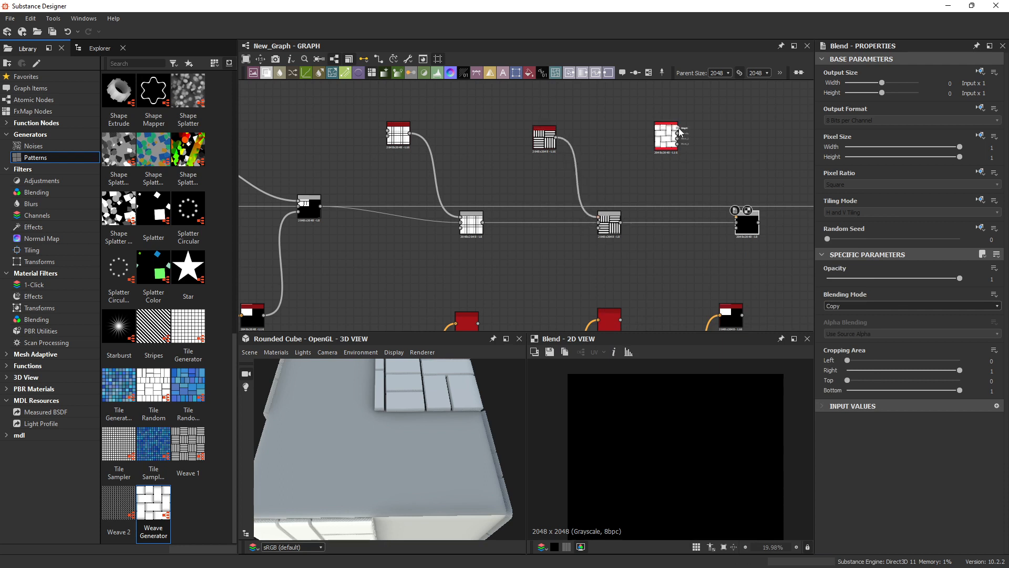
{"action": "middle_click_drag", "start_coordinate": [738, 215], "coordinate": [359, 233]}
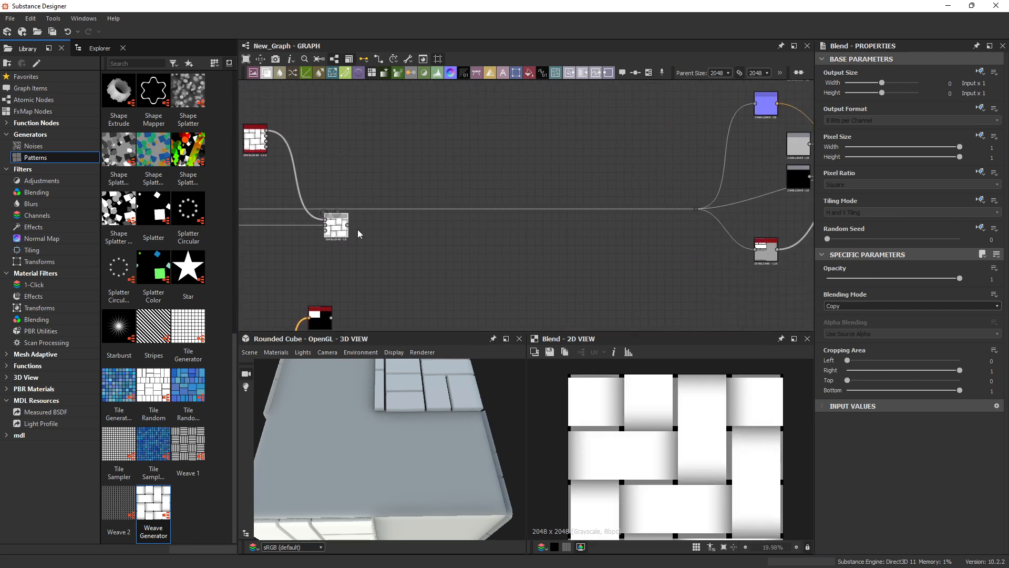
{"action": "middle_click_drag", "start_coordinate": [273, 233], "coordinate": [516, 184]}
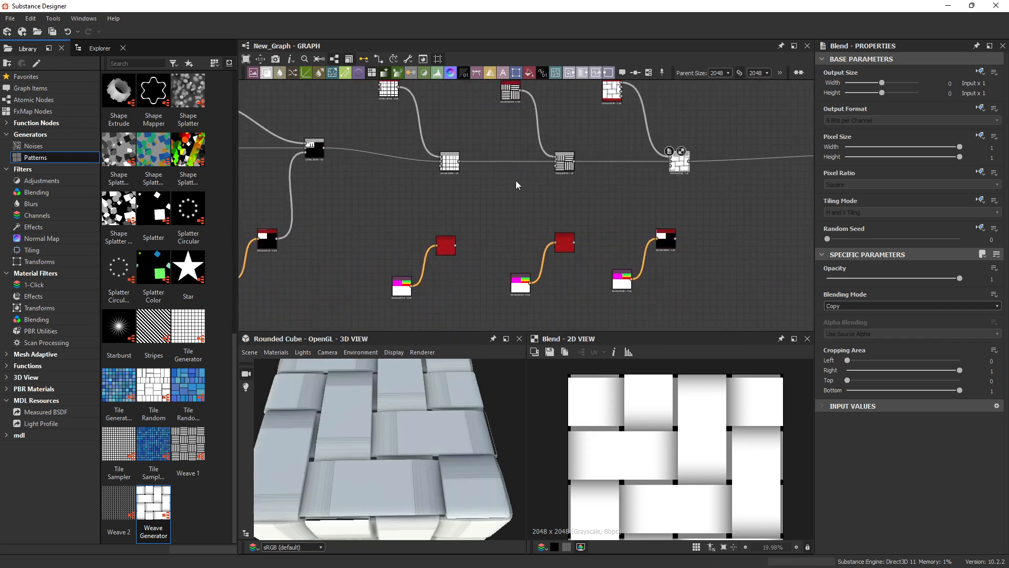
{"action": "left_click_drag", "start_coordinate": [405, 447], "coordinate": [342, 463]}
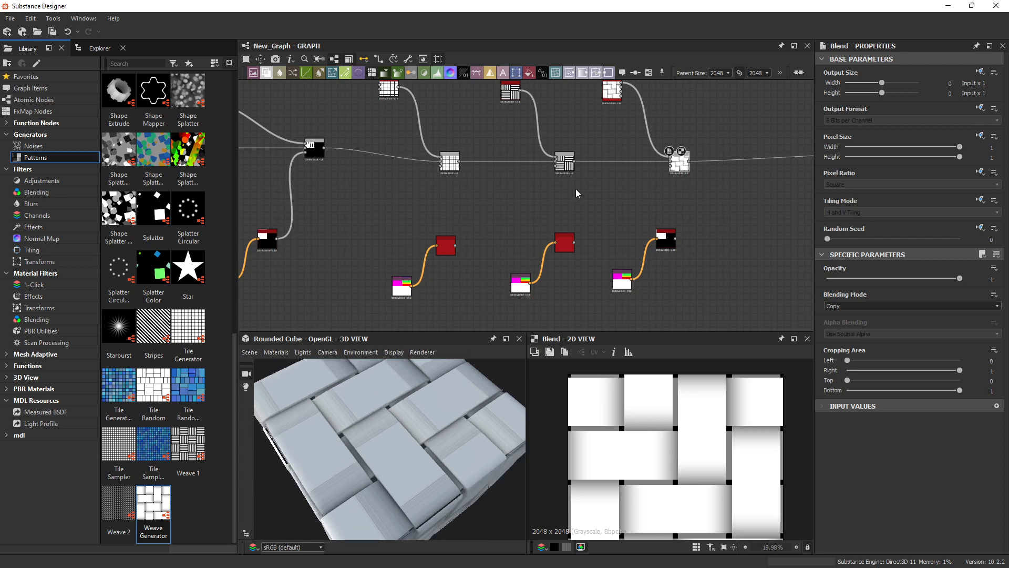
Step: Reposition the first duplicated mask pair and connect its Color to Mask output to the Tile Generator Blend's opacity input
{"action": "middle_click_drag", "start_coordinate": [491, 231], "coordinate": [491, 216]}
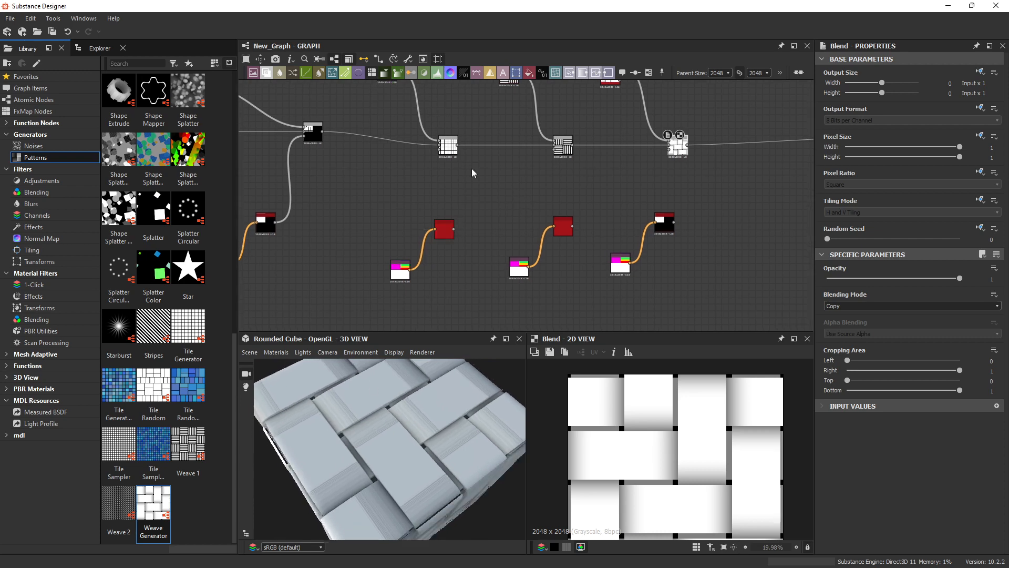
{"action": "left_click_drag", "start_coordinate": [382, 306], "coordinate": [457, 217]}
{"action": "left_click_drag", "start_coordinate": [407, 285], "coordinate": [407, 283]}
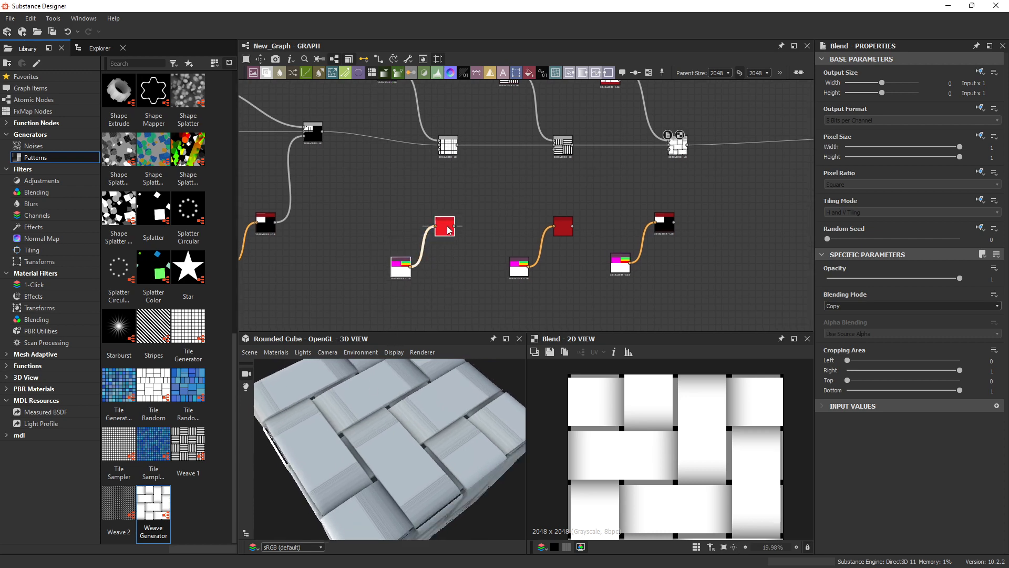
{"action": "left_click_drag", "start_coordinate": [447, 229], "coordinate": [397, 215]}
{"action": "scroll", "coordinate": [398, 216], "scroll_direction": "up", "scroll_amount": 2}
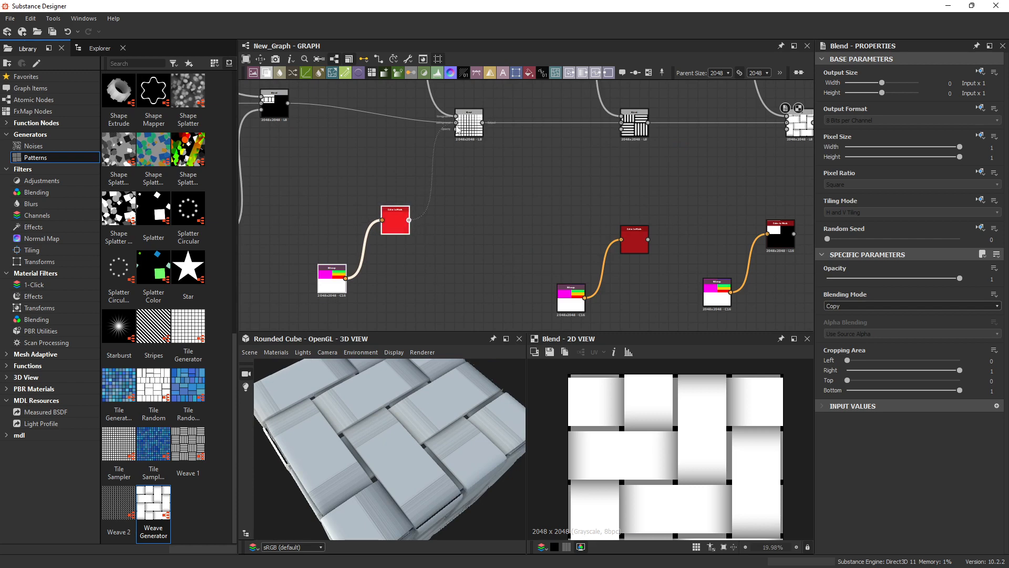
{"action": "left_click_drag", "start_coordinate": [458, 131], "coordinate": [457, 129]}
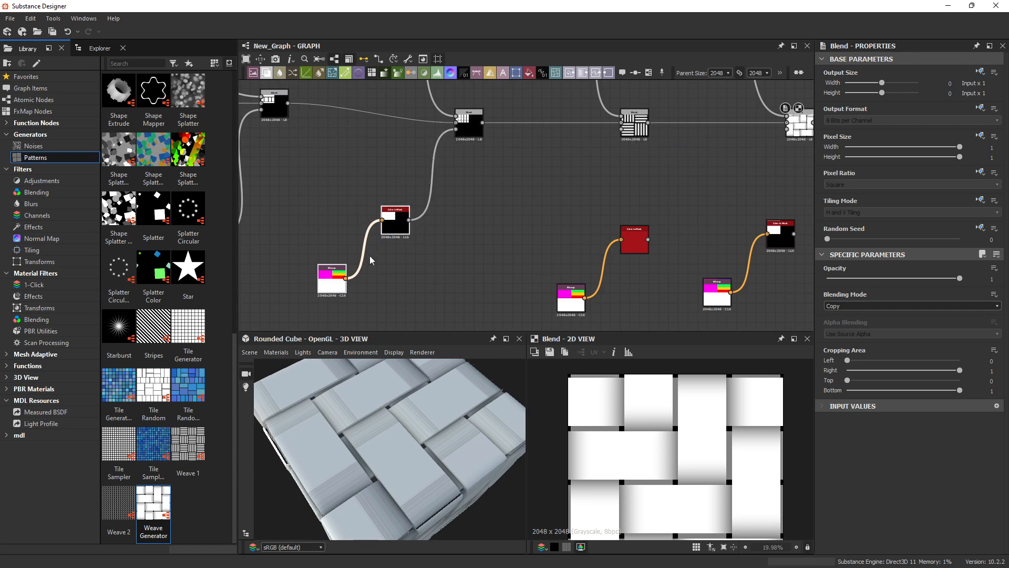
Step: Show the bitmap in the 2D view and sample its blue strip as the Tile Generator mask's color
{"action": "double_click", "coordinate": [332, 288]}
{"action": "left_click", "coordinate": [401, 225]}
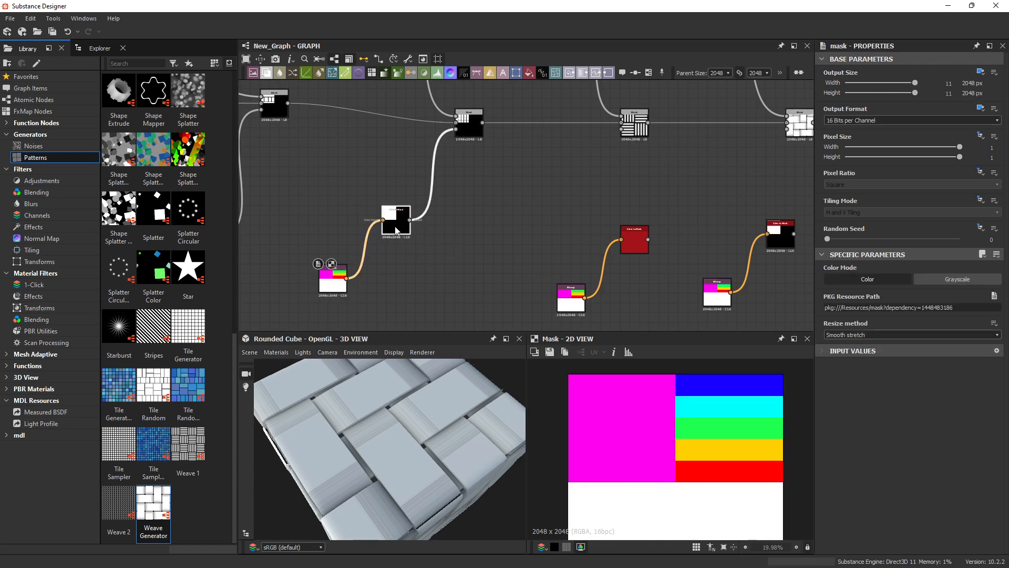
{"action": "left_click", "coordinate": [721, 387]}
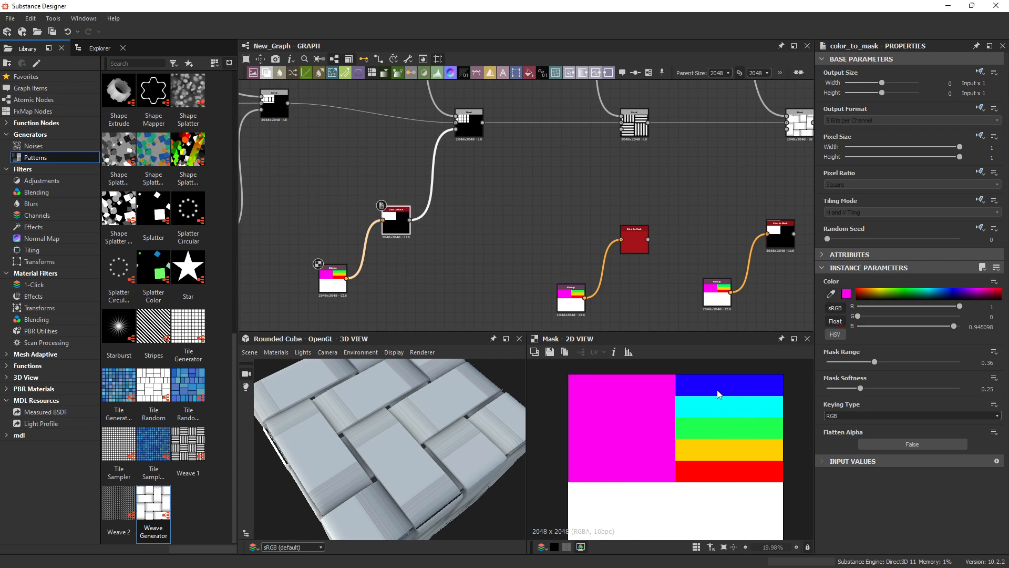
{"action": "left_click_drag", "start_coordinate": [412, 453], "coordinate": [368, 433]}
Step: Connect the remaining two Color to Mask nodes to the opacity inputs of the Weave 1 and Weave Generator Blends
{"action": "middle_click_drag", "start_coordinate": [430, 259], "coordinate": [493, 293]}
{"action": "middle_click_drag", "start_coordinate": [583, 254], "coordinate": [393, 226]}
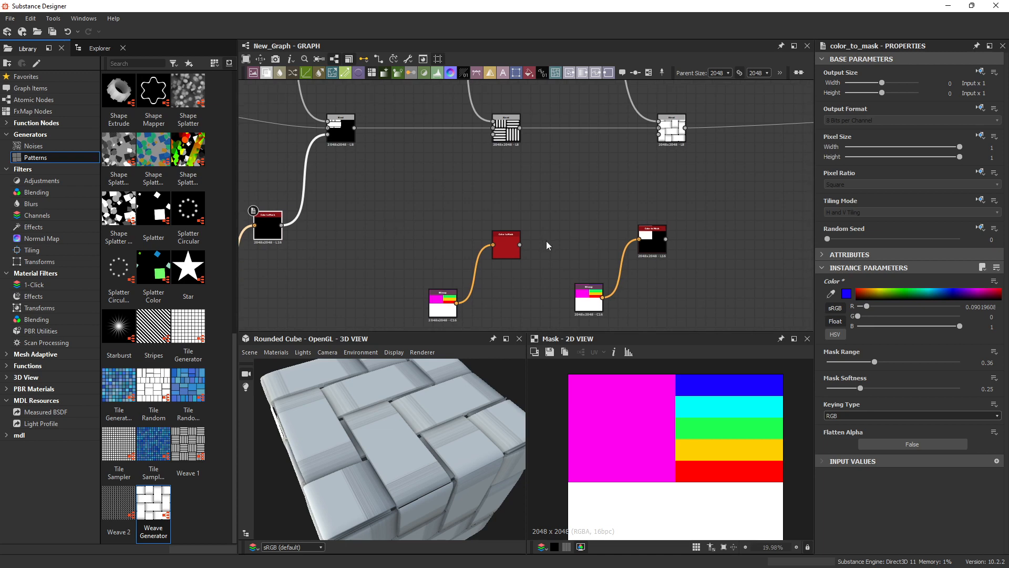
{"action": "left_click_drag", "start_coordinate": [520, 245], "coordinate": [493, 136]}
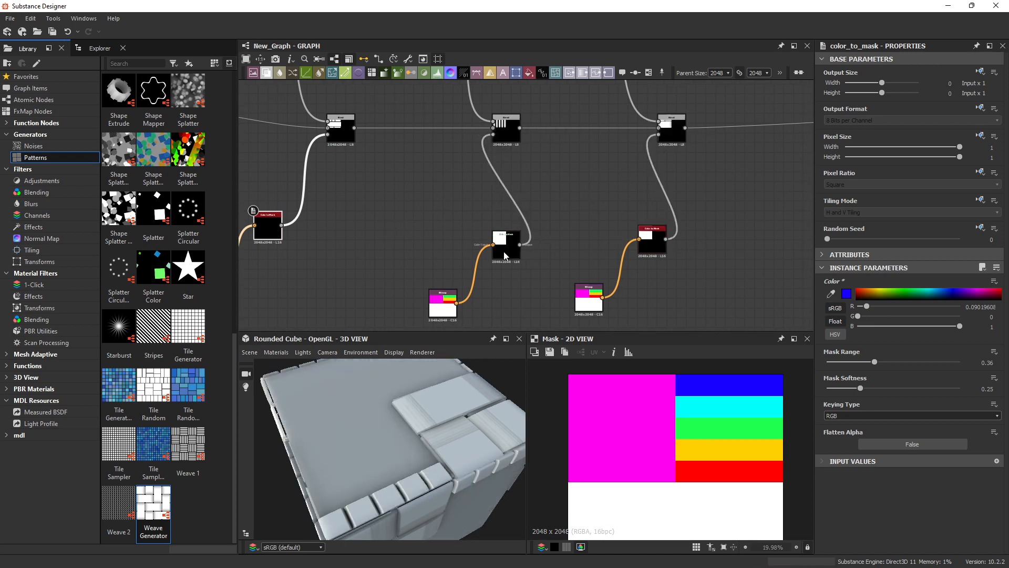
Step: Sample the bitmap's cyan strip as the color of the Color to Mask node driving the Weave 1 Blend
{"action": "left_click", "coordinate": [446, 312]}
{"action": "left_click", "coordinate": [492, 256]}
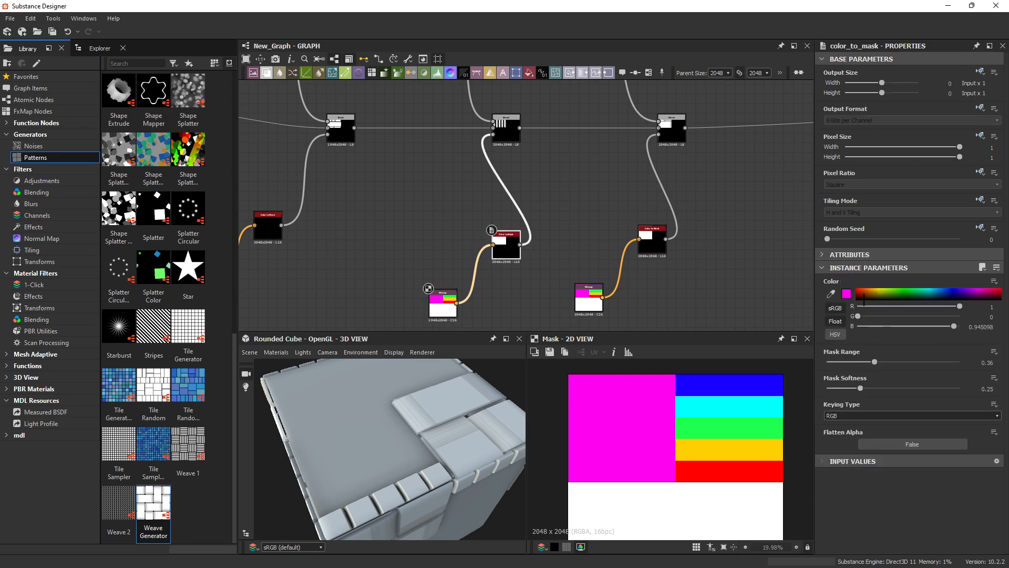
{"action": "left_click", "coordinate": [738, 404]}
Step: Sample the bitmap's green strip as the color of the Color to Mask node driving the Weave Generator Blend
{"action": "left_click", "coordinate": [591, 301]}
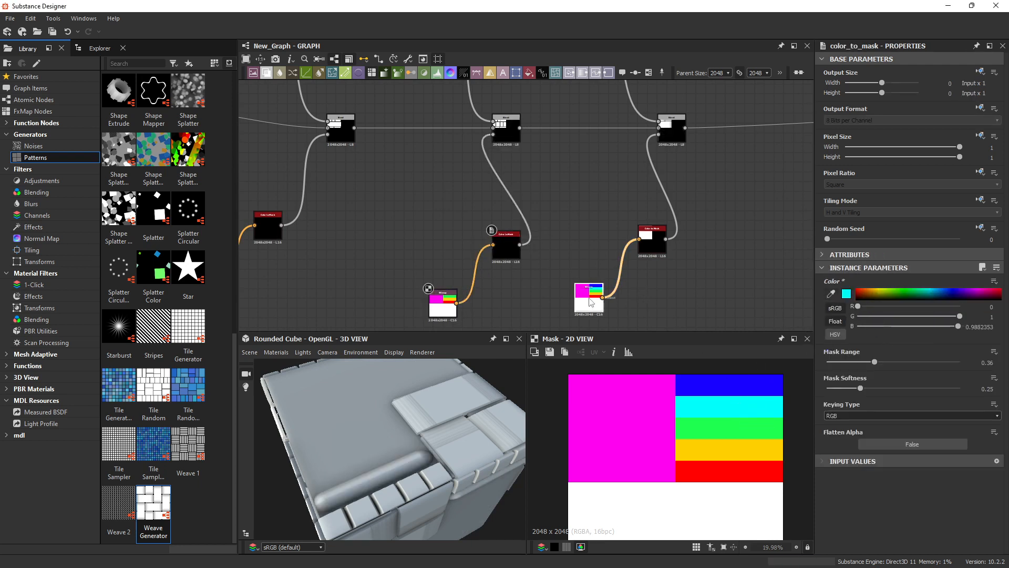
{"action": "left_click", "coordinate": [655, 248]}
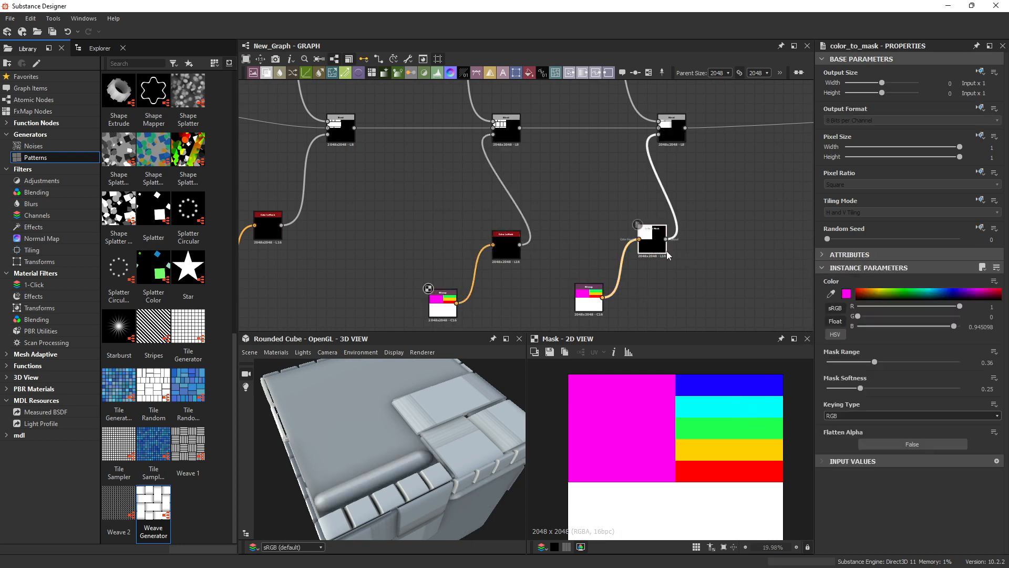
{"action": "left_click", "coordinate": [754, 436]}
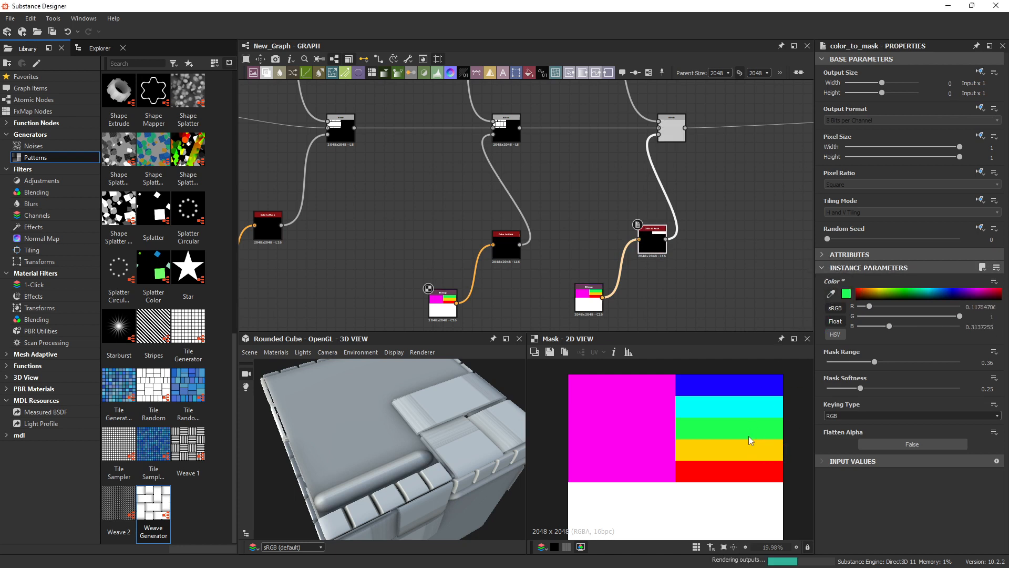
{"action": "left_click", "coordinate": [500, 302]}
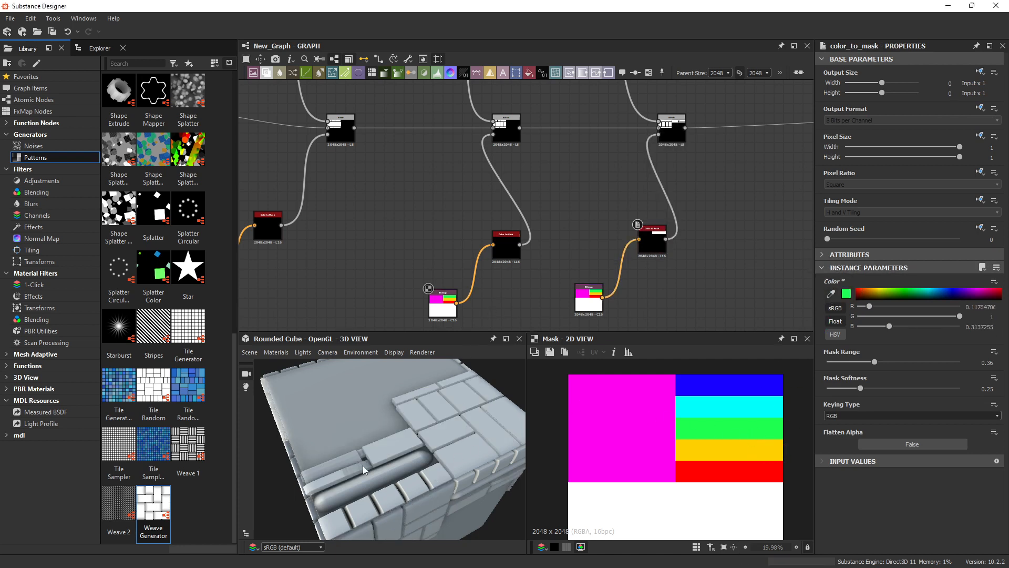
{"action": "left_click_drag", "start_coordinate": [363, 465], "coordinate": [377, 424]}
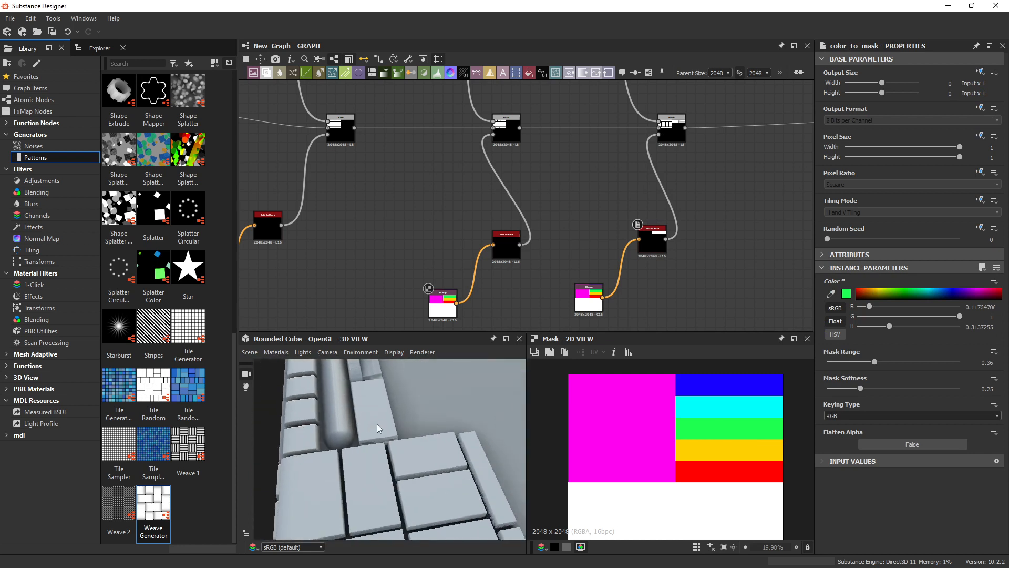
Step: Insert a Bevel node between the blue-strip Color to Mask node and the opacity input of the Tile Generator Blend
{"action": "scroll", "coordinate": [345, 107], "scroll_direction": "up", "scroll_amount": 1}
{"action": "middle_click_drag", "start_coordinate": [345, 106], "coordinate": [510, 172]}
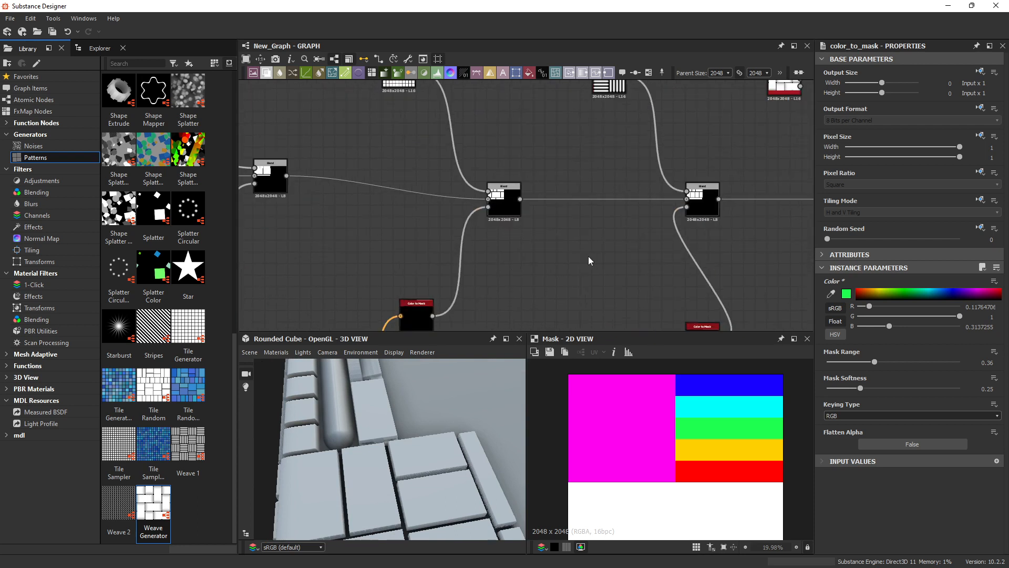
{"action": "middle_click_drag", "start_coordinate": [590, 258], "coordinate": [596, 234]}
{"action": "left_click_drag", "start_coordinate": [422, 431], "coordinate": [442, 429]}
{"action": "mouse_move", "coordinate": [535, 198]}
{"action": "middle_mouse_down"}
{"action": "mouse_move", "coordinate": [519, 249]}
{"action": "mouse_move", "coordinate": [541, 273]}
{"action": "mouse_move", "coordinate": [541, 169]}
{"action": "mouse_move", "coordinate": [515, 187]}
{"action": "mouse_move", "coordinate": [519, 207]}
{"action": "middle_mouse_up"}
{"action": "scroll", "coordinate": [478, 214], "scroll_direction": "up", "scroll_amount": 2}
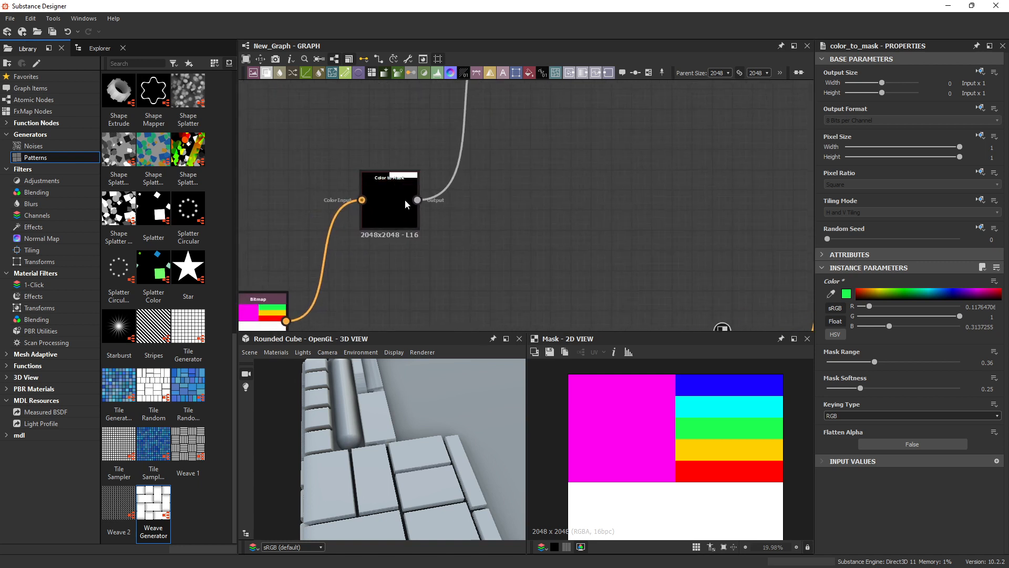
{"action": "scroll", "coordinate": [421, 204], "scroll_direction": "down", "scroll_amount": 3}
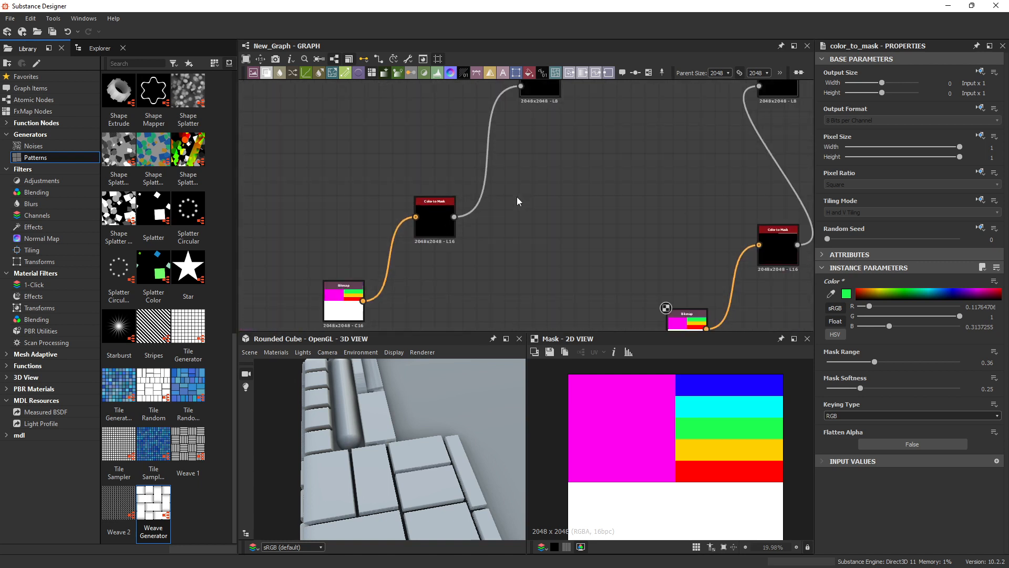
{"action": "left_click_drag", "start_coordinate": [482, 226], "coordinate": [498, 217]}
{"action": "type", "text": "bevel"}
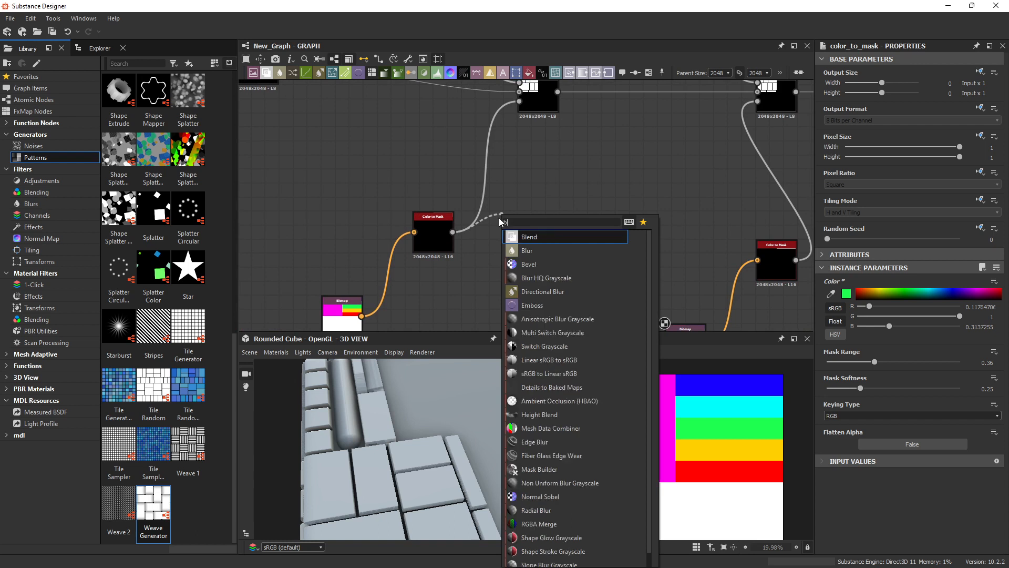
{"action": "left_click", "coordinate": [523, 236]}
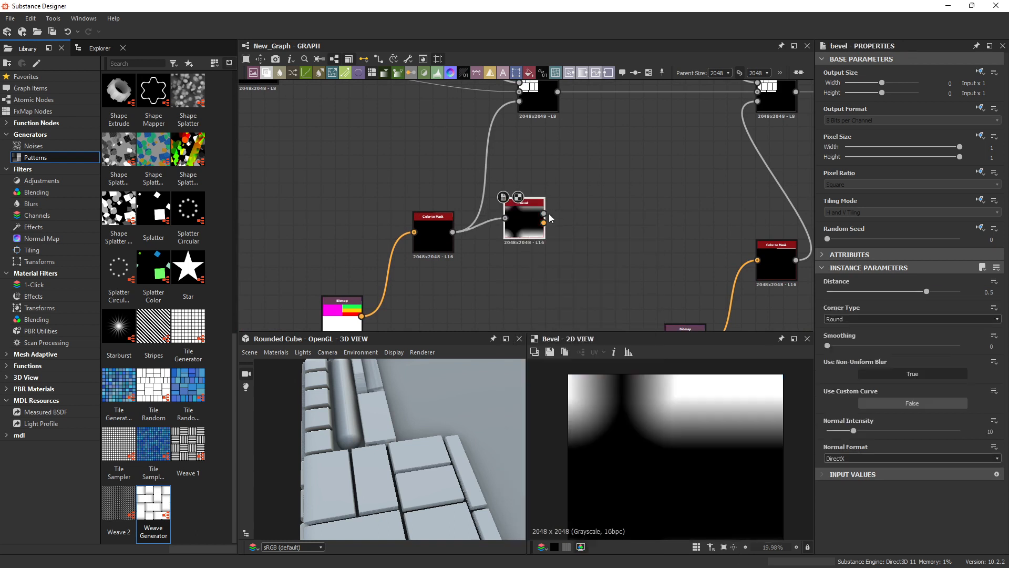
{"action": "left_click_drag", "start_coordinate": [519, 106], "coordinate": [518, 101]}
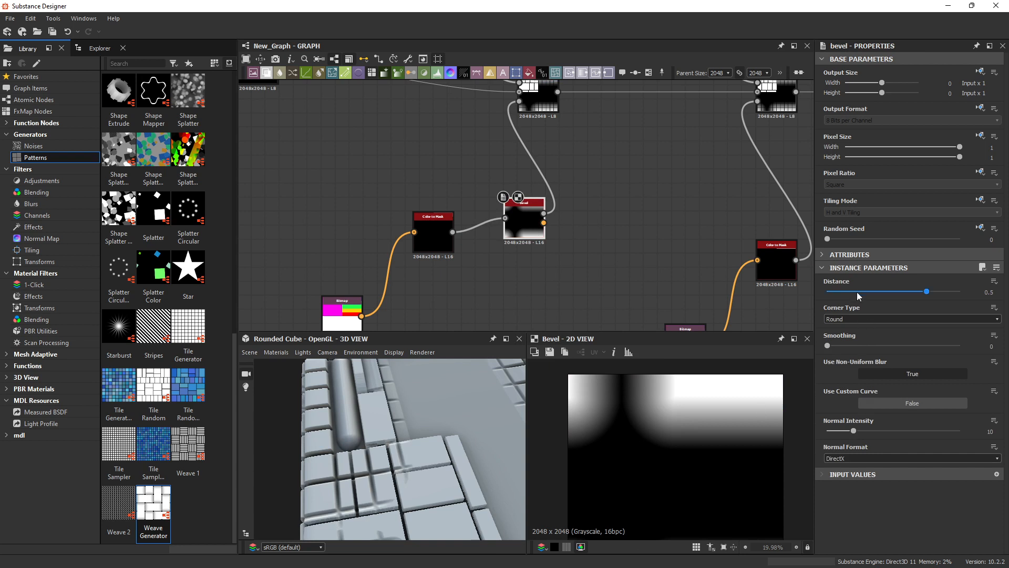
Step: Set the mask Bevel's distance to 0 and its corner type to Angular
{"action": "left_click", "coordinate": [896, 290]}
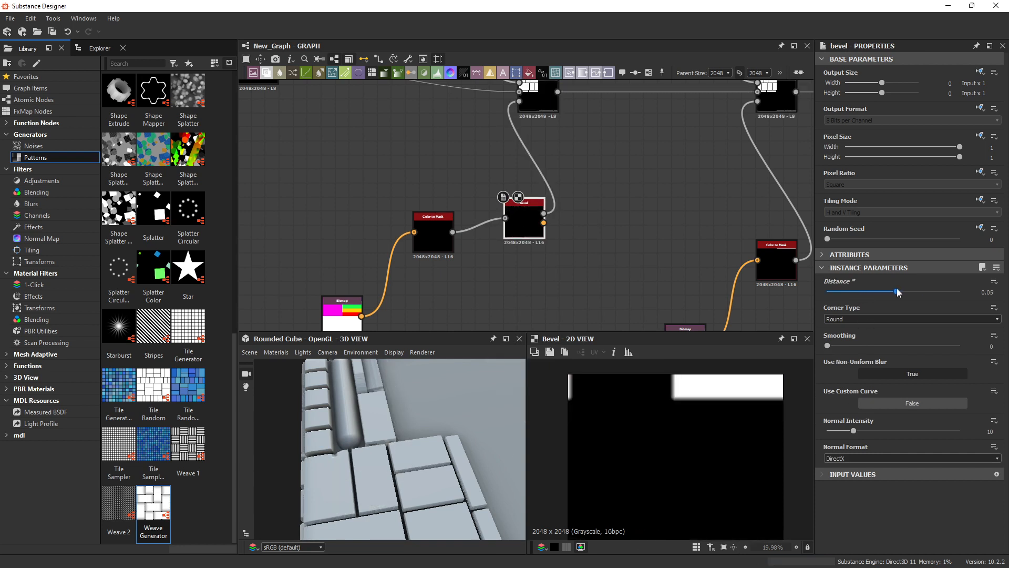
{"action": "left_click_drag", "start_coordinate": [897, 289], "coordinate": [893, 288]}
{"action": "left_click", "coordinate": [880, 319]}
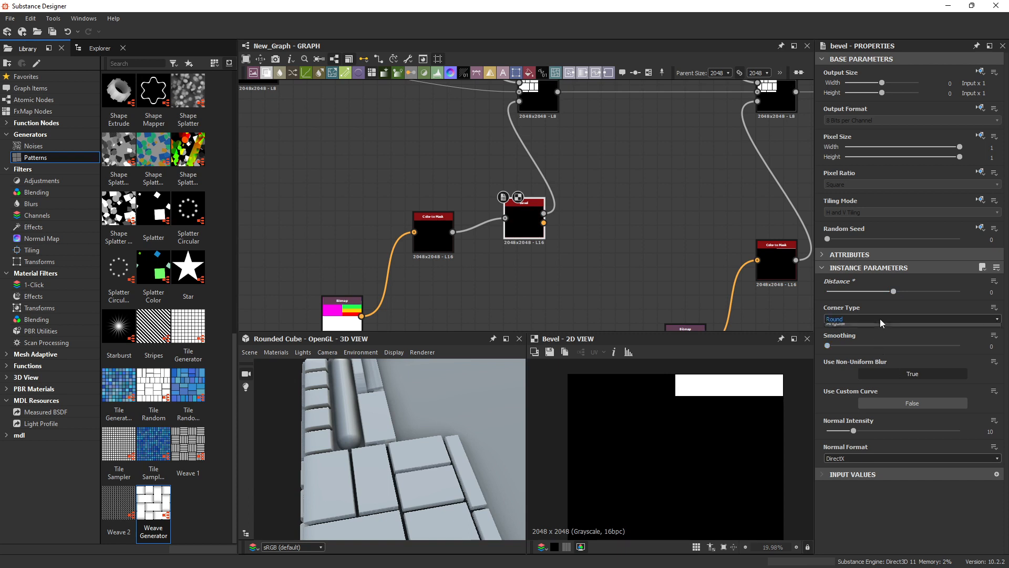
{"action": "left_click", "coordinate": [857, 335]}
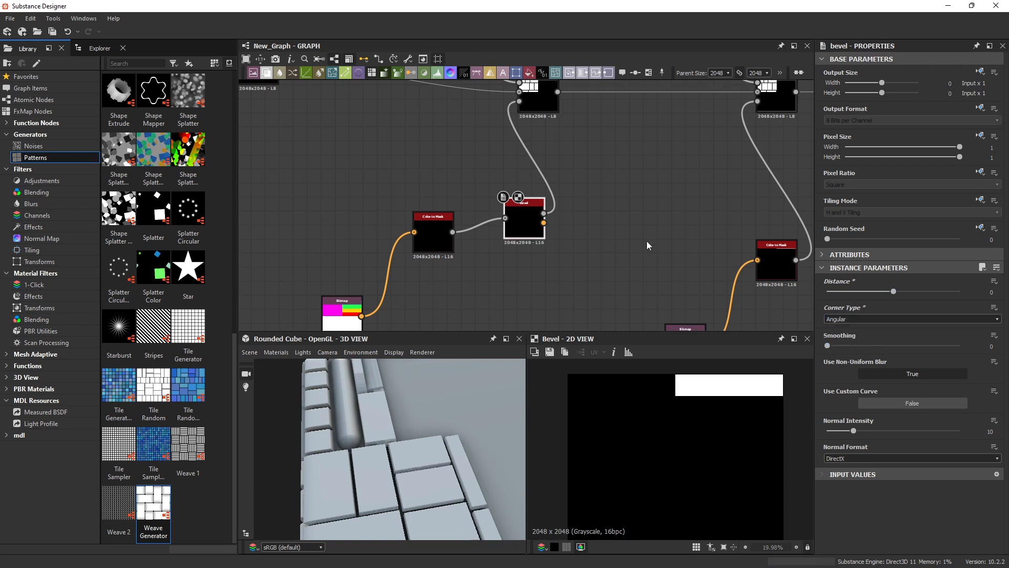
Step: Move the bitmap, Color to Mask and Bevel nodes of the Tile Generator mask together, away from their Blend's output side
{"action": "scroll", "coordinate": [557, 208], "scroll_direction": "down", "scroll_amount": 1}
{"action": "left_click_drag", "start_coordinate": [375, 166], "coordinate": [556, 313]}
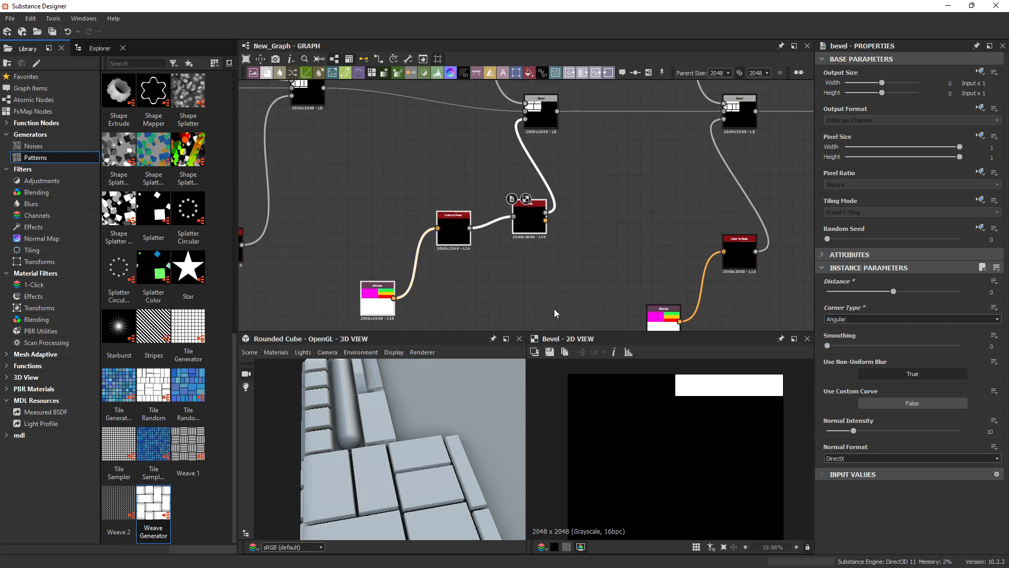
{"action": "left_click_drag", "start_coordinate": [529, 229], "coordinate": [481, 206]}
{"action": "left_click", "coordinate": [597, 171]}
Step: Insert a Bevel node between the Tile Generator and its Blend's foreground input, with the distance set to 0.08
{"action": "middle_click_drag", "start_coordinate": [589, 159], "coordinate": [629, 290]}
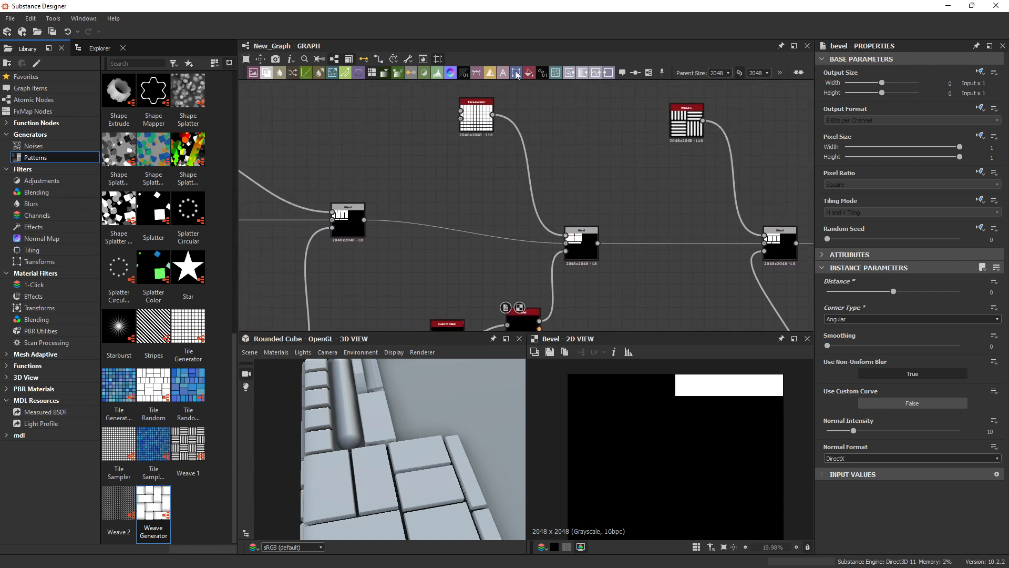
{"action": "mouse_move", "coordinate": [479, 120]}
{"action": "left_mouse_down"}
{"action": "mouse_move", "coordinate": [439, 124]}
{"action": "mouse_move", "coordinate": [473, 107]}
{"action": "left_mouse_up"}
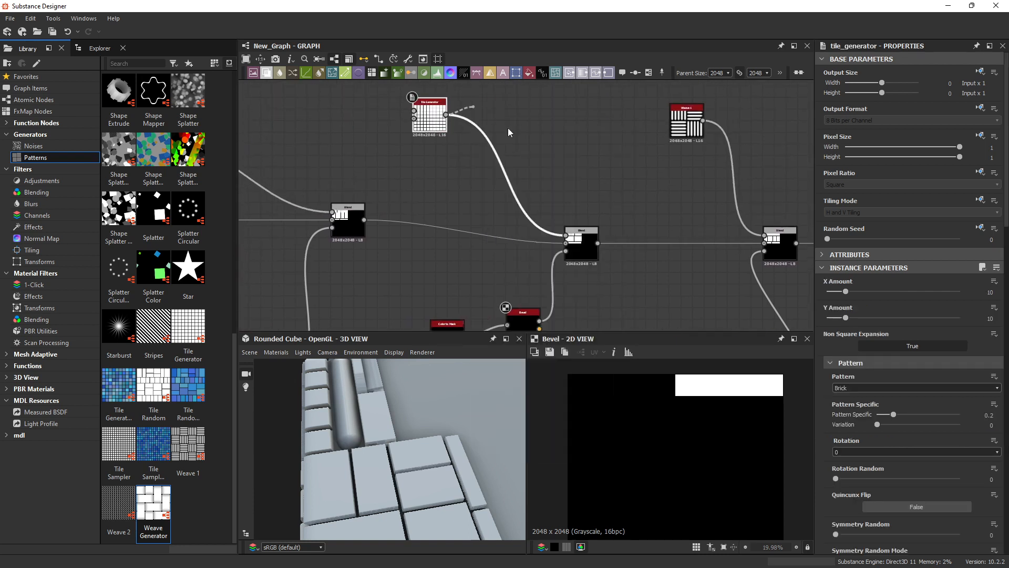
{"action": "double_click", "coordinate": [497, 111]}
{"action": "left_click_drag", "start_coordinate": [504, 99], "coordinate": [566, 235]}
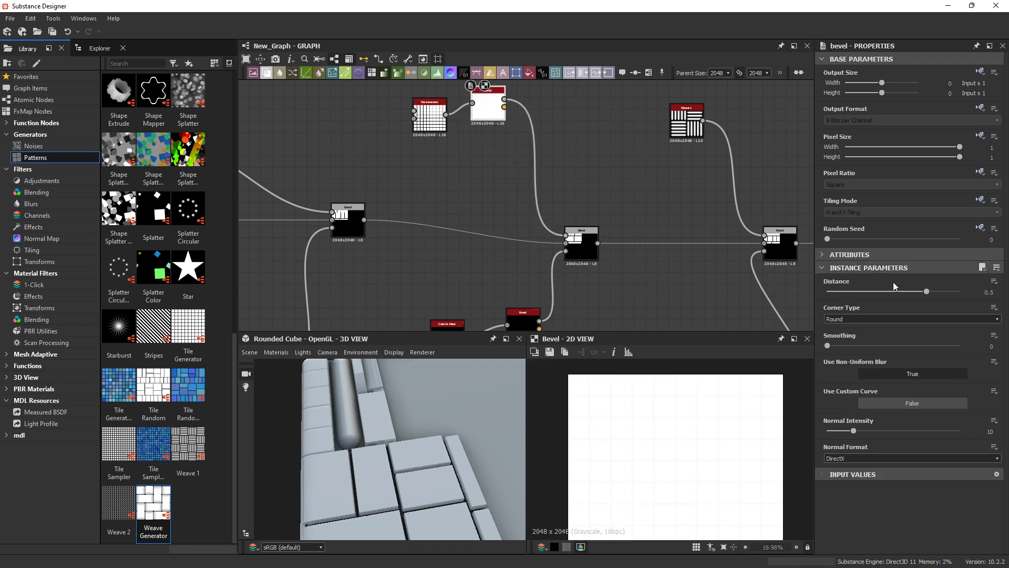
{"action": "left_click_drag", "start_coordinate": [905, 294], "coordinate": [902, 296]}
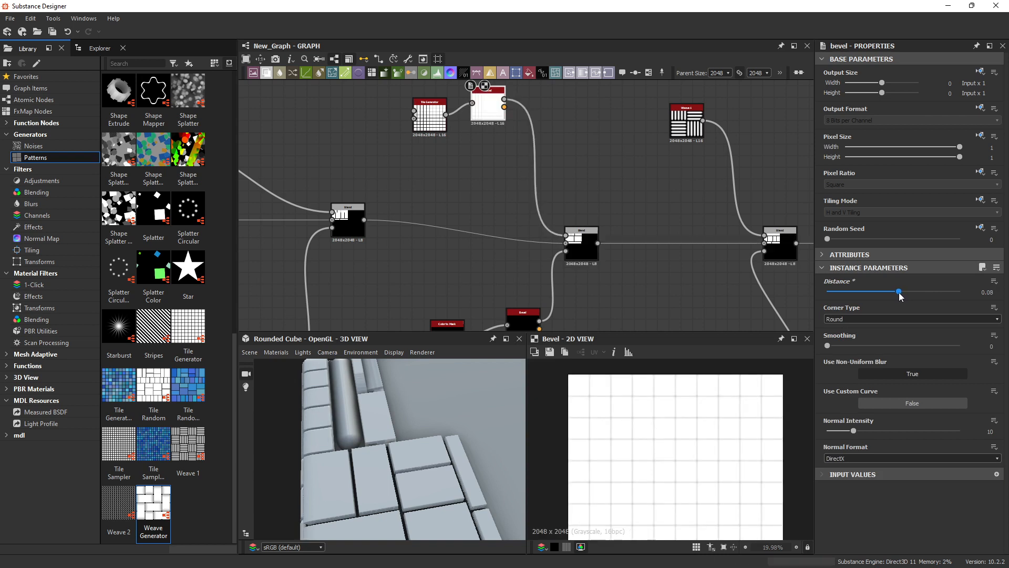
Step: Examine the rounded bar's surface up close in 3D and check the first Blend node's bit depth
{"action": "left_click_drag", "start_coordinate": [341, 459], "coordinate": [403, 440]}
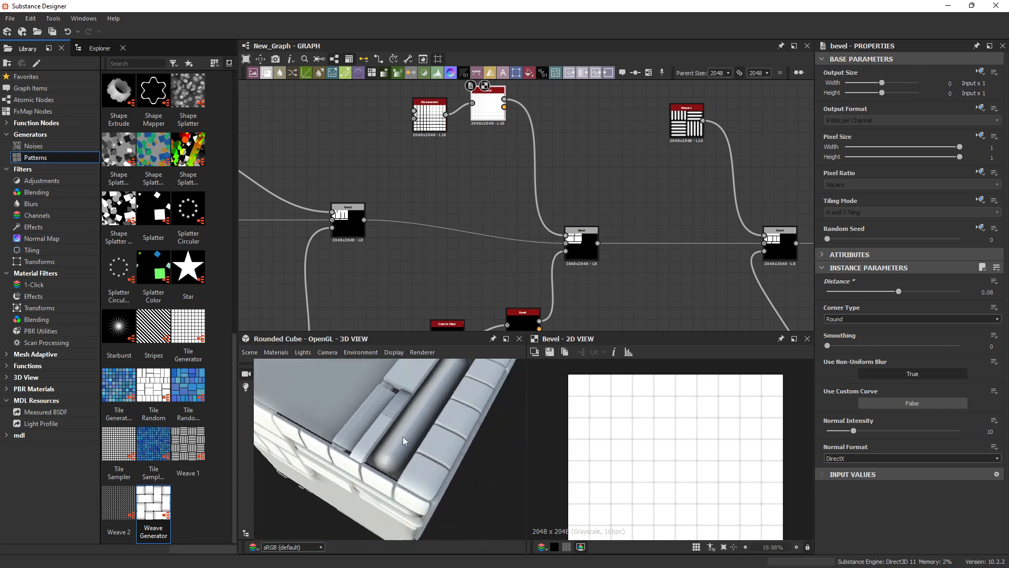
{"action": "scroll", "coordinate": [395, 457], "scroll_direction": "up", "scroll_amount": 4}
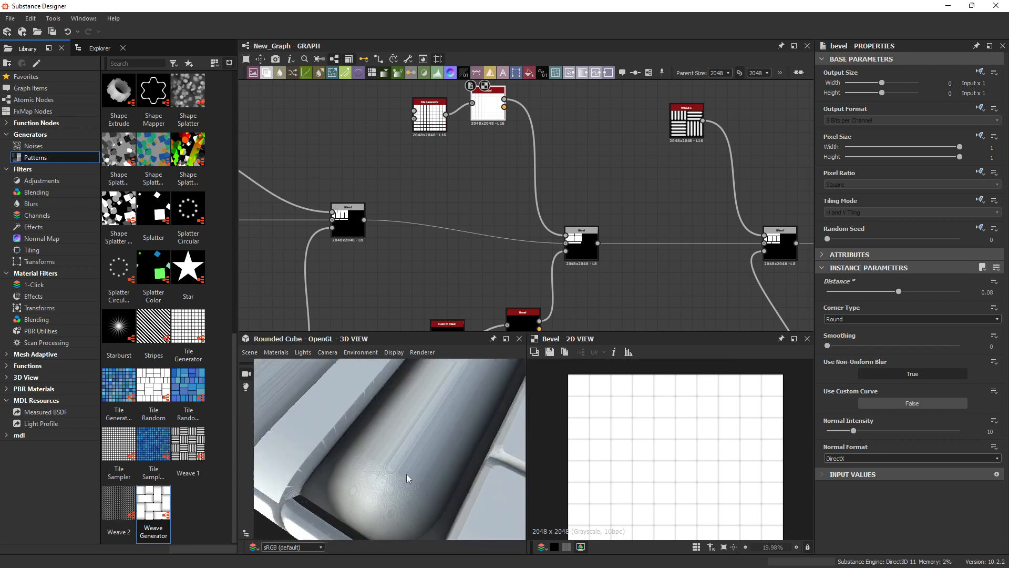
{"action": "left_click_drag", "start_coordinate": [407, 476], "coordinate": [383, 480]}
{"action": "scroll", "coordinate": [434, 233], "scroll_direction": "up", "scroll_amount": 5}
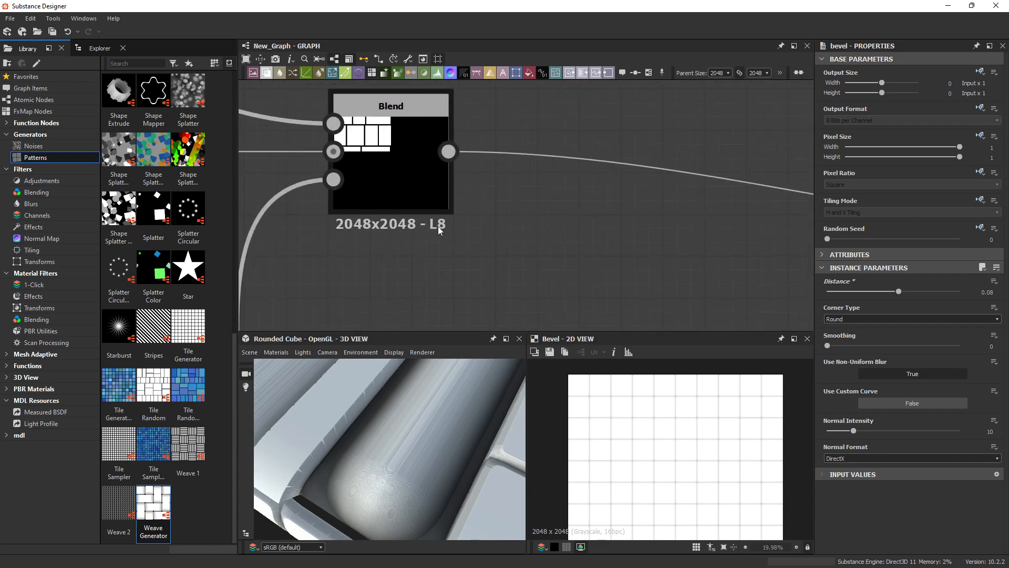
{"action": "scroll", "coordinate": [441, 228], "scroll_direction": "down", "scroll_amount": 4}
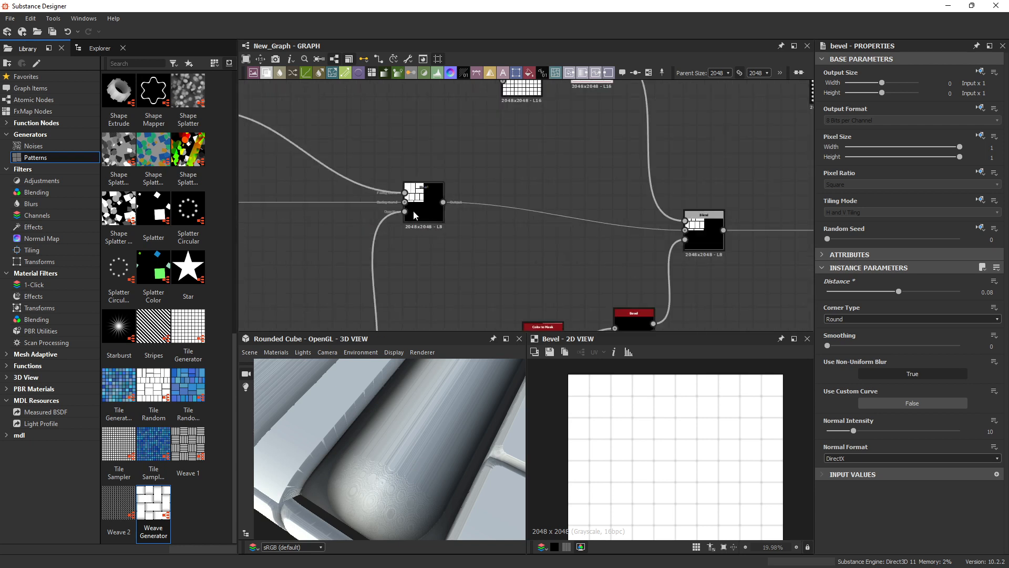
{"action": "scroll", "coordinate": [636, 231], "scroll_direction": "up", "scroll_amount": 3}
Step: Set the Uniform Color node's output format to Absolute with 16 Bits per Channel
{"action": "middle_click_drag", "start_coordinate": [636, 232], "coordinate": [505, 155]}
{"action": "scroll", "coordinate": [523, 196], "scroll_direction": "up", "scroll_amount": 2}
{"action": "left_click", "coordinate": [362, 237]}
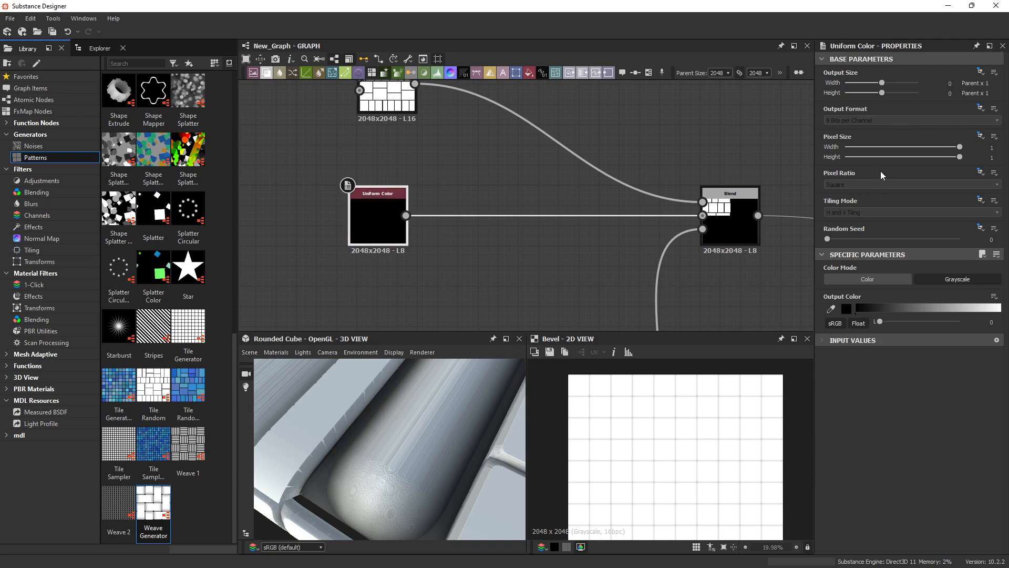
{"action": "left_click", "coordinate": [980, 108]}
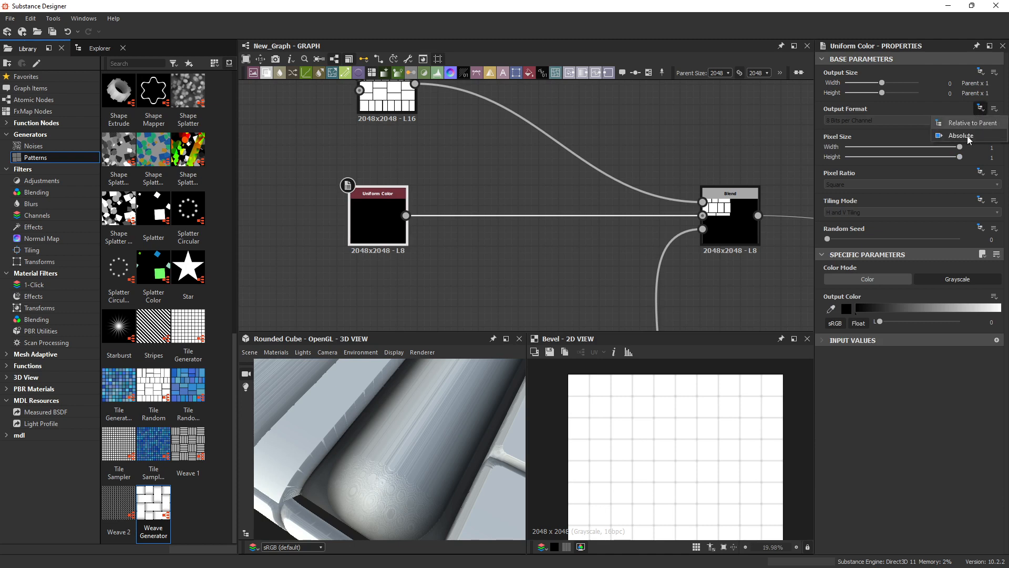
{"action": "left_click", "coordinate": [961, 136]}
{"action": "left_click", "coordinate": [852, 121]}
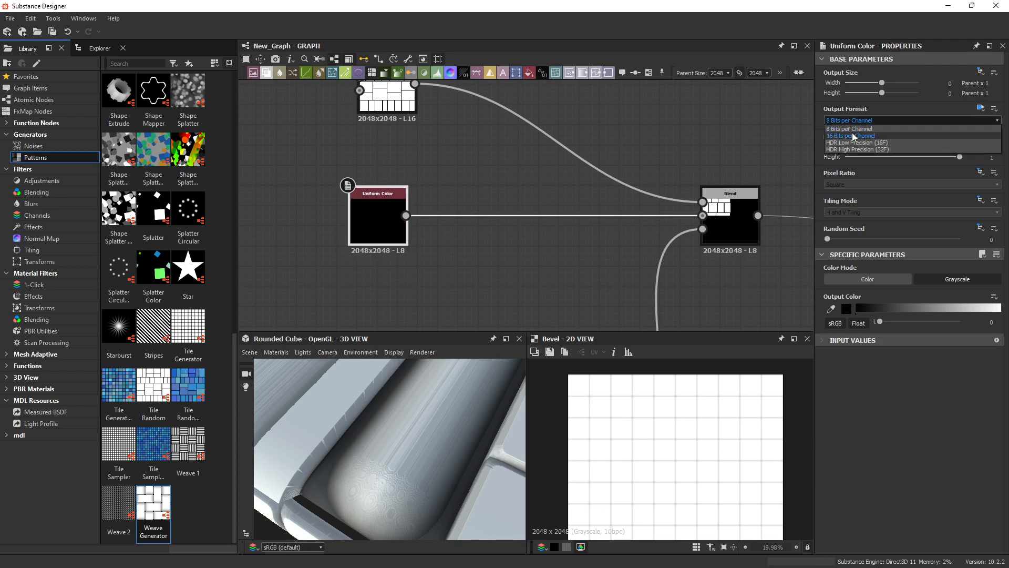
{"action": "left_click", "coordinate": [853, 134]}
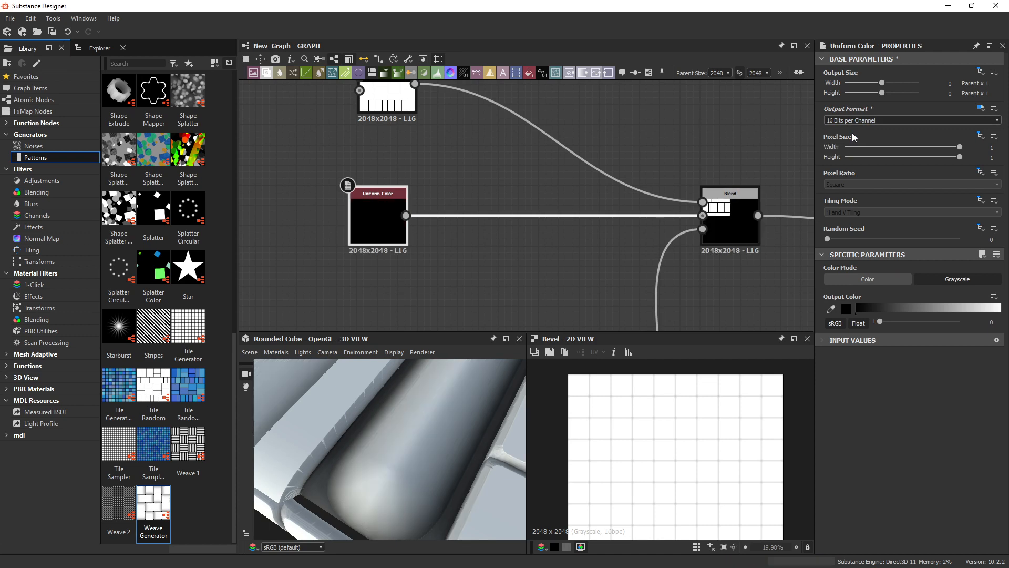
Step: Inspect the cube's height surface up close and review the mask, Bevel and pattern nodes across the graph
{"action": "left_click_drag", "start_coordinate": [465, 464], "coordinate": [395, 451]}
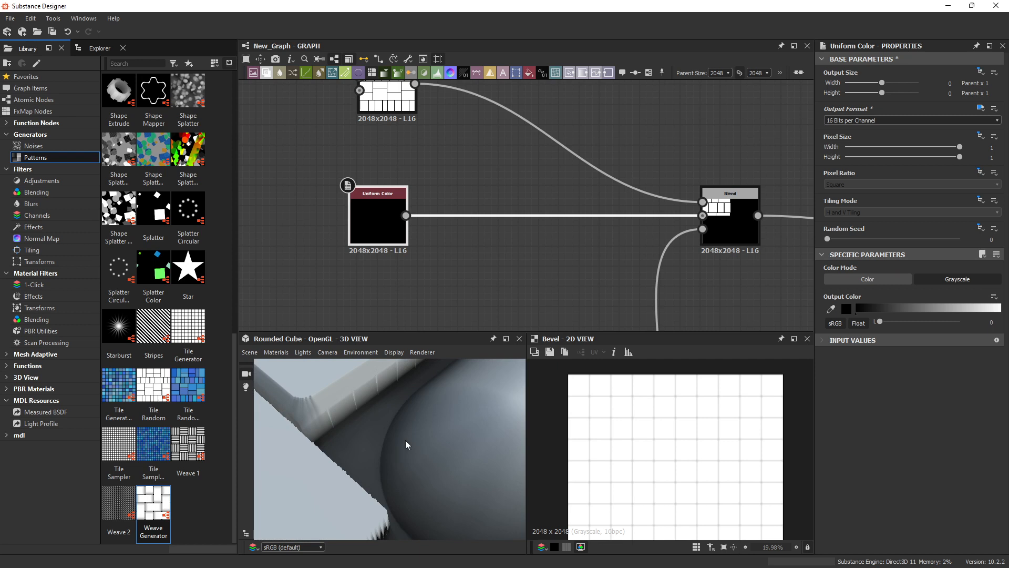
{"action": "left_click_drag", "start_coordinate": [411, 425], "coordinate": [396, 418]}
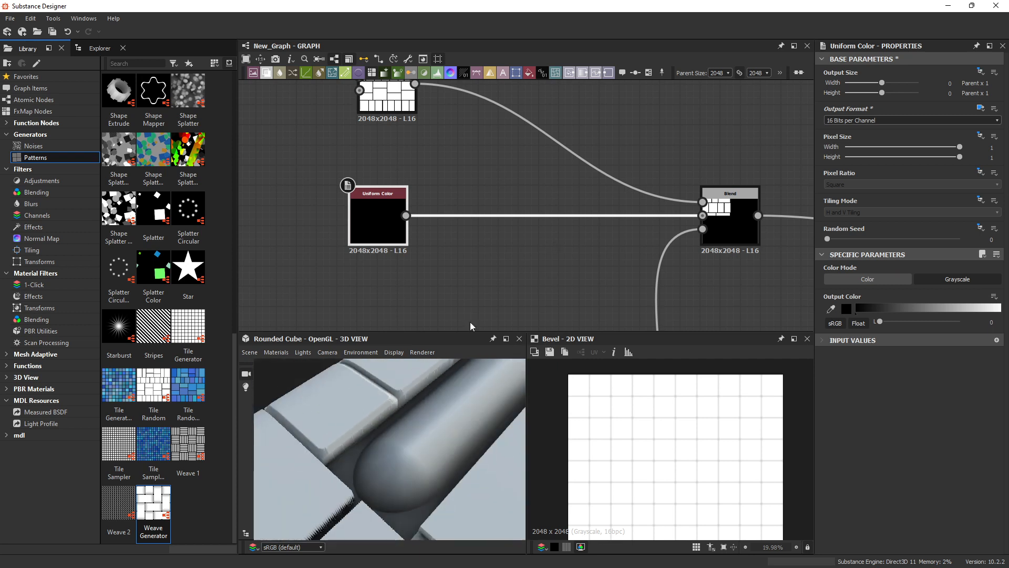
{"action": "scroll", "coordinate": [603, 217], "scroll_direction": "down", "scroll_amount": 5}
{"action": "middle_click_drag", "start_coordinate": [610, 243], "coordinate": [412, 156]}
{"action": "middle_click_drag", "start_coordinate": [496, 250], "coordinate": [701, 329]}
{"action": "scroll", "coordinate": [545, 234], "scroll_direction": "up", "scroll_amount": 7}
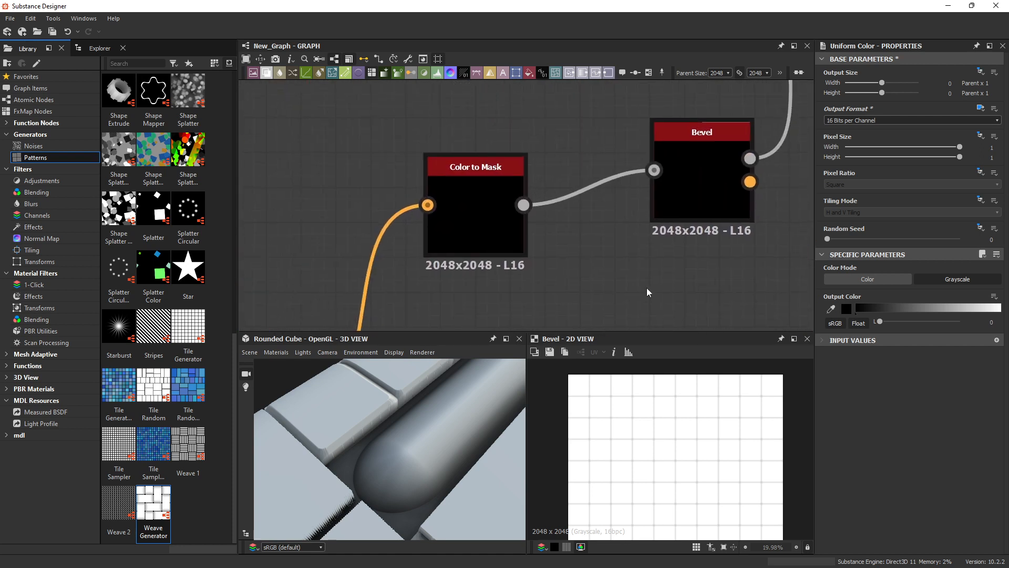
{"action": "scroll", "coordinate": [646, 288], "scroll_direction": "down", "scroll_amount": 2}
{"action": "middle_click_drag", "start_coordinate": [620, 276], "coordinate": [581, 272]}
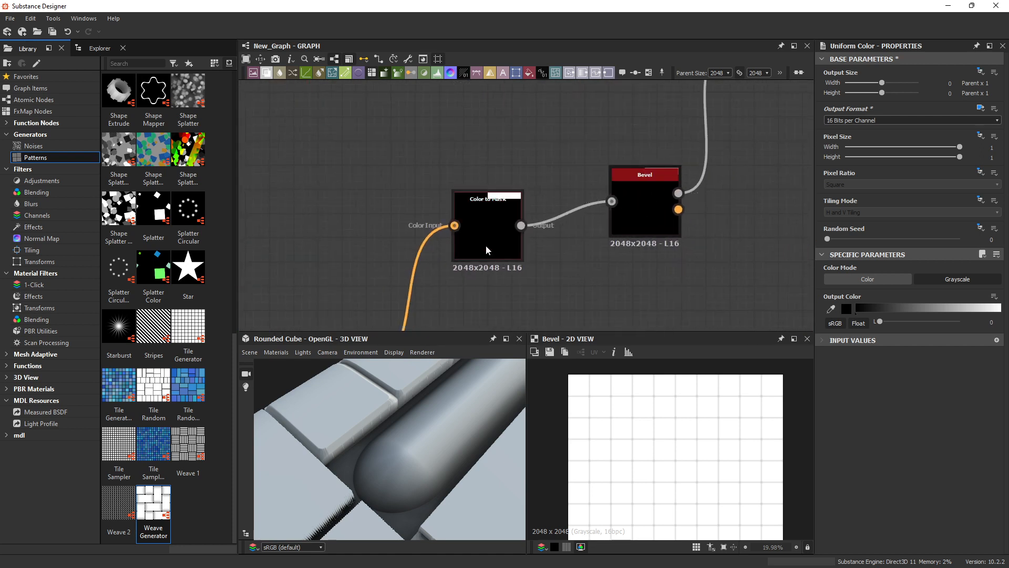
{"action": "scroll", "coordinate": [639, 236], "scroll_direction": "down", "scroll_amount": 5}
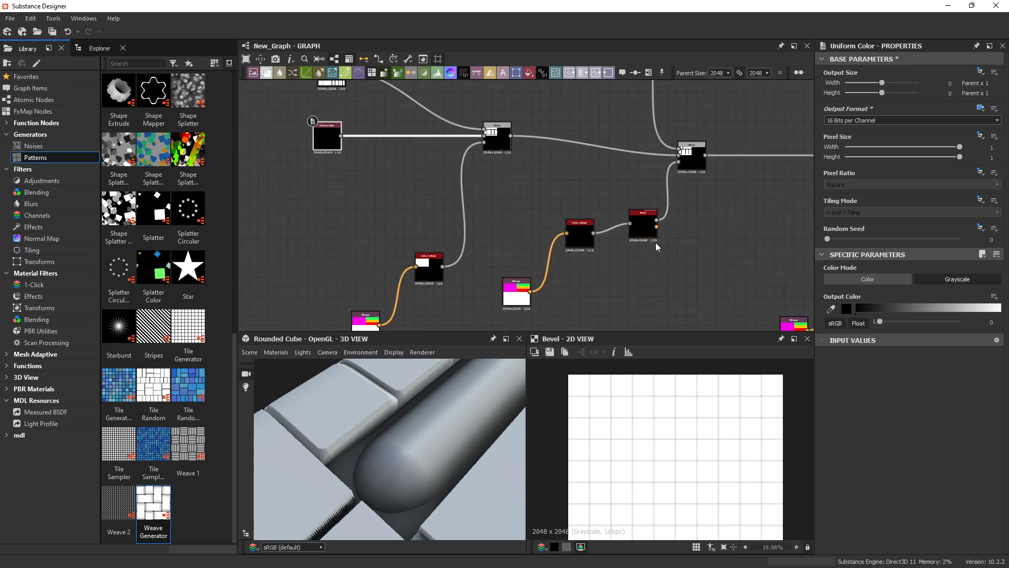
{"action": "middle_click_drag", "start_coordinate": [645, 240], "coordinate": [331, 191]}
{"action": "scroll", "coordinate": [564, 249], "scroll_direction": "up", "scroll_amount": 3}
{"action": "middle_click_drag", "start_coordinate": [603, 265], "coordinate": [515, 205]}
{"action": "middle_click_drag", "start_coordinate": [592, 195], "coordinate": [294, 293]}
{"action": "scroll", "coordinate": [471, 216], "scroll_direction": "down", "scroll_amount": 6}
{"action": "middle_click_drag", "start_coordinate": [467, 198], "coordinate": [737, 314]}
{"action": "scroll", "coordinate": [596, 212], "scroll_direction": "up", "scroll_amount": 3}
{"action": "scroll", "coordinate": [596, 212], "scroll_direction": "up", "scroll_amount": 2}
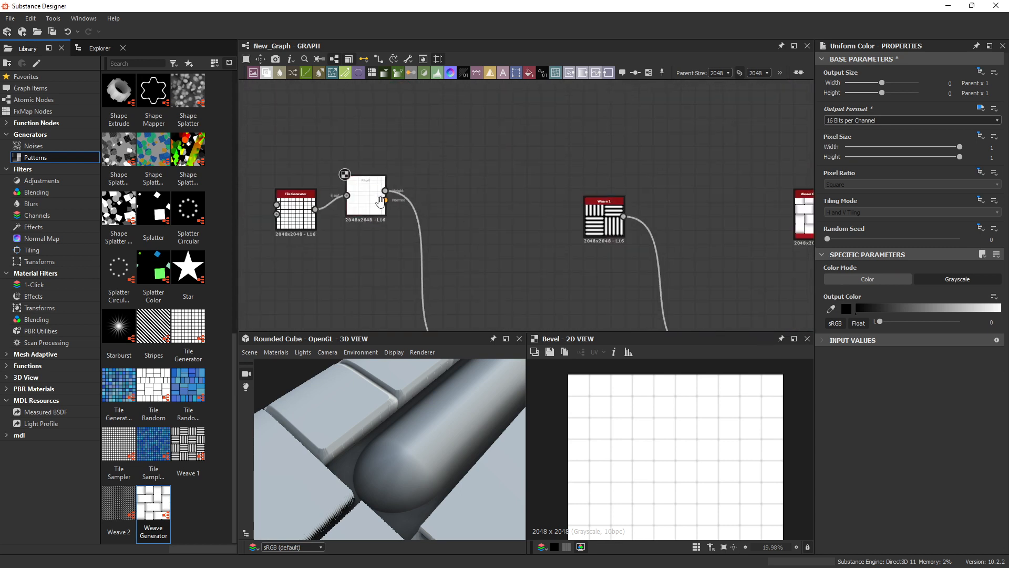
Step: Space the Tile Generator and its Bevel node farther apart in the graph
{"action": "middle_click_drag", "start_coordinate": [384, 210], "coordinate": [557, 221]}
{"action": "scroll", "coordinate": [557, 220], "scroll_direction": "up", "scroll_amount": 3}
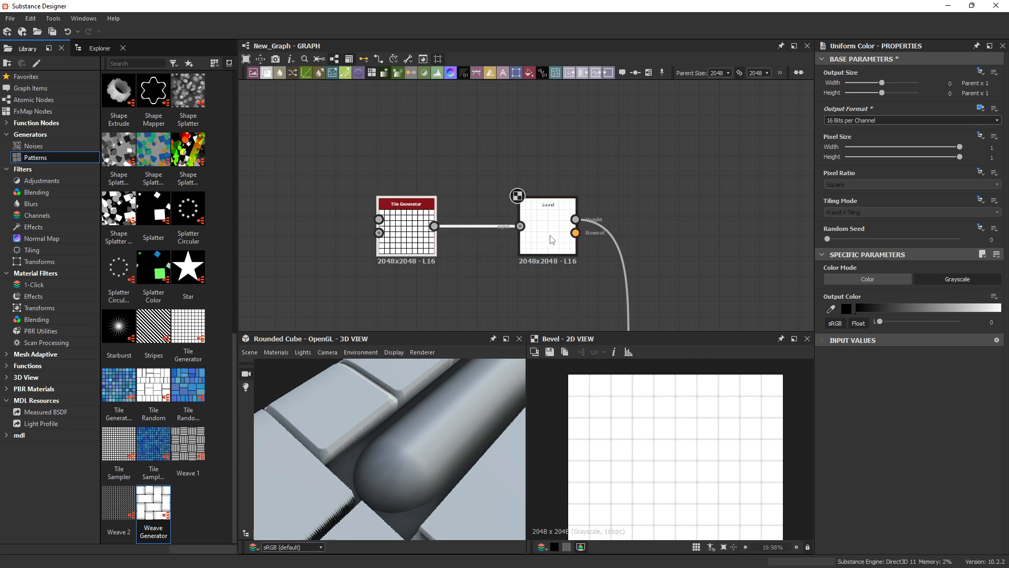
{"action": "left_click_drag", "start_coordinate": [547, 232], "coordinate": [546, 222]}
{"action": "middle_click_drag", "start_coordinate": [505, 158], "coordinate": [537, 198]}
{"action": "scroll", "coordinate": [413, 187], "scroll_direction": "down", "scroll_amount": 1}
{"action": "scroll", "coordinate": [447, 205], "scroll_direction": "down", "scroll_amount": 1}
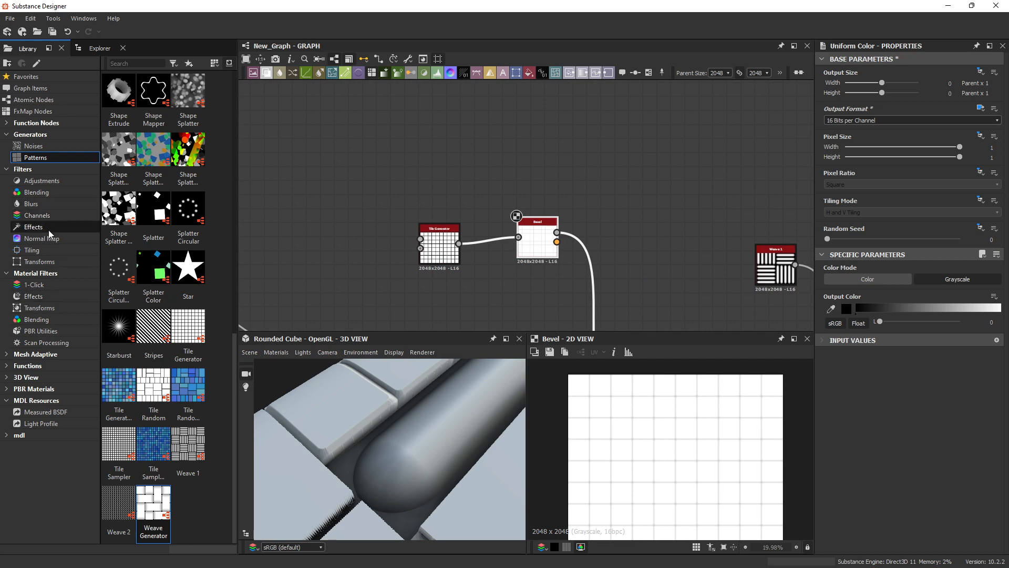
Step: Shift the Tile Generator and Bevel nodes to make room and insert a Levels node between the Bevel and its Blend
{"action": "scroll", "coordinate": [443, 461], "scroll_direction": "down", "scroll_amount": 3}
{"action": "left_click_drag", "start_coordinate": [443, 461], "coordinate": [419, 459]}
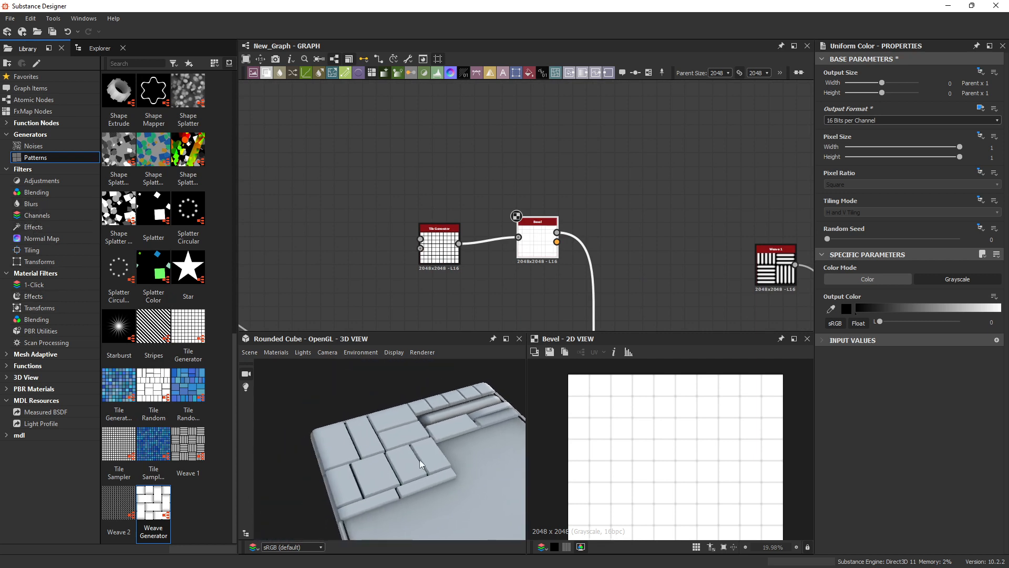
{"action": "scroll", "coordinate": [419, 459], "scroll_direction": "up", "scroll_amount": 3}
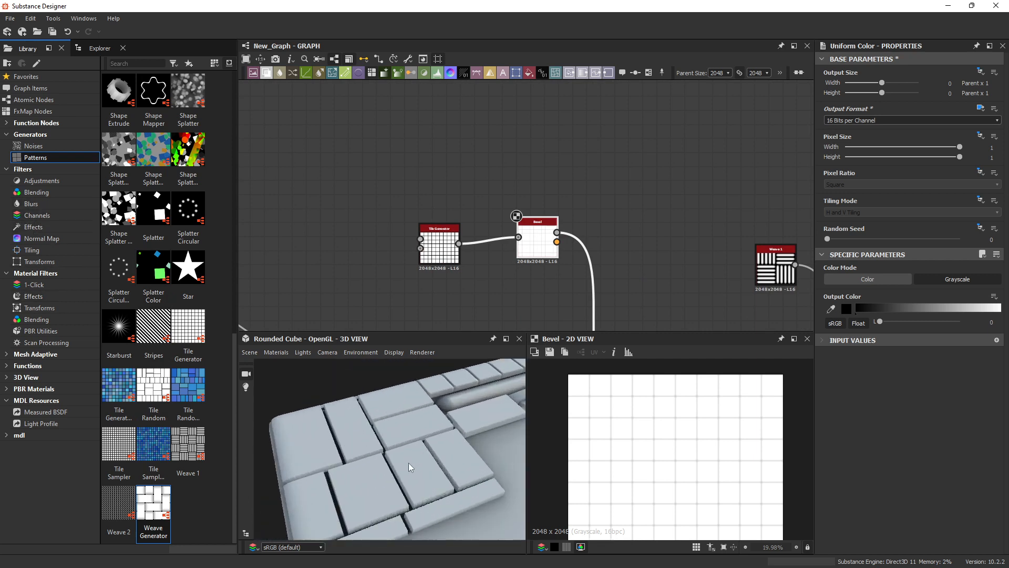
{"action": "left_click_drag", "start_coordinate": [447, 255], "coordinate": [405, 228]}
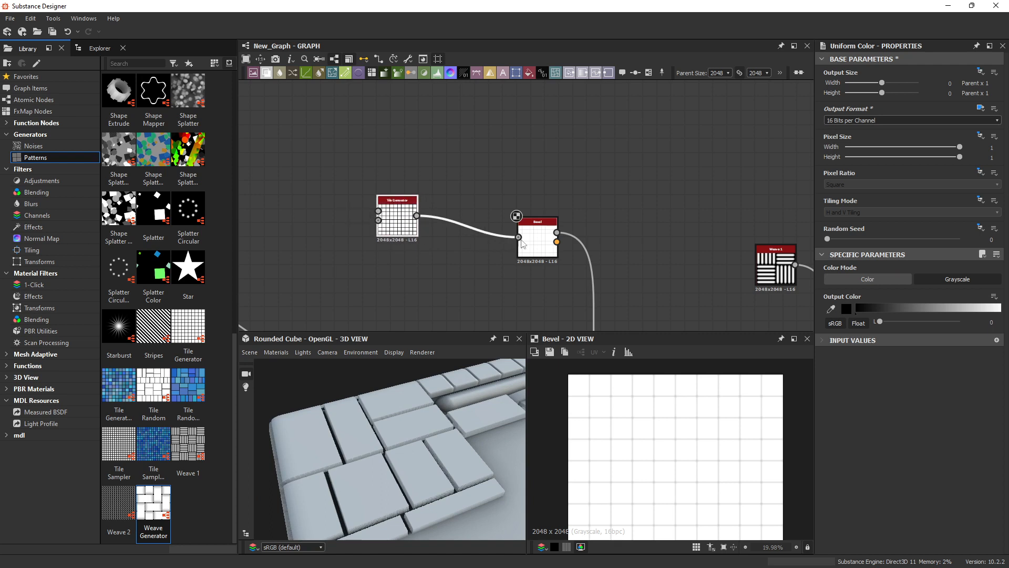
{"action": "left_click_drag", "start_coordinate": [547, 244], "coordinate": [521, 197]}
{"action": "type", "text": "leve"}
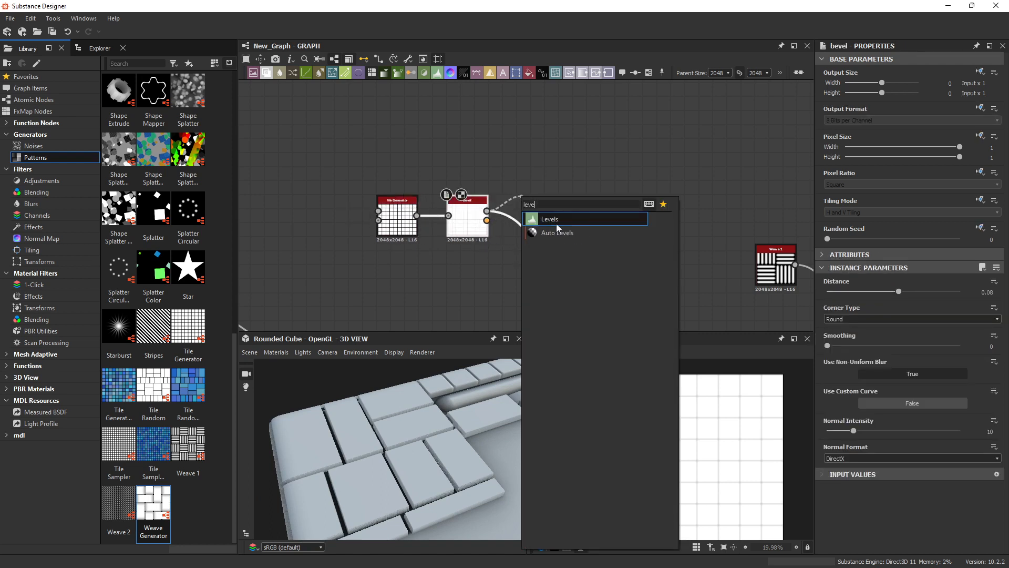
{"action": "left_click", "coordinate": [556, 223]}
{"action": "scroll", "coordinate": [541, 186], "scroll_direction": "down", "scroll_amount": 5}
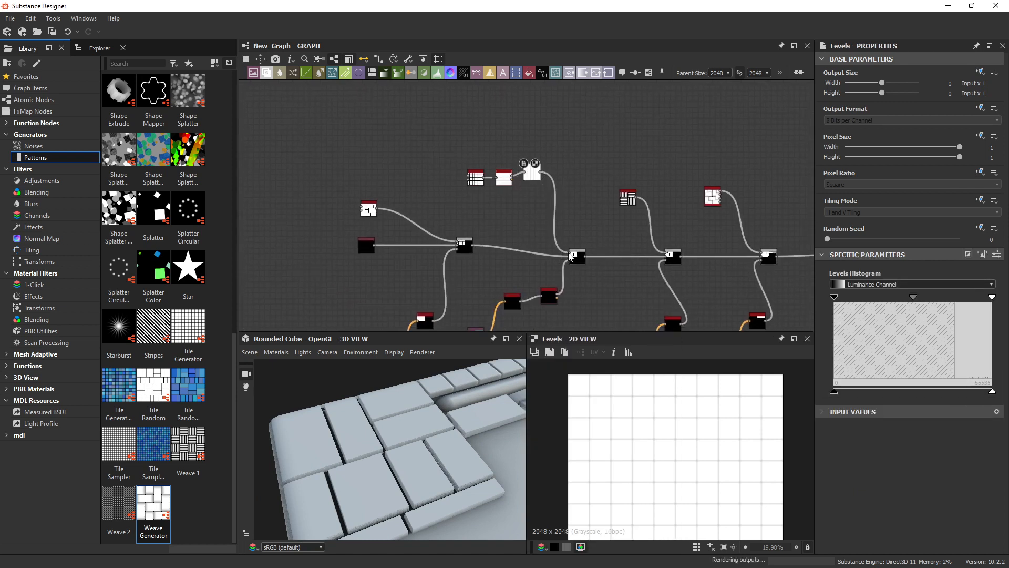
{"action": "scroll", "coordinate": [582, 171], "scroll_direction": "up", "scroll_amount": 6}
{"action": "scroll", "coordinate": [447, 209], "scroll_direction": "up", "scroll_amount": 3}
{"action": "middle_click_drag", "start_coordinate": [443, 219], "coordinate": [551, 234]}
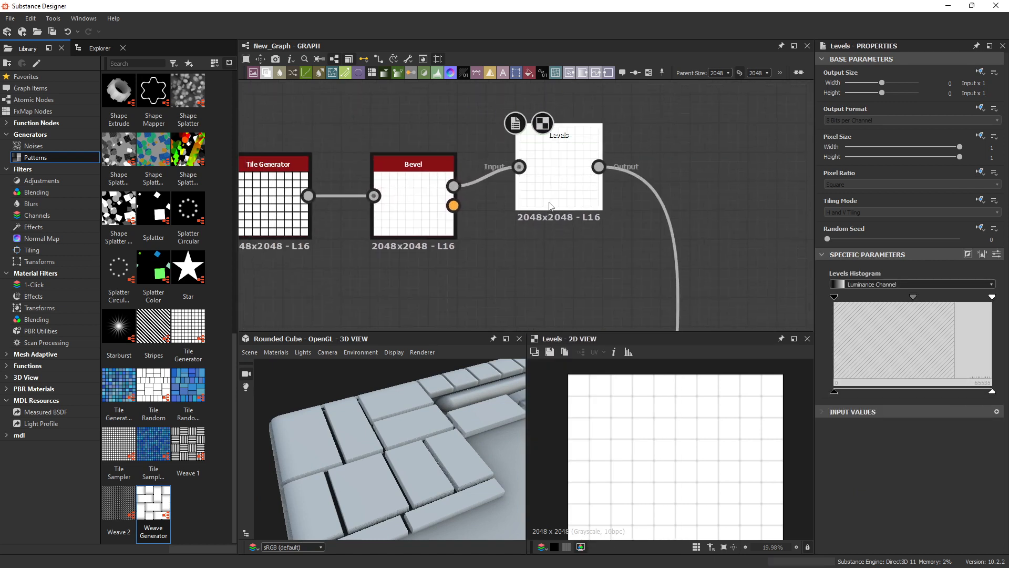
Step: Deepen the tile gaps in the Levels node by moving the input midtone far toward white and raising the input black point
{"action": "mouse_move", "coordinate": [912, 298]}
{"action": "left_mouse_down"}
{"action": "mouse_move", "coordinate": [892, 298]}
{"action": "mouse_move", "coordinate": [927, 297]}
{"action": "left_mouse_up"}
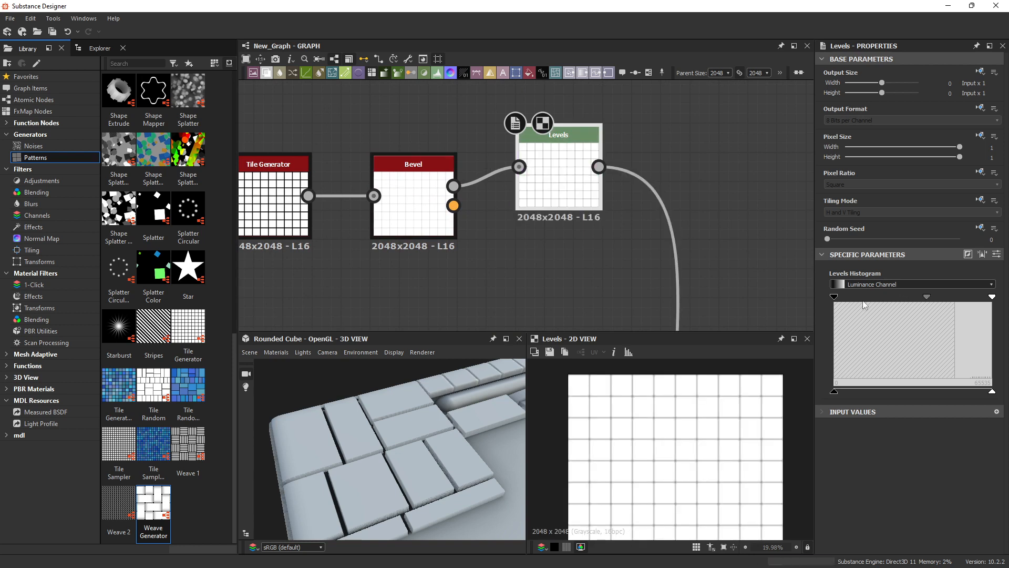
{"action": "mouse_move", "coordinate": [841, 300]}
{"action": "left_mouse_down"}
{"action": "mouse_move", "coordinate": [877, 297]}
{"action": "mouse_move", "coordinate": [828, 295]}
{"action": "left_mouse_up"}
{"action": "mouse_move", "coordinate": [991, 296]}
{"action": "left_mouse_down"}
{"action": "mouse_move", "coordinate": [863, 302]}
{"action": "mouse_move", "coordinate": [979, 298]}
{"action": "left_mouse_up"}
{"action": "key", "text": "ctrl+z"}
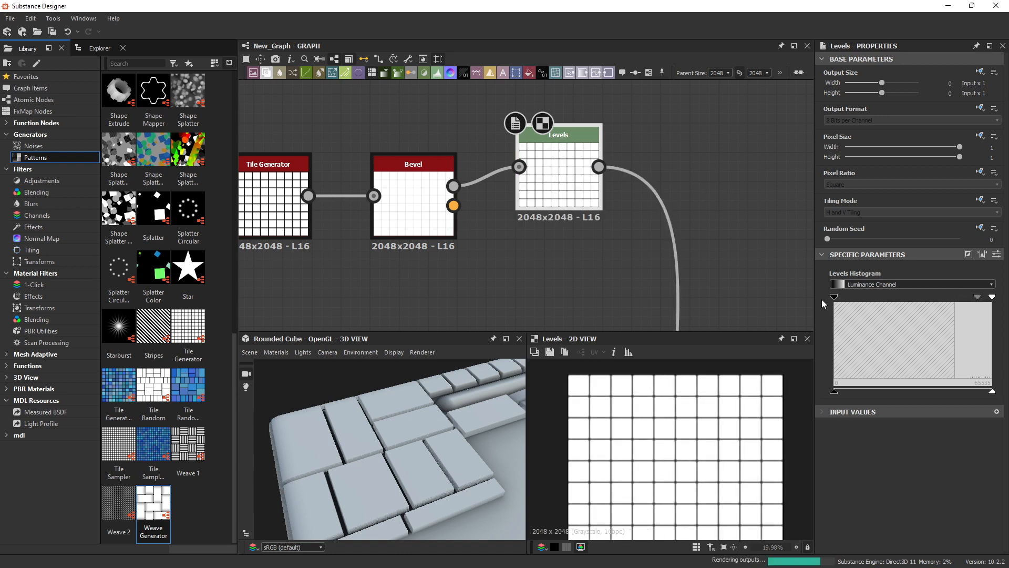
{"action": "left_click_drag", "start_coordinate": [834, 297], "coordinate": [855, 297]}
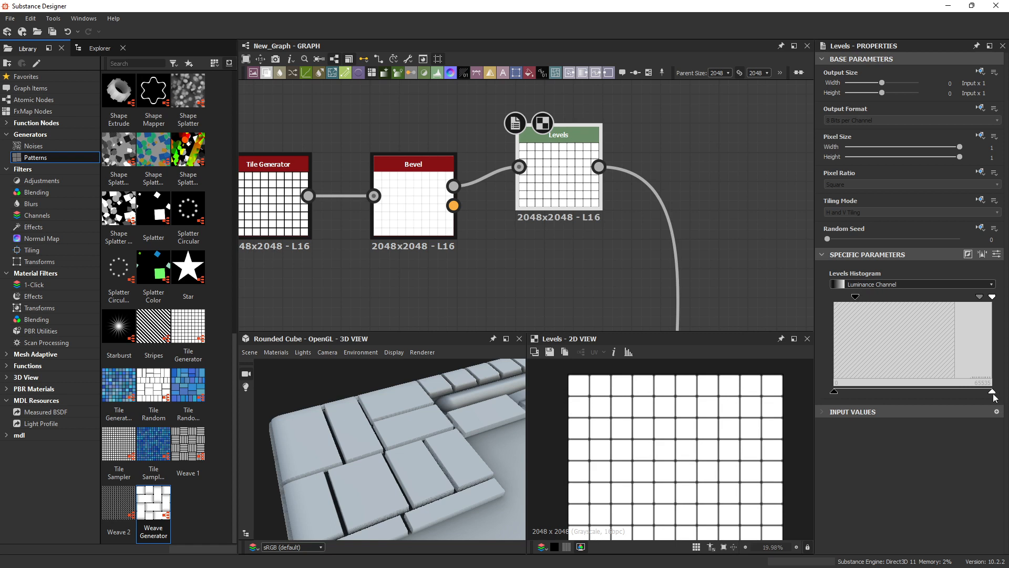
Step: Narrow the tile Levels node's output range by lowering the white output and raising the black output, checking the height in 3D
{"action": "left_click_drag", "start_coordinate": [992, 393], "coordinate": [906, 393]}
{"action": "left_click_drag", "start_coordinate": [473, 436], "coordinate": [399, 415]}
{"action": "left_click_drag", "start_coordinate": [903, 393], "coordinate": [933, 393]}
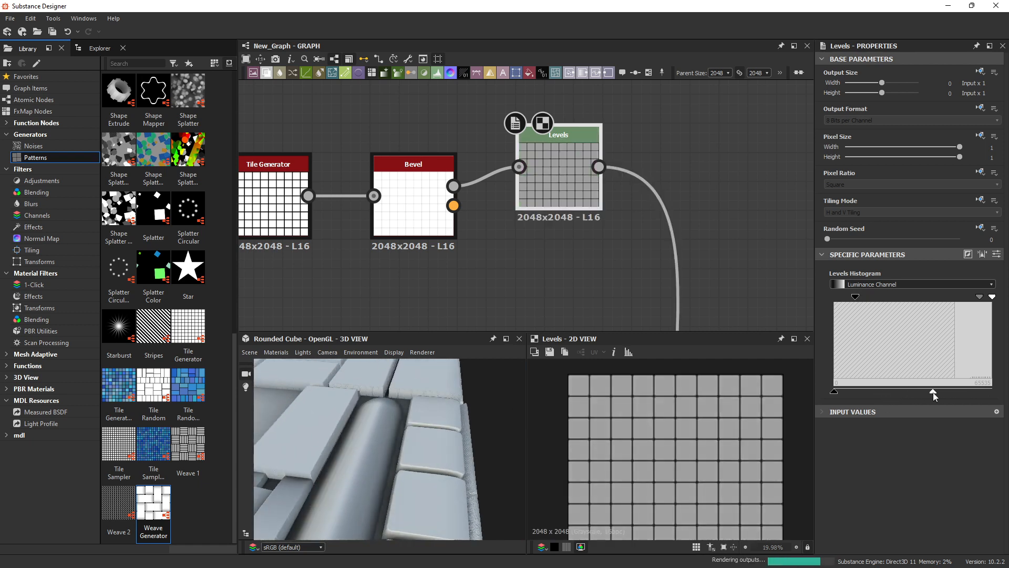
{"action": "left_click_drag", "start_coordinate": [835, 392], "coordinate": [875, 392]}
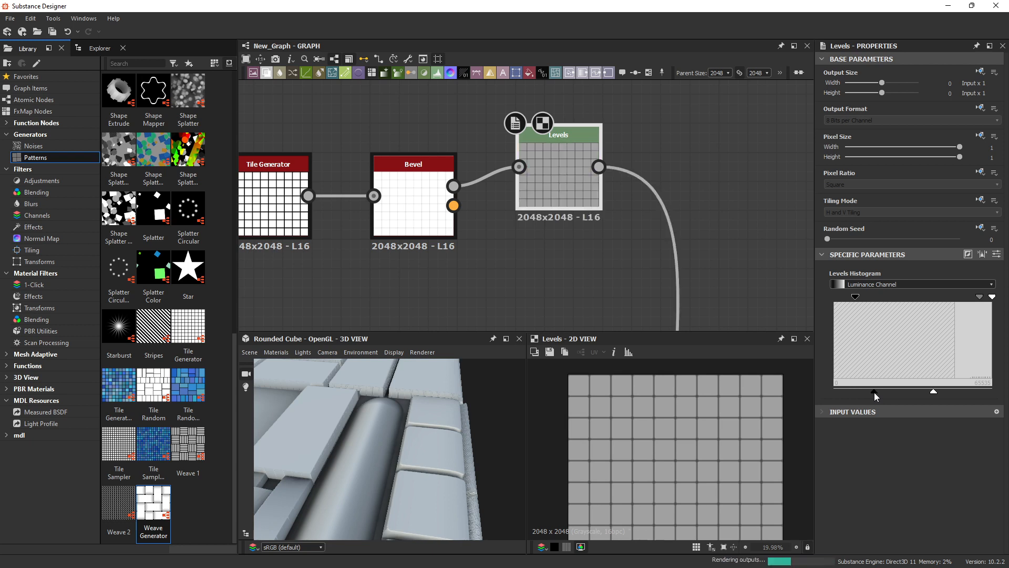
{"action": "left_click_drag", "start_coordinate": [400, 456], "coordinate": [408, 436]}
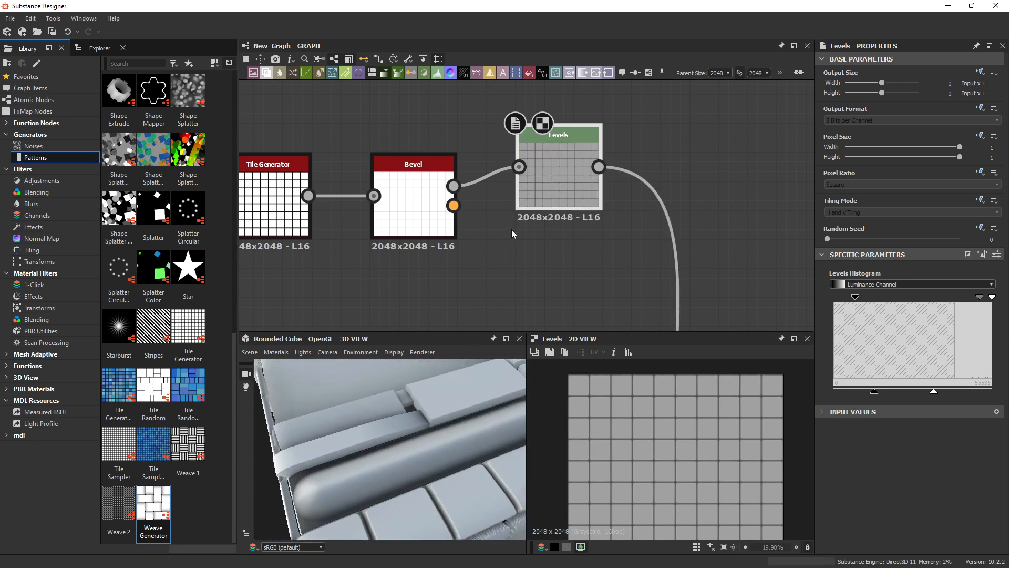
Step: Set the Weave 1 node's Tiling to 5
{"action": "scroll", "coordinate": [505, 237], "scroll_direction": "down", "scroll_amount": 3}
{"action": "scroll", "coordinate": [504, 252], "scroll_direction": "down", "scroll_amount": 3}
{"action": "middle_click_drag", "start_coordinate": [603, 250], "coordinate": [530, 135]}
{"action": "left_click", "coordinate": [530, 133]}
{"action": "left_click_drag", "start_coordinate": [350, 505], "coordinate": [347, 481]}
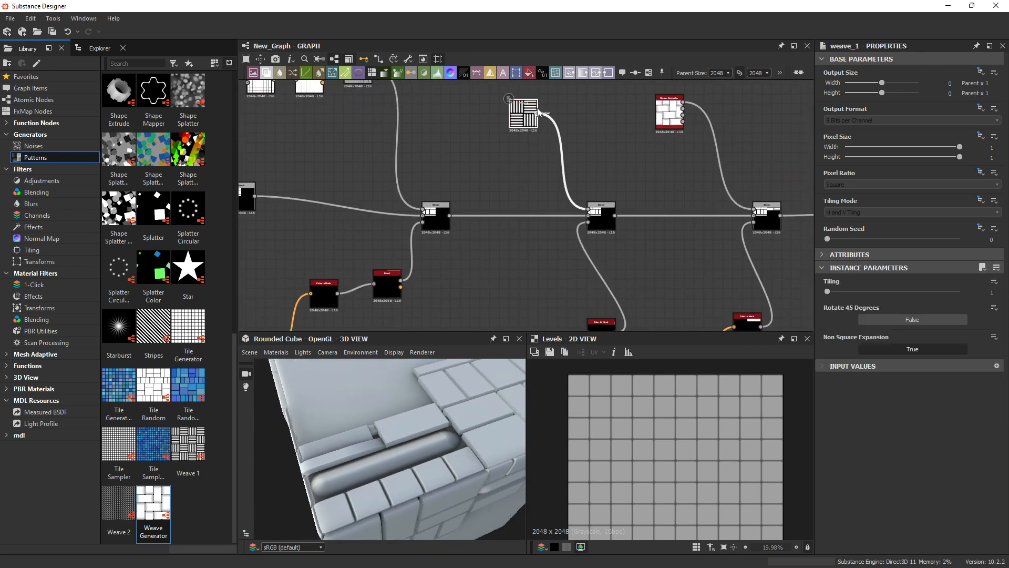
{"action": "scroll", "coordinate": [539, 111], "scroll_direction": "up", "scroll_amount": 6}
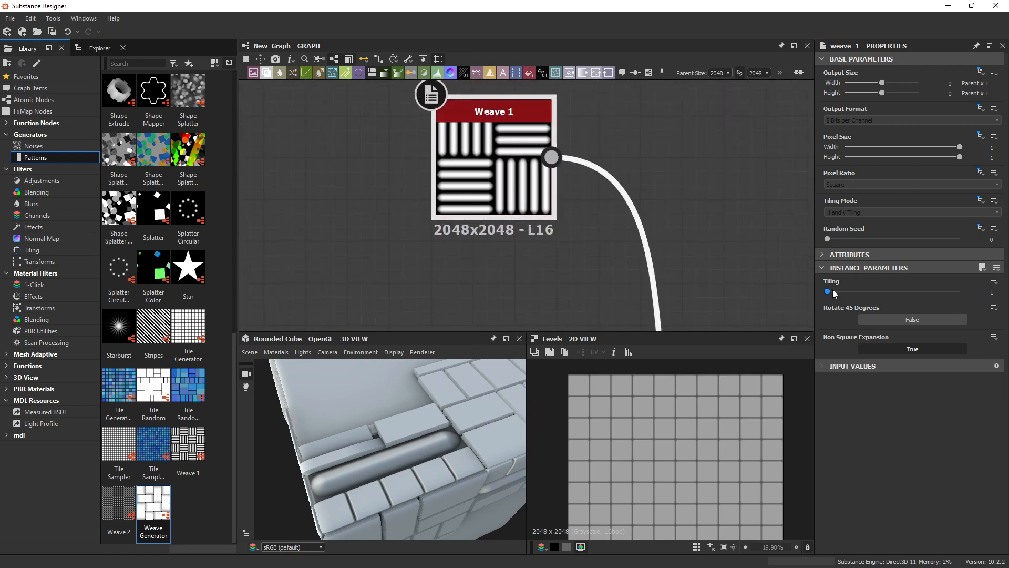
{"action": "left_click_drag", "start_coordinate": [833, 292], "coordinate": [860, 286]}
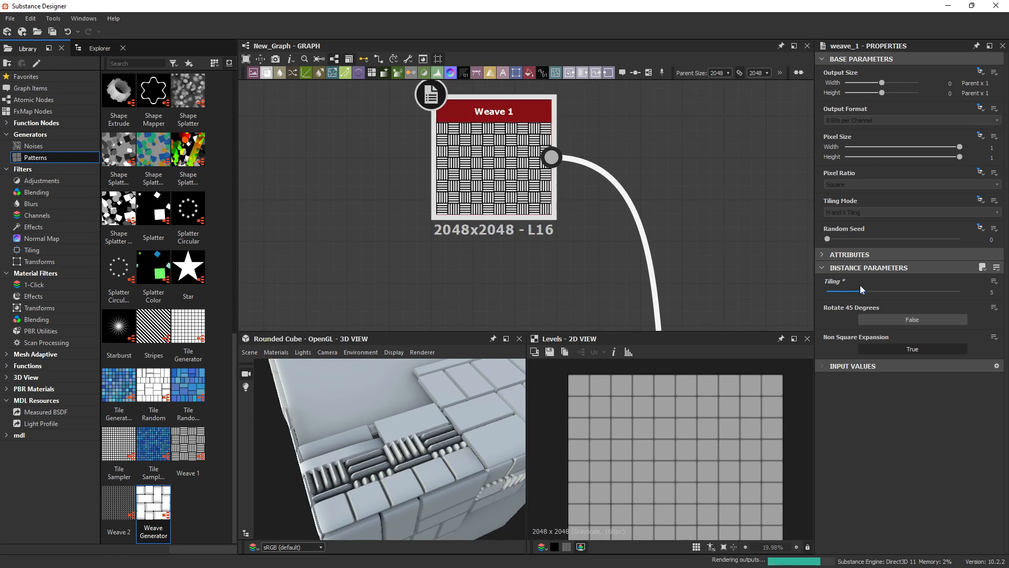
Step: Insert a Levels node between the Weave 1 node and the foreground input of its Blend
{"action": "middle_click_drag", "start_coordinate": [594, 274], "coordinate": [540, 198]}
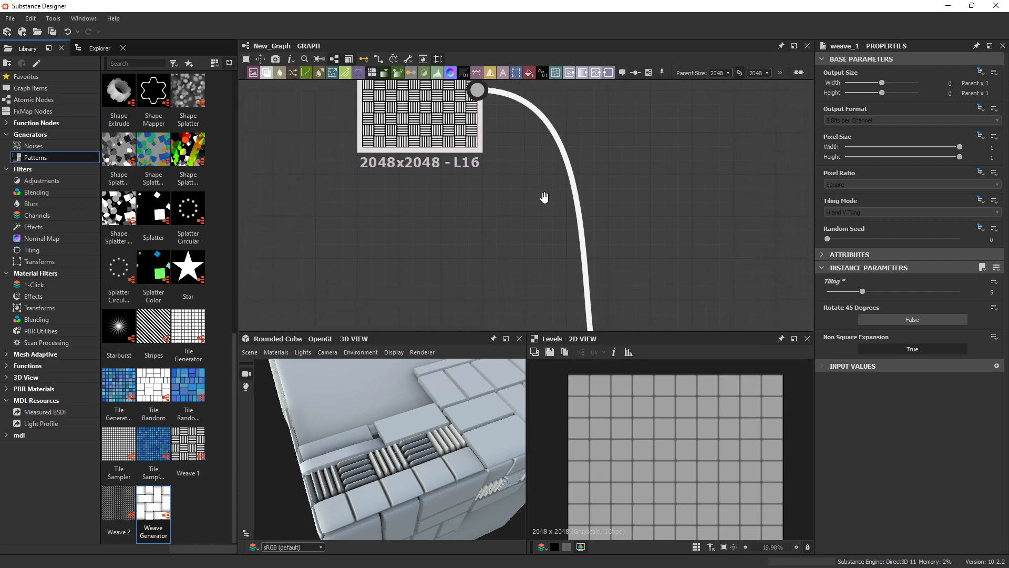
{"action": "scroll", "coordinate": [512, 185], "scroll_direction": "down", "scroll_amount": 3}
{"action": "scroll", "coordinate": [517, 208], "scroll_direction": "down", "scroll_amount": 2}
{"action": "scroll", "coordinate": [516, 214], "scroll_direction": "up", "scroll_amount": 3}
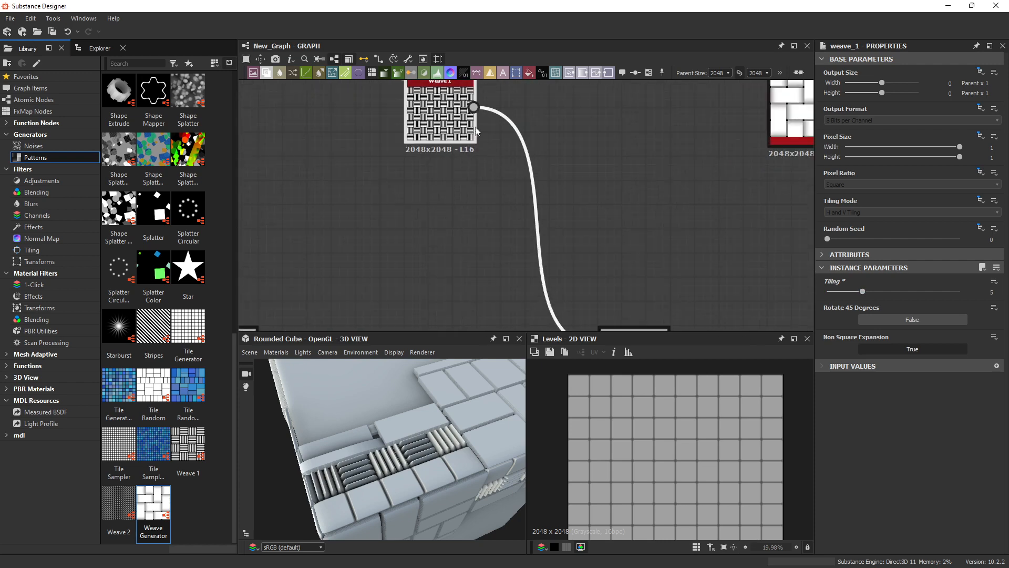
{"action": "left_click_drag", "start_coordinate": [497, 114], "coordinate": [534, 114]}
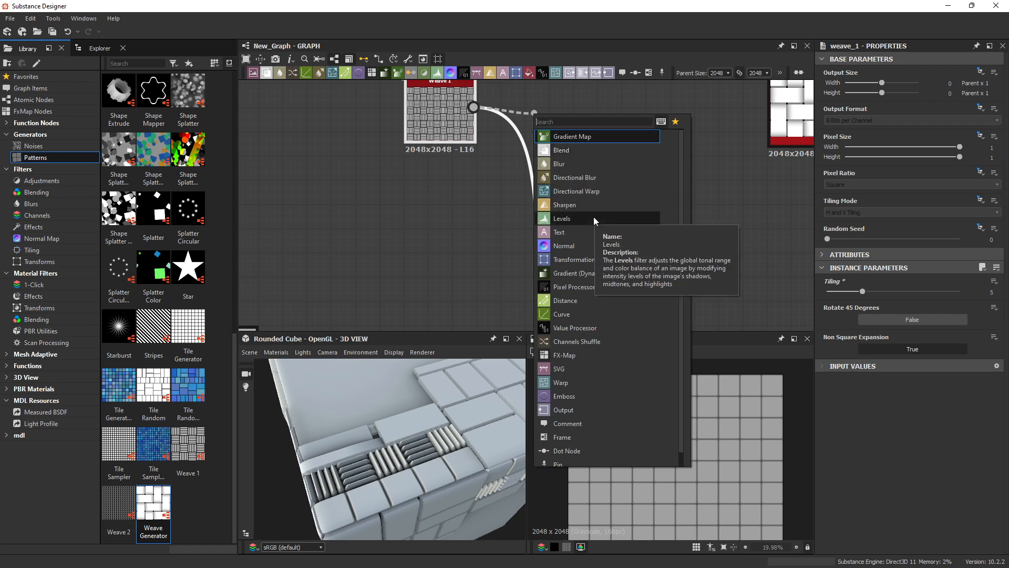
{"action": "left_click", "coordinate": [567, 224]}
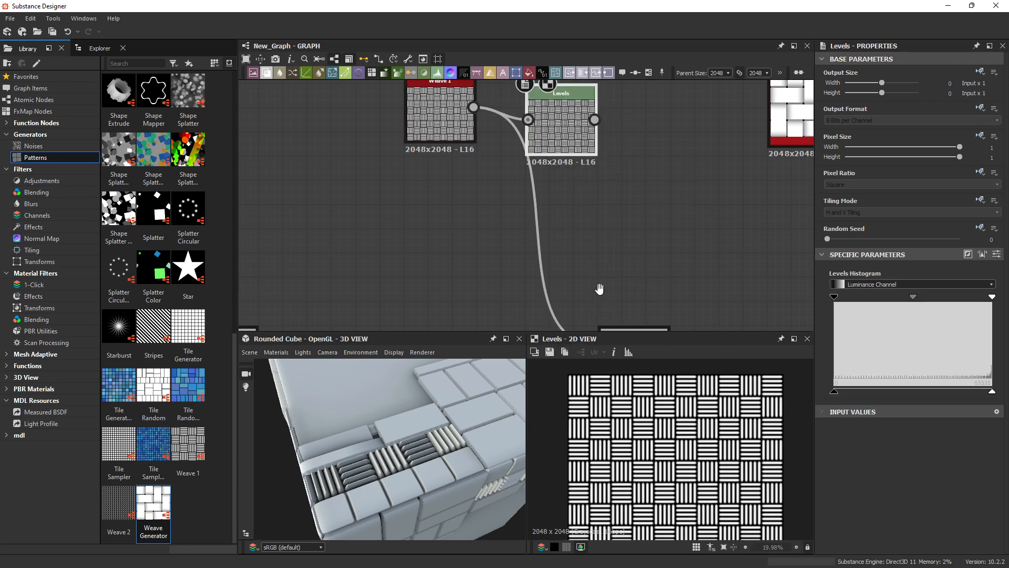
{"action": "scroll", "coordinate": [594, 169], "scroll_direction": "down", "scroll_amount": 2}
{"action": "left_click_drag", "start_coordinate": [589, 279], "coordinate": [584, 289]}
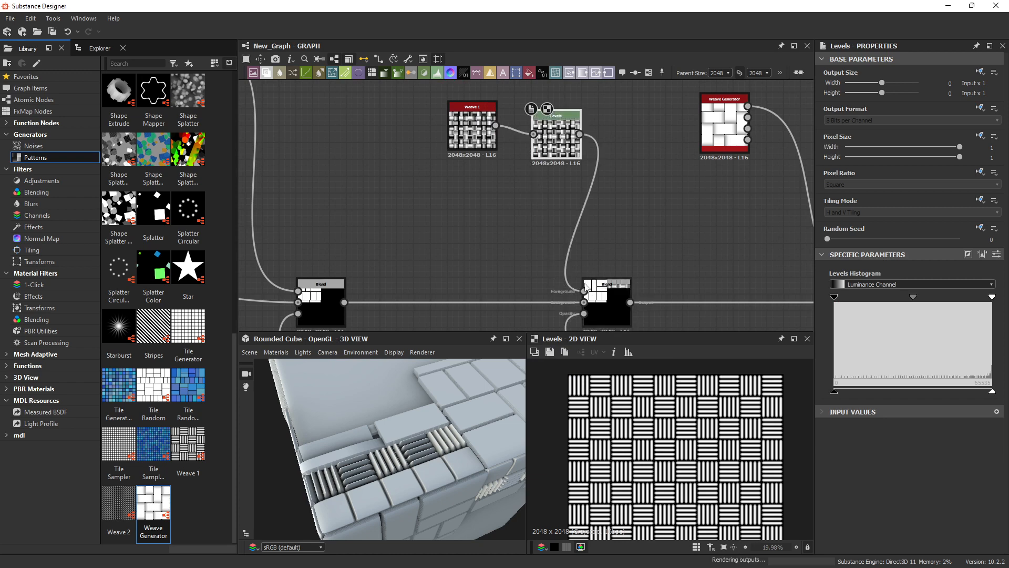
{"action": "scroll", "coordinate": [558, 147], "scroll_direction": "up", "scroll_amount": 4}
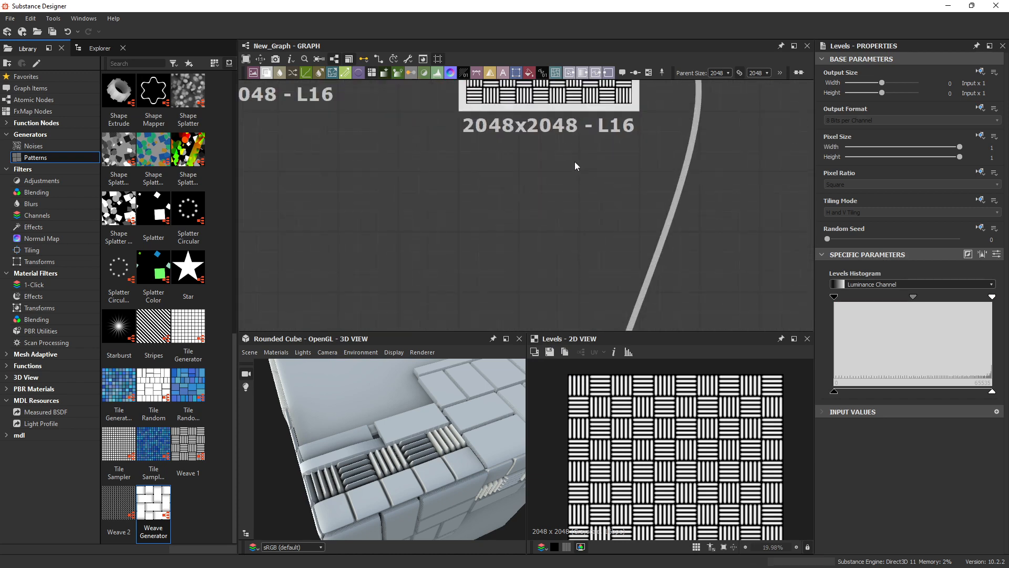
Step: Compress the weave Levels node's output range into the mid greys and inspect the weave ridges up close in 3D
{"action": "left_click_drag", "start_coordinate": [832, 394], "coordinate": [885, 399]}
{"action": "left_click_drag", "start_coordinate": [992, 393], "coordinate": [885, 395]}
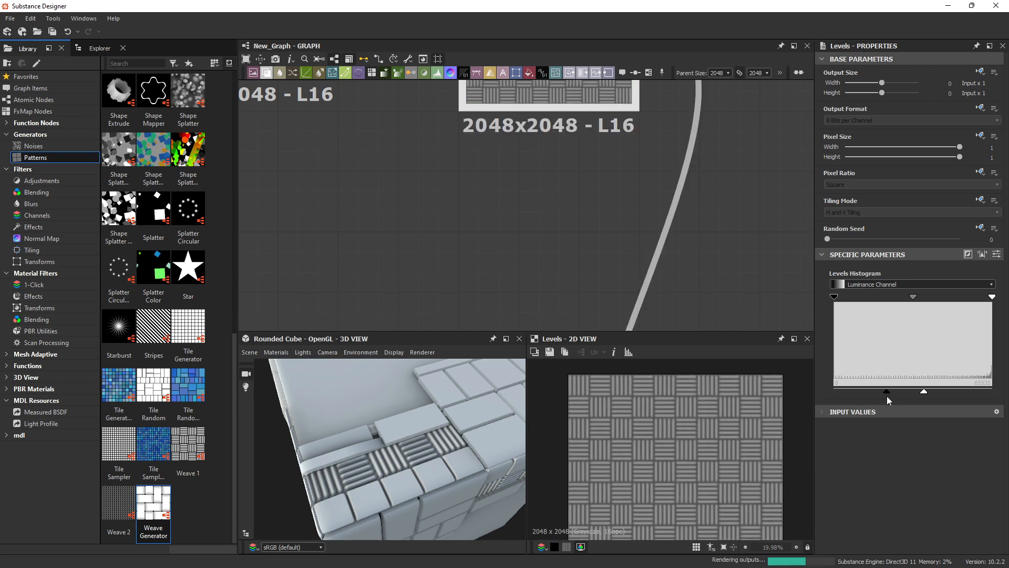
{"action": "left_click_drag", "start_coordinate": [279, 489], "coordinate": [352, 451]}
{"action": "scroll", "coordinate": [395, 479], "scroll_direction": "up", "scroll_amount": 5}
{"action": "scroll", "coordinate": [581, 239], "scroll_direction": "down", "scroll_amount": 2}
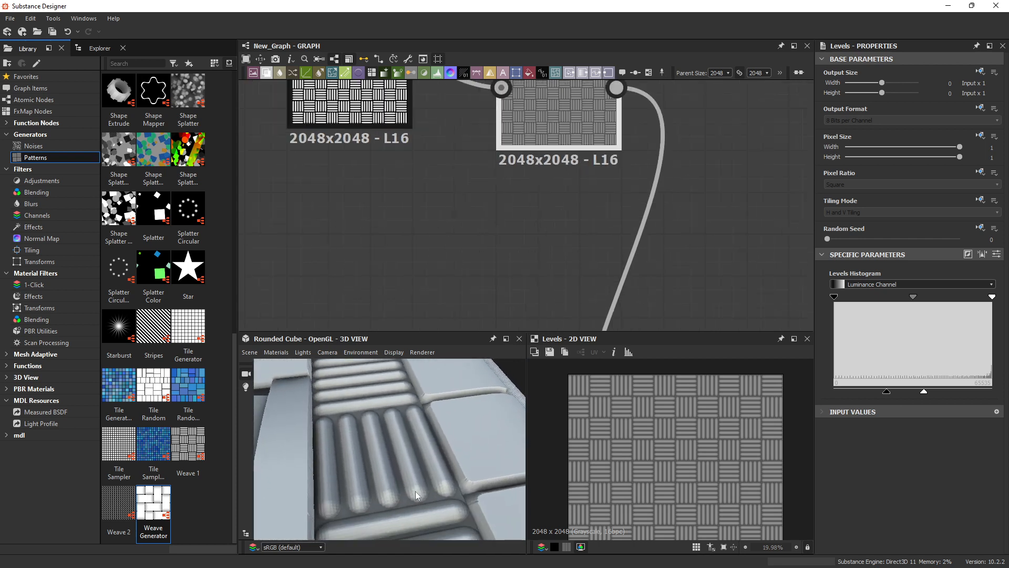
Step: Review the Weave 1 parameters and add a Blur HQ Grayscale node fed by the weave Levels node
{"action": "middle_click_drag", "start_coordinate": [582, 177], "coordinate": [560, 243]}
{"action": "left_click", "coordinate": [326, 148]}
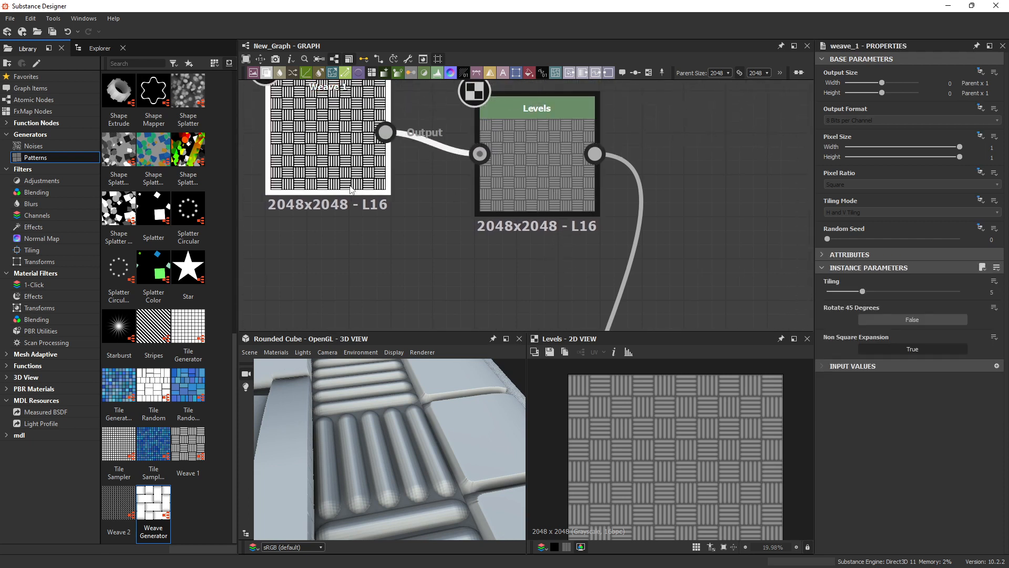
{"action": "left_click", "coordinate": [528, 206]}
{"action": "left_click", "coordinate": [329, 142]}
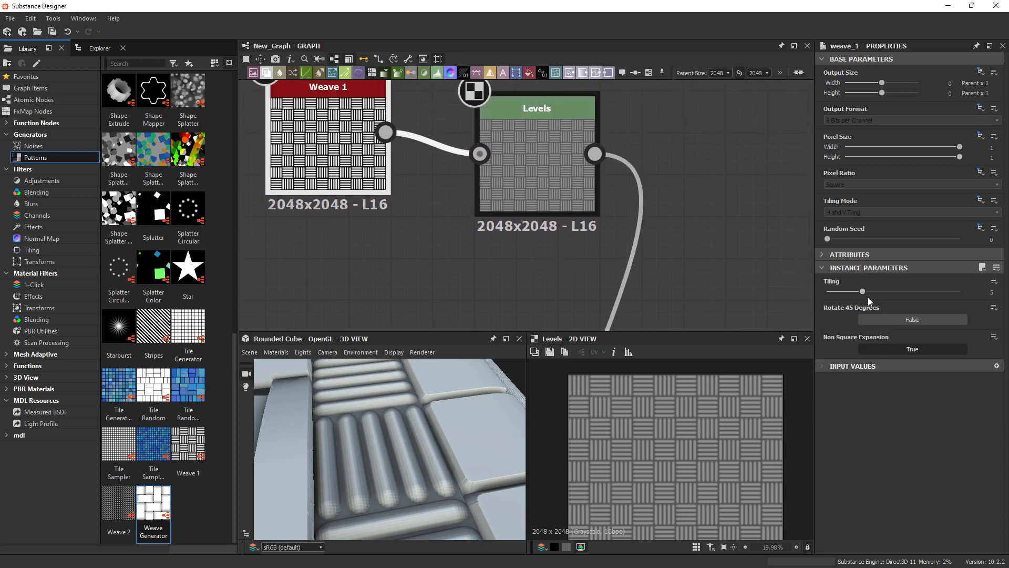
{"action": "scroll", "coordinate": [642, 264], "scroll_direction": "down", "scroll_amount": 3}
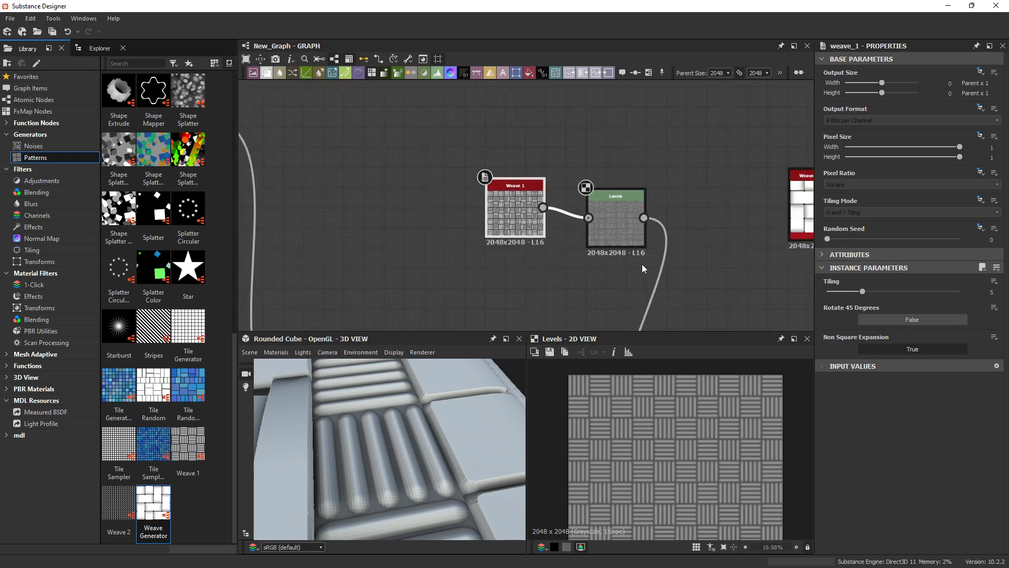
{"action": "middle_click_drag", "start_coordinate": [641, 264], "coordinate": [544, 154]}
{"action": "left_click_drag", "start_coordinate": [551, 136], "coordinate": [594, 141]}
{"action": "type", "text": "blur"}
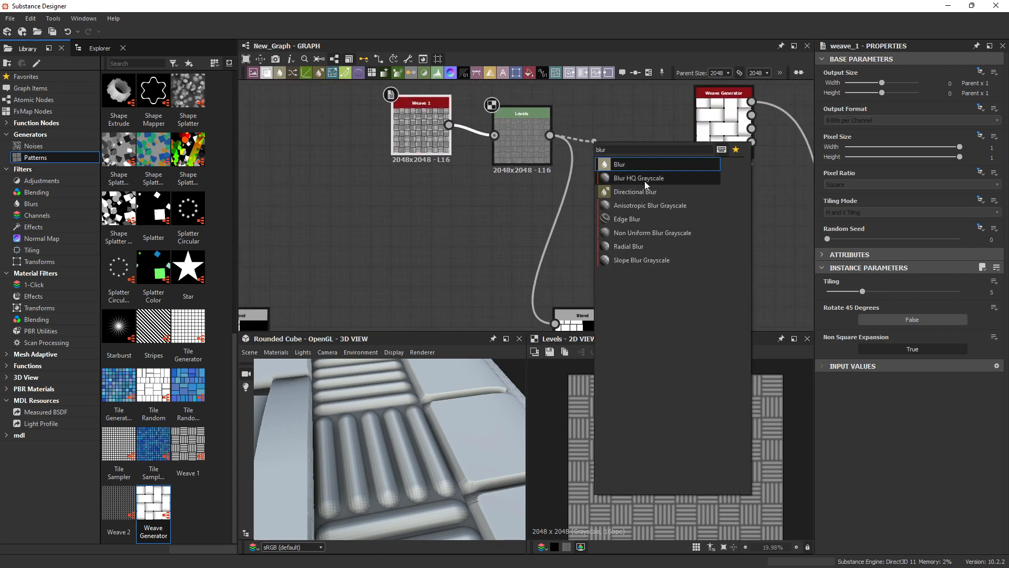
{"action": "key", "text": "Escape"}
Step: Move the Weave 1 and Levels nodes aside and route the Blur HQ Grayscale output into the Blend's foreground
{"action": "left_click_drag", "start_coordinate": [421, 131], "coordinate": [320, 121]}
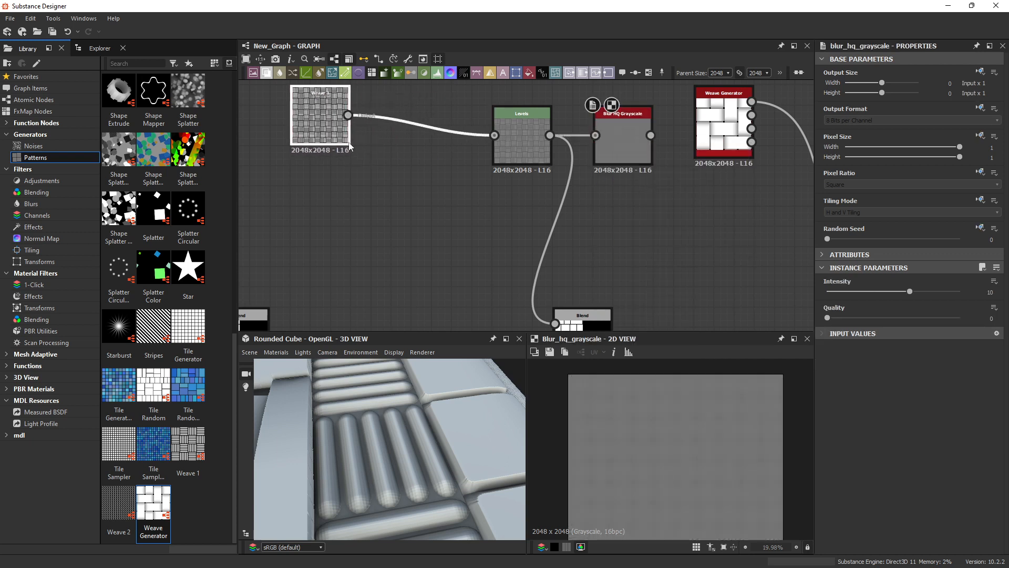
{"action": "left_click_drag", "start_coordinate": [520, 153], "coordinate": [418, 132]}
{"action": "left_click_drag", "start_coordinate": [596, 148], "coordinate": [556, 324]}
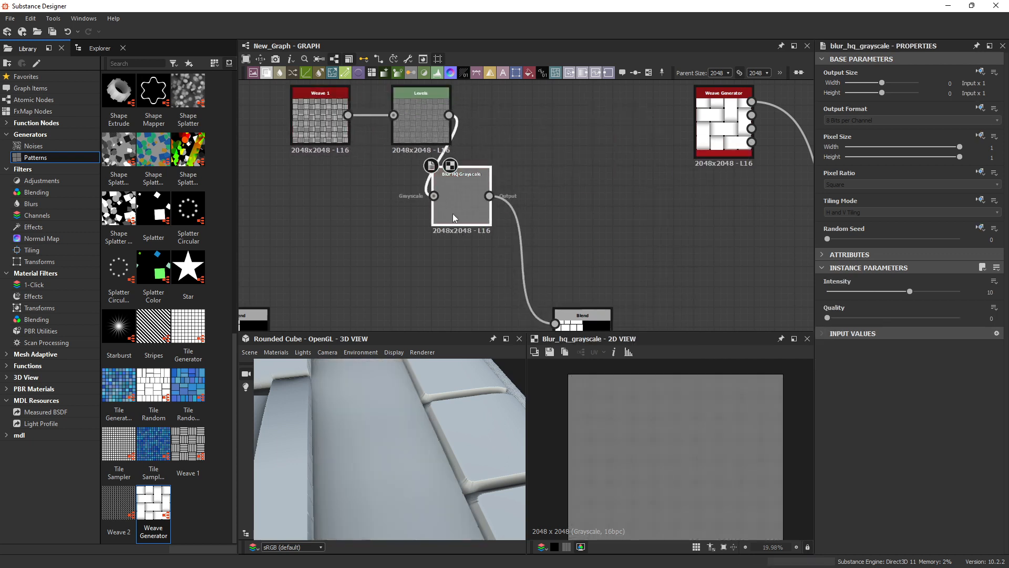
Step: Set the Blur HQ Grayscale node's Intensity to 0.38 and Quality to 1
{"action": "left_click", "coordinate": [837, 291]}
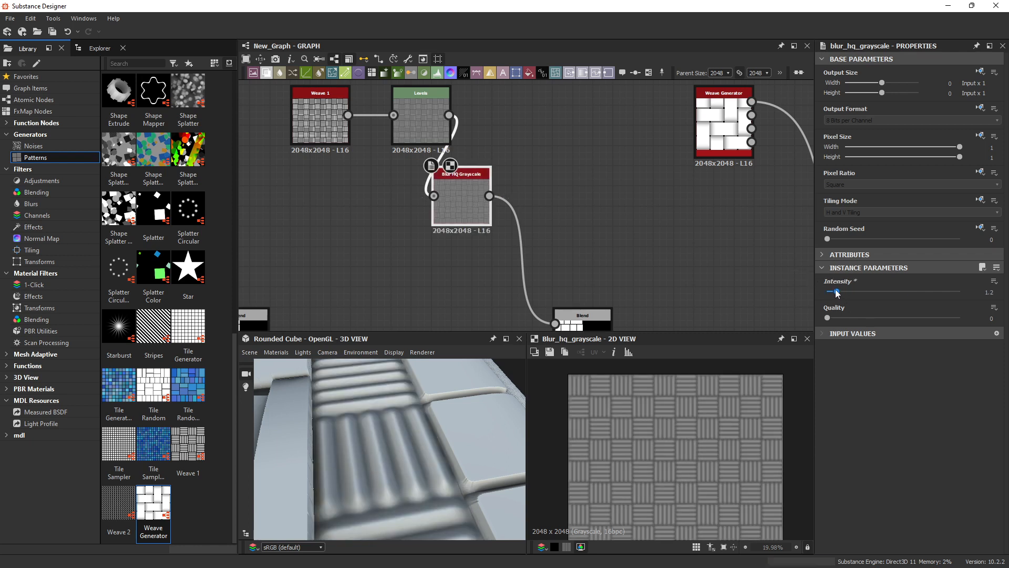
{"action": "left_click_drag", "start_coordinate": [837, 291], "coordinate": [830, 292]}
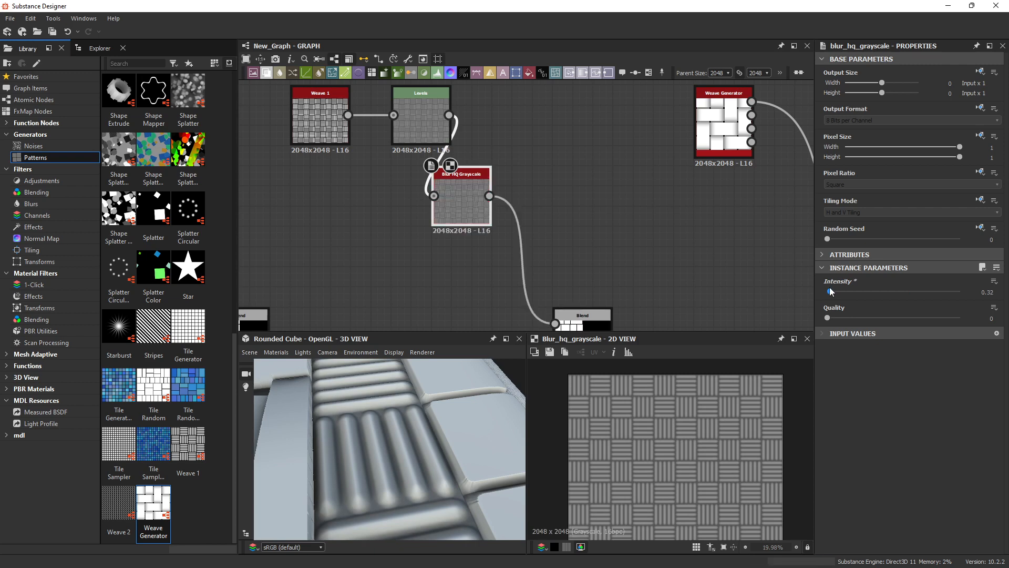
{"action": "left_click", "coordinate": [941, 323]}
{"action": "left_click_drag", "start_coordinate": [830, 292], "coordinate": [831, 291]}
Step: Shift the weave Levels input midtone toward black and set the Blur HQ Grayscale Intensity to 0.63
{"action": "left_click", "coordinate": [400, 139]}
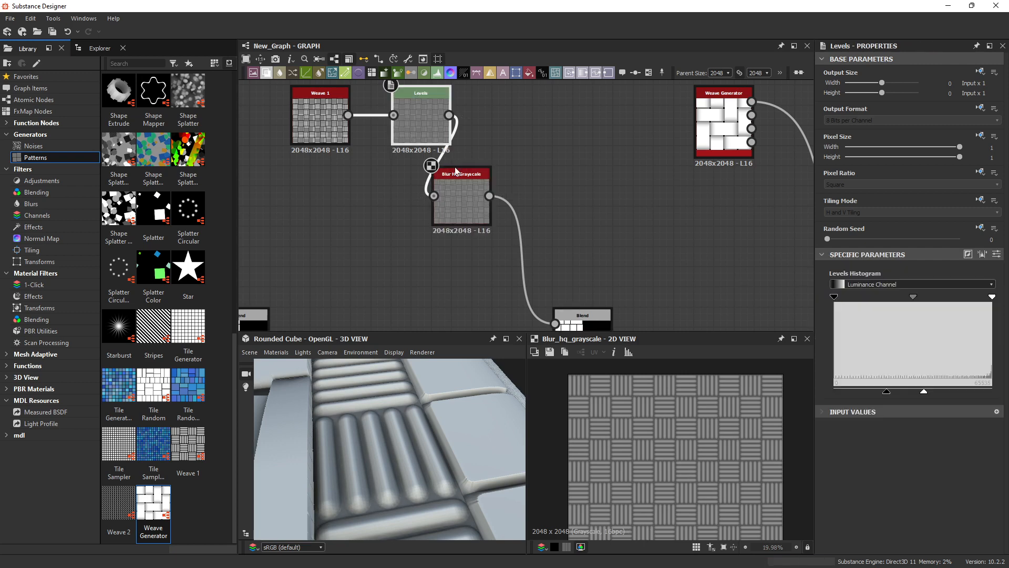
{"action": "left_click_drag", "start_coordinate": [915, 298], "coordinate": [897, 298]}
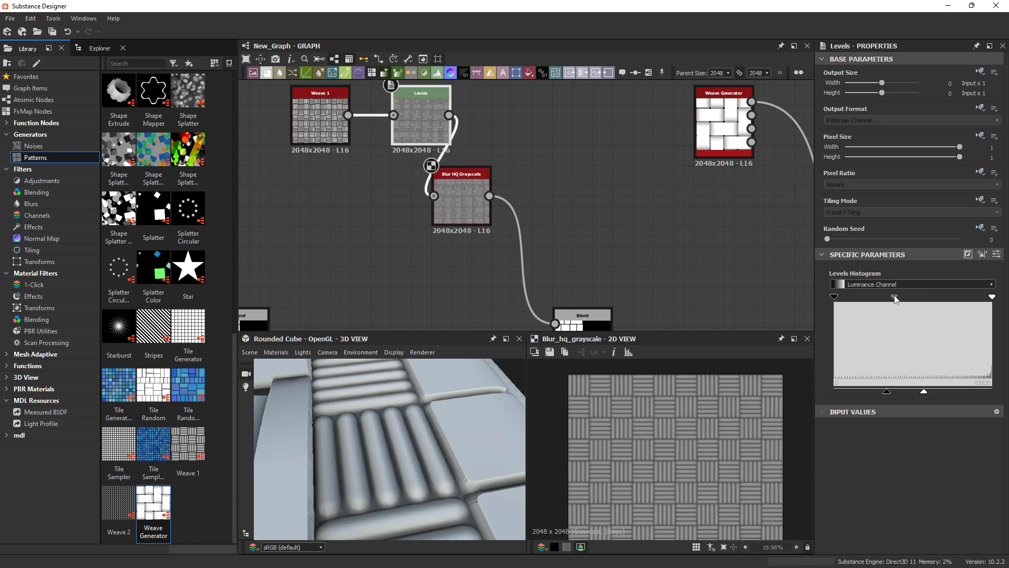
{"action": "mouse_move", "coordinate": [897, 298]}
{"action": "left_mouse_down"}
{"action": "mouse_move", "coordinate": [875, 295]}
{"action": "mouse_move", "coordinate": [888, 296]}
{"action": "left_mouse_up"}
{"action": "left_click", "coordinate": [446, 221]}
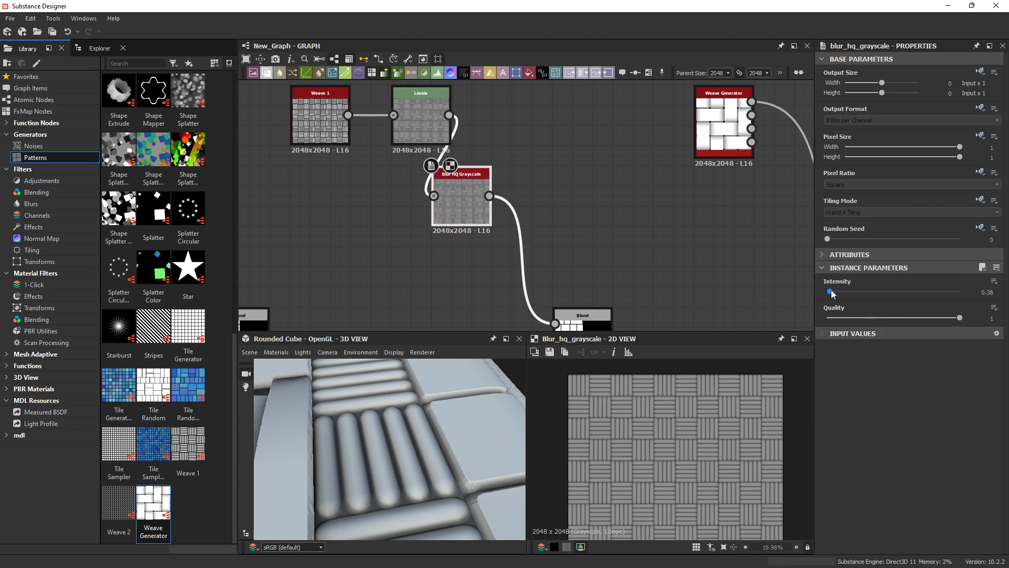
{"action": "left_click_drag", "start_coordinate": [831, 292], "coordinate": [833, 292]}
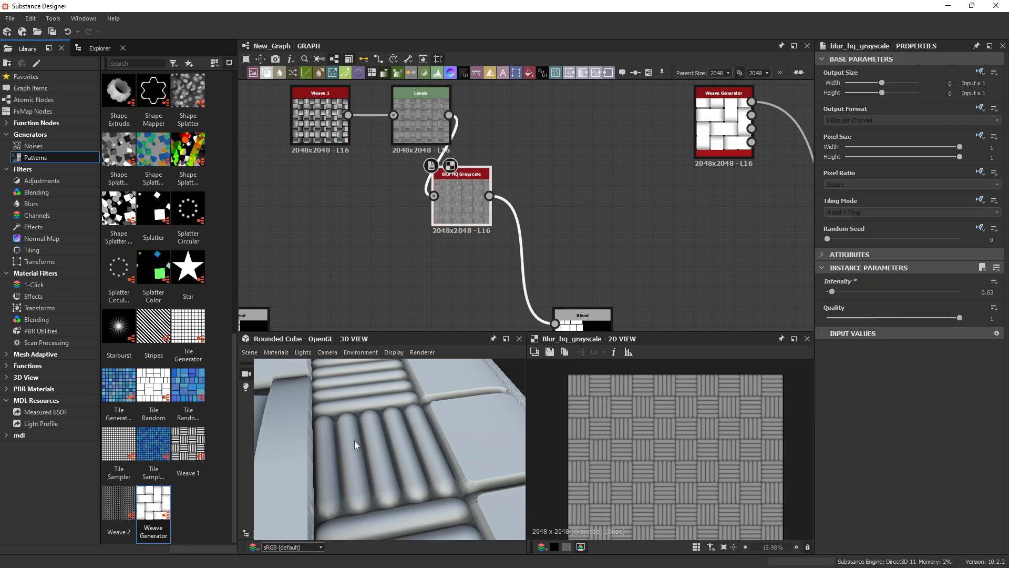
Step: Move the first mask bitmap and its Color to Mask node together up toward the first Blend node
{"action": "left_click_drag", "start_coordinate": [355, 441], "coordinate": [452, 474]}
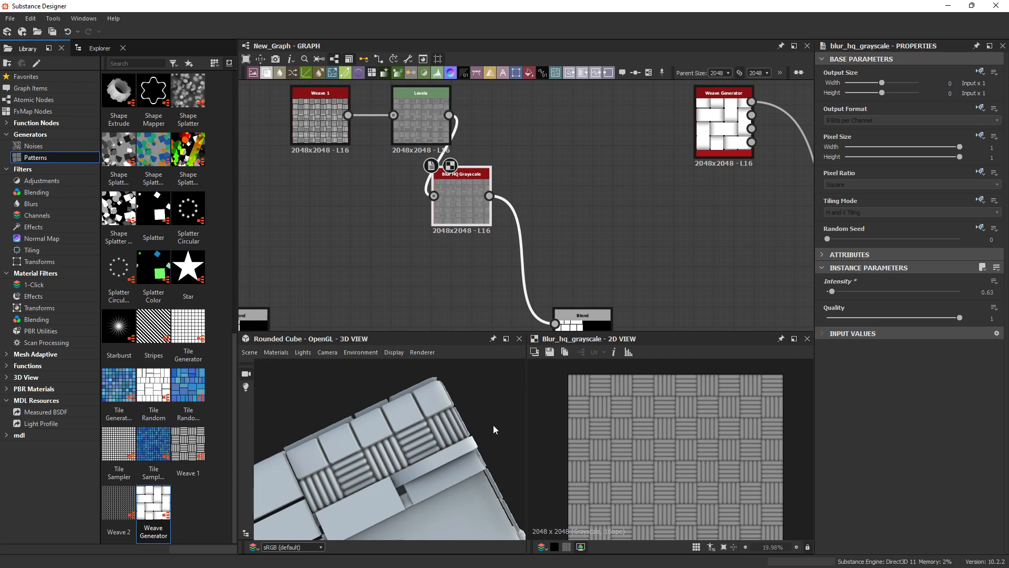
{"action": "left_click_drag", "start_coordinate": [493, 429], "coordinate": [451, 444]}
{"action": "scroll", "coordinate": [377, 276], "scroll_direction": "down", "scroll_amount": 3}
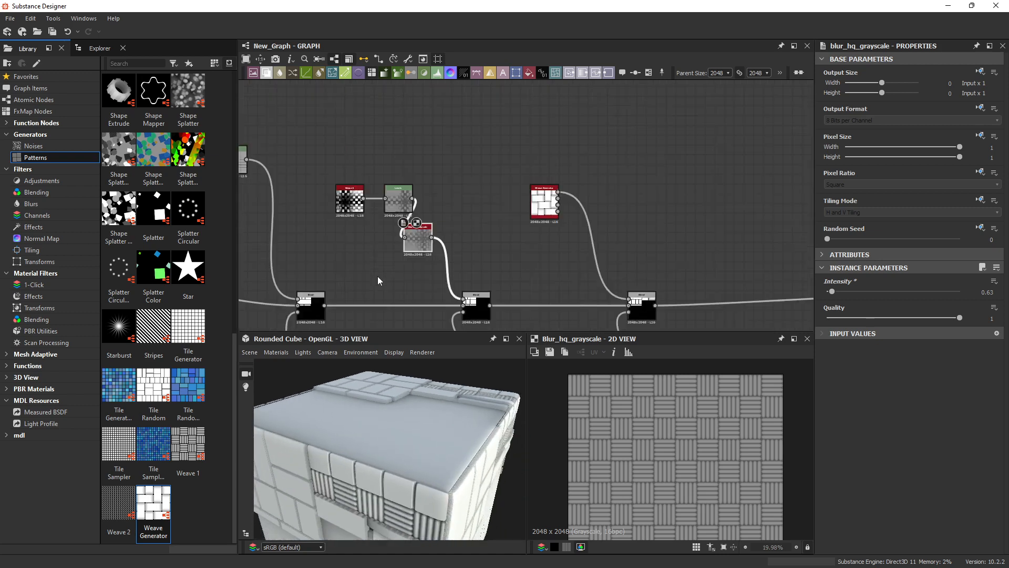
{"action": "scroll", "coordinate": [378, 277], "scroll_direction": "down", "scroll_amount": 3}
{"action": "middle_click_drag", "start_coordinate": [438, 264], "coordinate": [662, 142]}
{"action": "scroll", "coordinate": [592, 185], "scroll_direction": "down", "scroll_amount": 1}
{"action": "left_click_drag", "start_coordinate": [330, 270], "coordinate": [383, 196]}
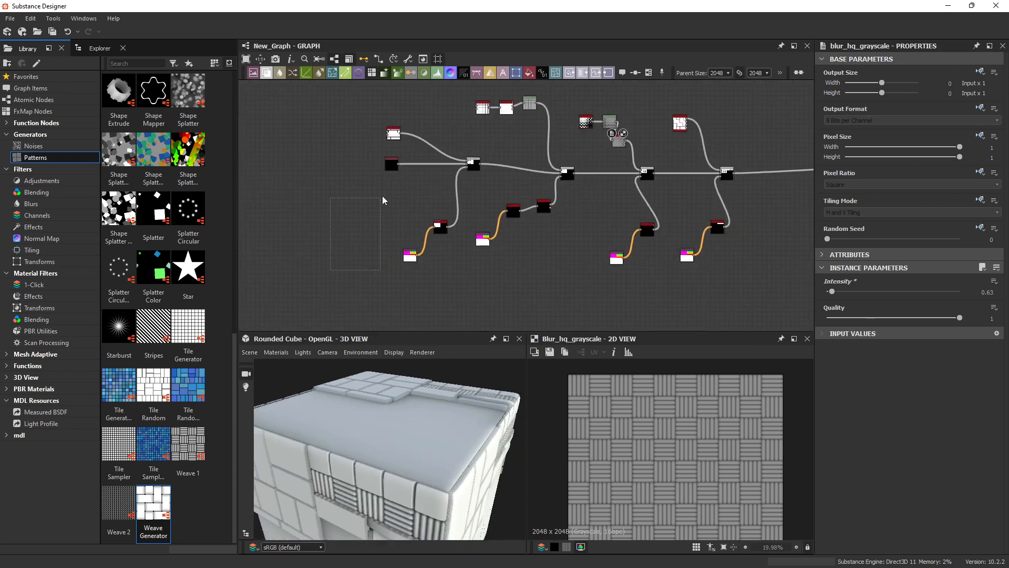
{"action": "left_click_drag", "start_coordinate": [359, 304], "coordinate": [411, 199]}
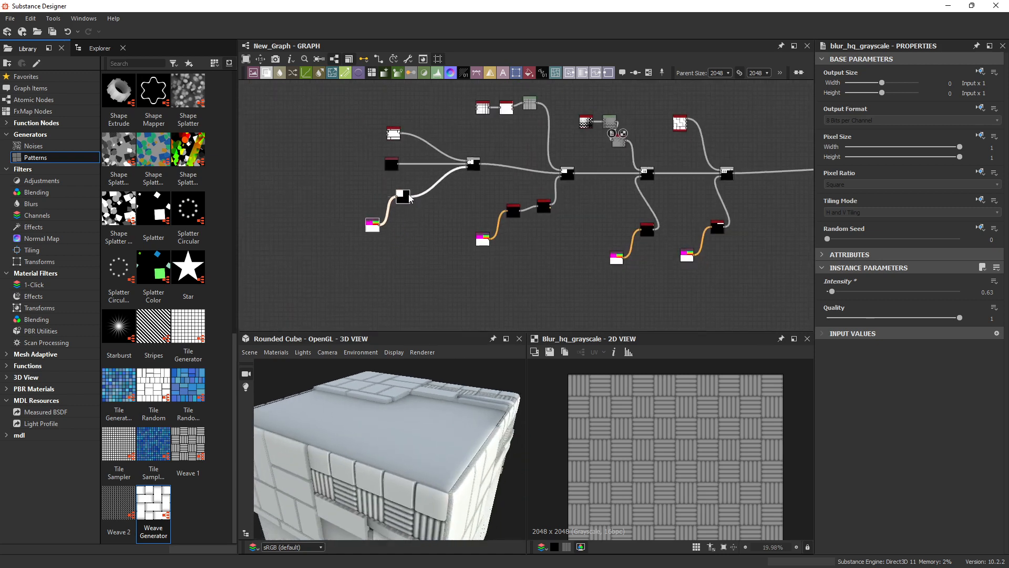
Step: Connect the first mask bitmap's output to the other three branches' Color to Mask nodes, replacing their separate mask bitmaps
{"action": "scroll", "coordinate": [398, 237], "scroll_direction": "up", "scroll_amount": 1}
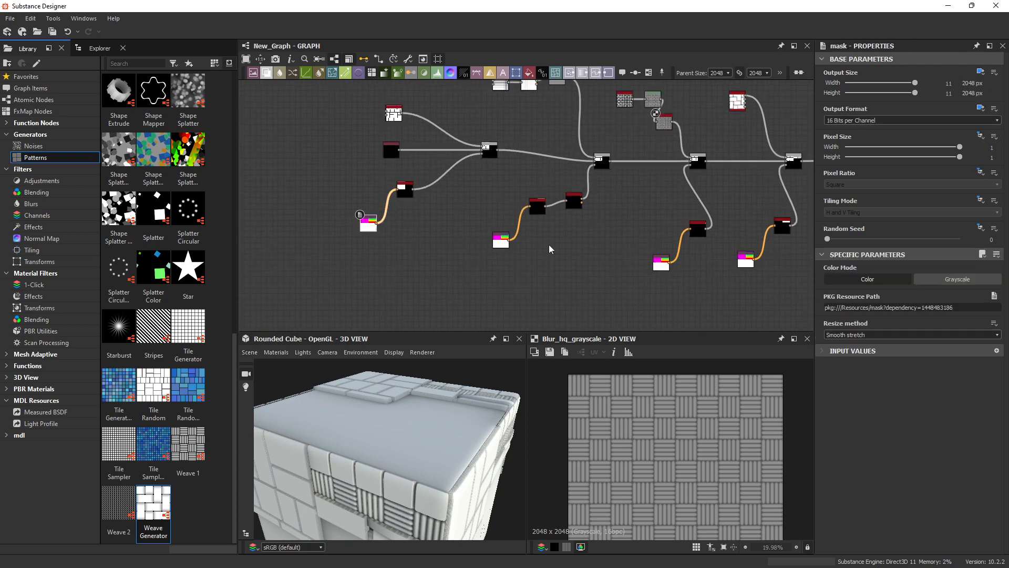
{"action": "middle_click_drag", "start_coordinate": [457, 230], "coordinate": [471, 272]}
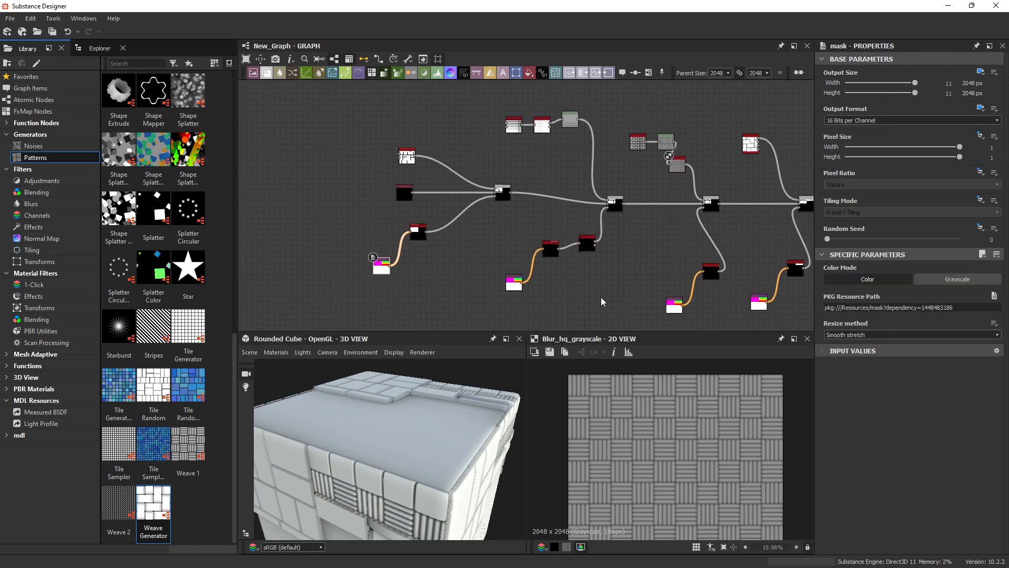
{"action": "middle_click_drag", "start_coordinate": [602, 301], "coordinate": [484, 250]}
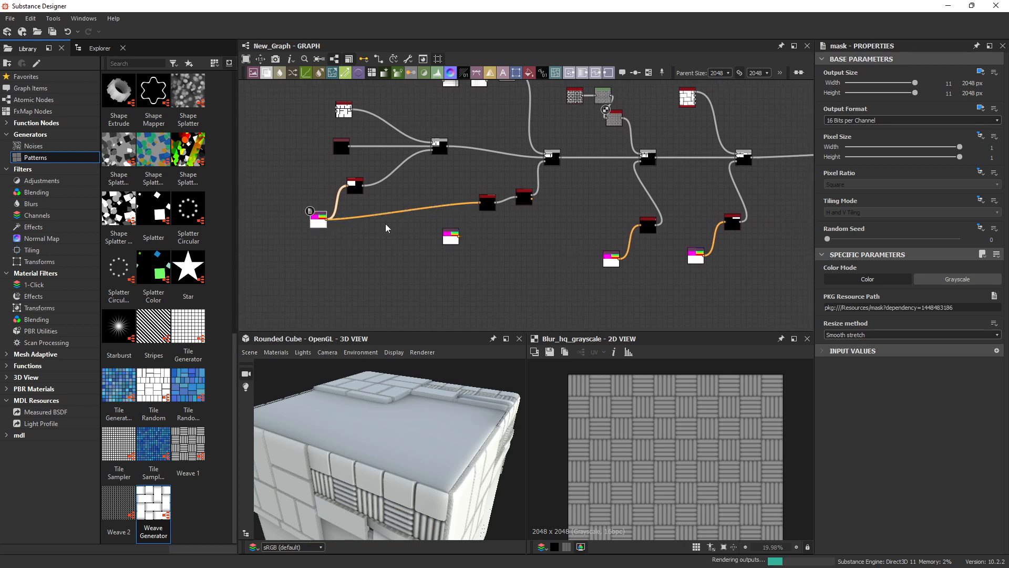
{"action": "left_click_drag", "start_coordinate": [479, 258], "coordinate": [640, 225]}
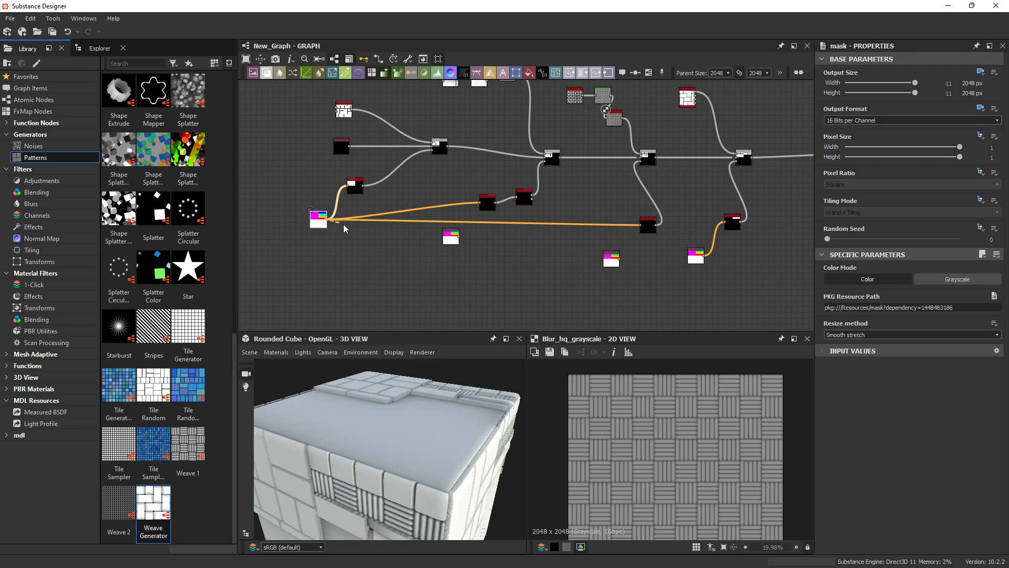
{"action": "left_click_drag", "start_coordinate": [326, 219], "coordinate": [725, 221]}
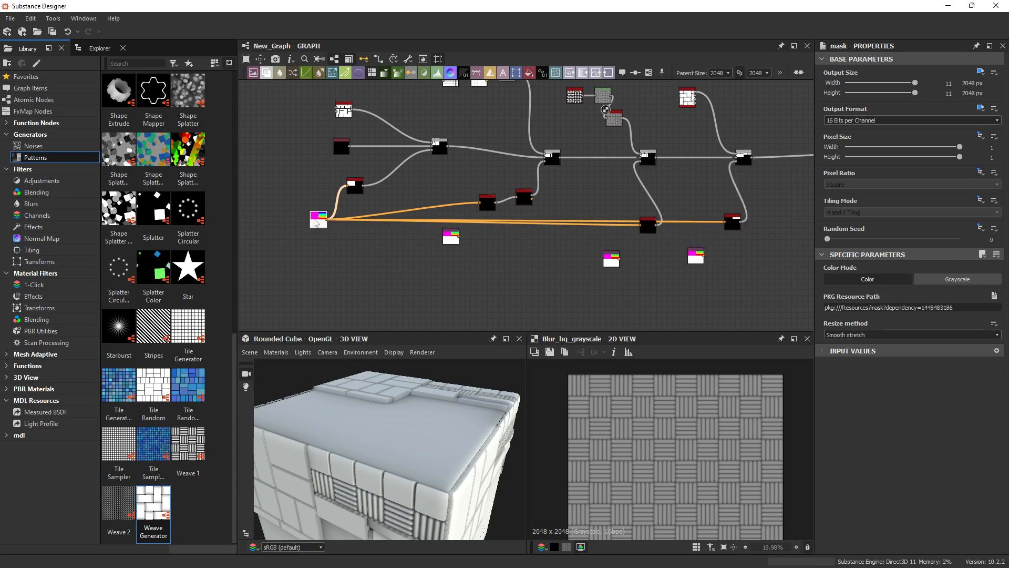
Step: Move the shared mask bitmap below the node row and delete the three disconnected duplicate mask bitmaps
{"action": "left_click_drag", "start_coordinate": [316, 222], "coordinate": [329, 284]}
{"action": "left_click", "coordinate": [451, 241]}
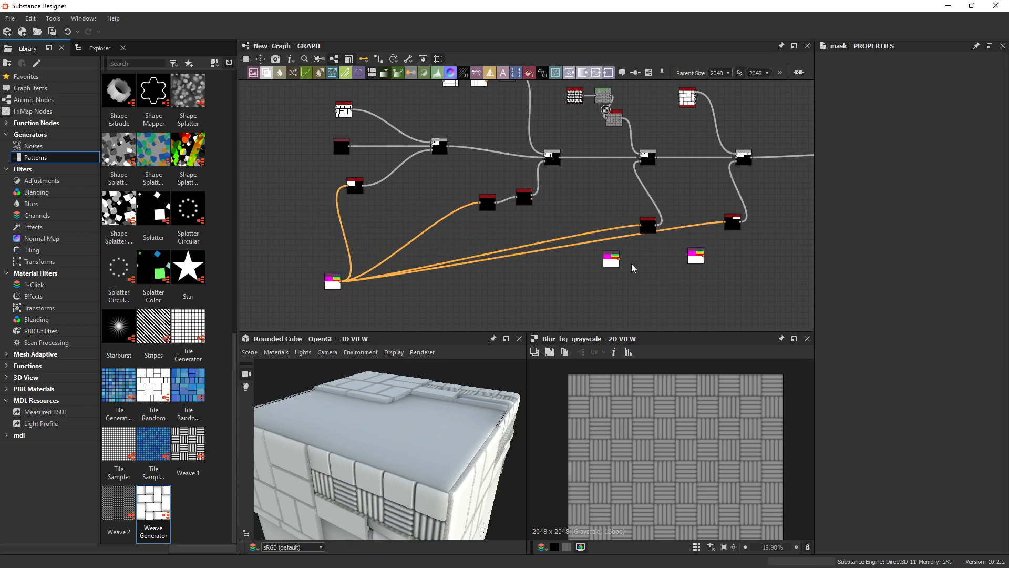
{"action": "left_click", "coordinate": [615, 264]}
{"action": "key", "text": "Delete"}
{"action": "left_click", "coordinate": [691, 263]}
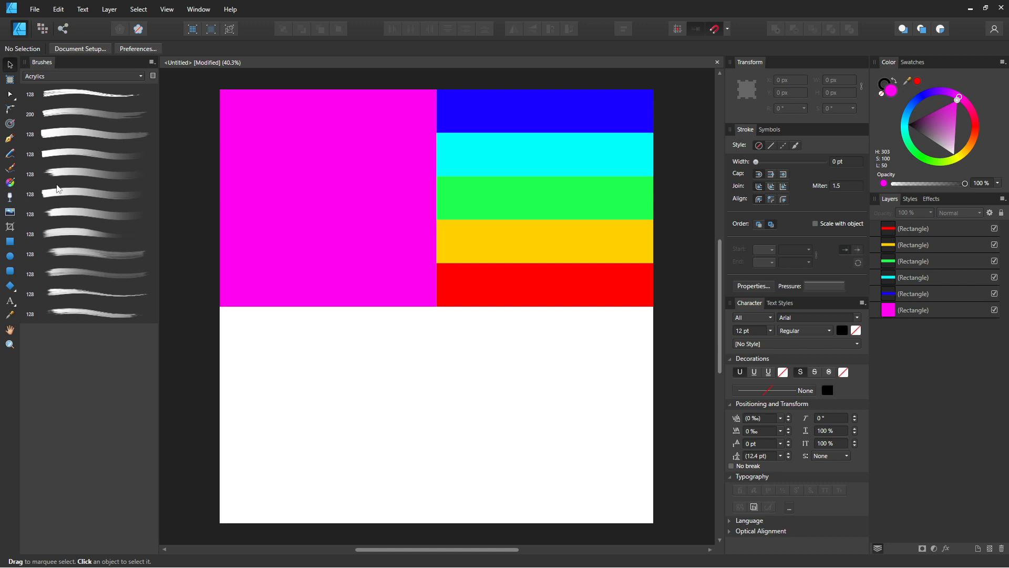
Step: Switch to Affinity Designer and move the magenta square to the canvas's lower-left quadrant, stacking the red and yellow strips above it
{"action": "left_click", "coordinate": [341, 186]}
{"action": "left_click_drag", "start_coordinate": [346, 216], "coordinate": [342, 405]}
{"action": "left_click_drag", "start_coordinate": [534, 289], "coordinate": [319, 289]}
{"action": "left_click_drag", "start_coordinate": [514, 246], "coordinate": [297, 242]}
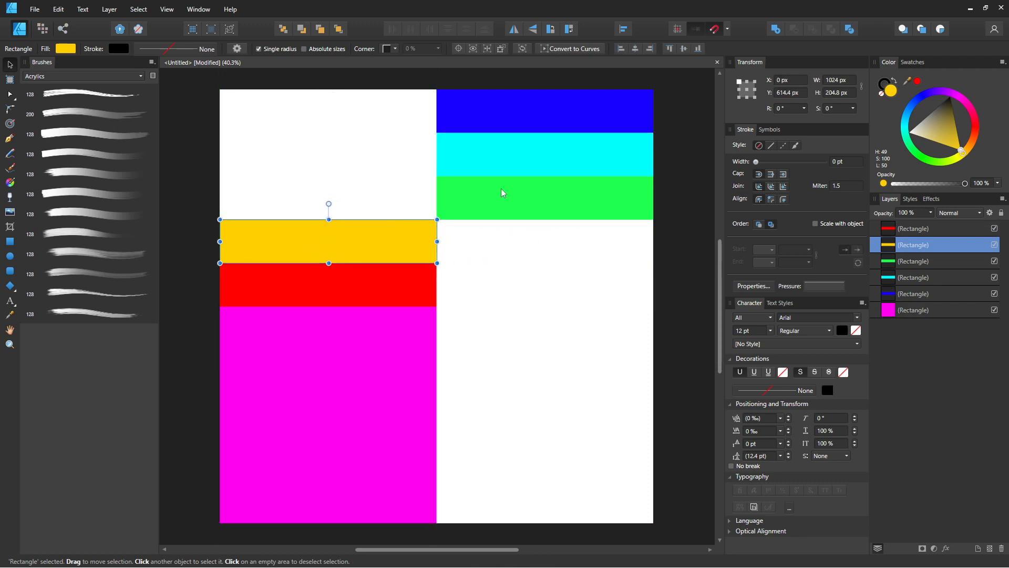
Step: Move the green strip to Y 819.2 px with the cyan strip directly above it, and place the blue strip above yellow
{"action": "left_click_drag", "start_coordinate": [514, 223], "coordinate": [510, 283]}
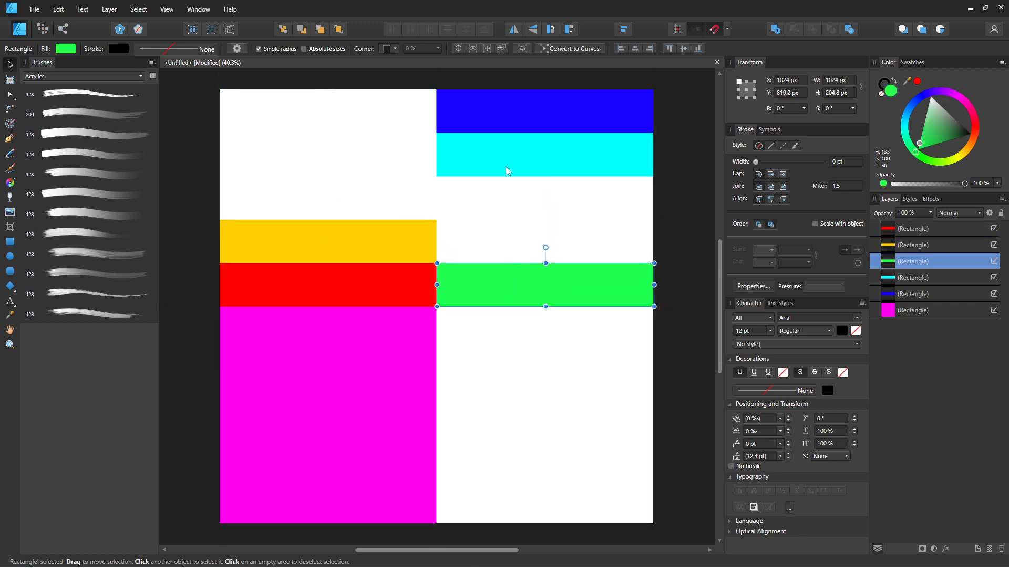
{"action": "left_click_drag", "start_coordinate": [506, 166], "coordinate": [506, 254]}
{"action": "left_click_drag", "start_coordinate": [506, 129], "coordinate": [293, 208]}
{"action": "left_click_drag", "start_coordinate": [339, 203], "coordinate": [352, 196]}
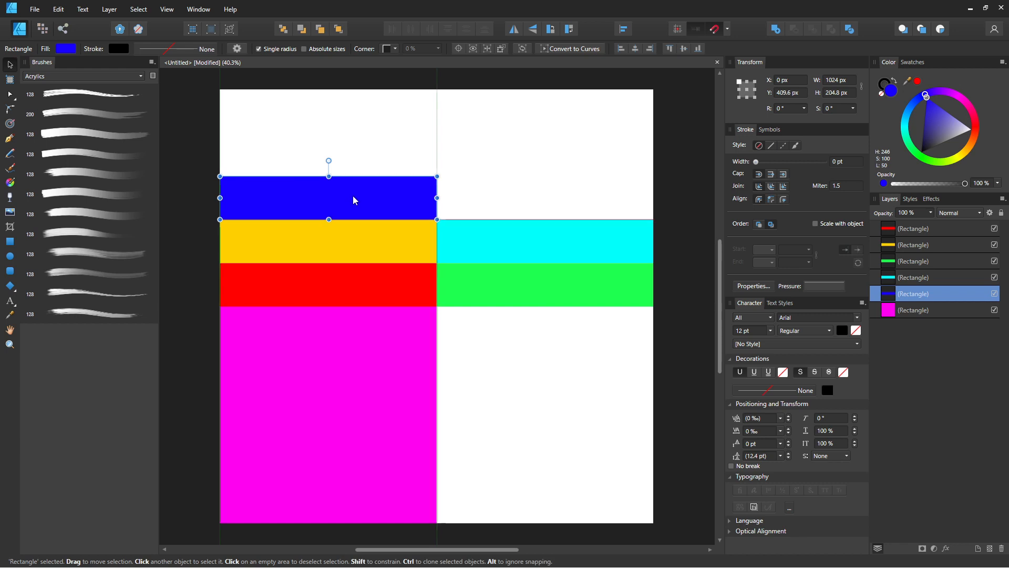
Step: Export the whole document as a 2048 x 2048 px PNG named mask2.png on the Desktop
{"action": "key", "text": "ctrl+alt+shift+s"}
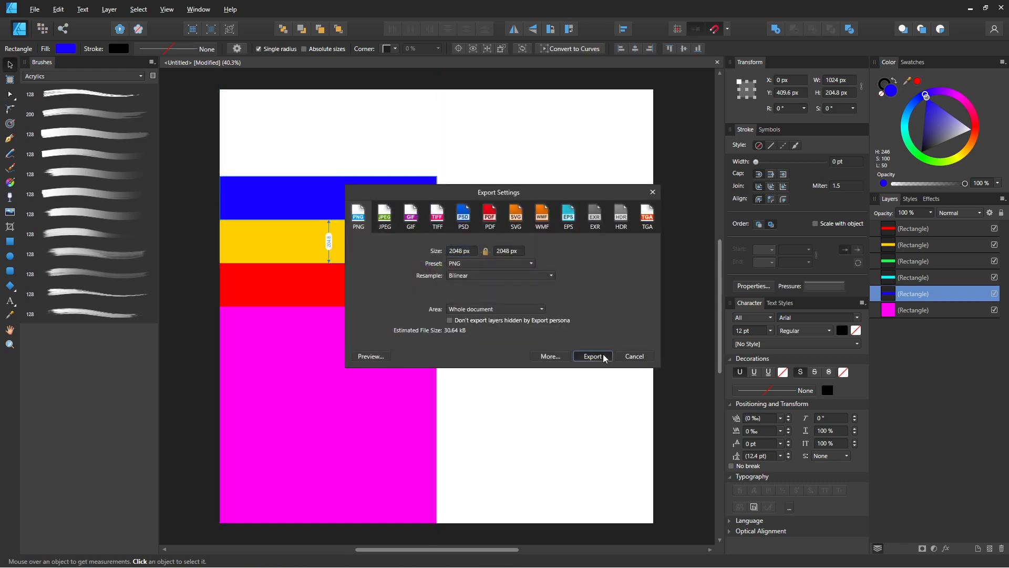
{"action": "left_click", "coordinate": [592, 356]}
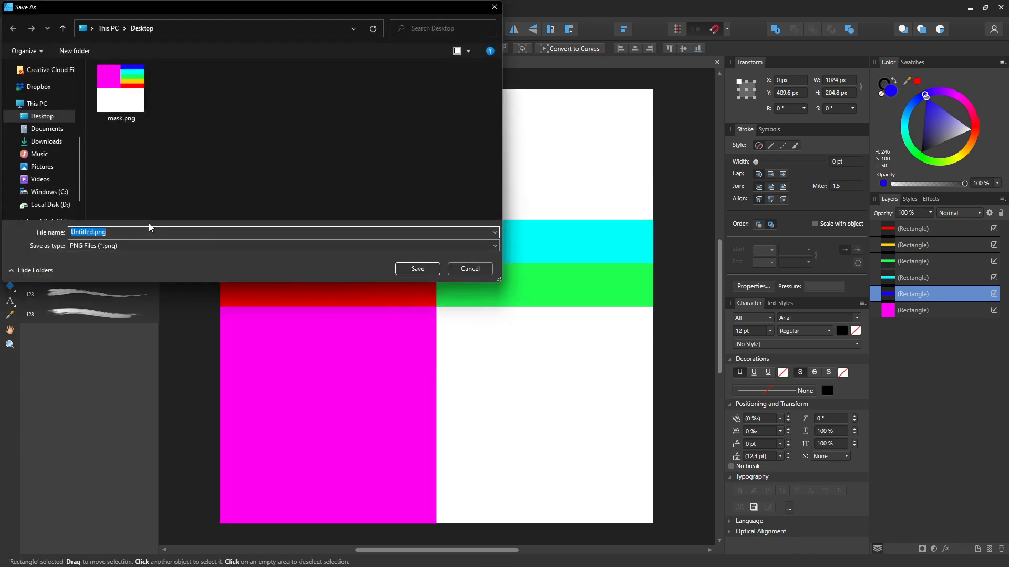
{"action": "left_click", "coordinate": [124, 117]}
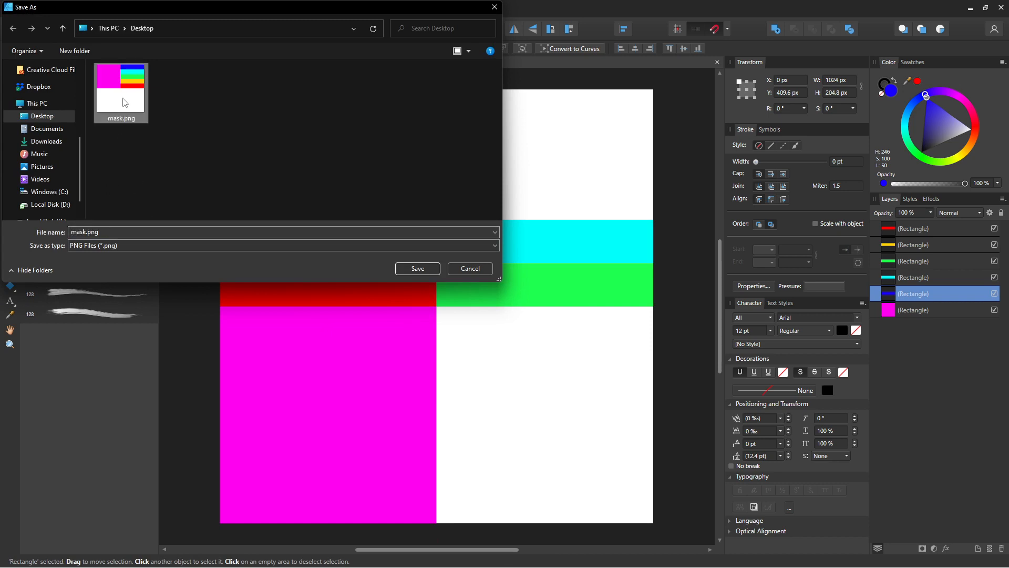
{"action": "left_click", "coordinate": [82, 232]}
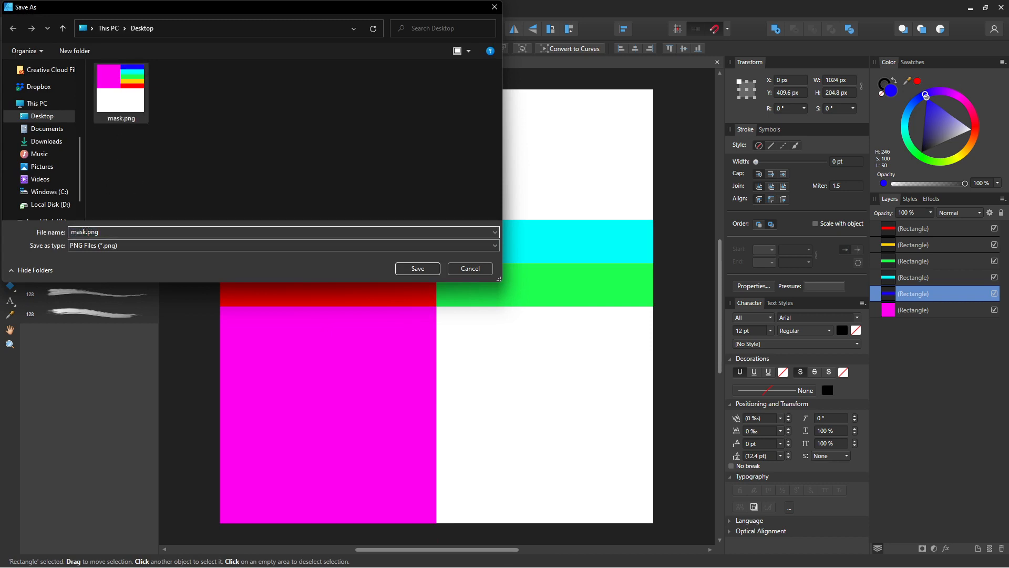
{"action": "type", "text": "2"}
{"action": "left_click", "coordinate": [438, 270]}
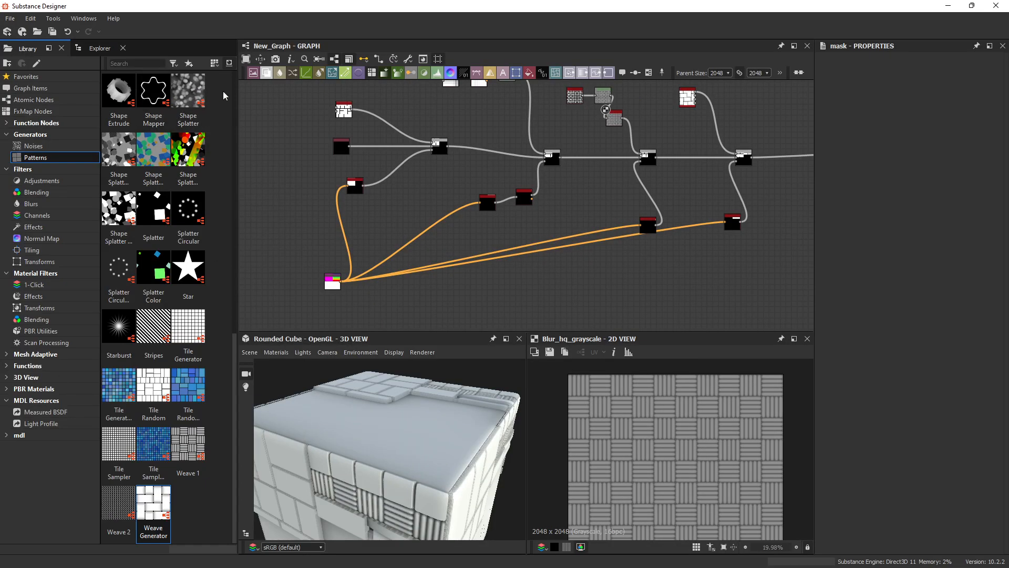
Step: Switch to Substance Designer, import mask2.png as a bitmap node and place it below the existing mask bitmap
{"action": "left_click", "coordinate": [253, 74]}
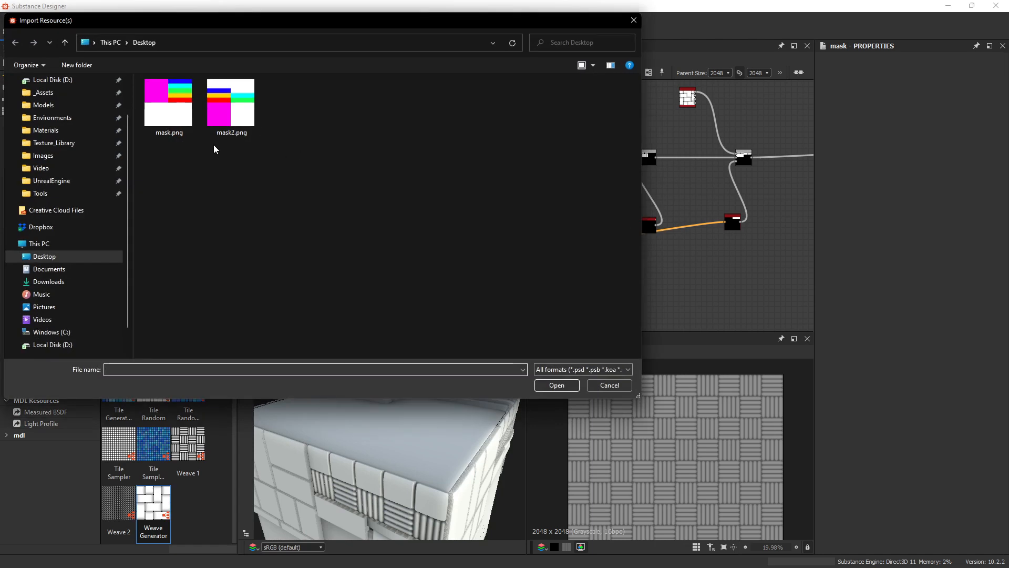
{"action": "double_click", "coordinate": [231, 107]}
{"action": "left_click", "coordinate": [282, 133]}
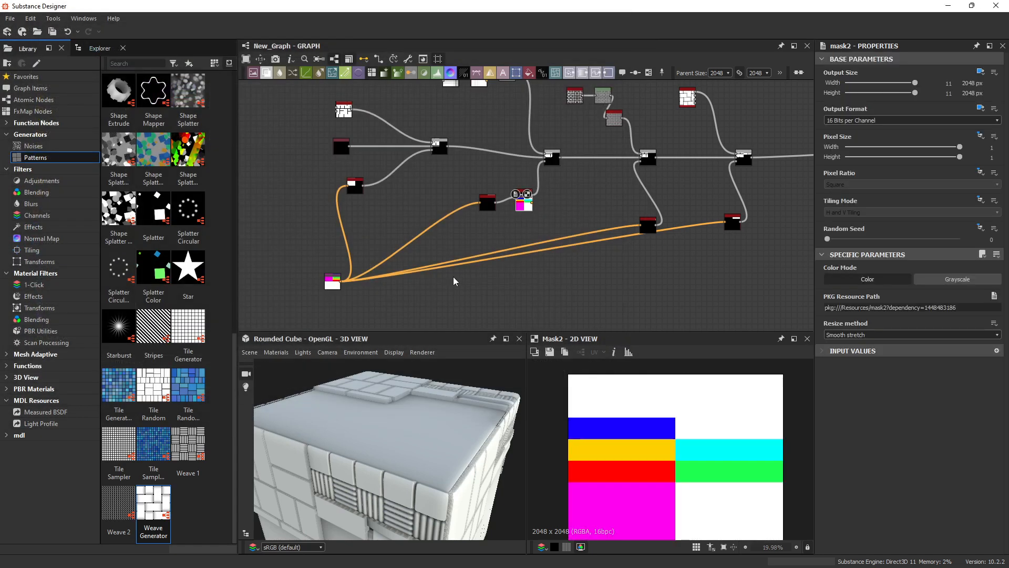
{"action": "middle_click_drag", "start_coordinate": [458, 278], "coordinate": [460, 229]}
{"action": "left_click_drag", "start_coordinate": [526, 154], "coordinate": [328, 262]}
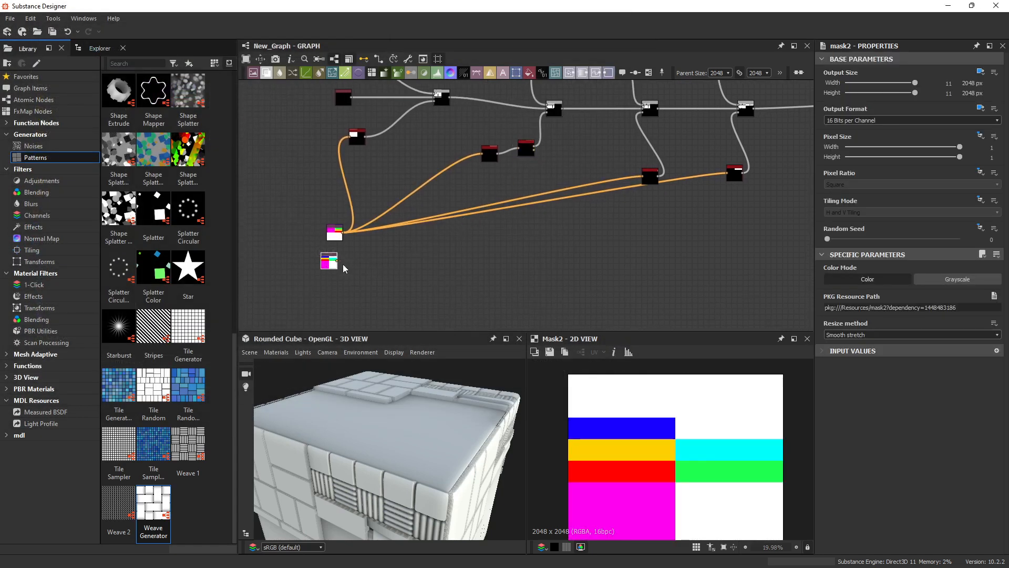
Step: Transfer all output links from the old mask bitmap to mask2, delete the old bitmap and move mask2 into its place
{"action": "scroll", "coordinate": [347, 236], "scroll_direction": "up", "scroll_amount": 5}
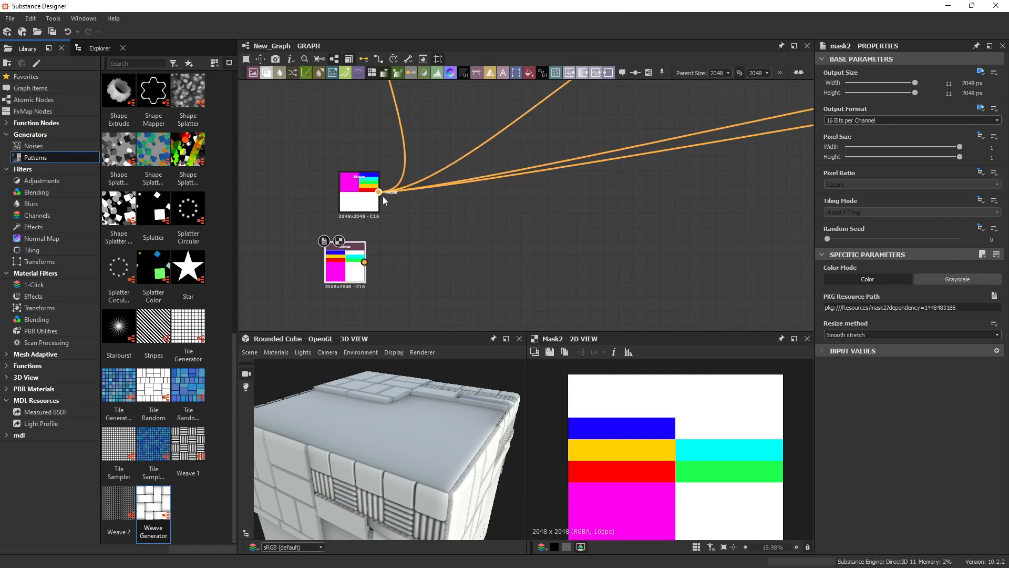
{"action": "left_click_drag", "start_coordinate": [382, 277], "coordinate": [364, 262], "text": "shift"}
{"action": "left_click", "coordinate": [356, 201]}
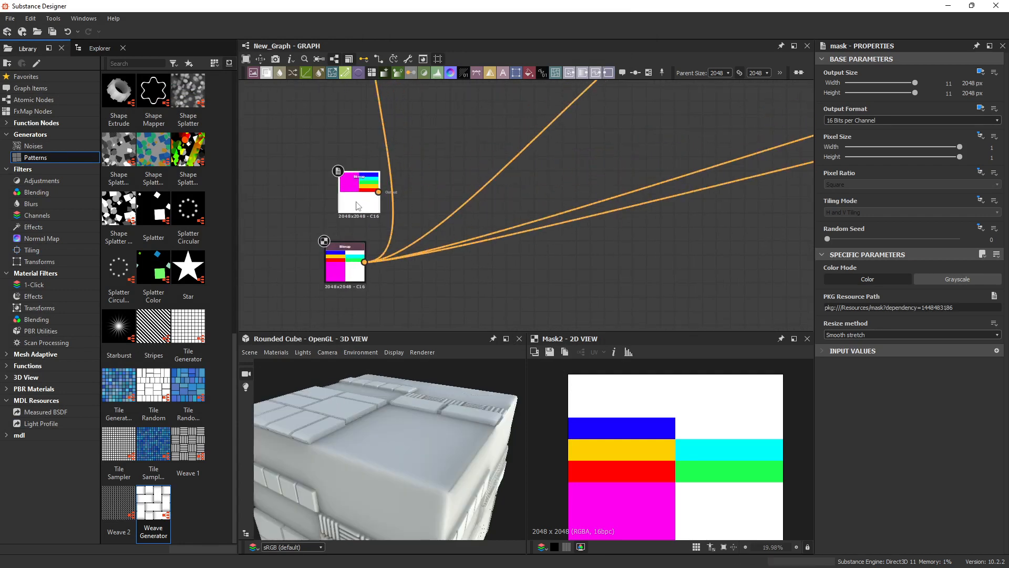
{"action": "key", "text": "Delete"}
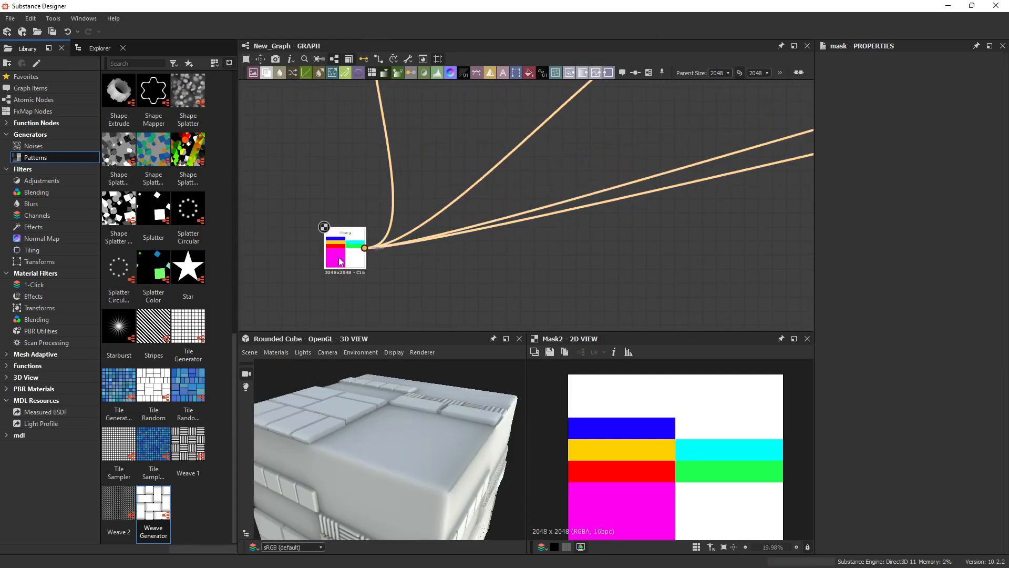
{"action": "left_click_drag", "start_coordinate": [339, 257], "coordinate": [353, 146]}
Step: Examine the rearranged trim sheet layout on the rounded cube in the 3D view
{"action": "left_click_drag", "start_coordinate": [383, 395], "coordinate": [266, 481]}
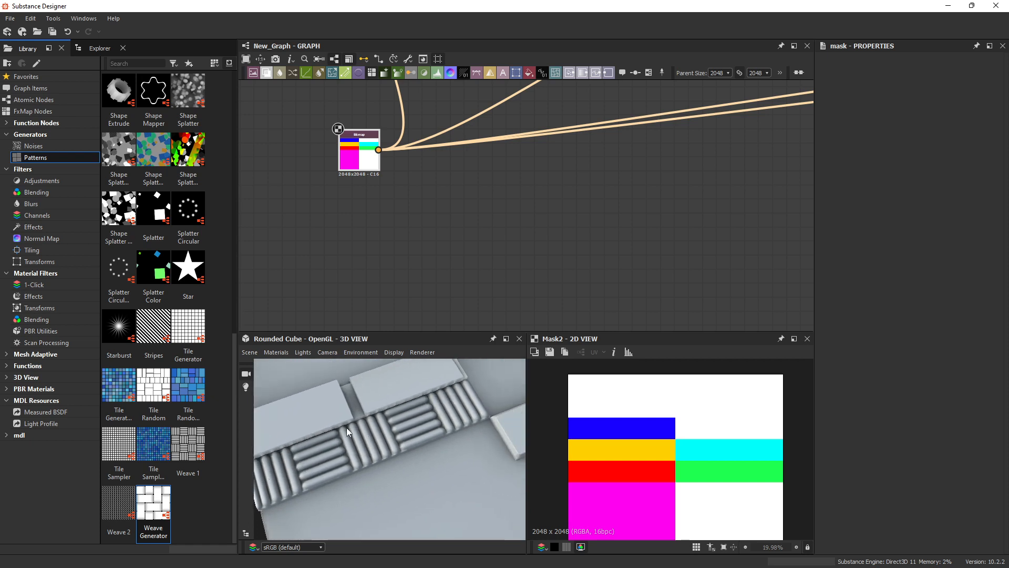
{"action": "left_click_drag", "start_coordinate": [340, 434], "coordinate": [431, 408]}
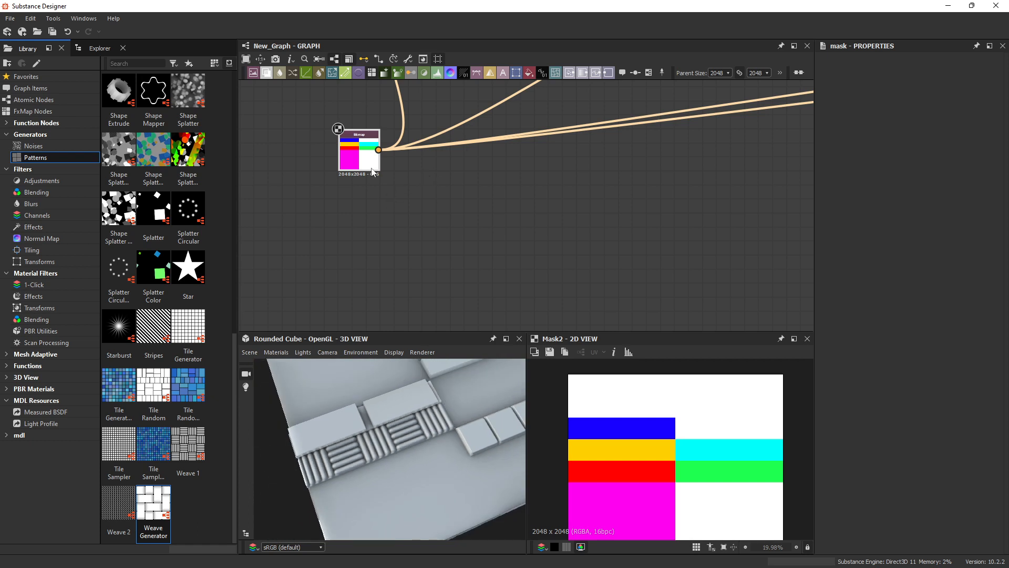
{"action": "left_click_drag", "start_coordinate": [371, 168], "coordinate": [358, 168]}
{"action": "middle_click_drag", "start_coordinate": [504, 241], "coordinate": [424, 280]}
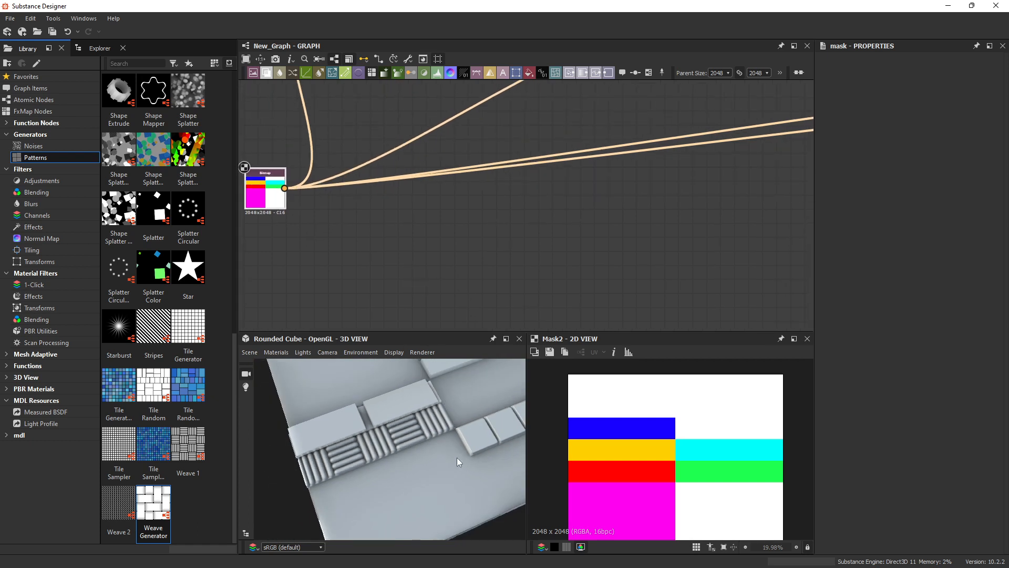
{"action": "mouse_move", "coordinate": [459, 462]}
{"action": "left_mouse_down"}
{"action": "mouse_move", "coordinate": [425, 455]}
{"action": "mouse_move", "coordinate": [370, 464]}
{"action": "mouse_move", "coordinate": [449, 473]}
{"action": "left_mouse_up"}
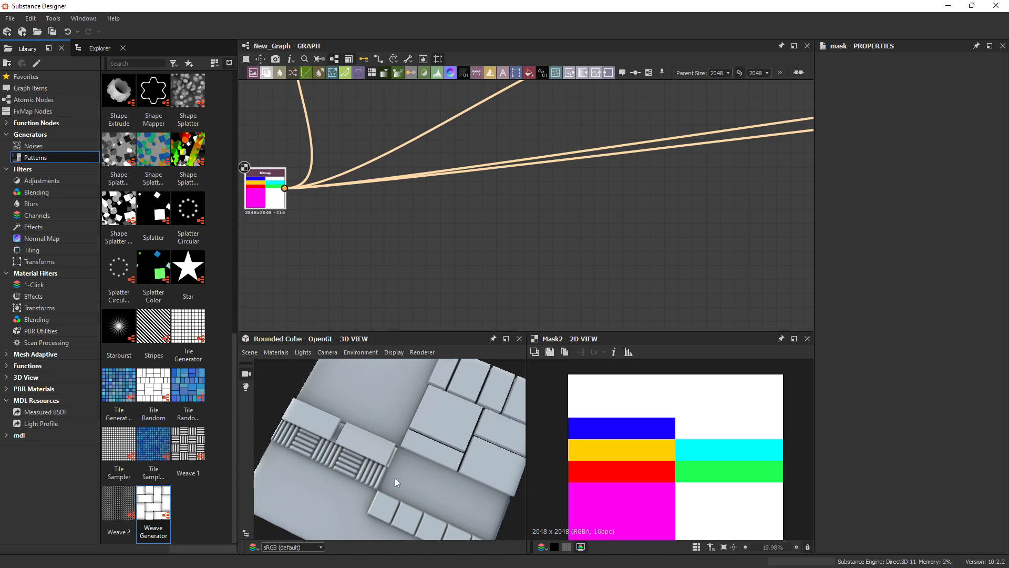
{"action": "middle_click_drag", "start_coordinate": [327, 228], "coordinate": [371, 235]}
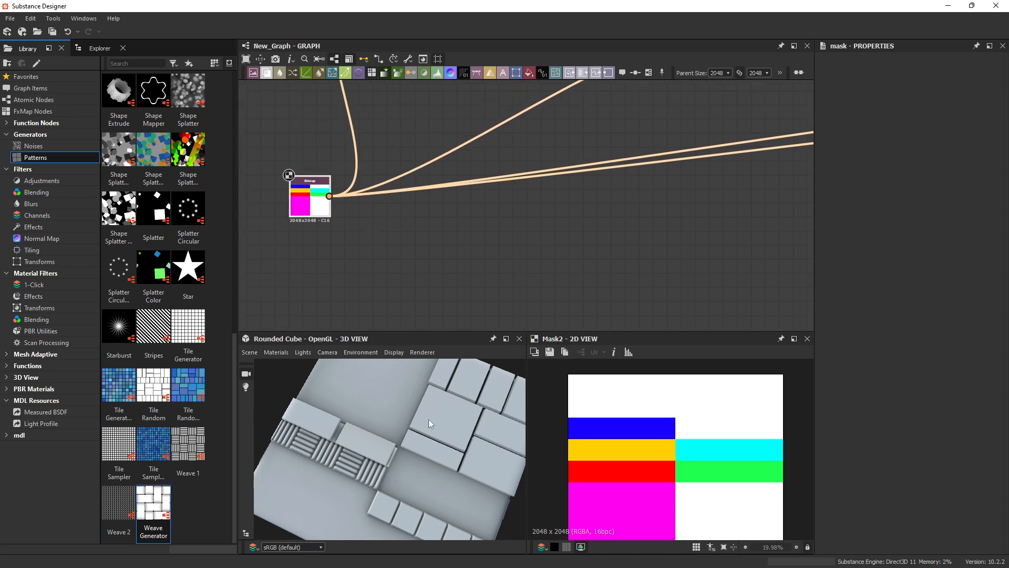
{"action": "scroll", "coordinate": [421, 208], "scroll_direction": "down", "scroll_amount": 1}
{"action": "scroll", "coordinate": [457, 218], "scroll_direction": "down", "scroll_amount": 1}
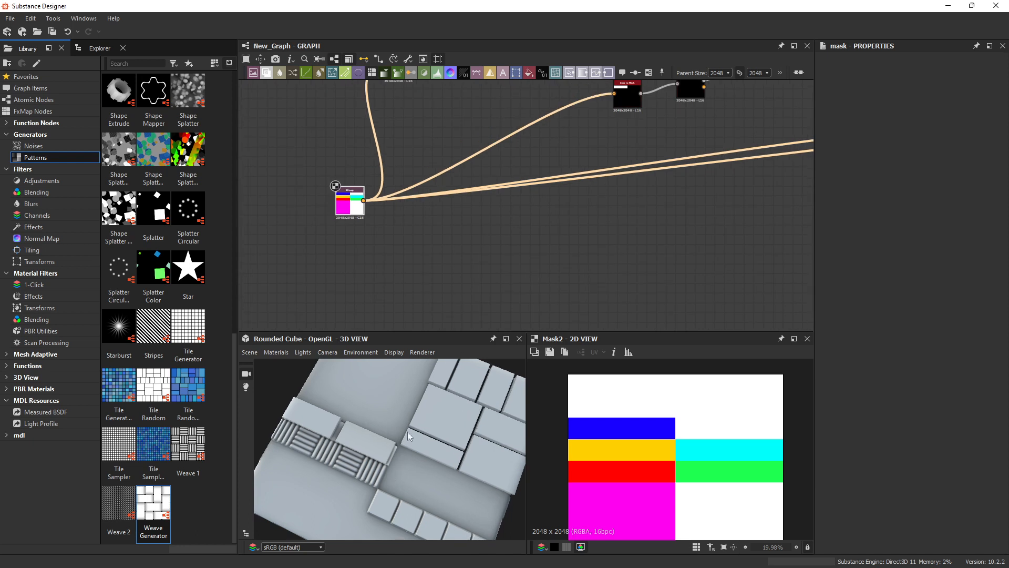
{"action": "left_click_drag", "start_coordinate": [407, 431], "coordinate": [422, 460]}
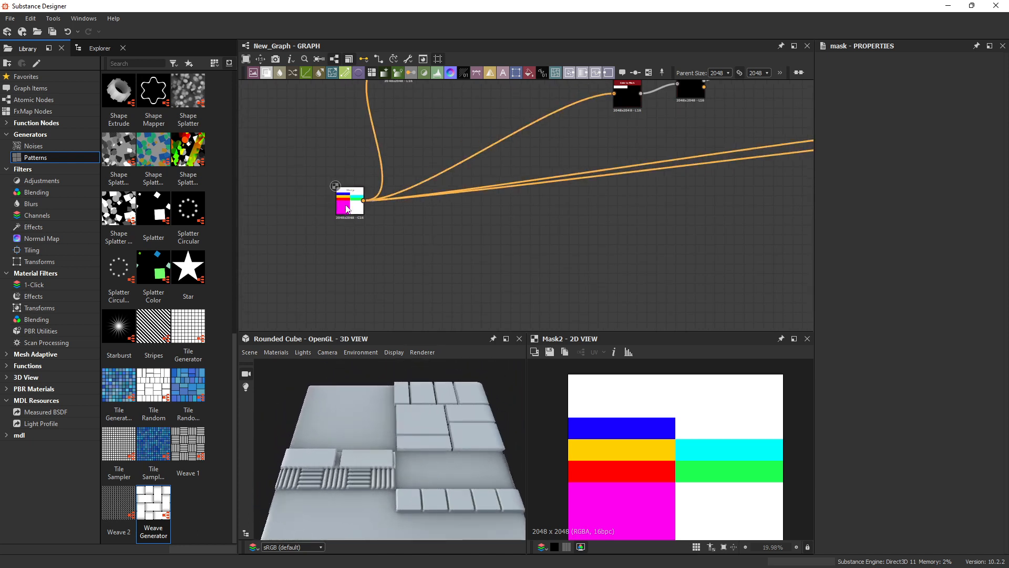
Step: Move the mask2 bitmap up closer to the Color to Mask nodes and review the whole node chain
{"action": "left_click_drag", "start_coordinate": [350, 204], "coordinate": [349, 146]}
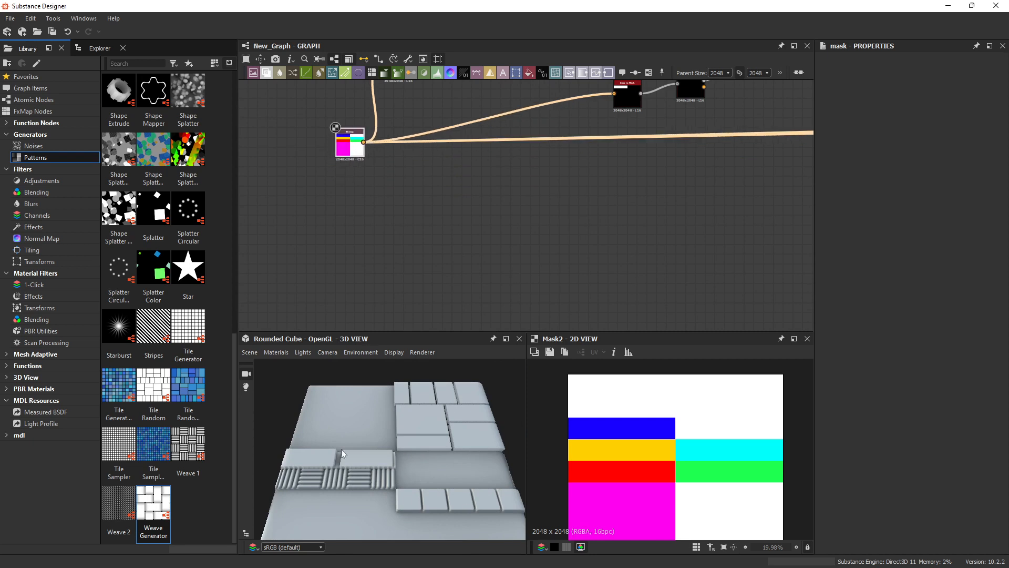
{"action": "middle_click_drag", "start_coordinate": [487, 264], "coordinate": [473, 232]}
{"action": "scroll", "coordinate": [537, 232], "scroll_direction": "up", "scroll_amount": 1}
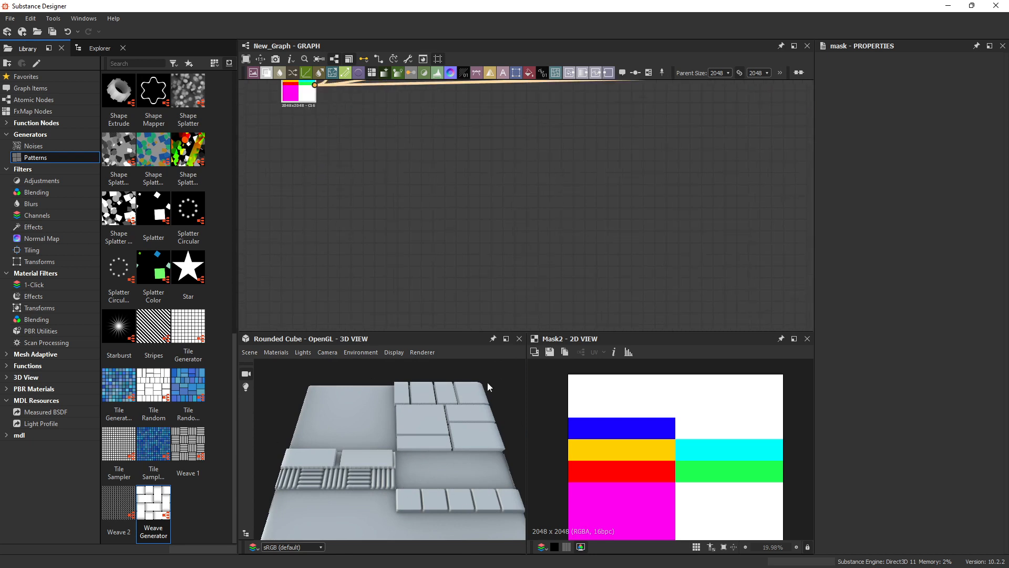
{"action": "scroll", "coordinate": [530, 184], "scroll_direction": "down", "scroll_amount": 5}
{"action": "middle_click_drag", "start_coordinate": [560, 162], "coordinate": [455, 267]}
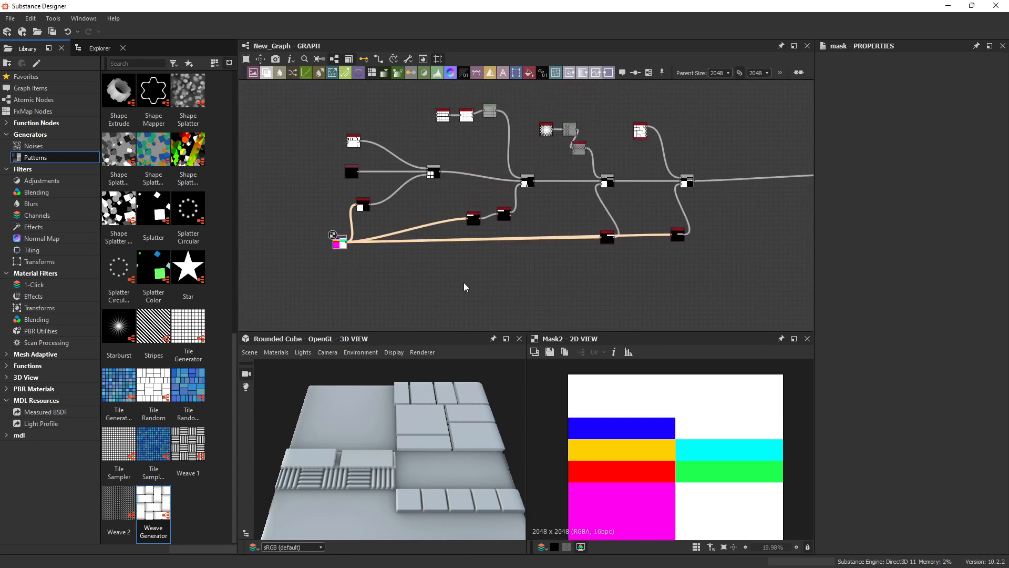
{"action": "scroll", "coordinate": [461, 279], "scroll_direction": "up", "scroll_amount": 2}
{"action": "scroll", "coordinate": [466, 269], "scroll_direction": "down", "scroll_amount": 2}
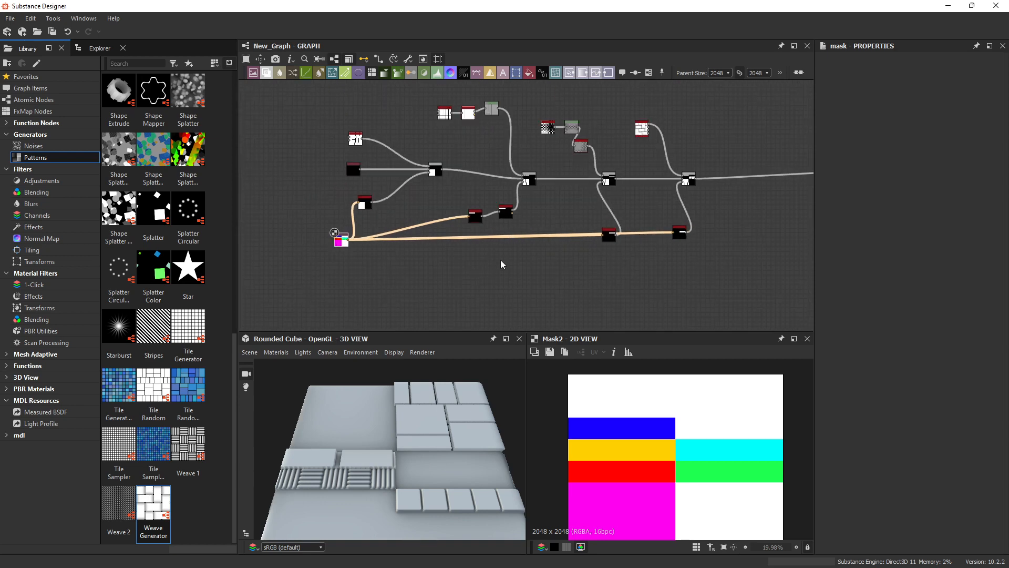